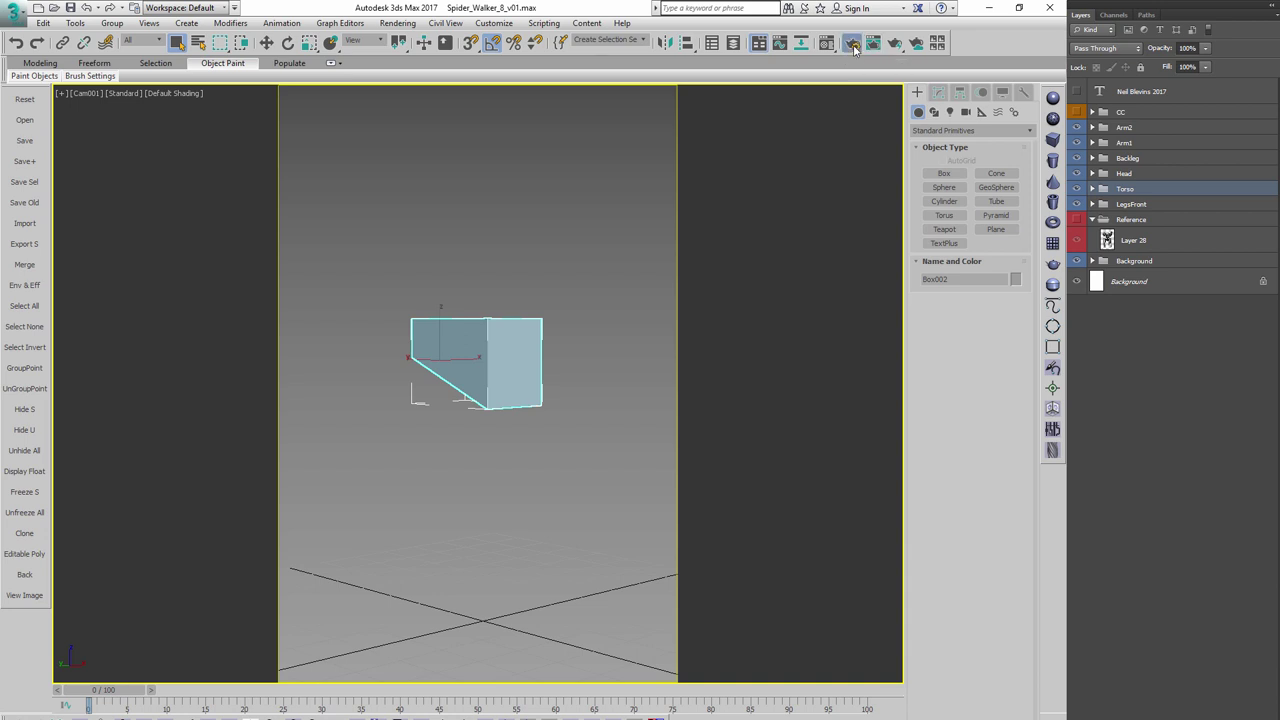
Review the V-Ray progressive sampler settings and the common output parameters in the render setup
click(414, 308)
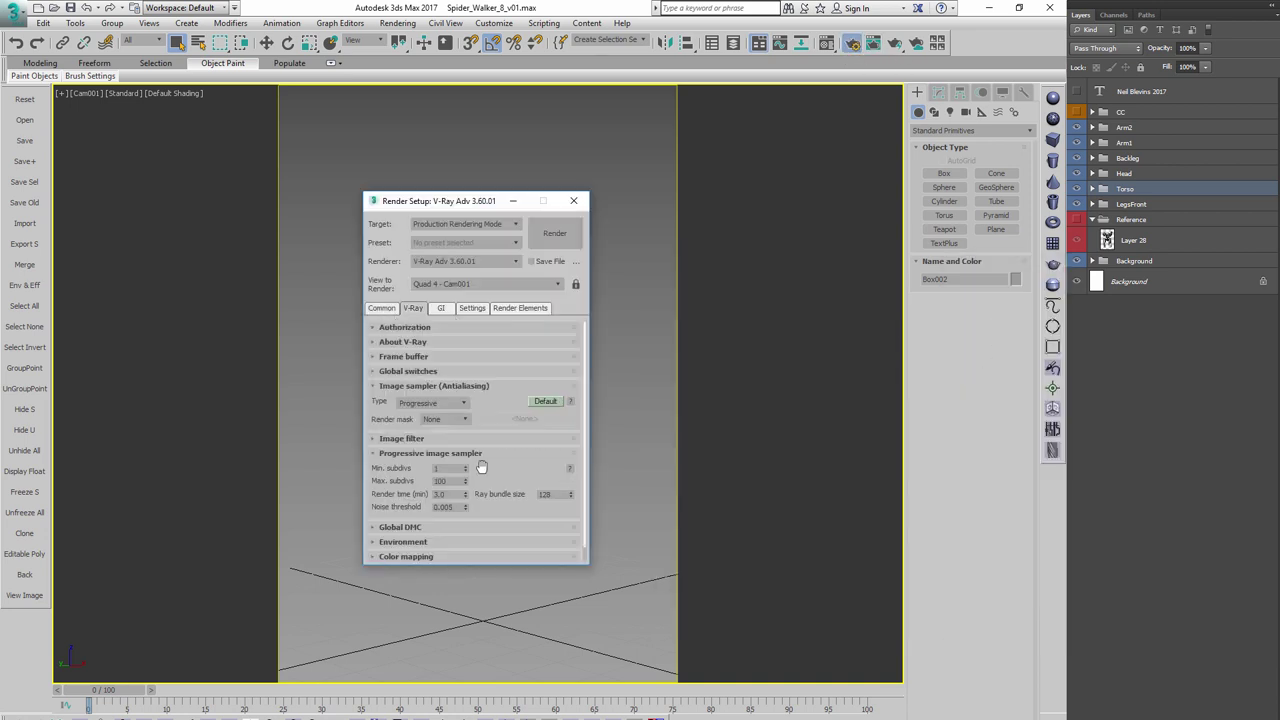
click(381, 308)
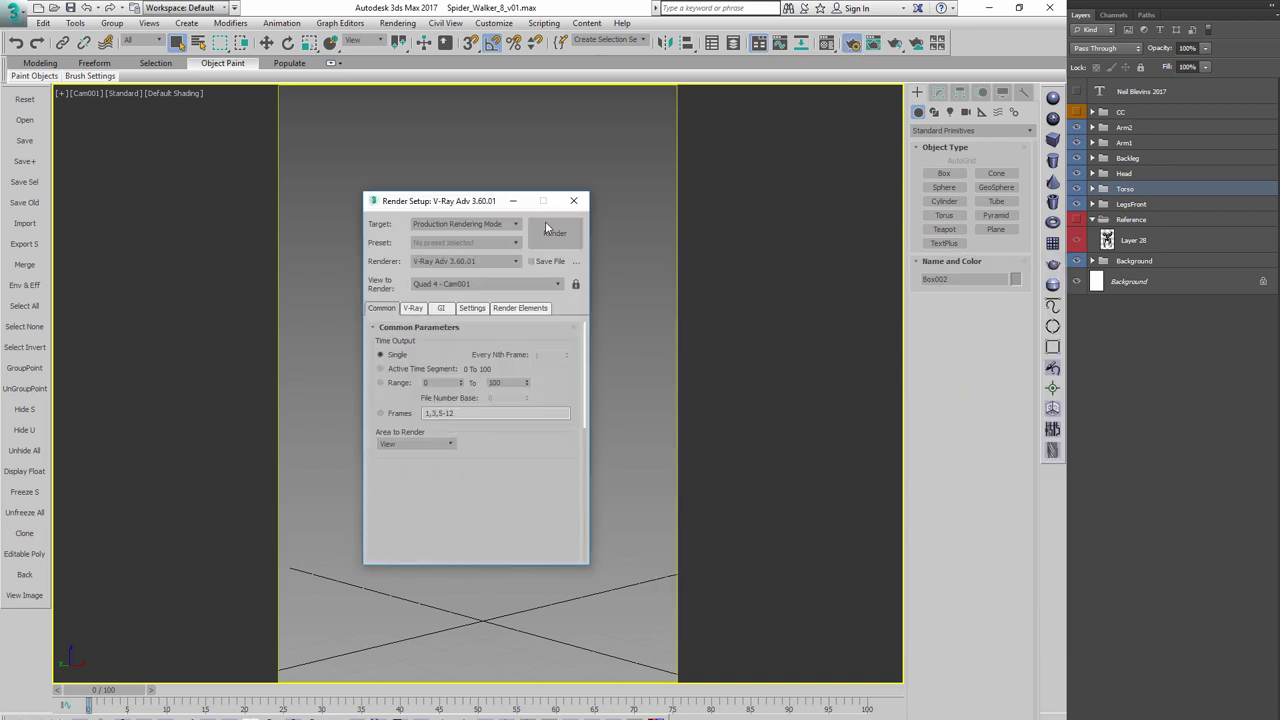
click(573, 200)
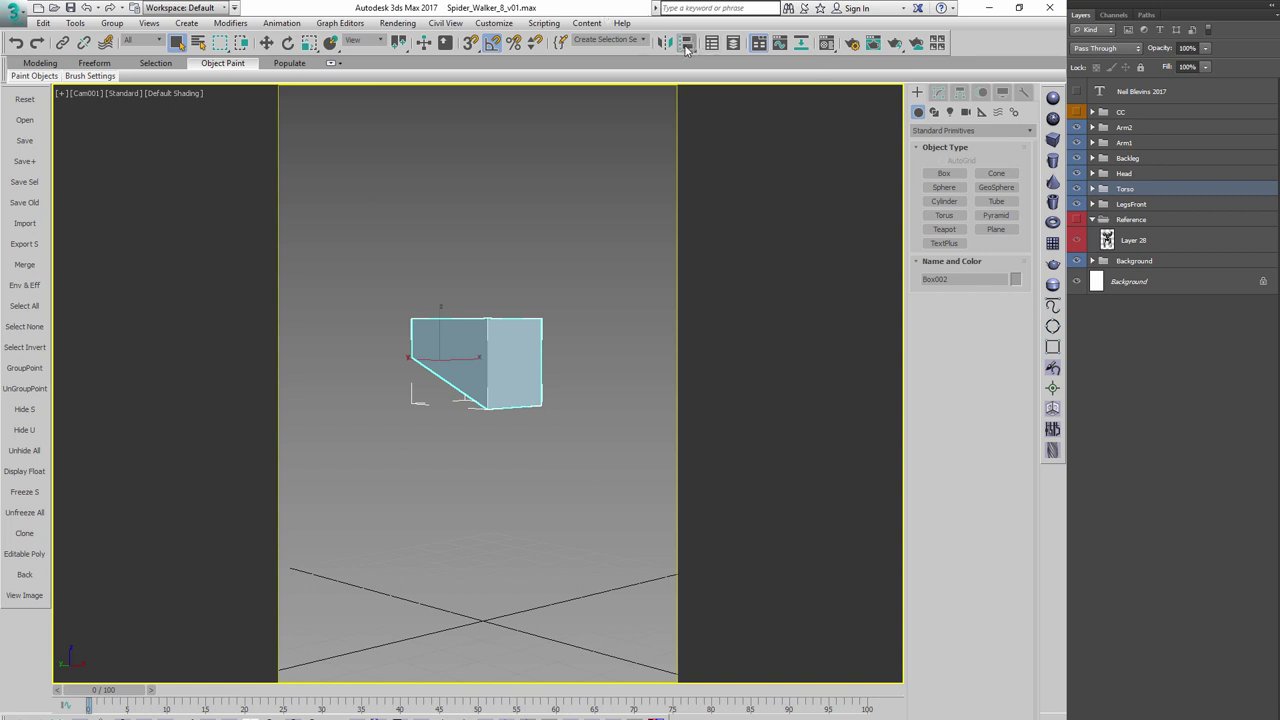
List the objects of the SAL_Environment layer in the Scene Explorer and inspect the LightDome parameters
click(686, 44)
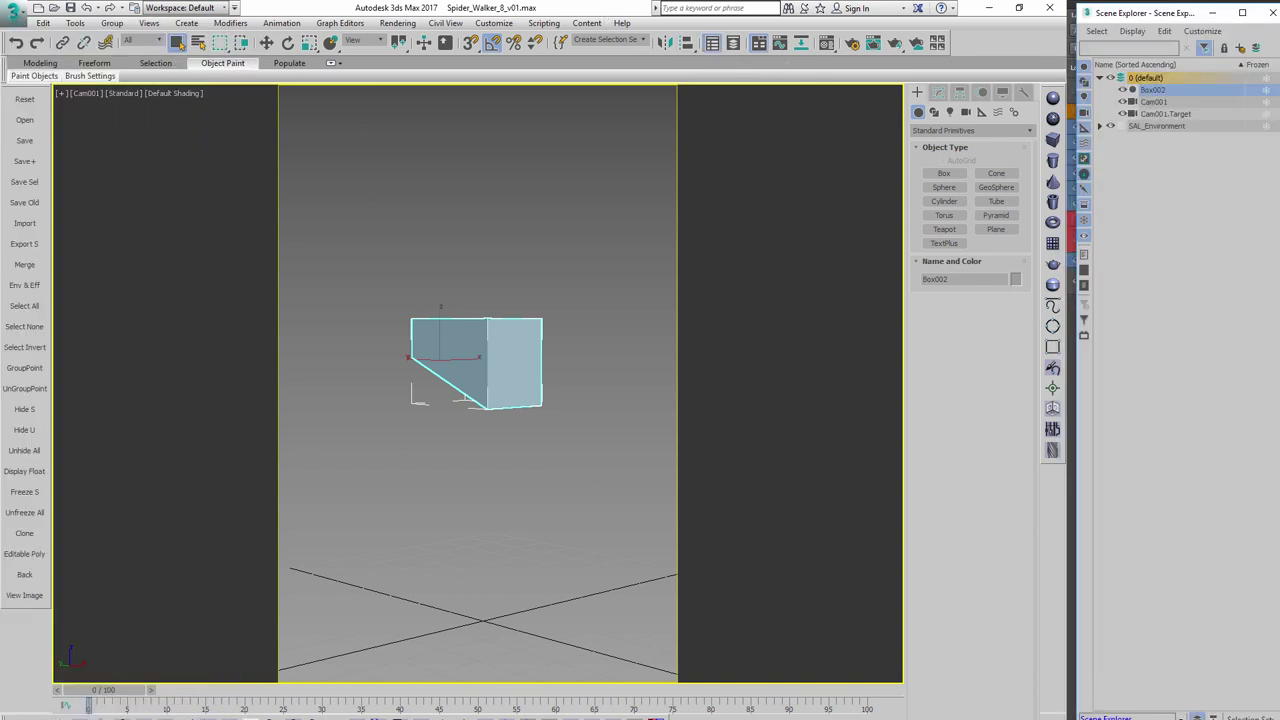
click(1100, 127)
click(1157, 138)
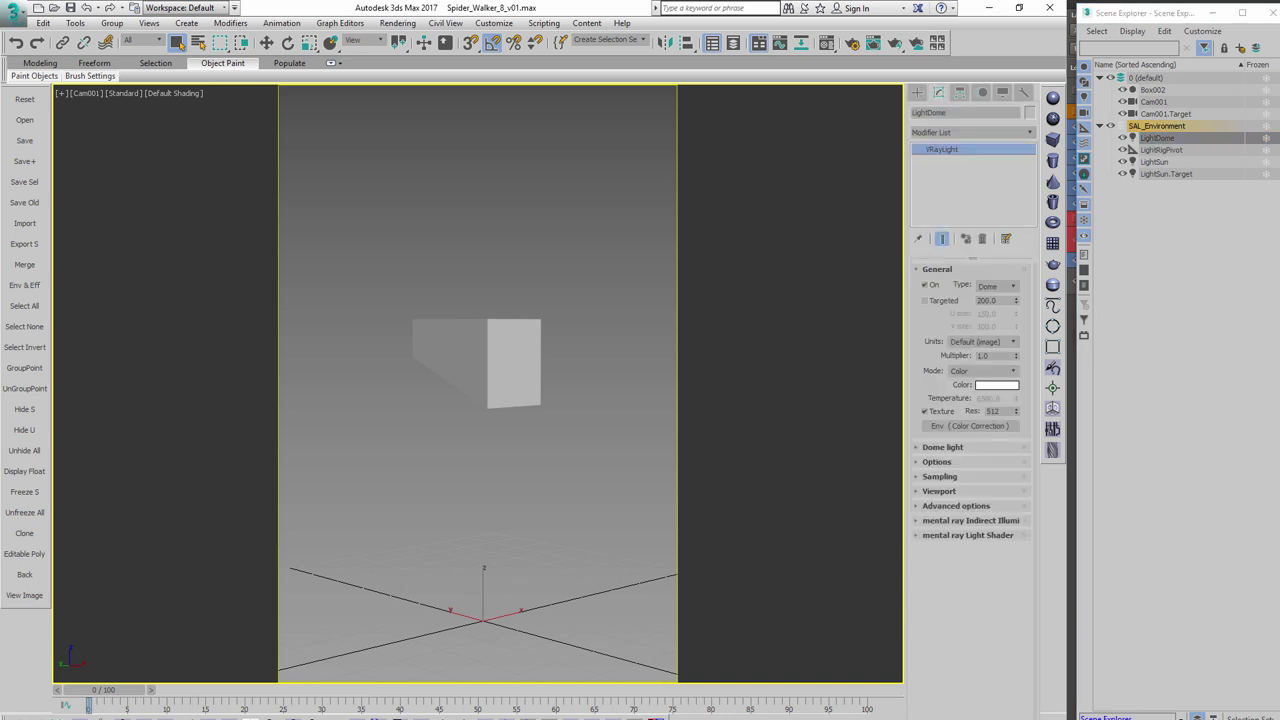
Switch to the four-view layout, unhide the lights, cameras and helpers by category, and frame everything in all views
key(alt+w)
click(415, 275)
click(1002, 93)
click(935, 262)
click(935, 251)
click(930, 276)
key(ctrl+shift+z)
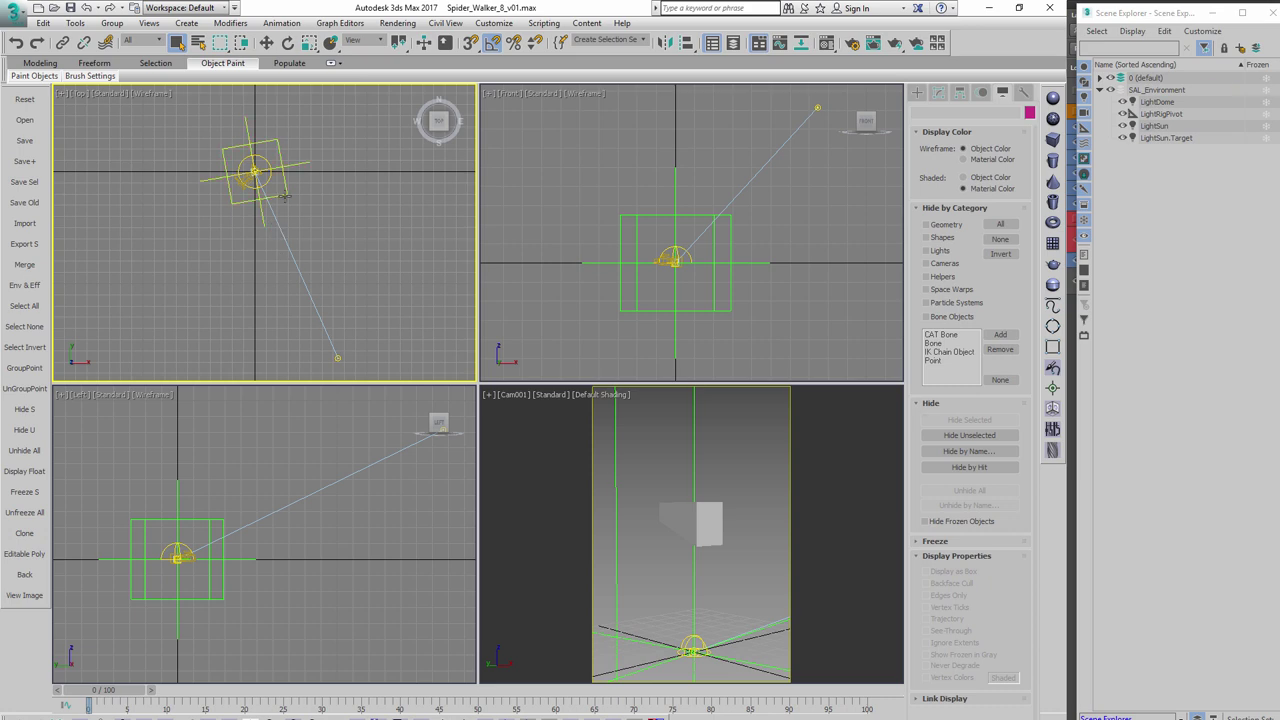
Examine the lighting rig by trying its pivot's rotation and reviewing the LightSun and LightDome settings
click(285, 196)
key(e)
mouse_move(281, 204)
mouse_down()
mouse_move(245, 232)
mouse_move(282, 207)
mouse_up()
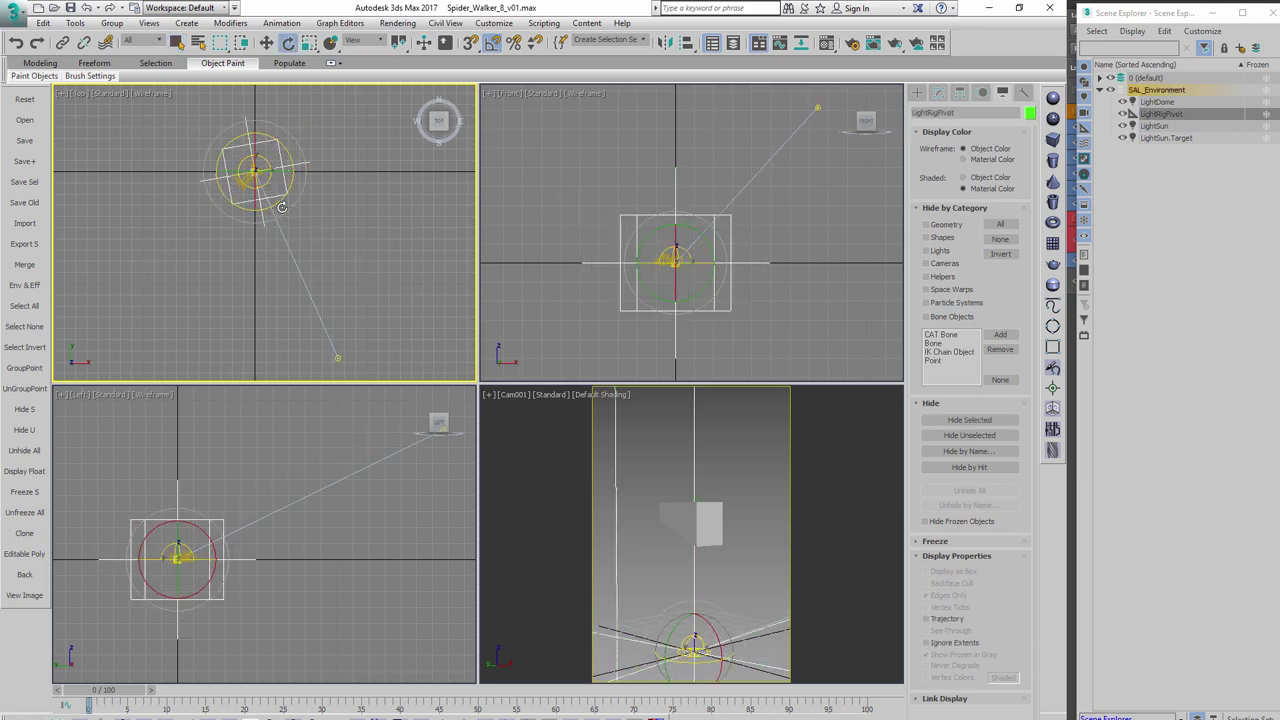
click(1155, 126)
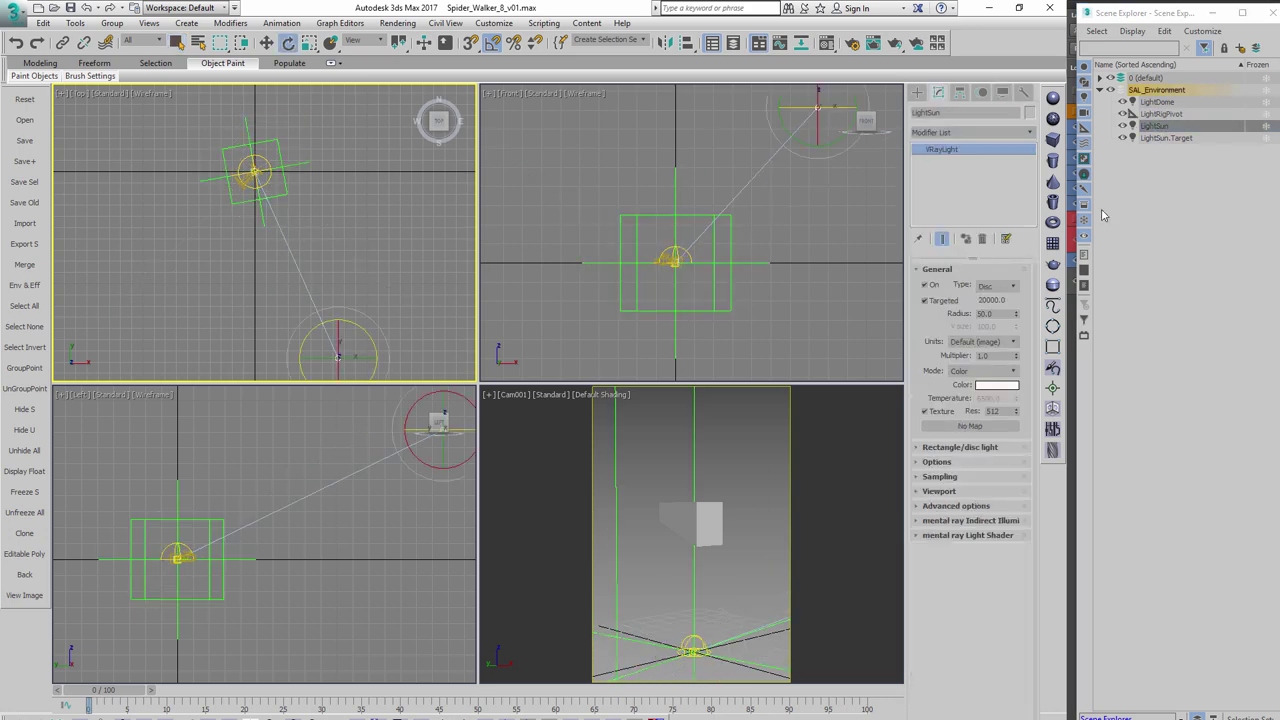
click(1160, 102)
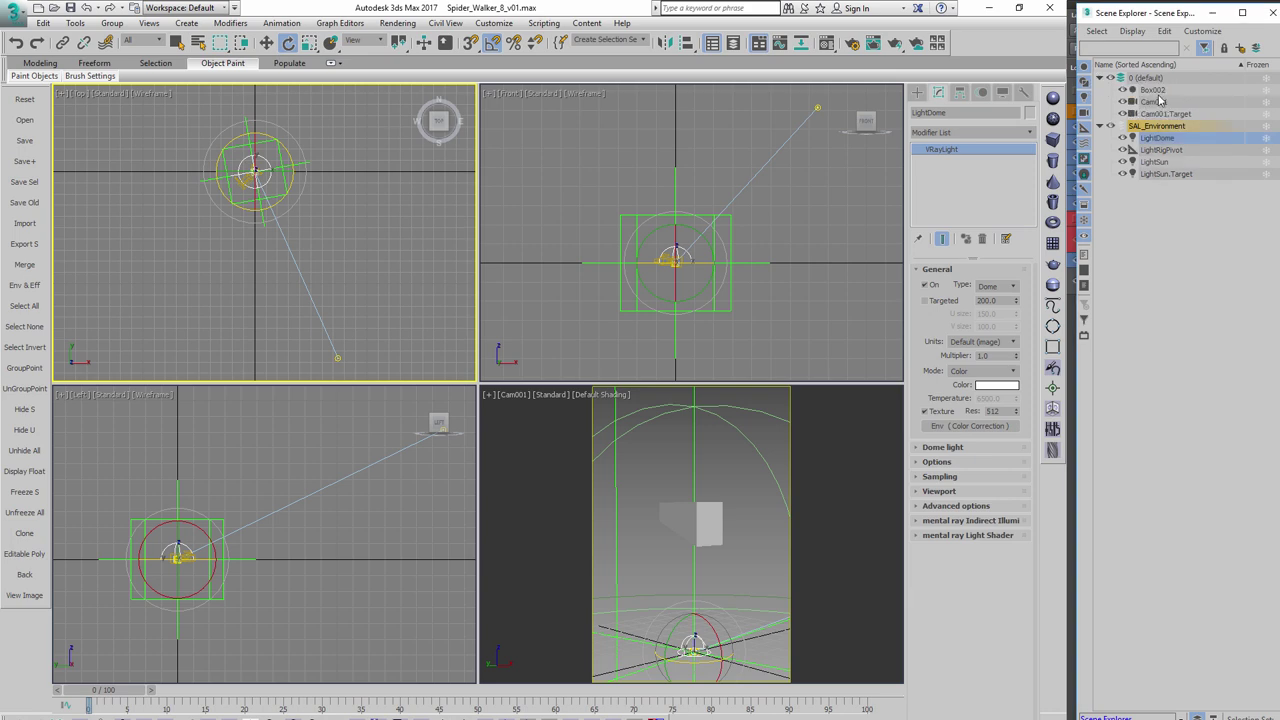
click(385, 292)
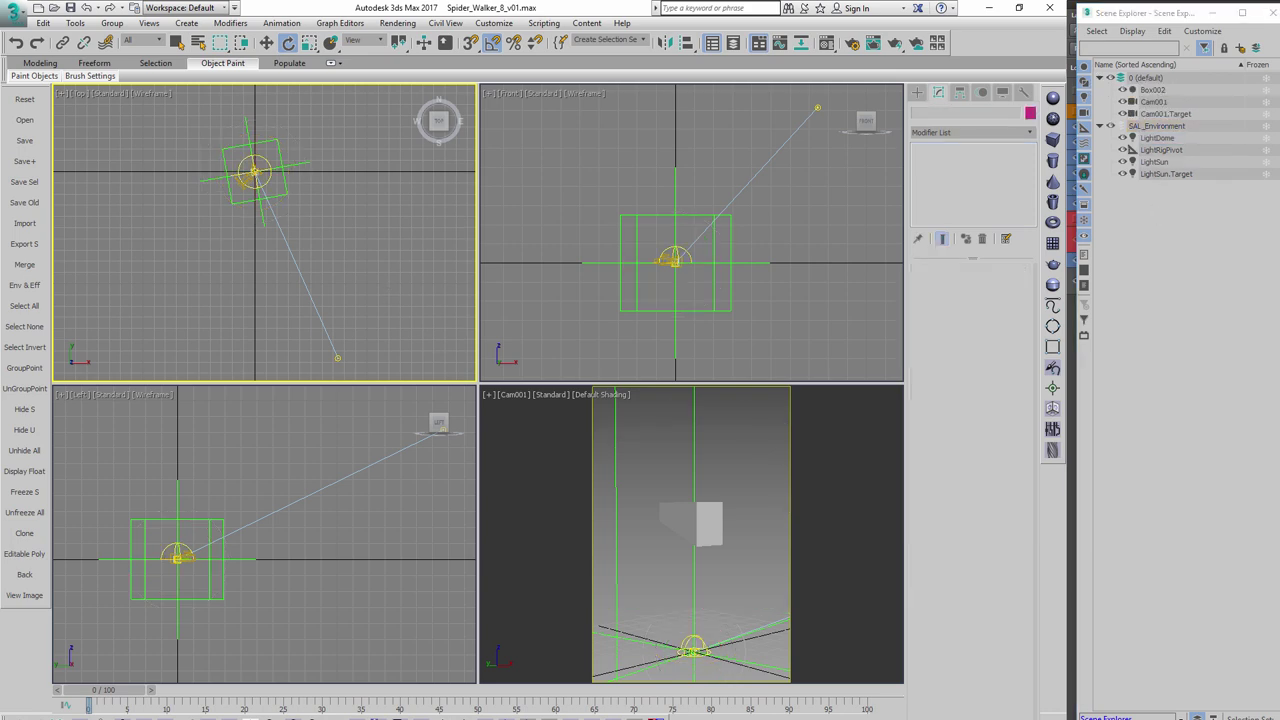
click(25, 575)
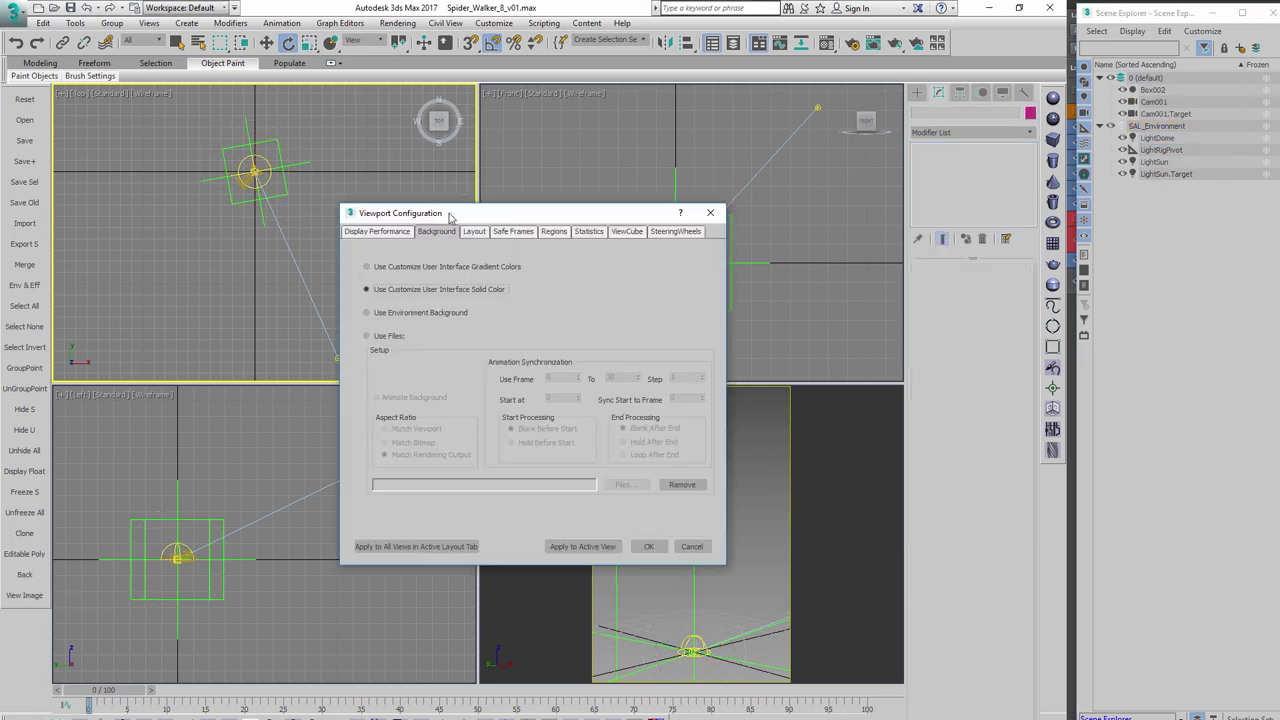
drag(451, 214, 266, 232)
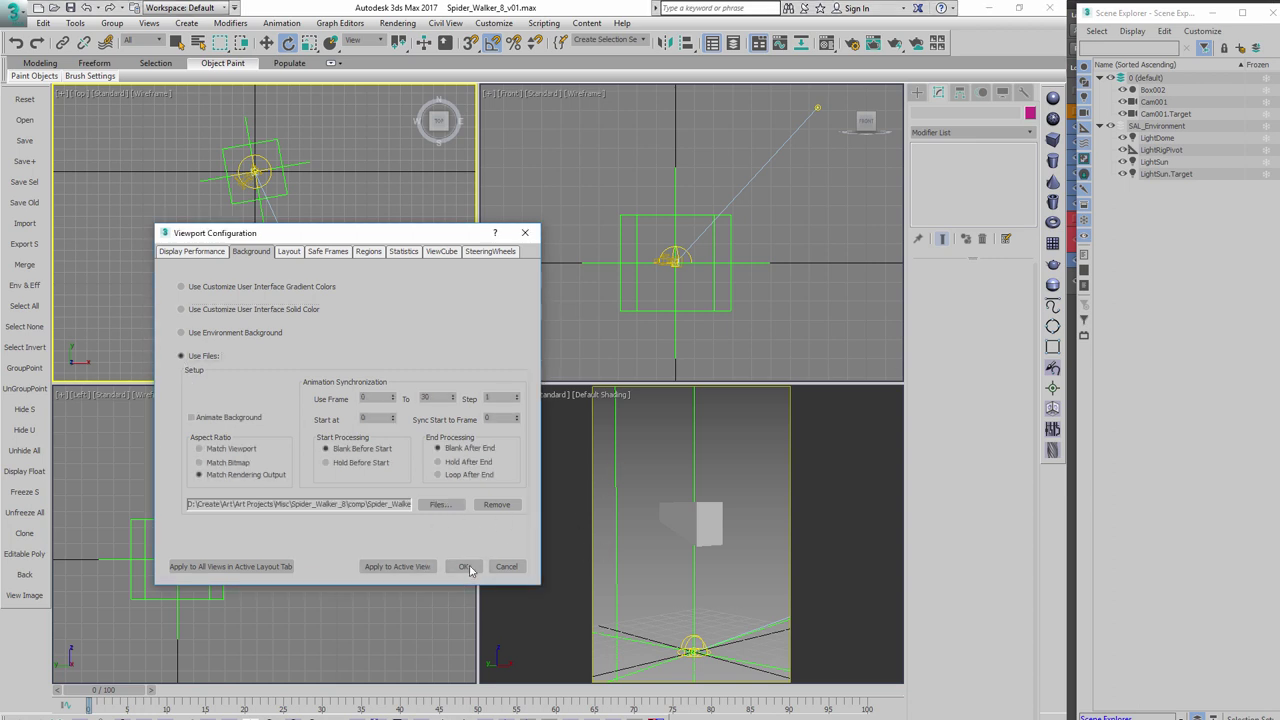
click(507, 566)
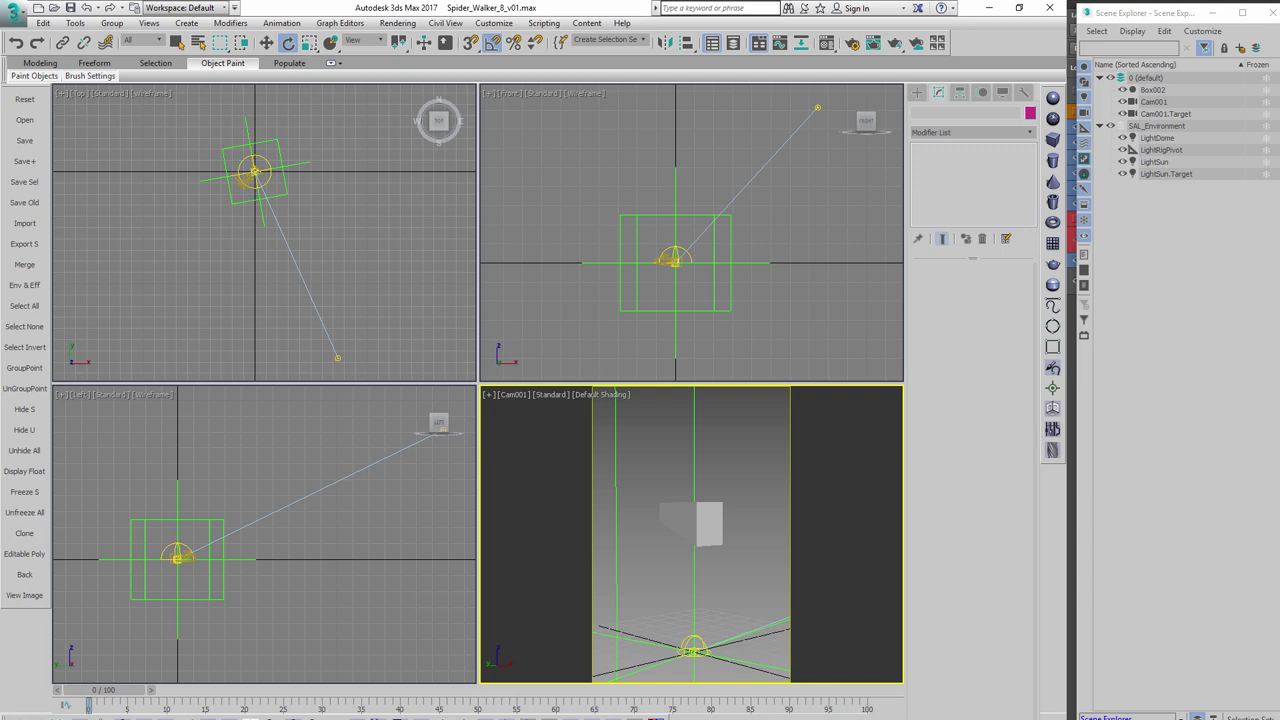
Load the Spider_Walker sketch file as the Cam001 viewport background, with its aspect ratio matching the rendering output
click(24, 574)
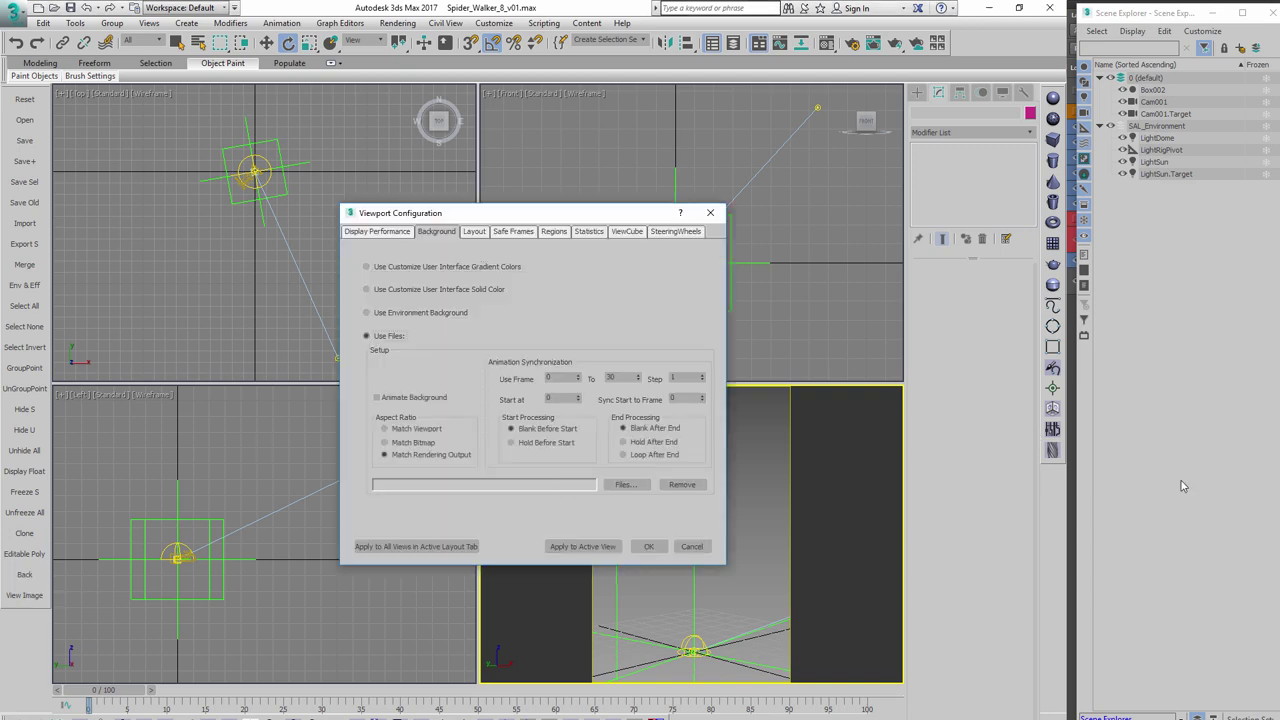
click(648, 546)
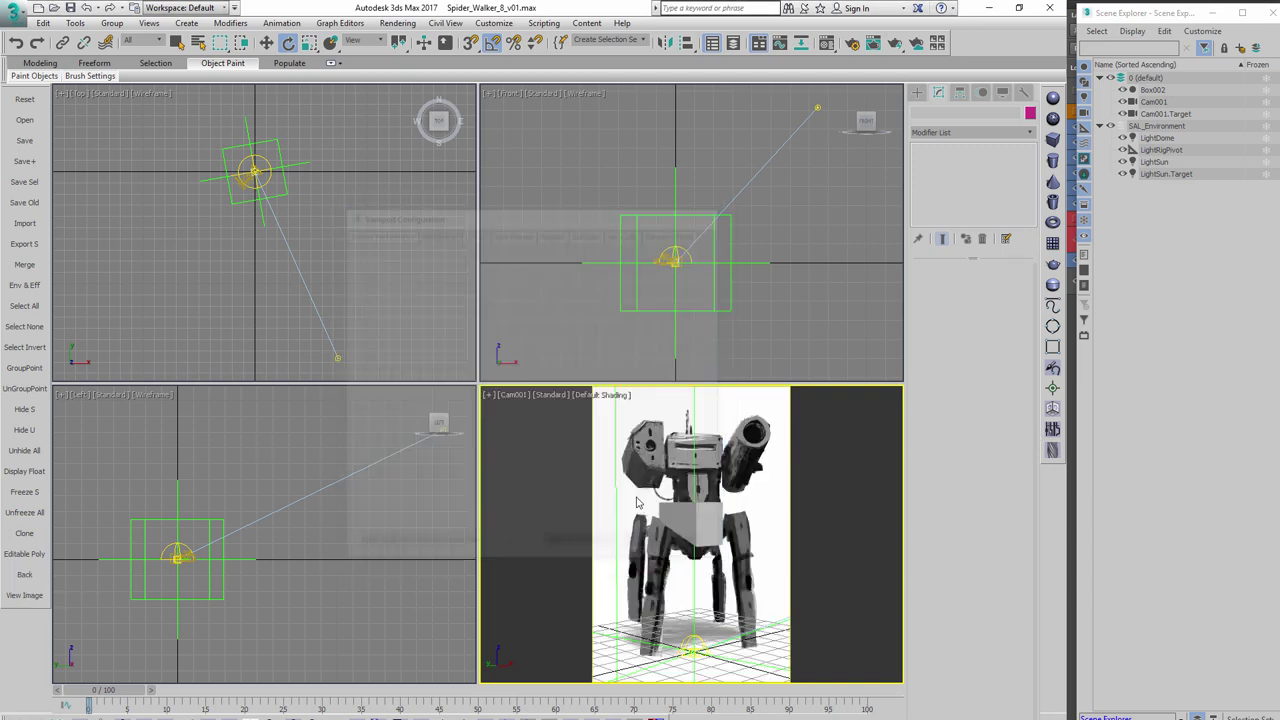
Select the torso box in the camera view and review the default material slots in the Material Editor
click(688, 530)
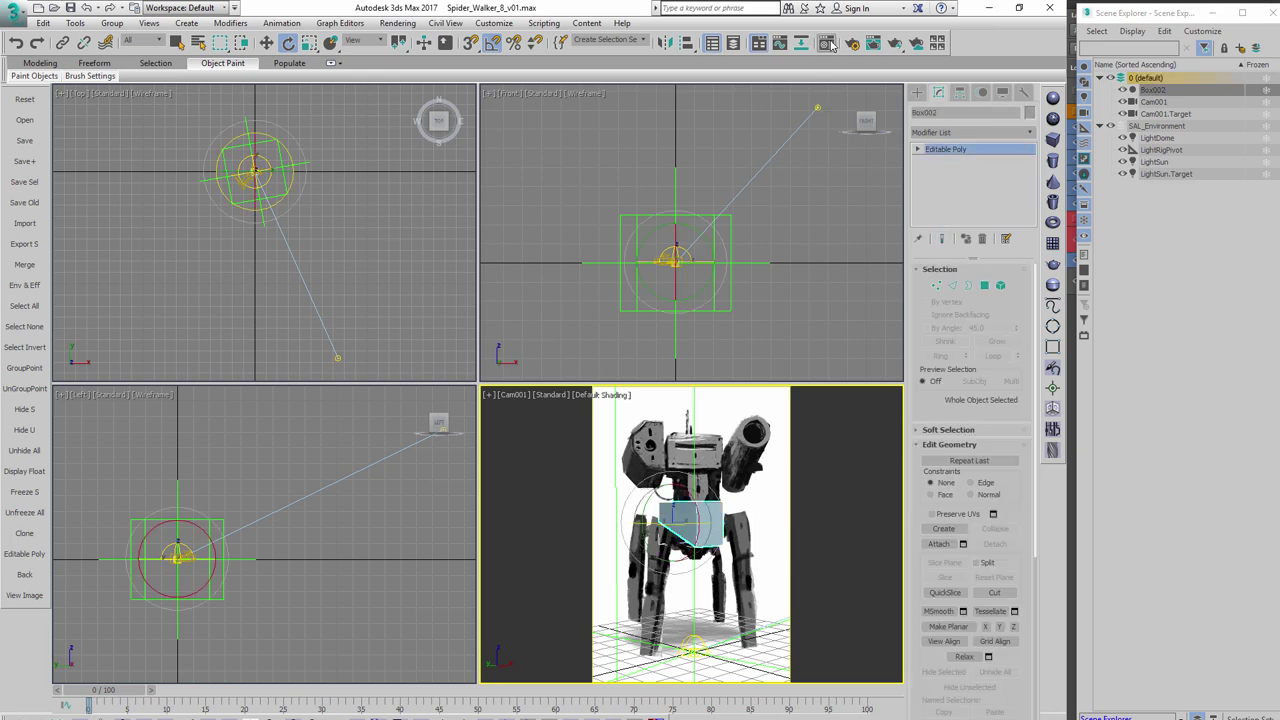
click(828, 43)
drag(733, 105, 235, 108)
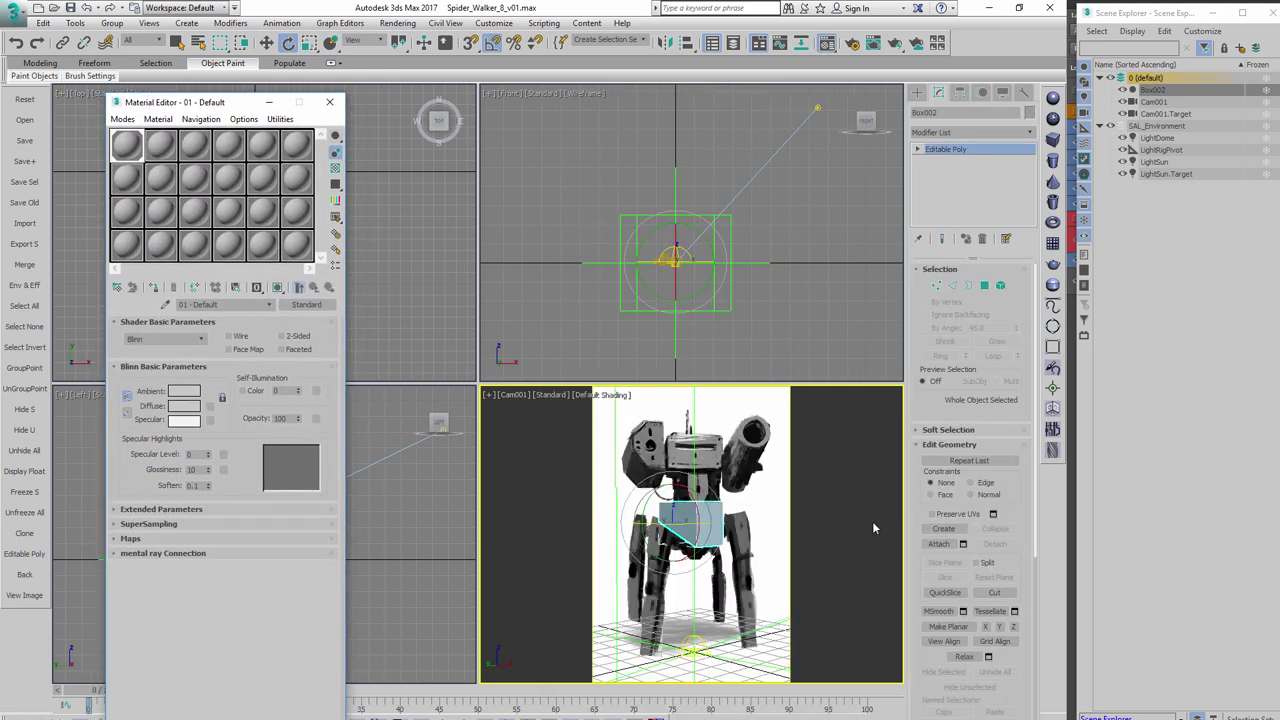
click(710, 525)
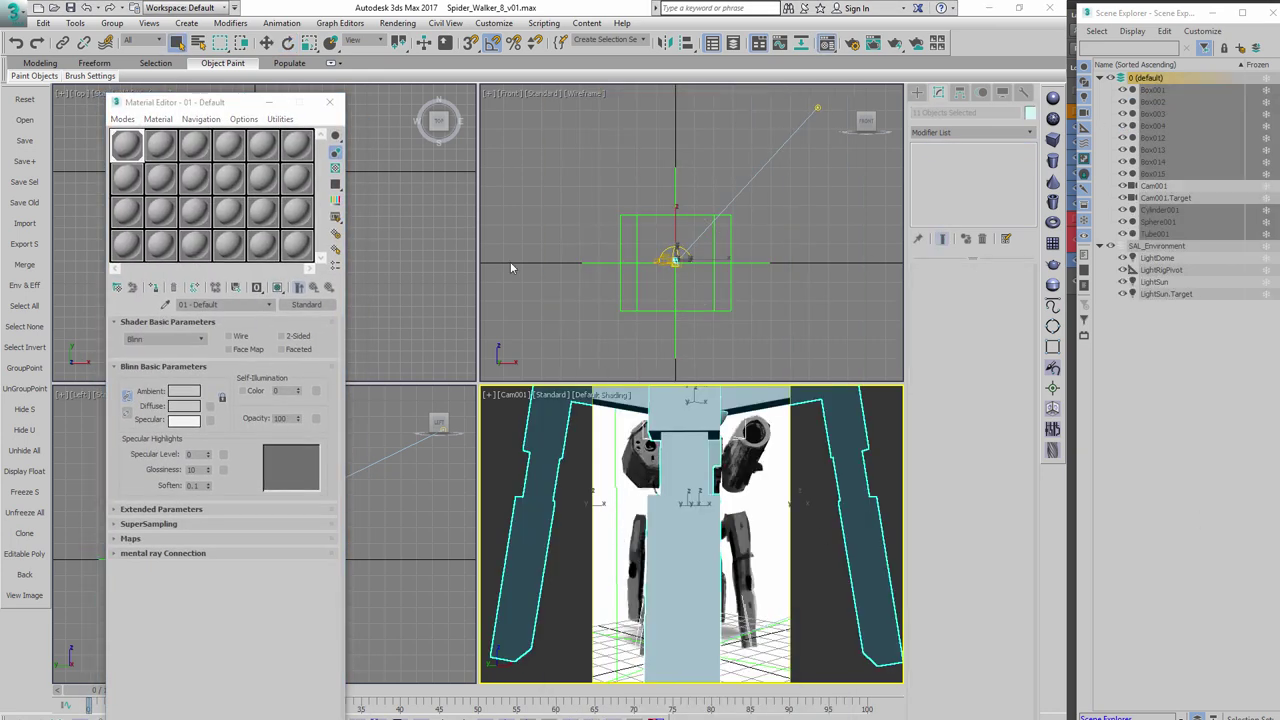
Deselect the merged walker parts and hide the lights, cameras and helpers by category
click(510, 261)
click(1003, 93)
click(936, 277)
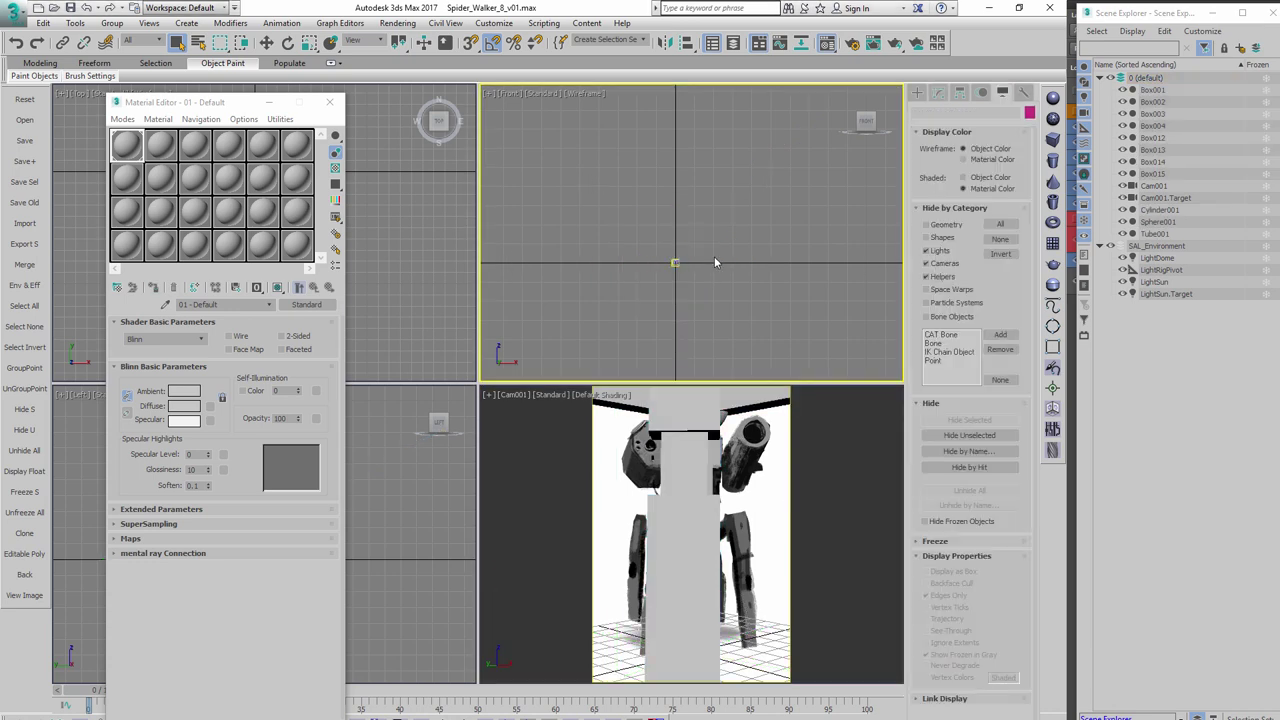
Select all walker parts, then scale and move them to roughly fit the reference sketch in the camera view
key(z)
drag(815, 127, 724, 393)
key(r)
drag(731, 283, 684, 222)
scroll(686, 215, down, 2)
mouse_move(692, 185)
mouse_down()
mouse_move(692, 280)
mouse_move(688, 182)
mouse_up()
key(w)
key(r)
key(w)
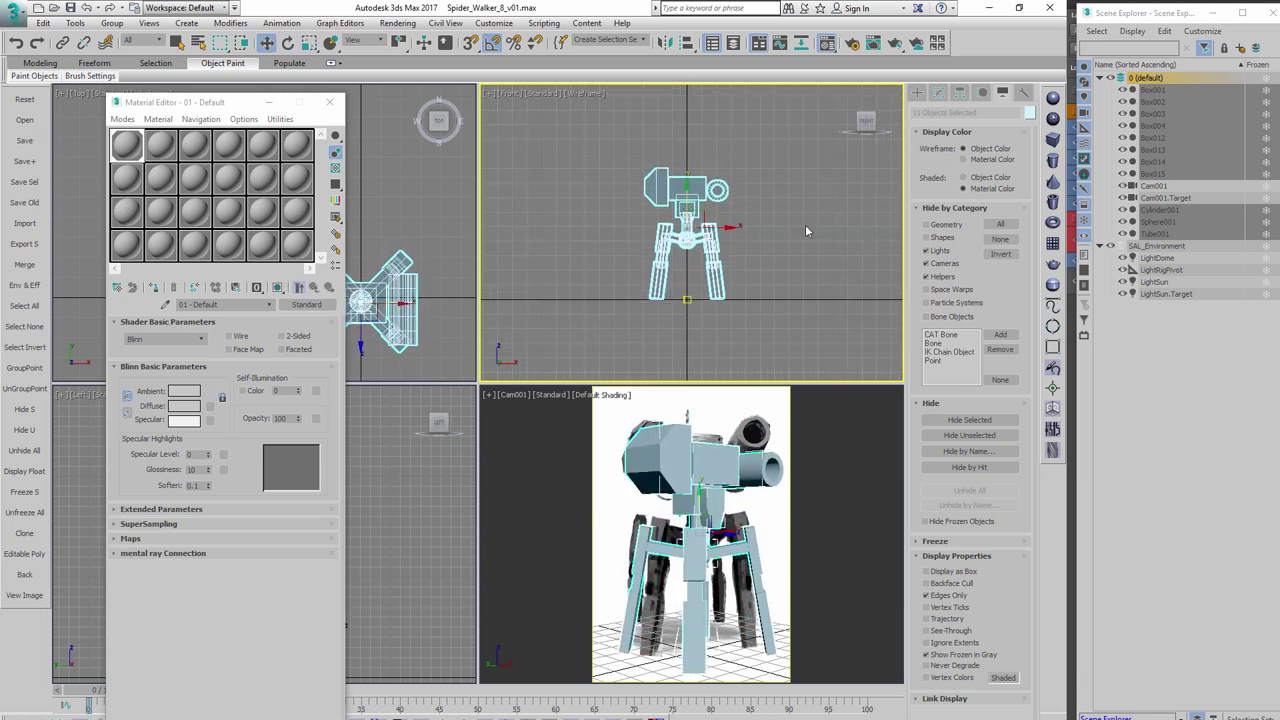
Refine the camera angle and the whole walker's scale and position to match the reference sketch
click(806, 231)
middle_click(772, 478)
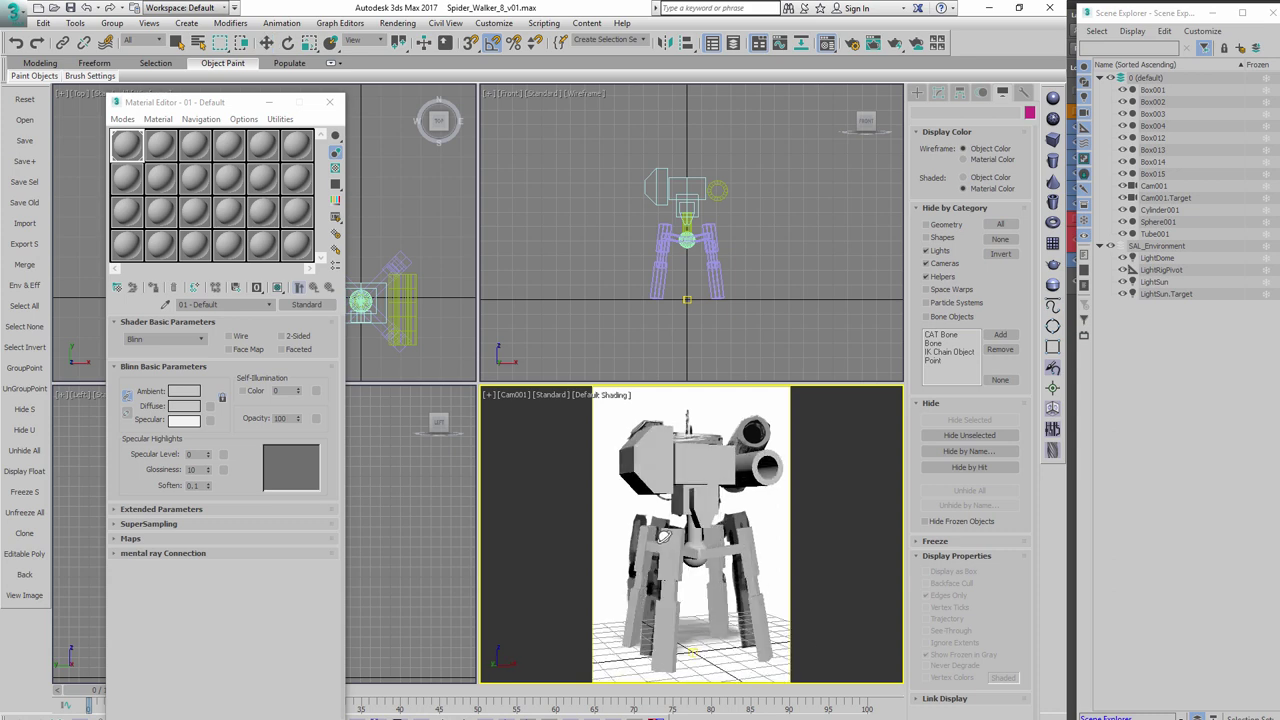
drag(622, 187, 689, 223)
key(r)
key(w)
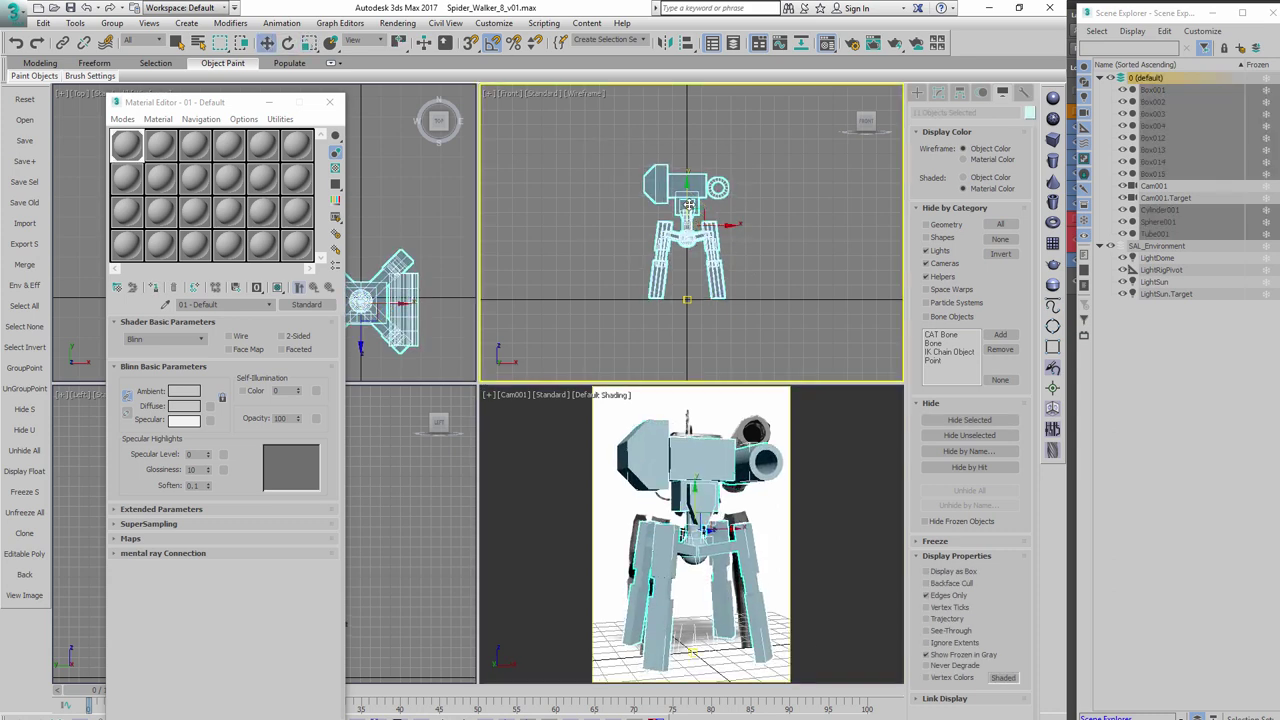
right_click(702, 622)
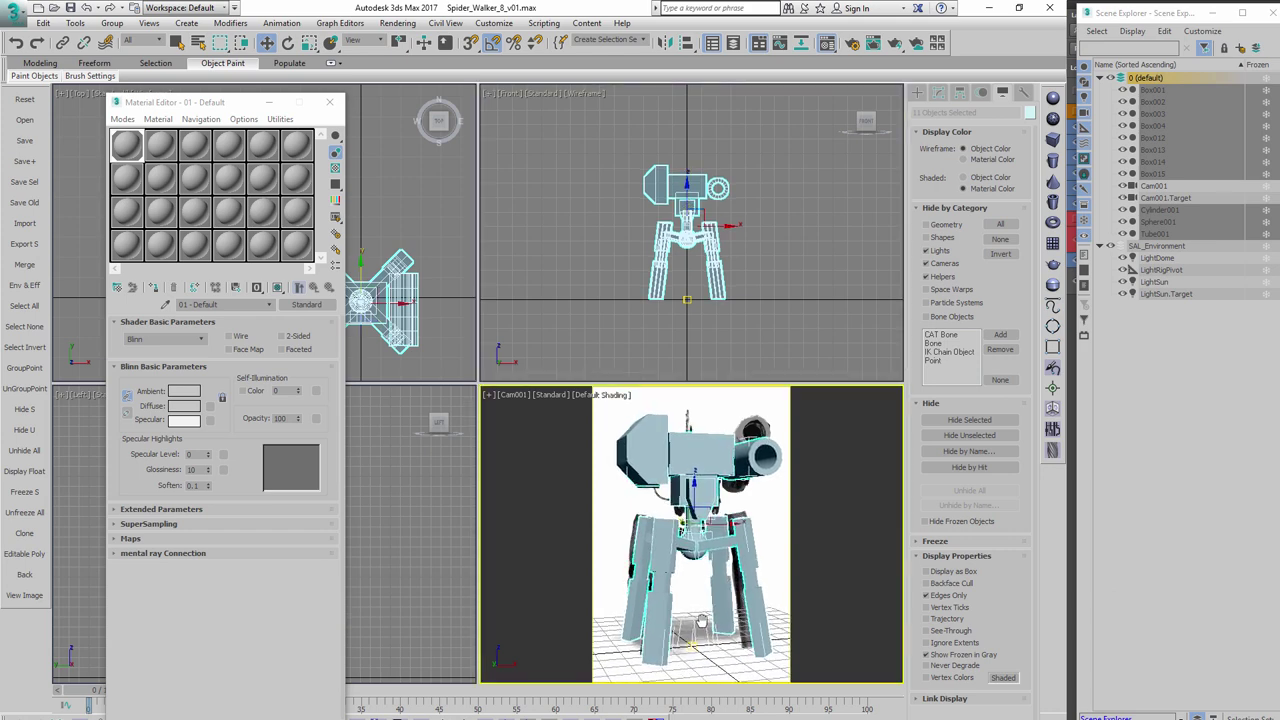
Close the Material Editor and move only the cannon tube's pivot to the middle of its length
click(718, 189)
key(e)
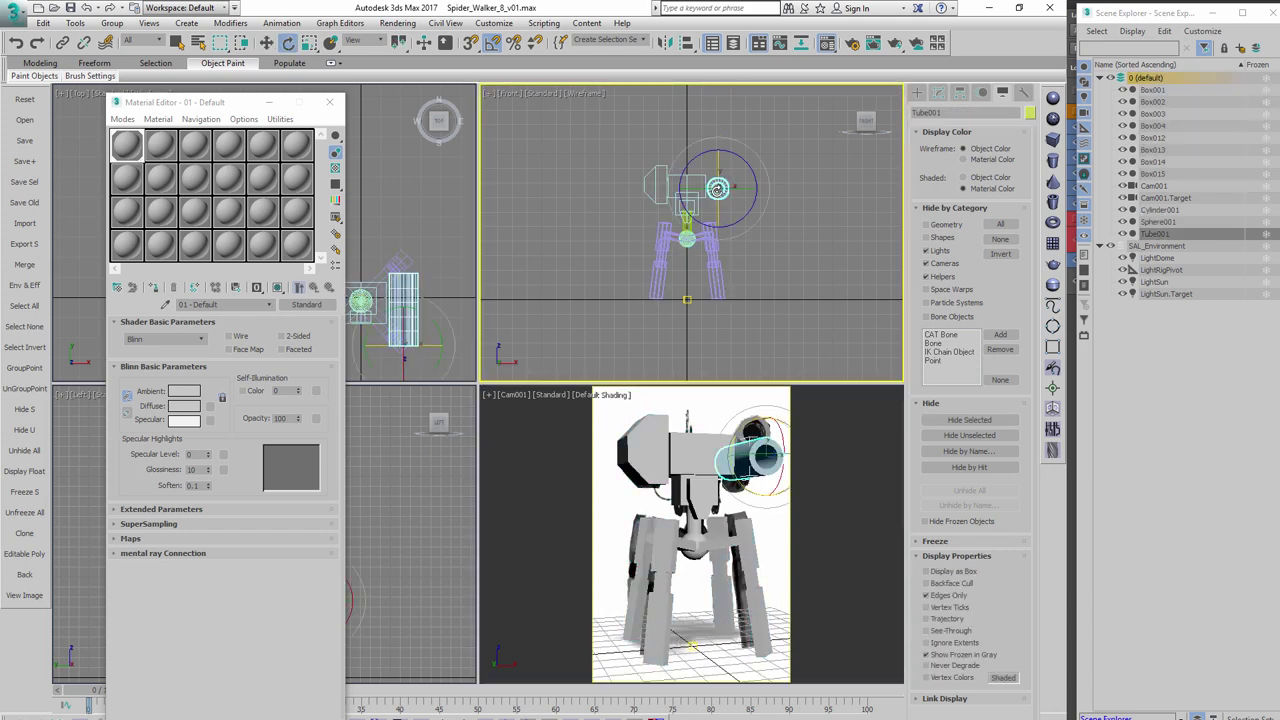
click(959, 92)
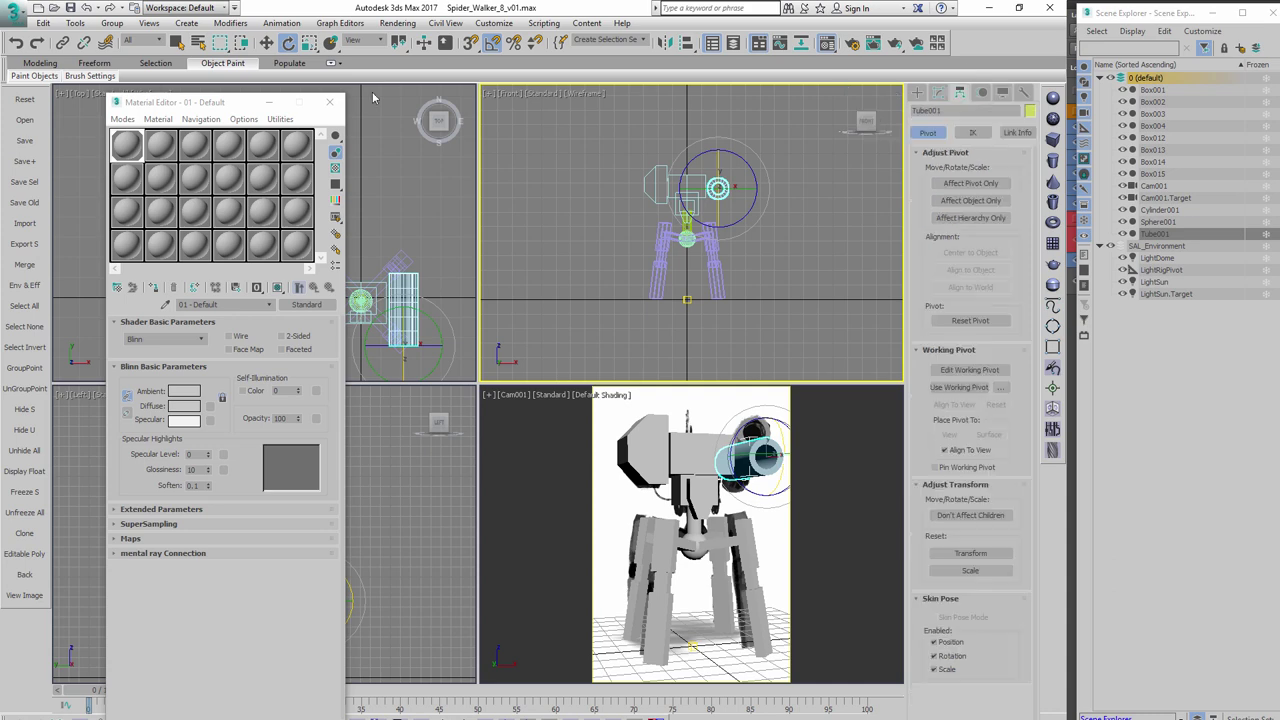
click(329, 102)
click(970, 183)
right_click(391, 254)
key(w)
drag(391, 254, 408, 244)
click(970, 183)
Rotate the cannon tube about its centre so its muzzle points upward like in the reference sketch
right_click(675, 241)
drag(672, 243, 659, 249)
key(e)
drag(705, 165, 705, 148)
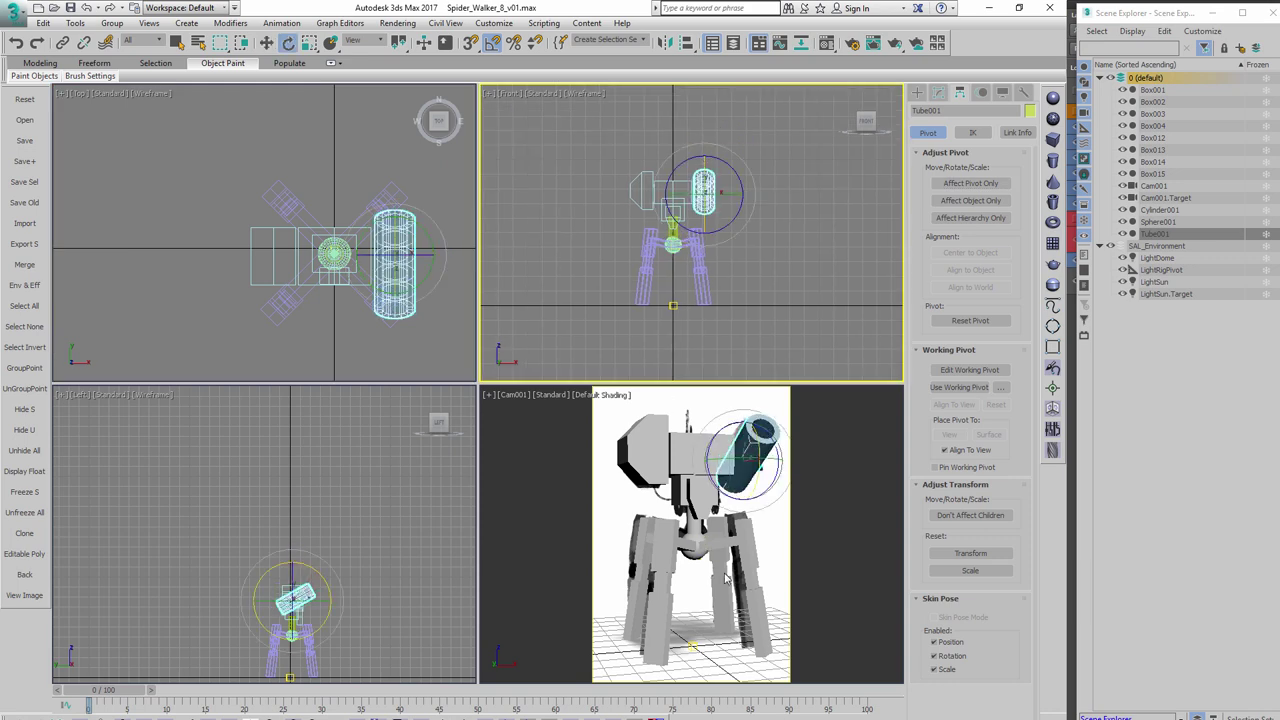
Link the angular side pod and the cannon tube to the central upper body box as its children
click(767, 256)
click(673, 182)
scroll(673, 182, up, 2)
click(713, 190)
ctrl+click(630, 185)
click(63, 43)
click(626, 200)
click(630, 197)
ctrl+click(731, 197)
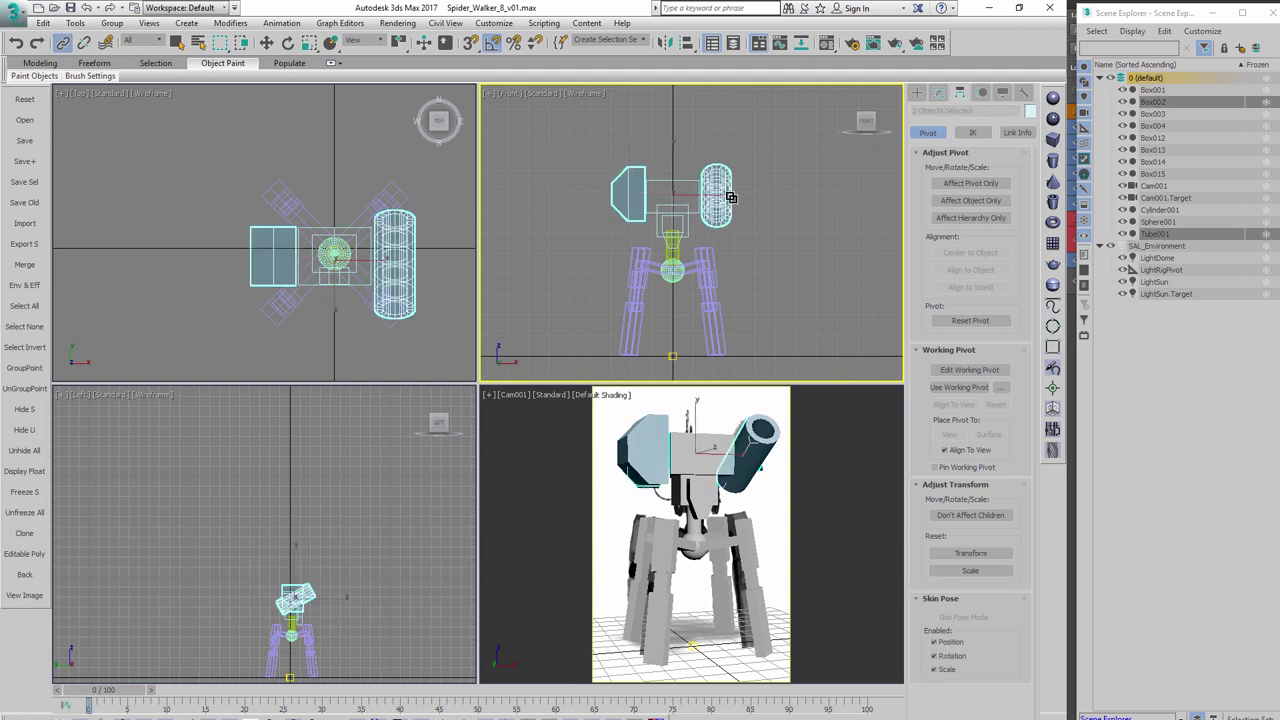
drag(690, 187, 666, 213)
Rotate the upper body box with its linked pod and cannon to tilt it like the reference sketch
click(683, 194)
scroll(684, 195, up, 2)
scroll(686, 213, up, 2)
key(e)
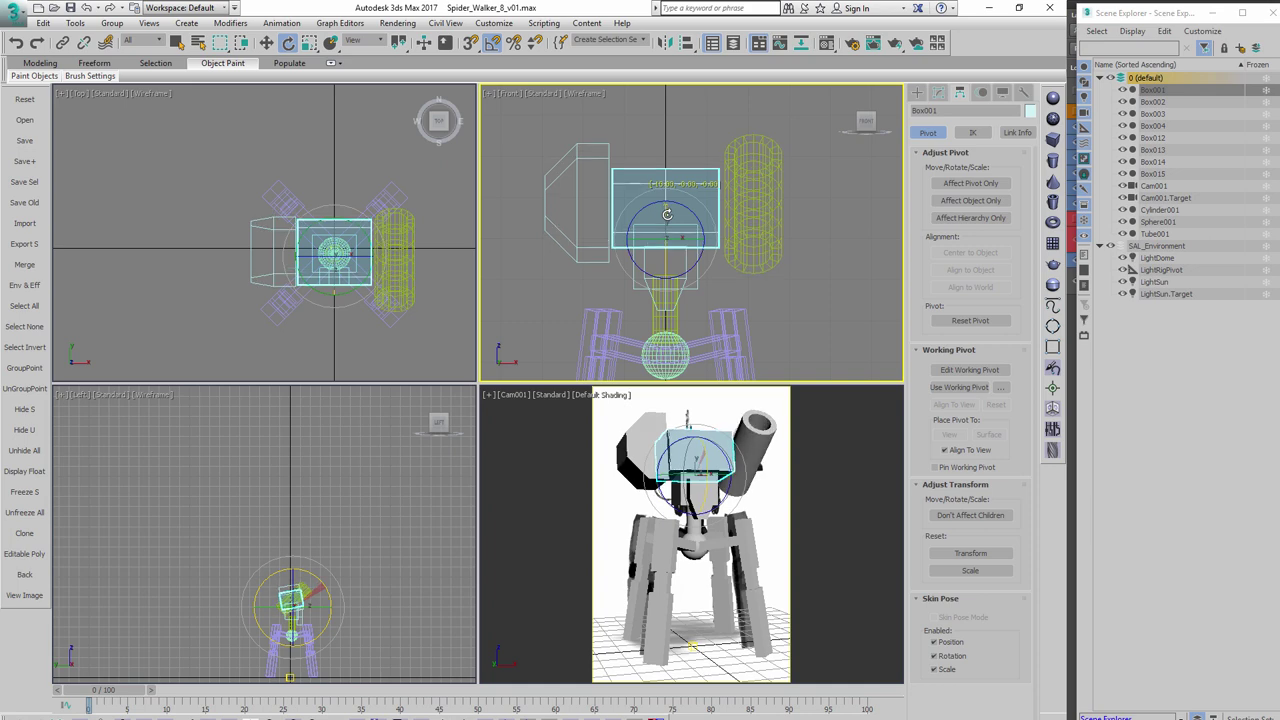
click(756, 209)
drag(756, 209, 733, 237)
Turn the left view into an angled shaded view with edged faces and select the box beneath the upper body
scroll(328, 559, up, 5)
drag(330, 520, 374, 538)
click(362, 531)
key(F3)
key(F4)
click(255, 543)
mouse_move(285, 548)
mouse_down()
mouse_move(412, 549)
mouse_move(318, 547)
mouse_up()
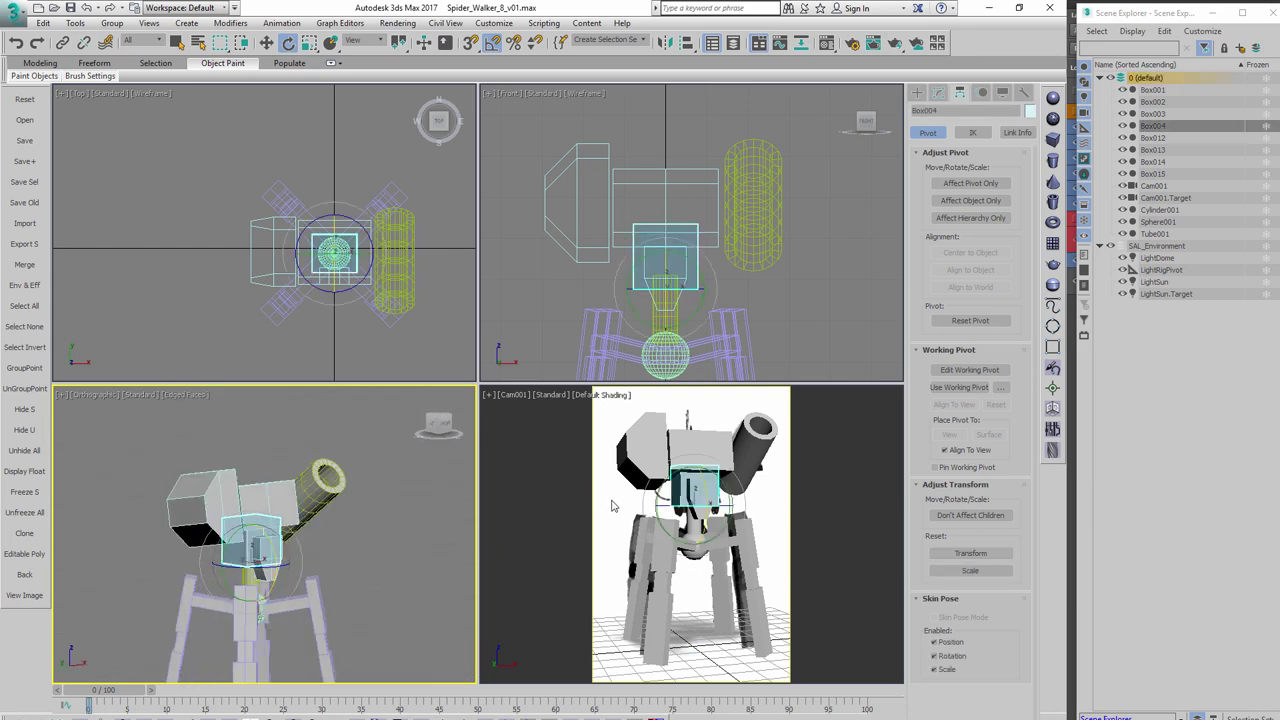
Deselect the box and adjust the camera view so the walker lines up more closely with the reference sketch
click(613, 505)
drag(716, 540, 713, 539)
key(w)
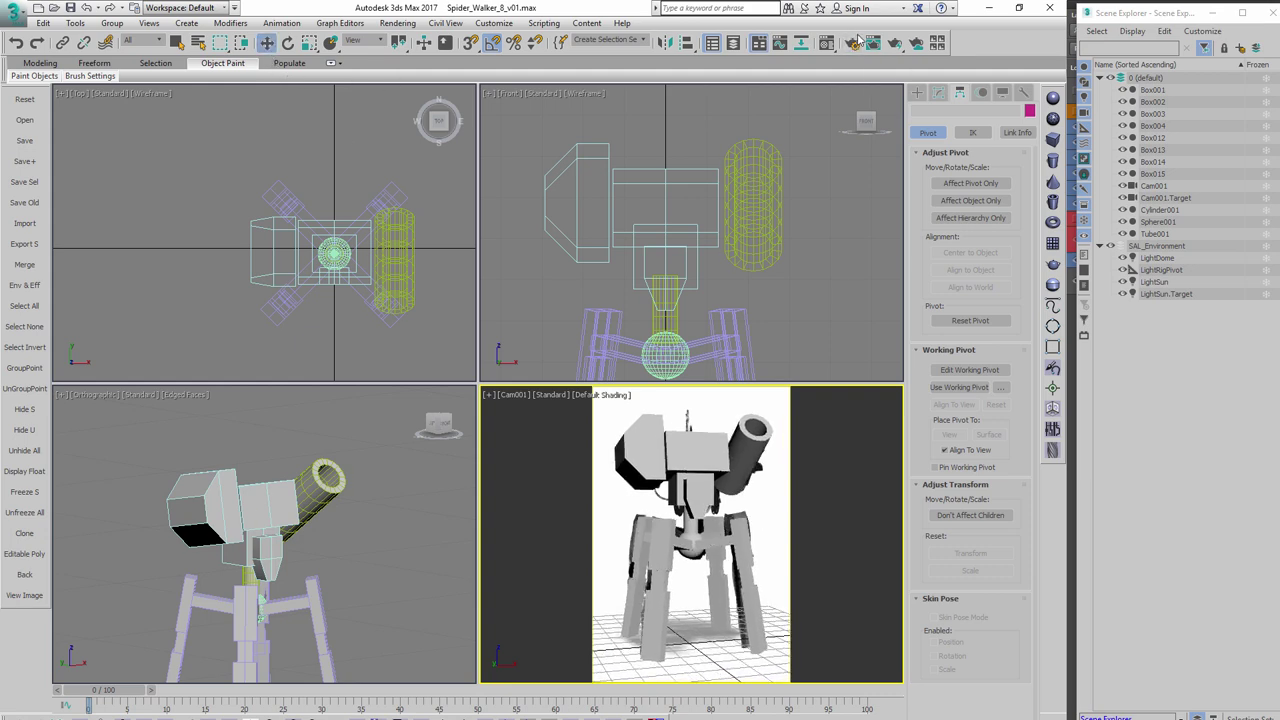
Render the Cam001 view with V-Ray and place the frame buffer beside the camera view for comparison
key(F10)
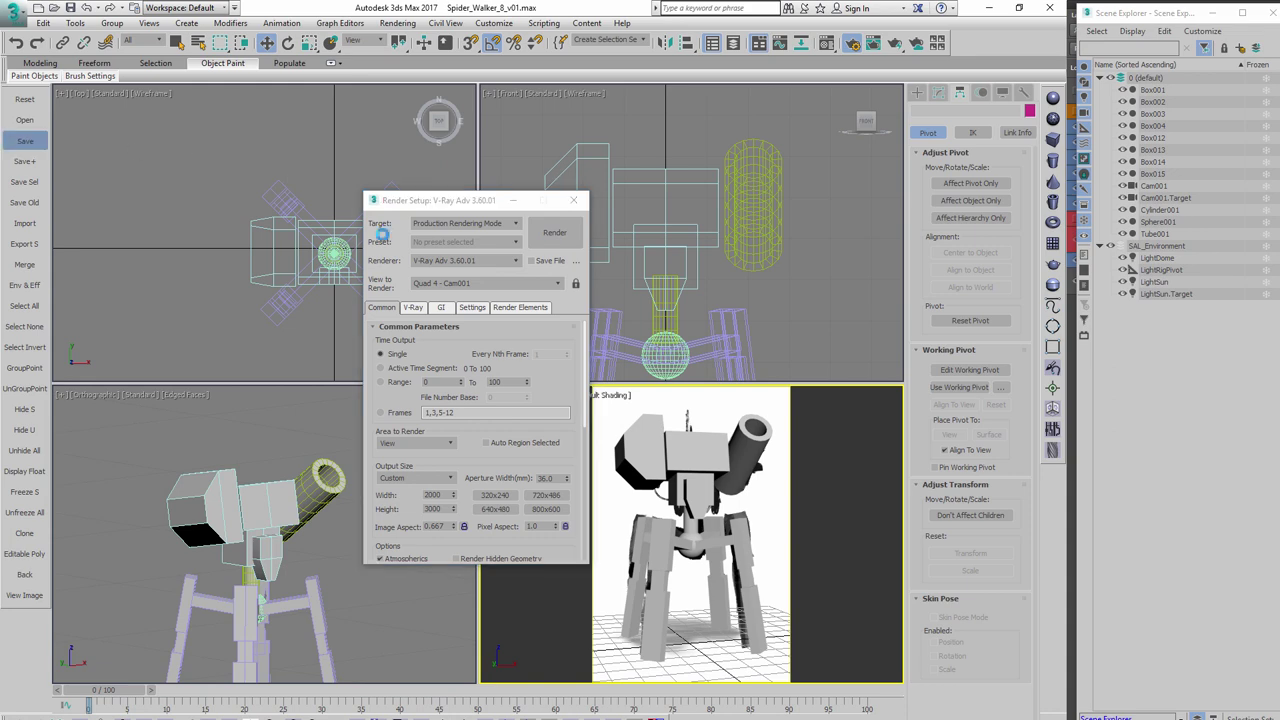
click(549, 240)
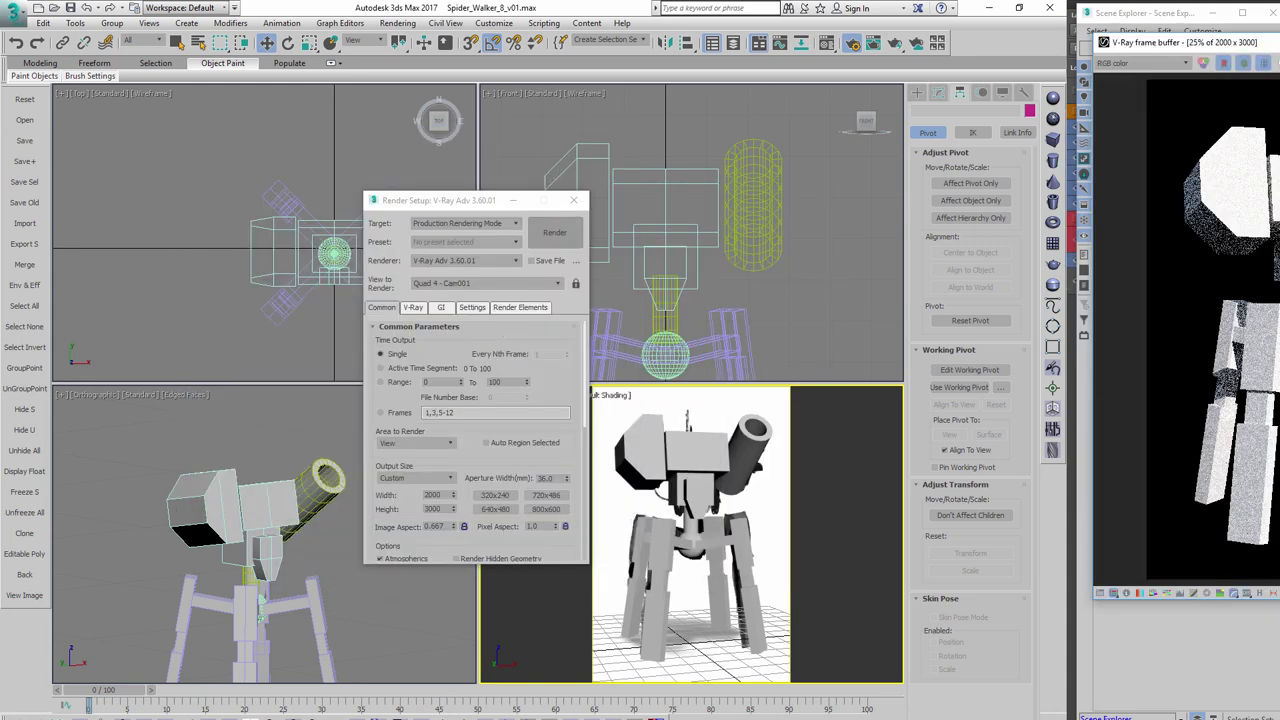
drag(1279, 43, 274, 94)
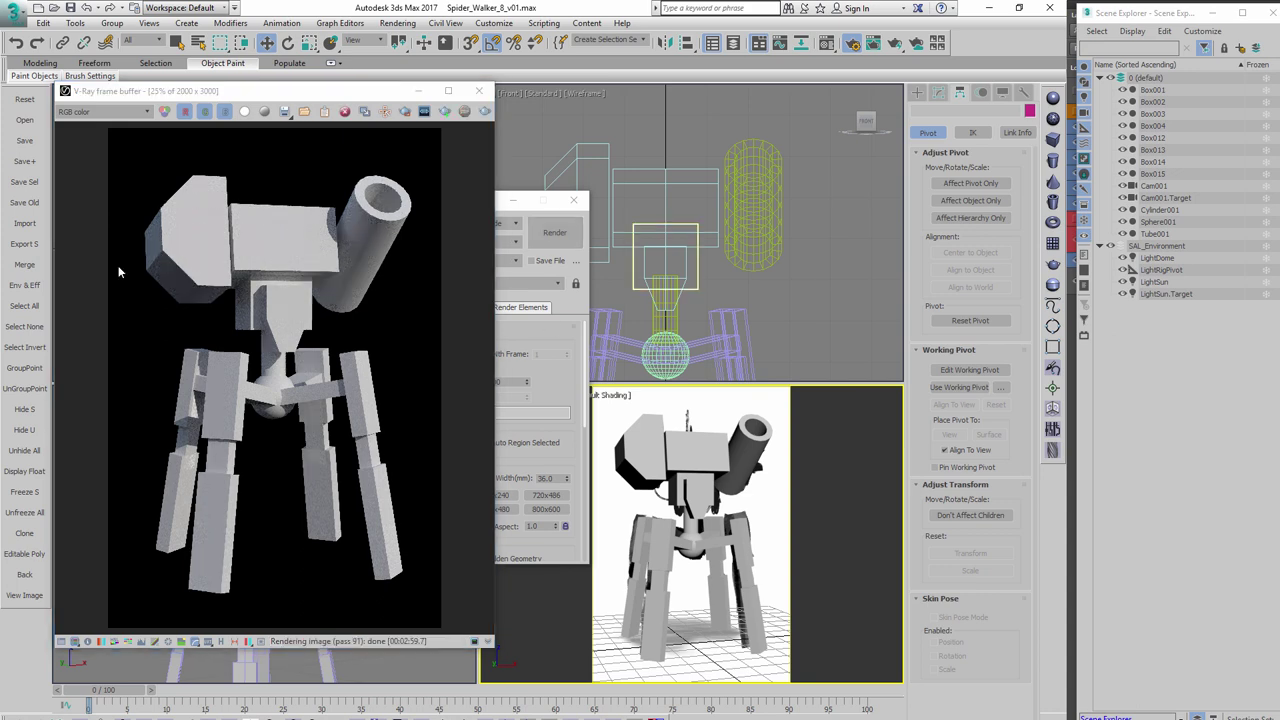
drag(241, 97, 276, 99)
Frame the whole walker in the front view and close the render setup
scroll(655, 280, down, 4)
drag(648, 300, 666, 271)
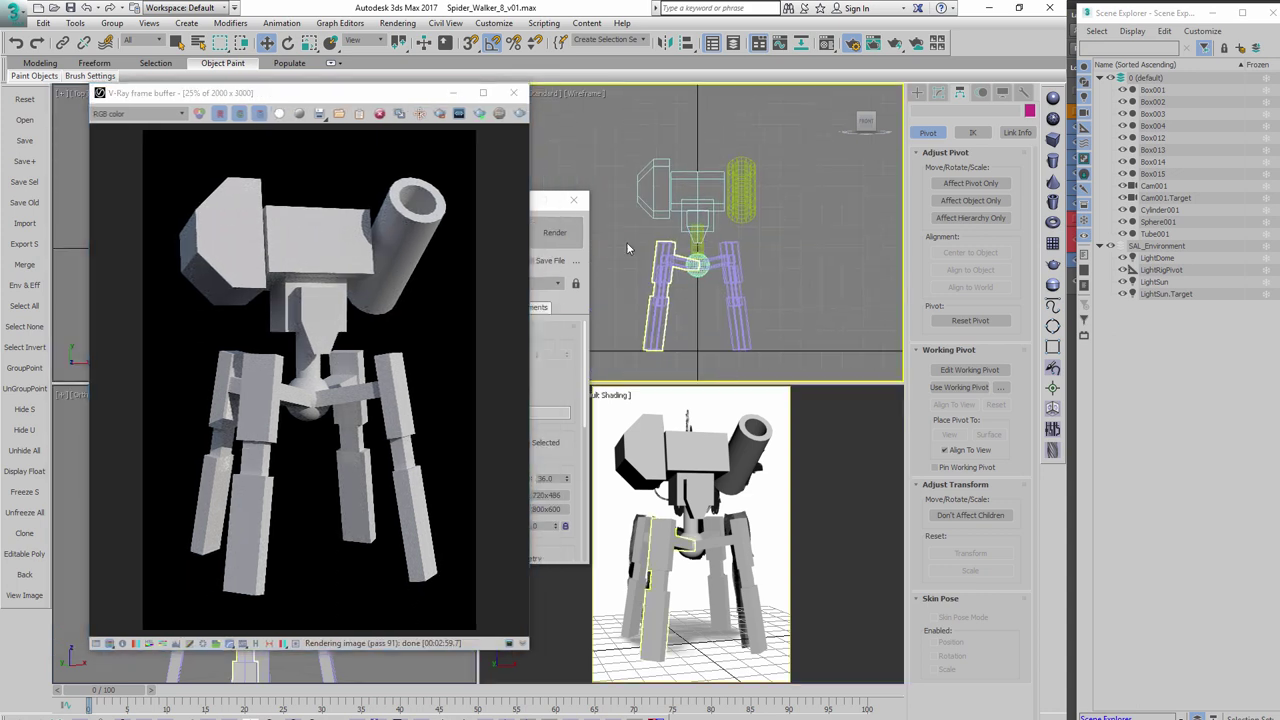
click(585, 281)
click(572, 200)
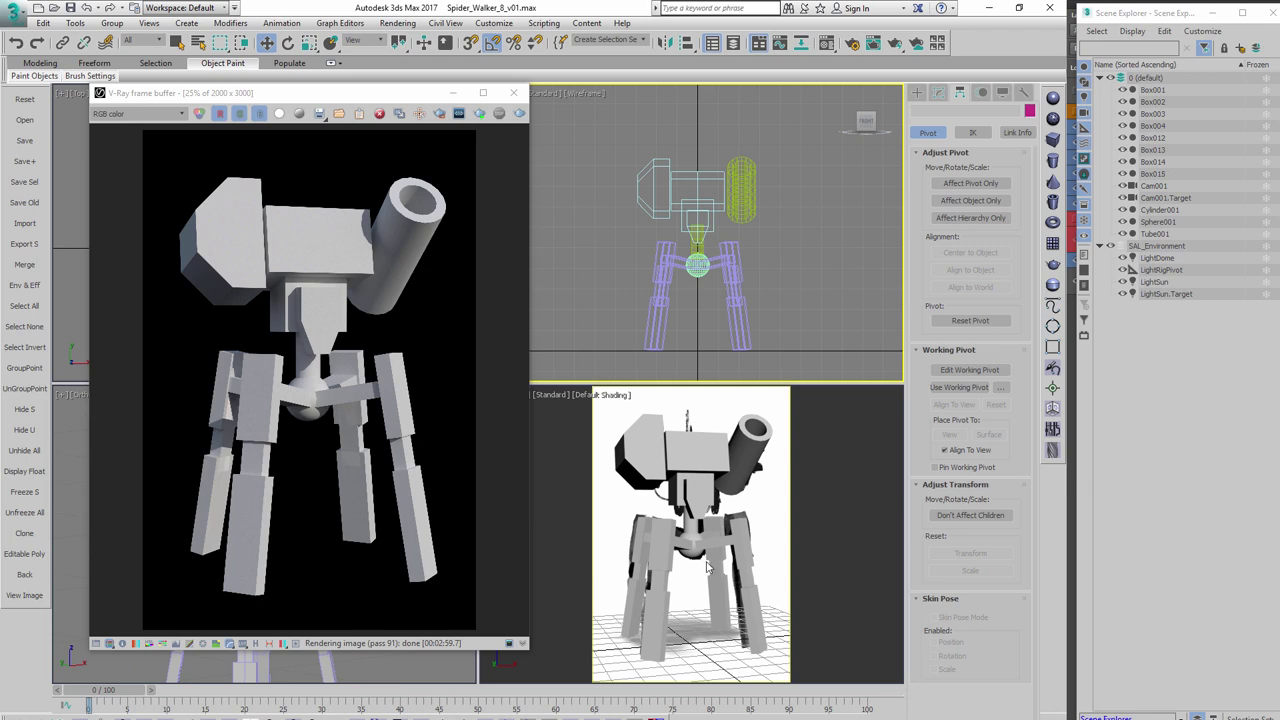
Place the reference sketch window beside the camera view and scale the tapered plate on the torso to match it
drag(370, 94, 375, 93)
drag(937, 202, 671, 98)
drag(351, 96, 271, 90)
drag(543, 97, 352, 121)
click(697, 456)
drag(697, 456, 674, 482)
key(r)
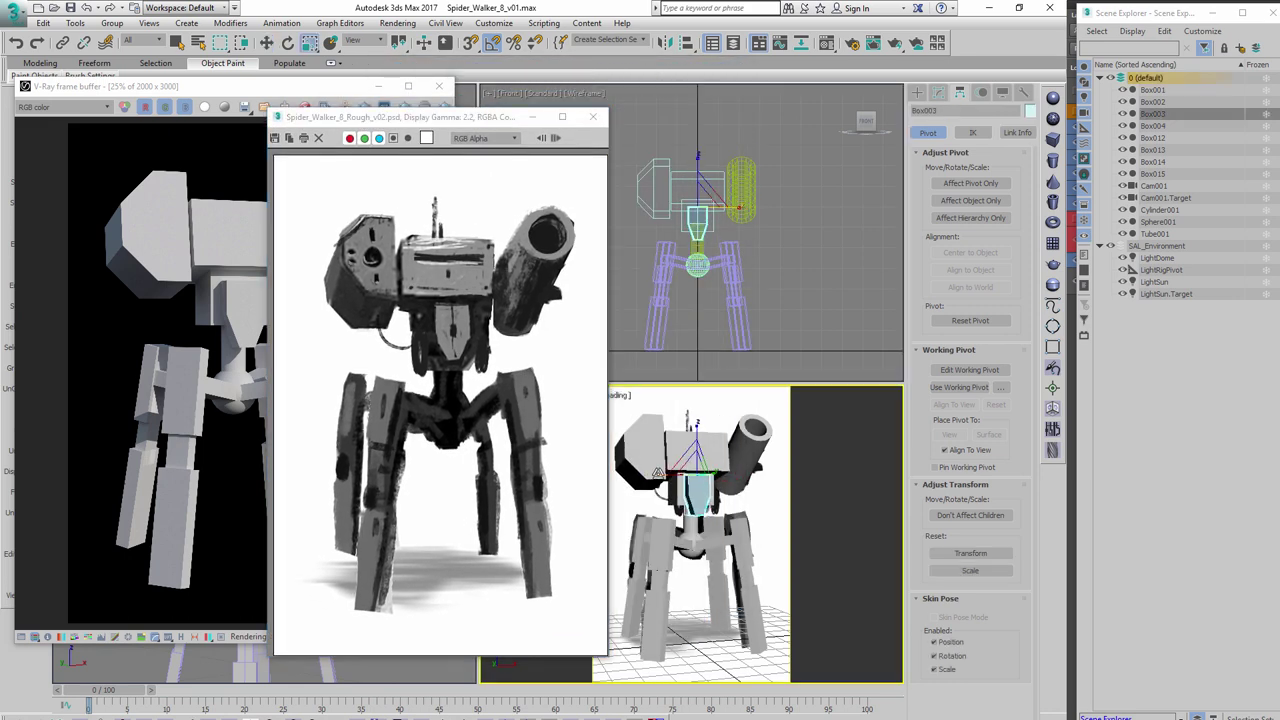
mouse_move(433, 118)
mouse_down()
mouse_move(563, 104)
mouse_move(428, 105)
mouse_up()
Fine-tune the radius of the neck cylinder between the torso and the leg hub
click(691, 523)
click(938, 92)
drag(1018, 290, 1019, 292)
drag(445, 116, 403, 85)
Slim the front-left leg by scaling its vertices along one axis in the Parent coordinate system
click(686, 612)
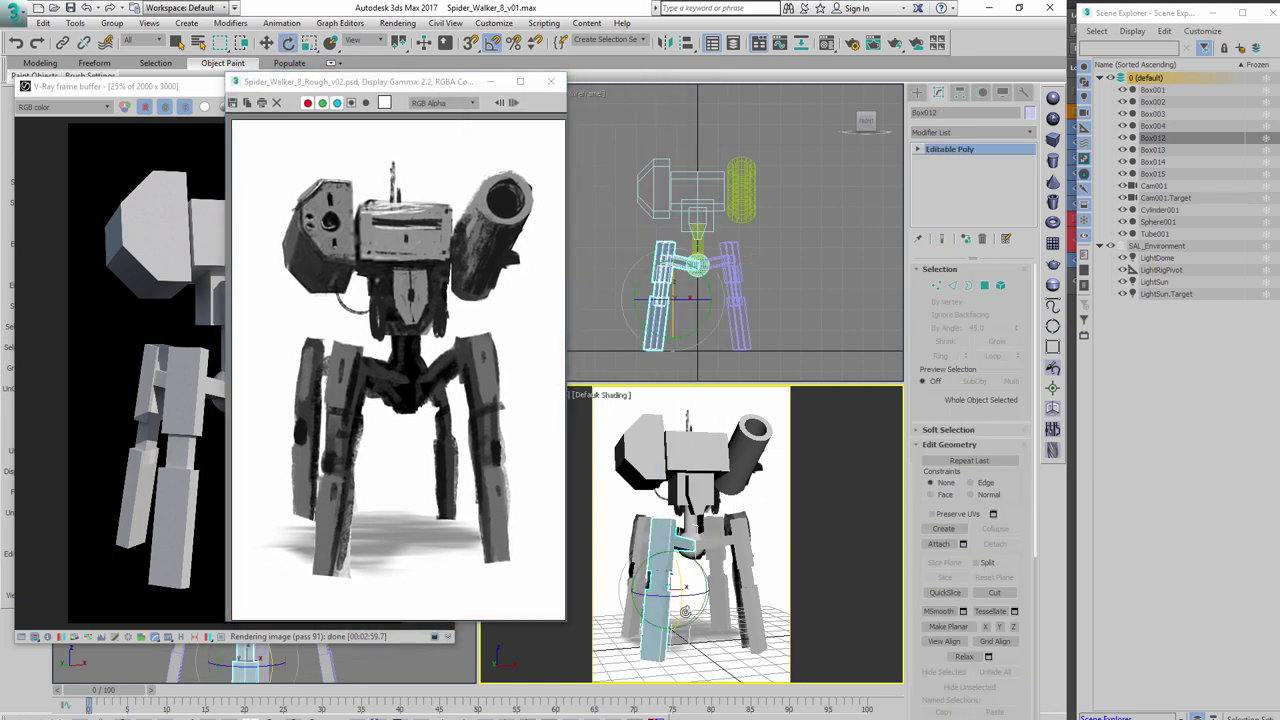
key(r)
click(353, 40)
click(360, 95)
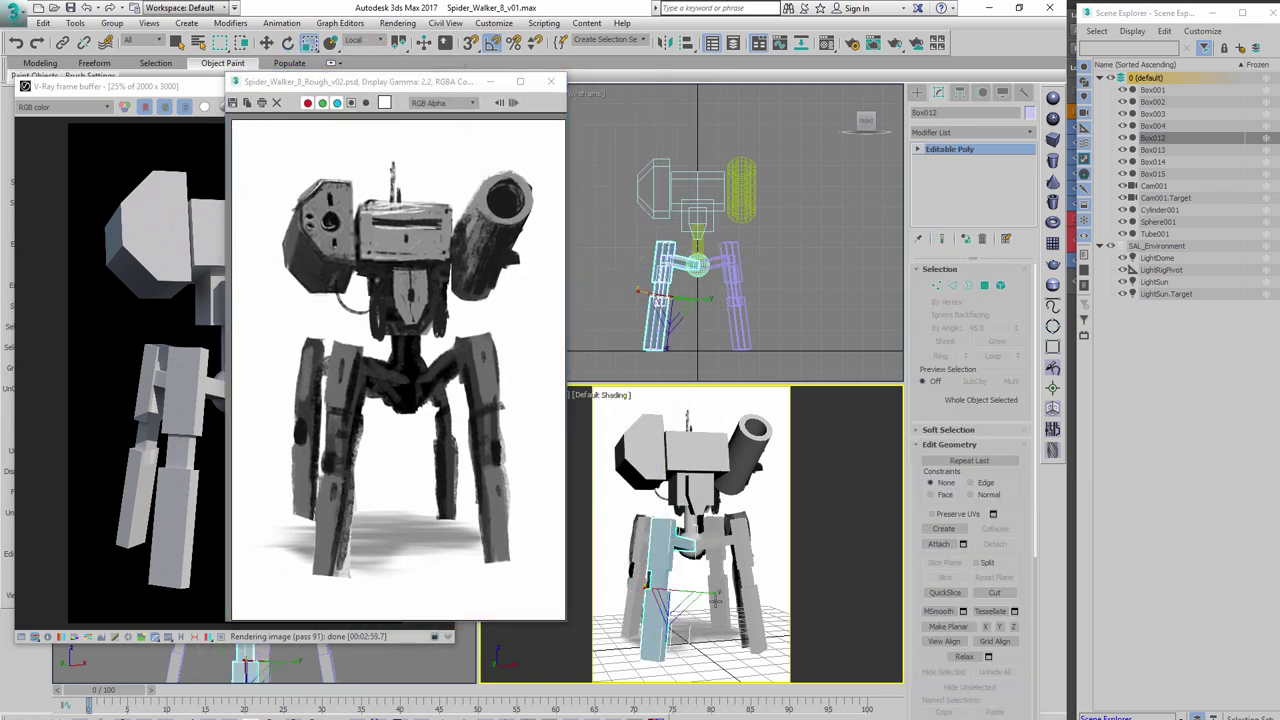
key(1)
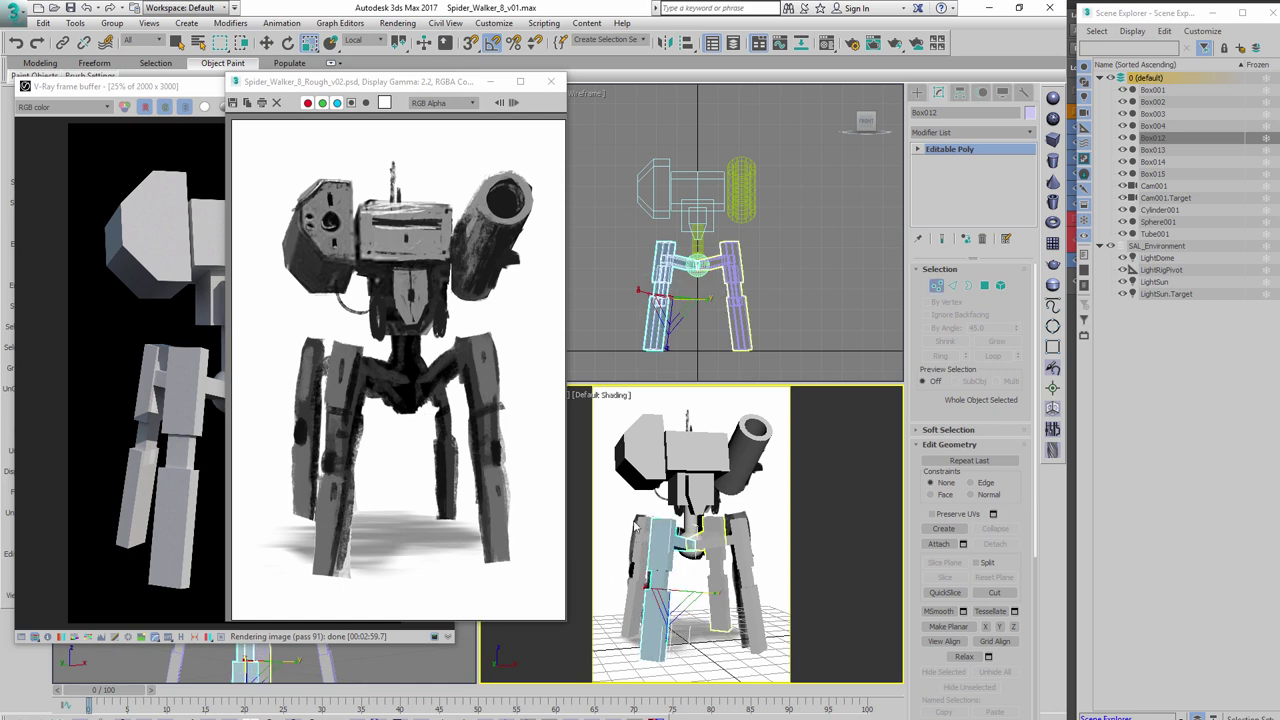
click(370, 42)
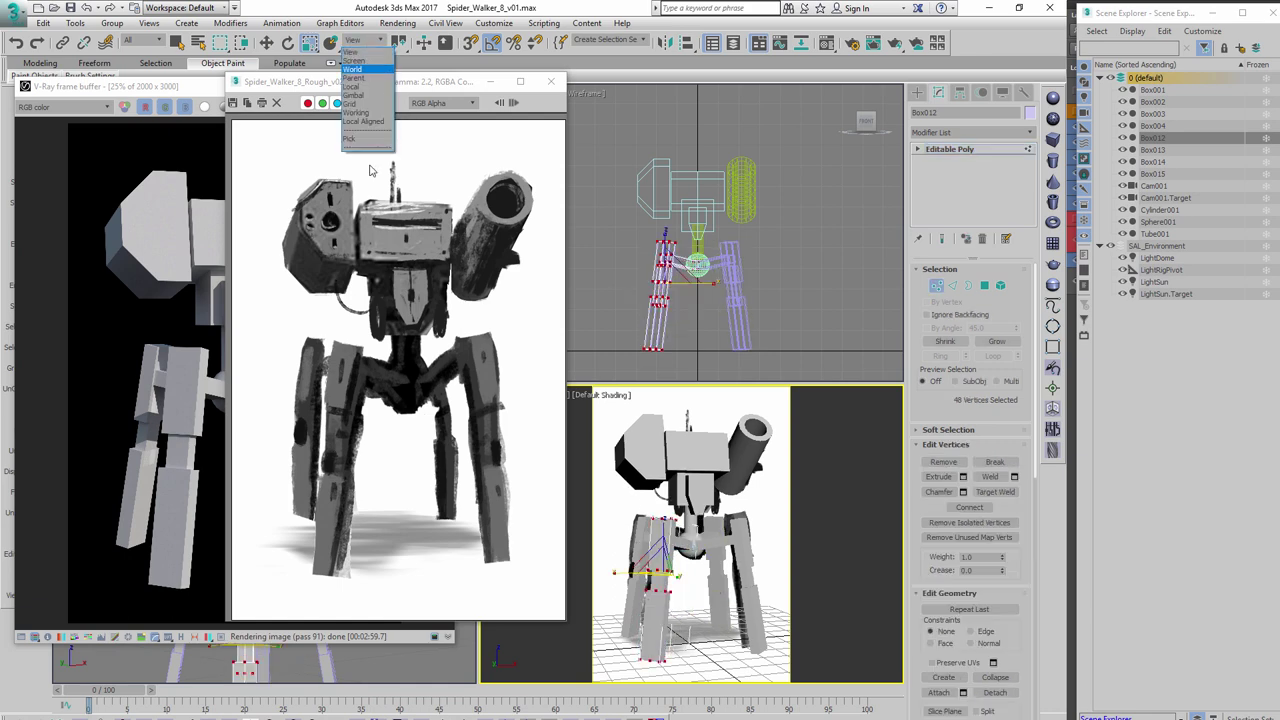
click(355, 77)
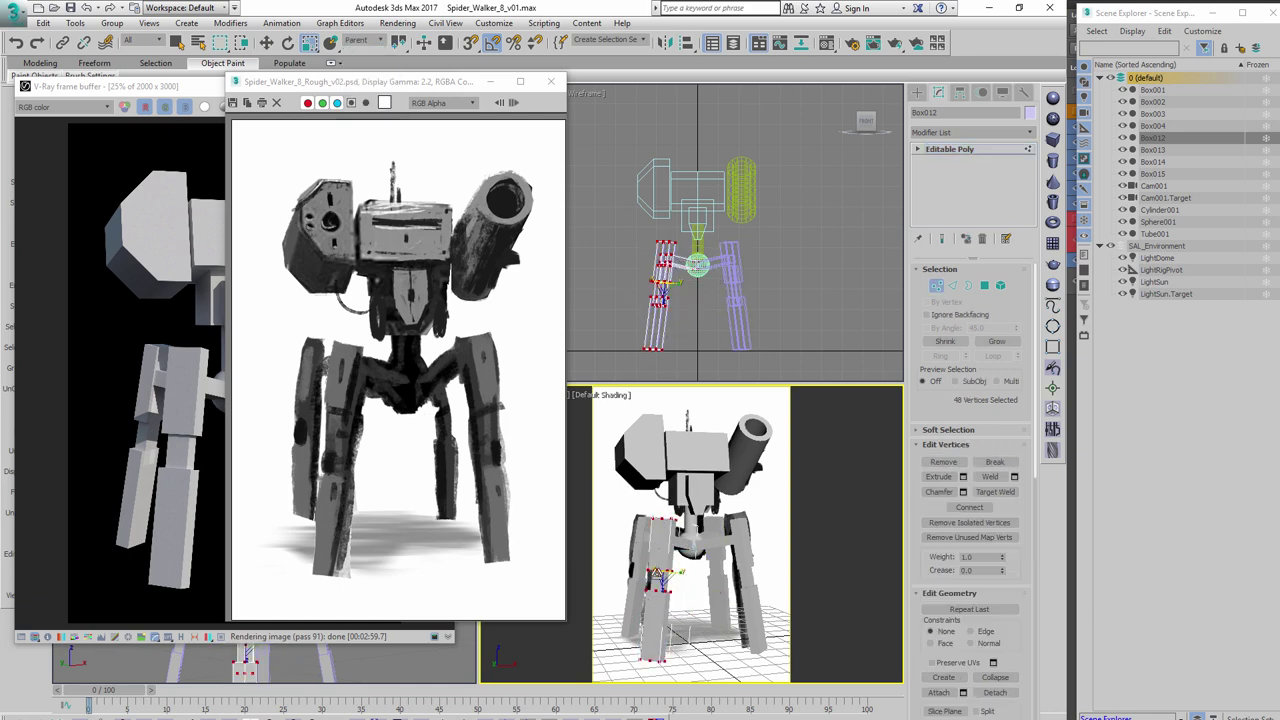
drag(681, 572, 676, 572)
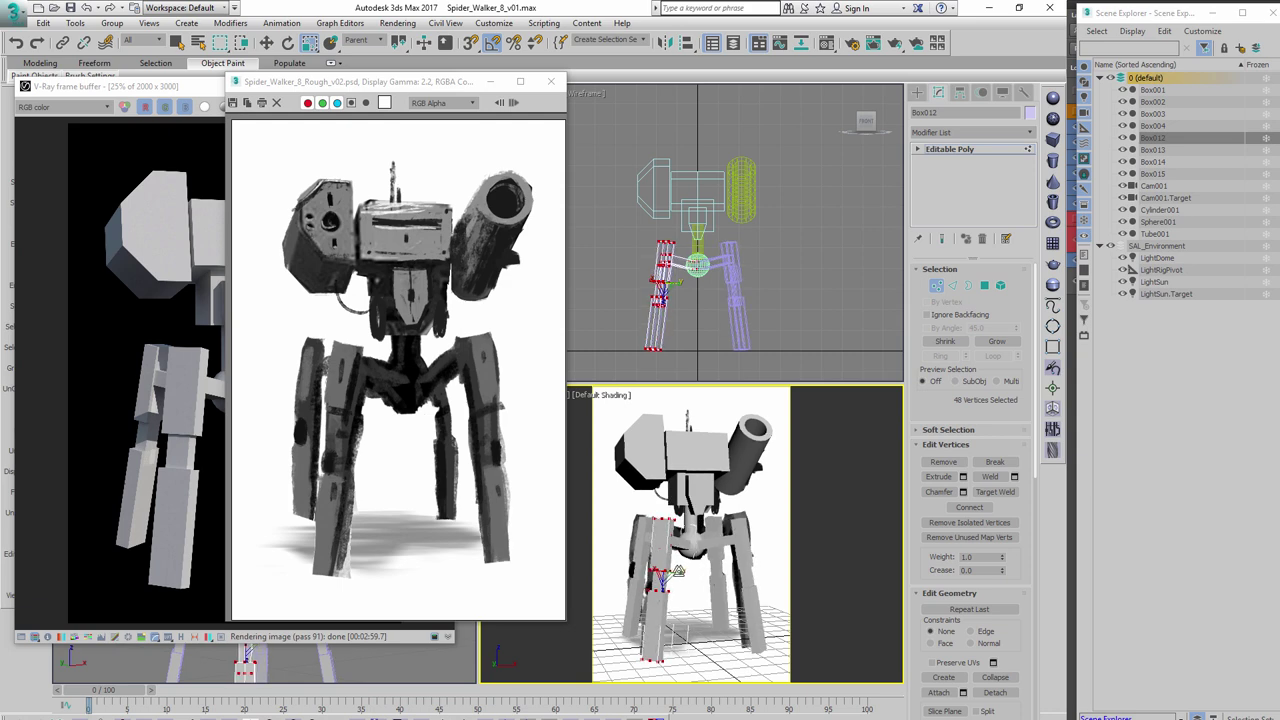
click(937, 286)
Set the cannon tube's Radius 1 to 16.403
drag(411, 80, 553, 83)
click(748, 452)
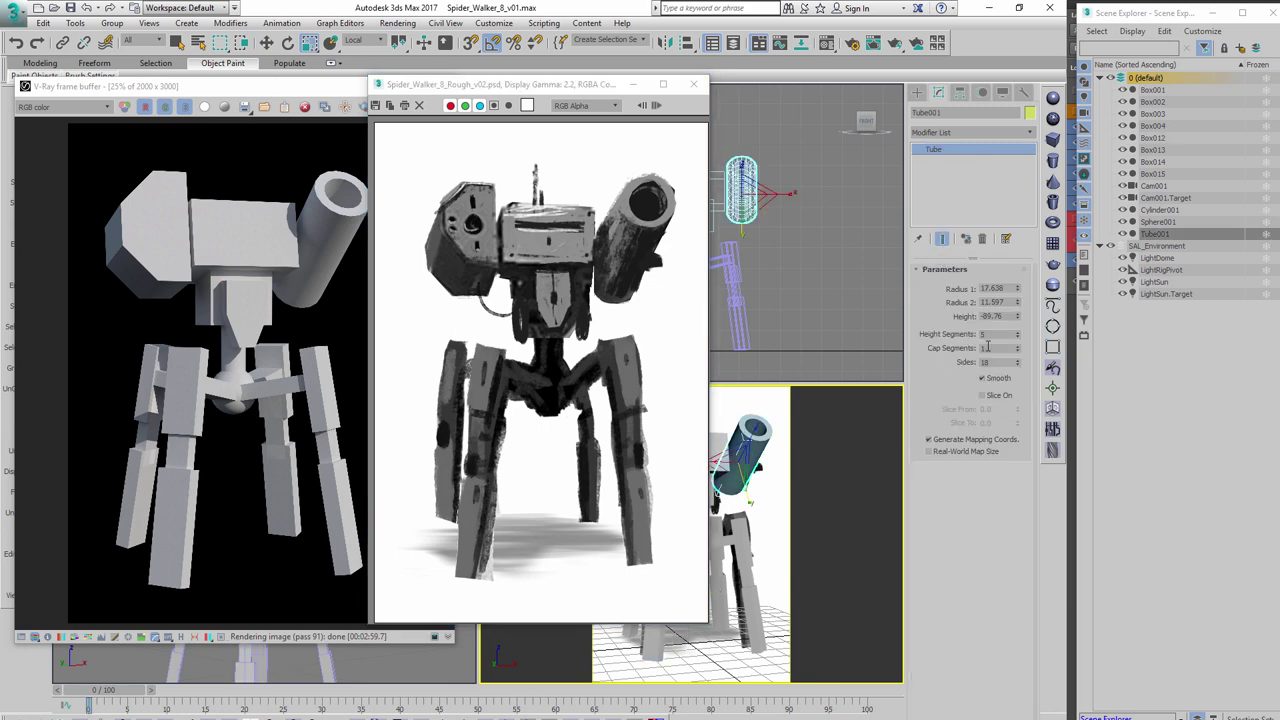
drag(1019, 292, 1018, 289)
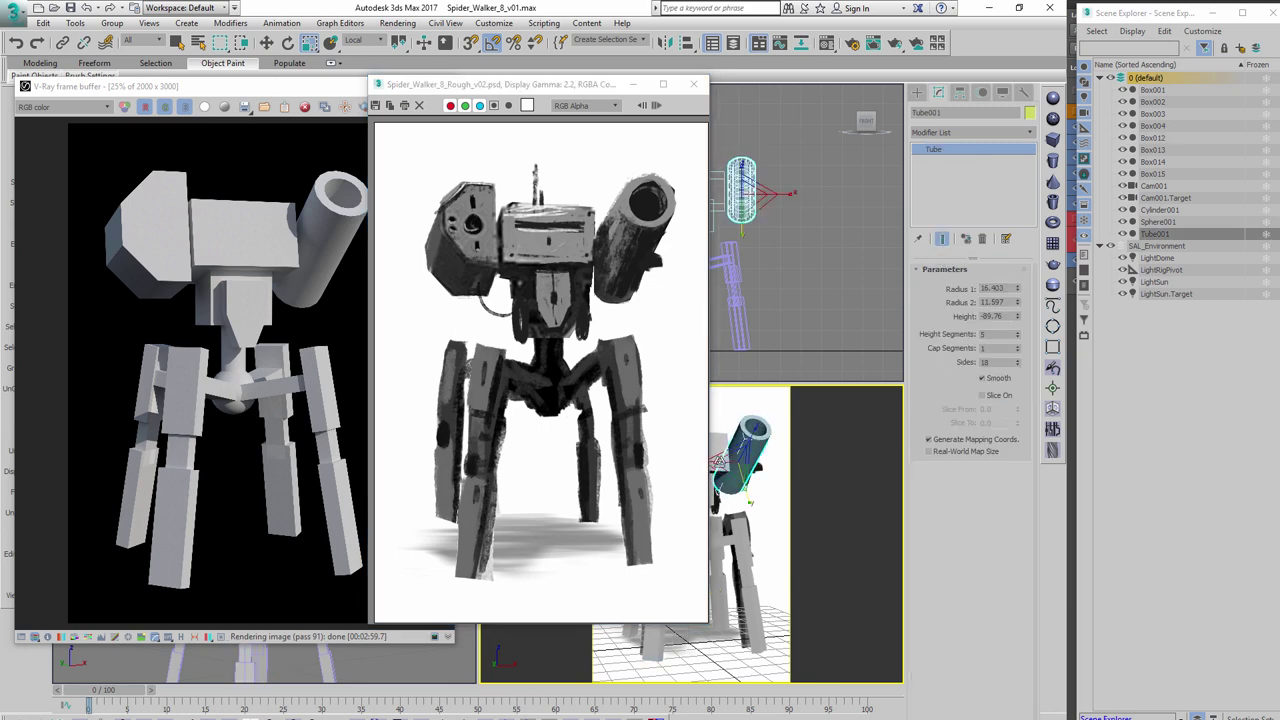
drag(530, 85, 402, 101)
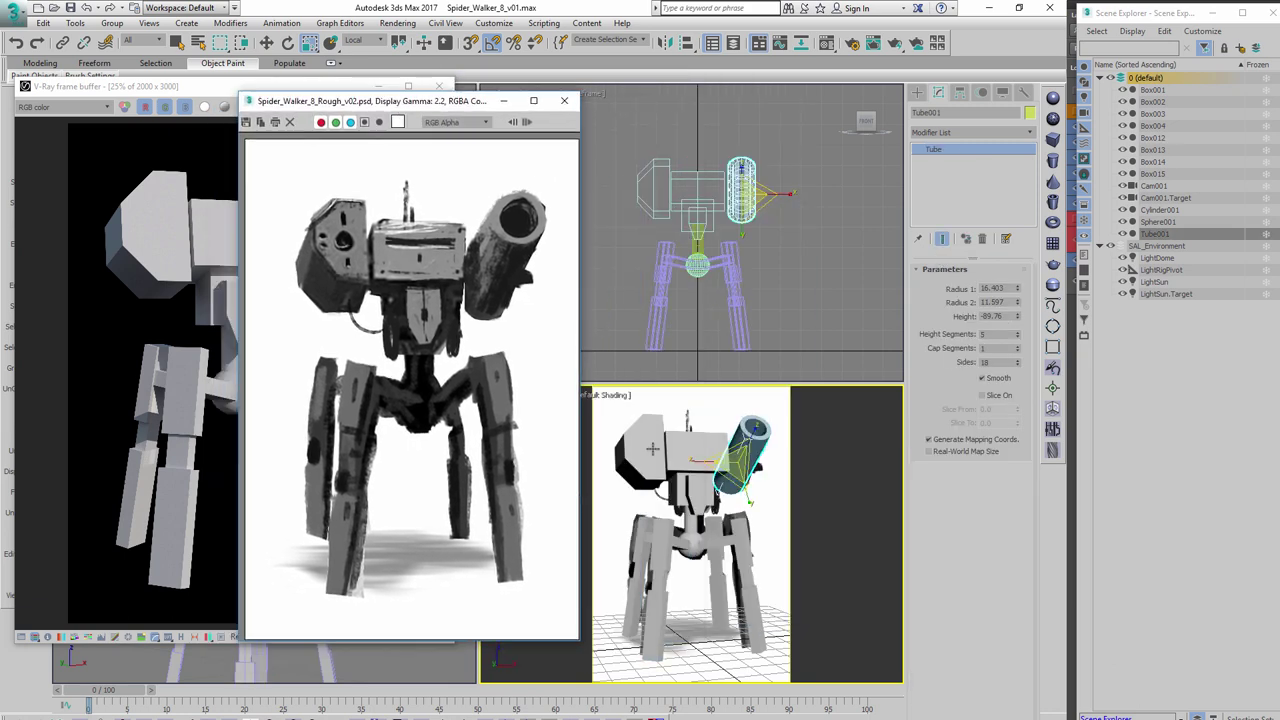
Narrow the chamfered arm box opposite the cannon by scaling it along its local axis
click(652, 449)
drag(660, 497, 660, 492)
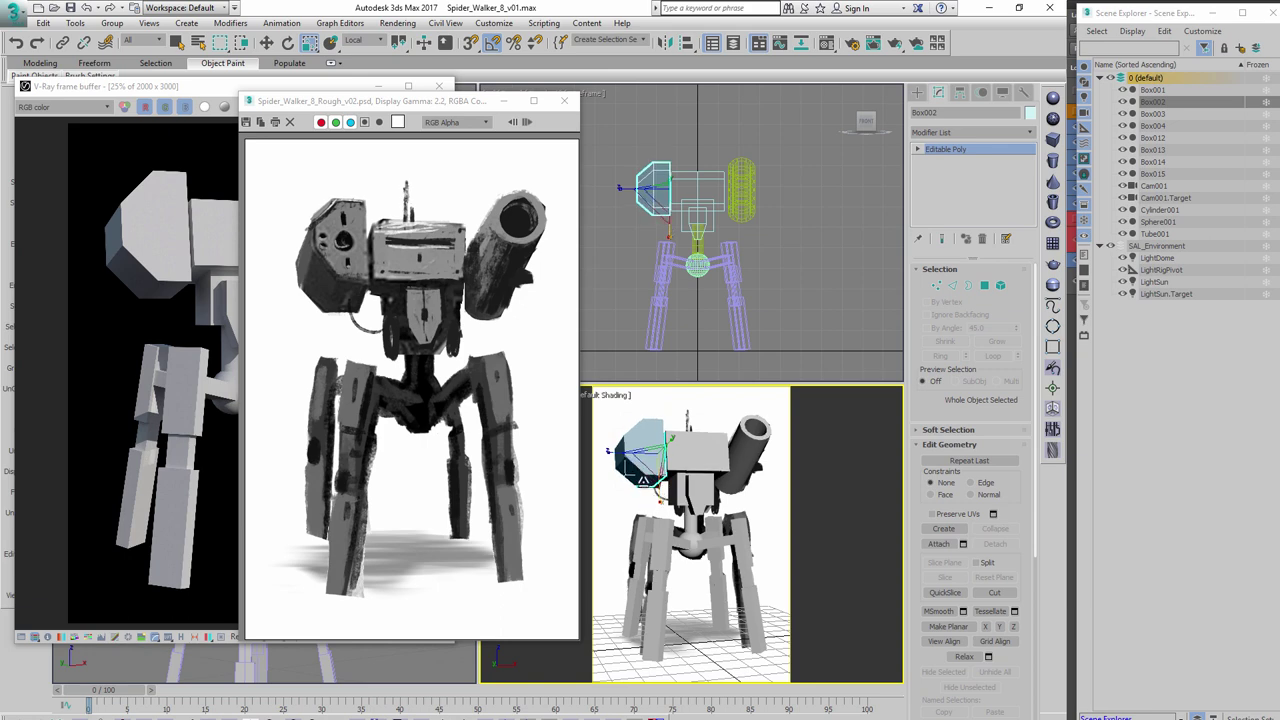
drag(612, 453, 684, 455)
key(w)
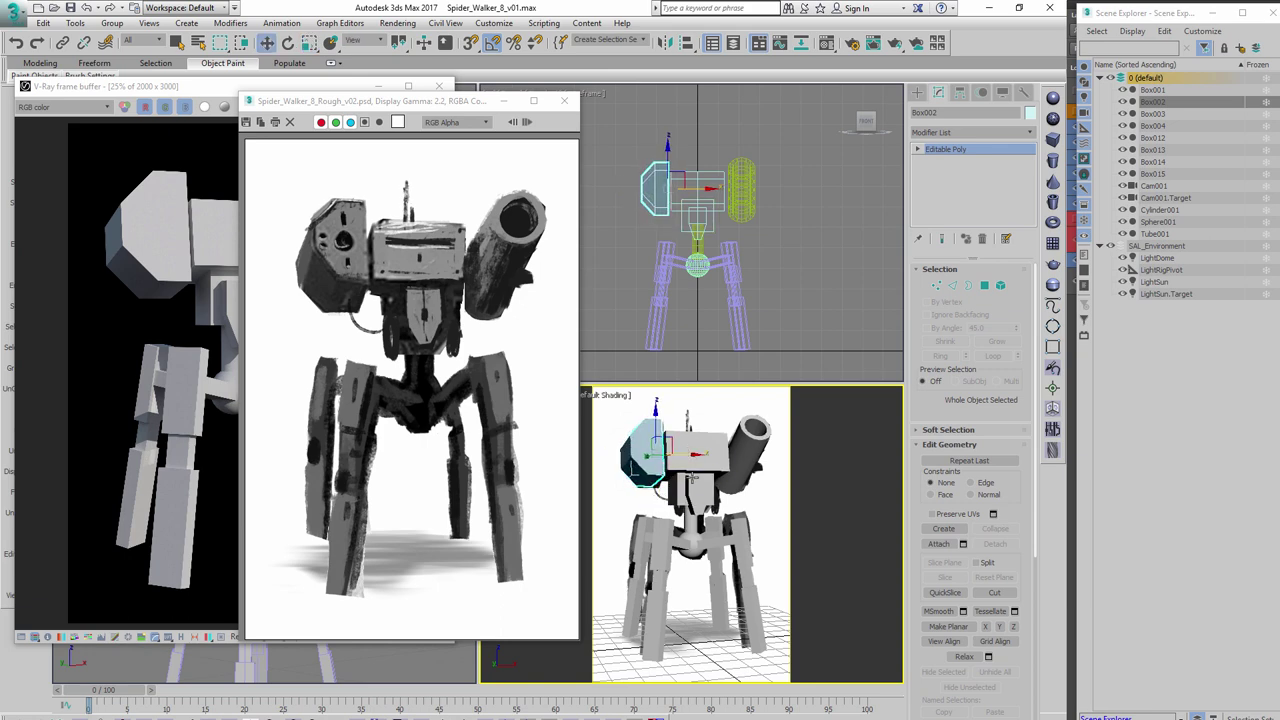
Unlink the cannon and the opposite arm from the upper body box
click(714, 447)
key(r)
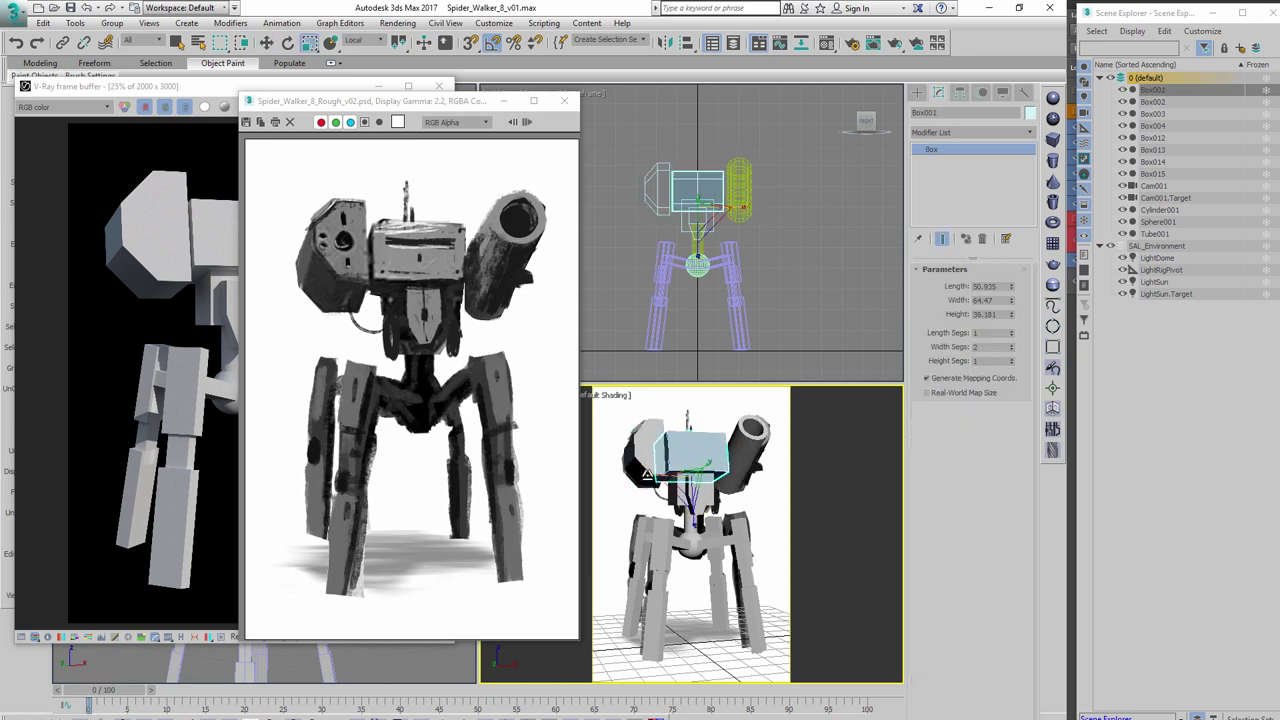
click(744, 454)
ctrl+click(645, 450)
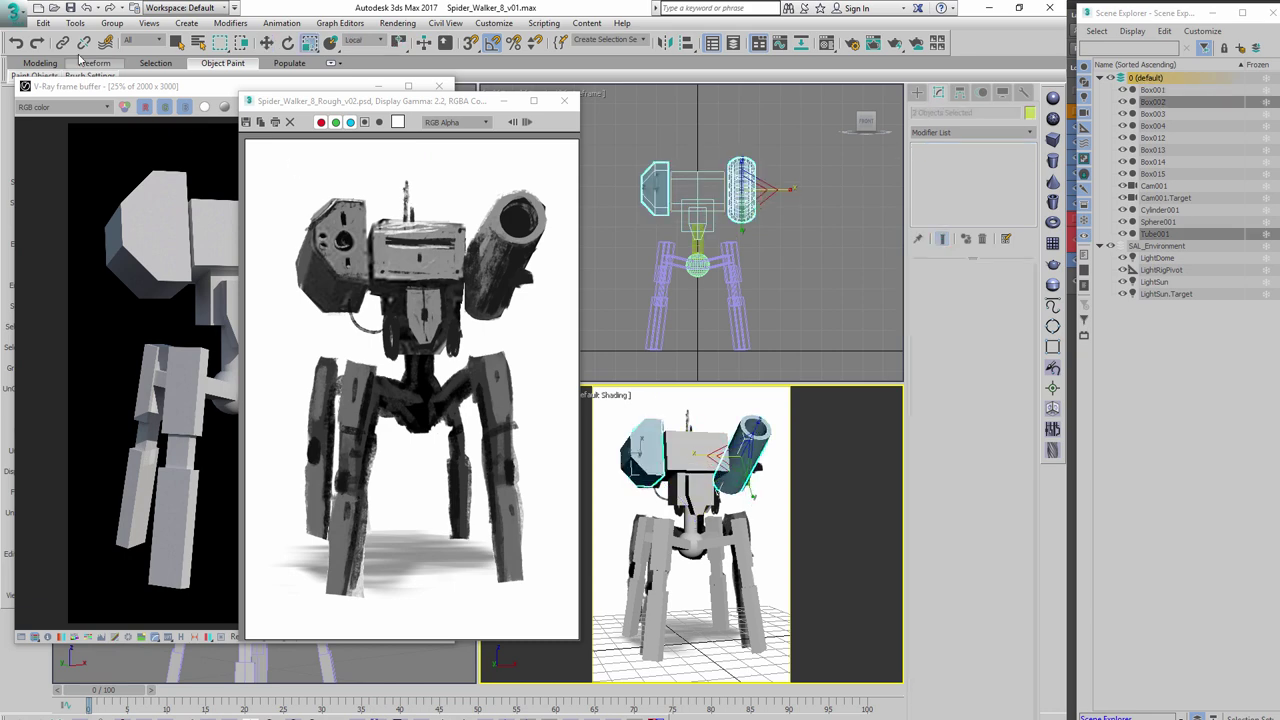
click(706, 408)
Scale the upper body box slightly shorter and narrower, and nudge it into line with the reference sketch
click(692, 450)
drag(694, 522, 694, 519)
drag(649, 474, 652, 474)
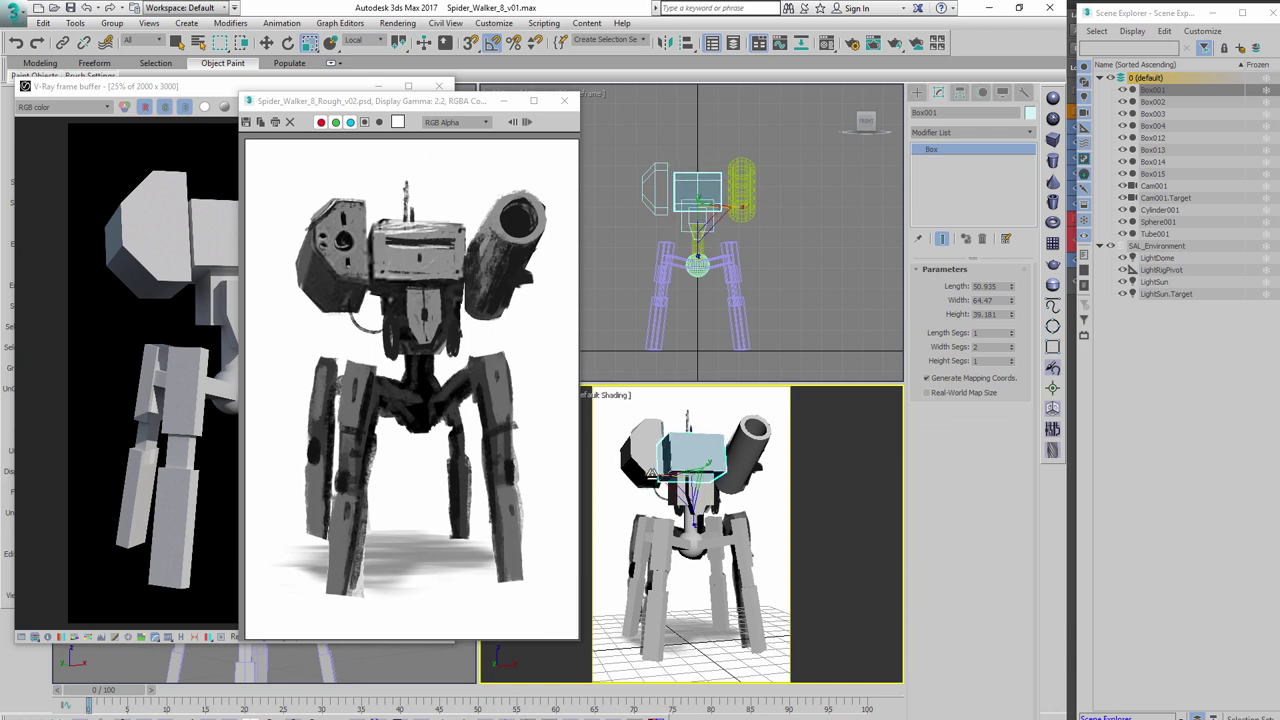
key(w)
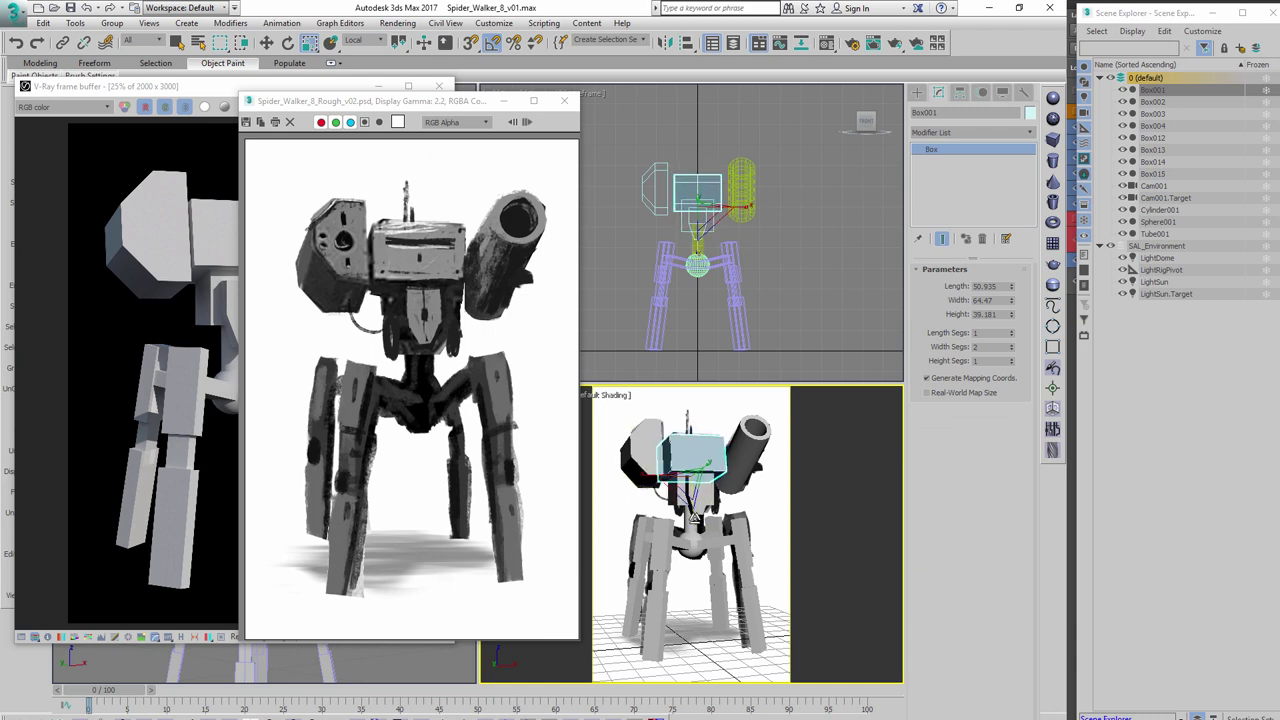
drag(691, 451, 691, 449)
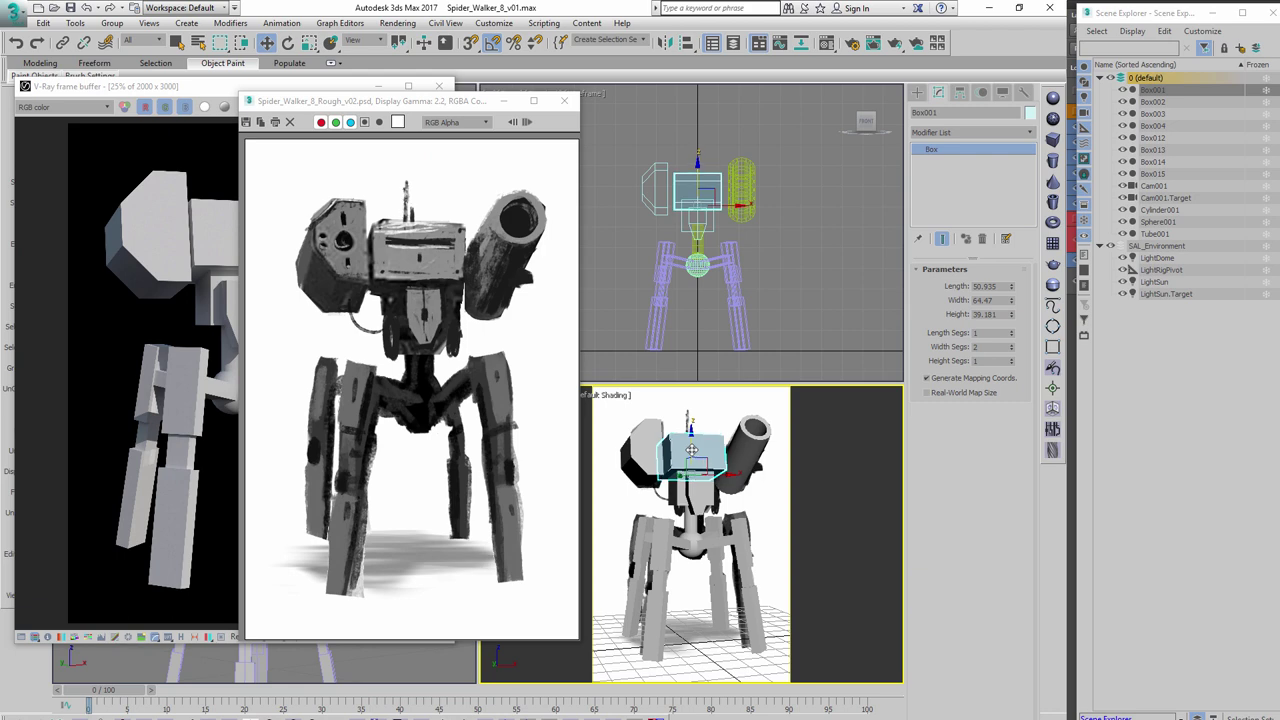
Realign the camera with the reference sketch and render the Cam001 view again with V-Ray
click(754, 511)
drag(672, 498, 697, 553)
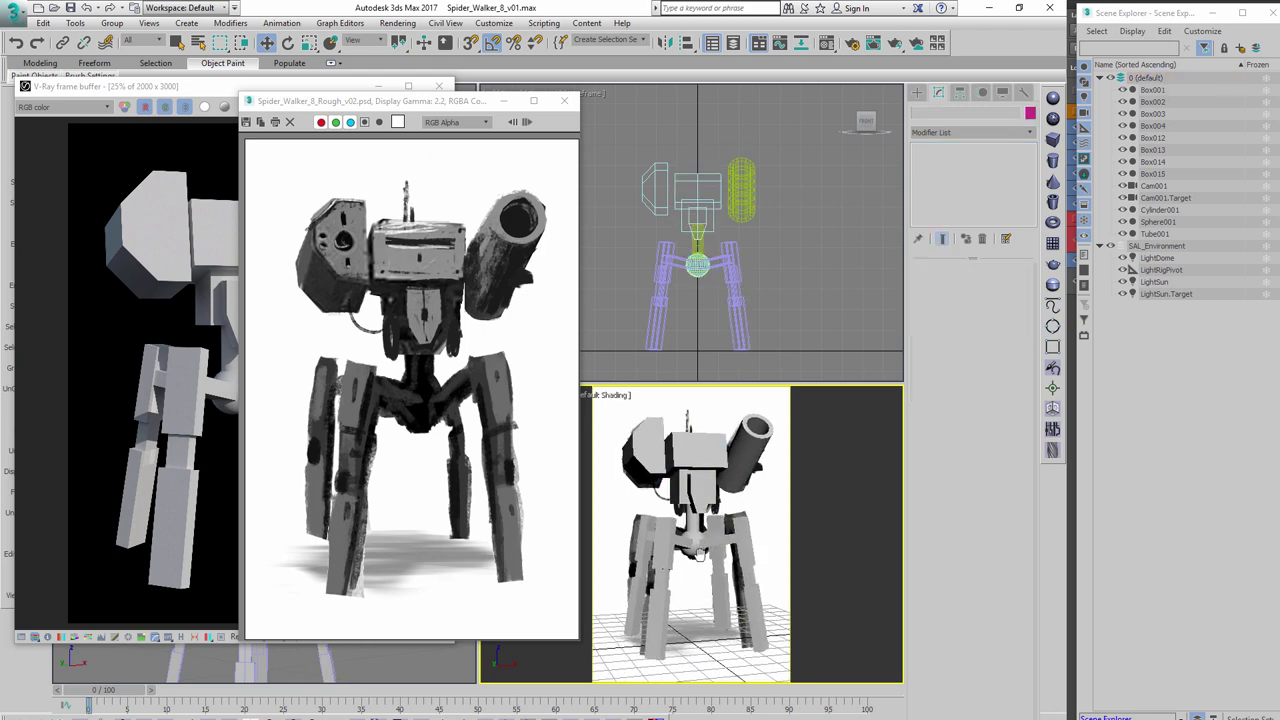
click(564, 100)
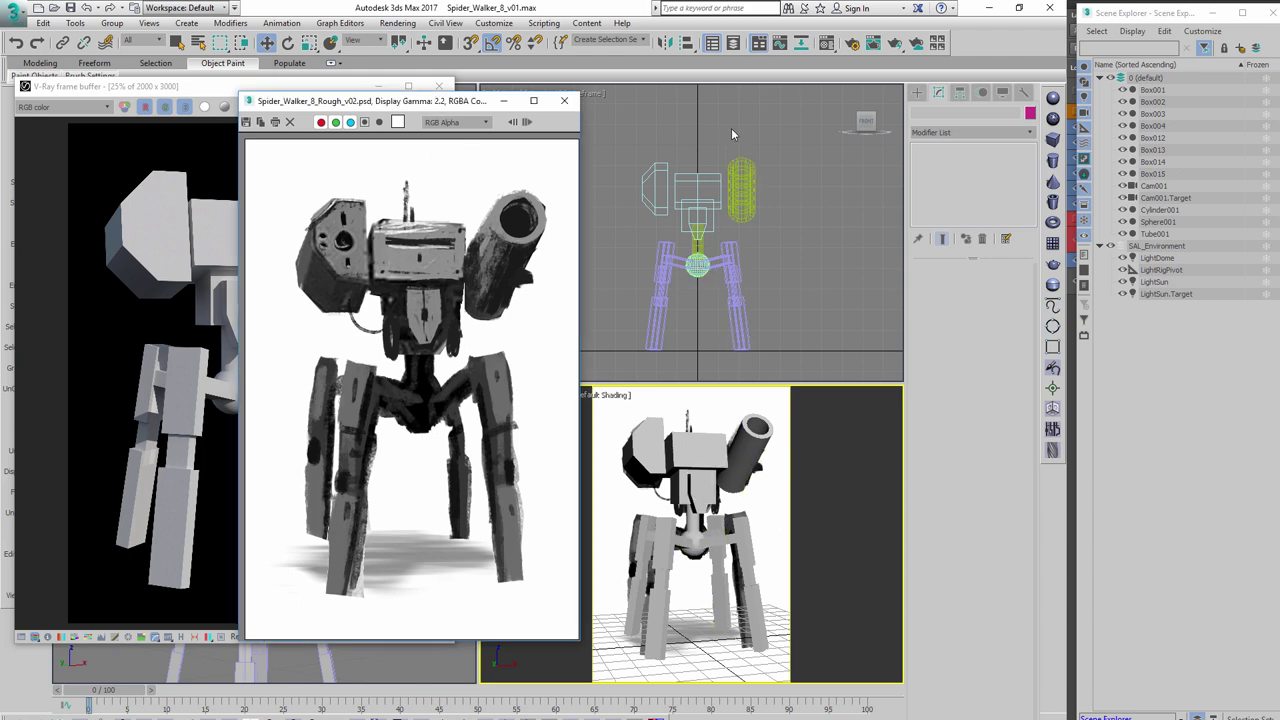
click(445, 107)
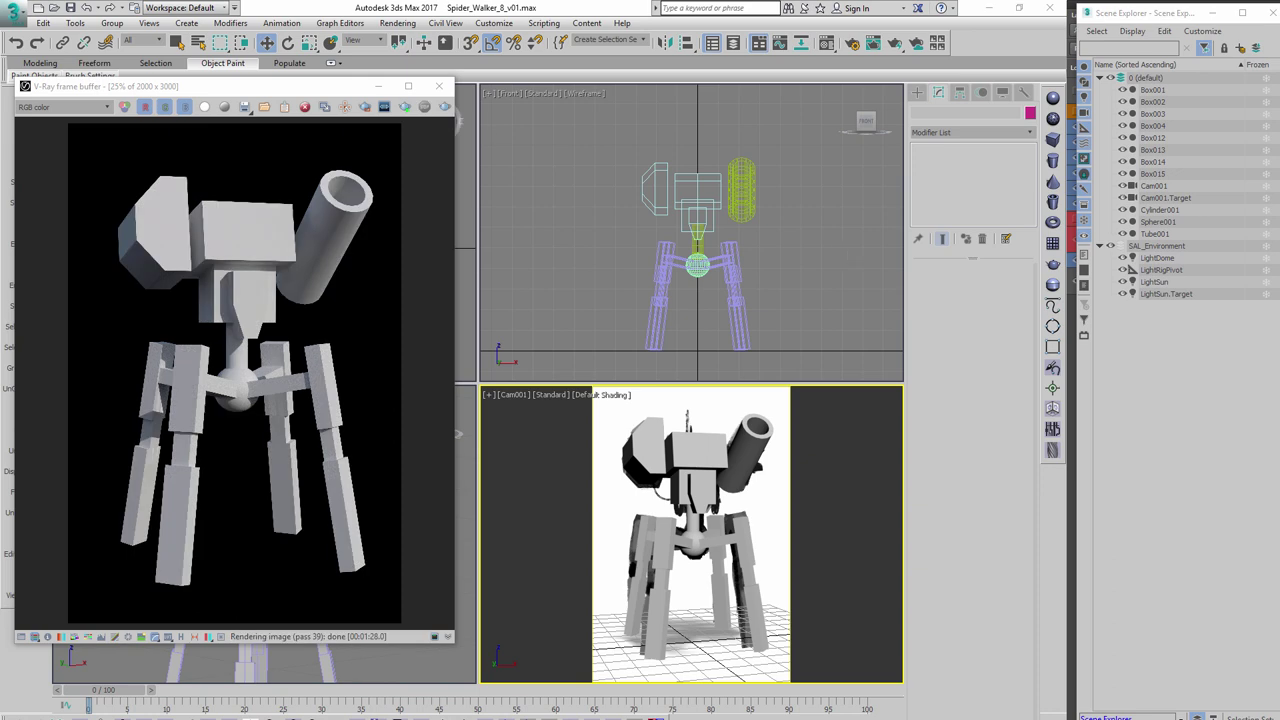
drag(1062, 277, 605, 112)
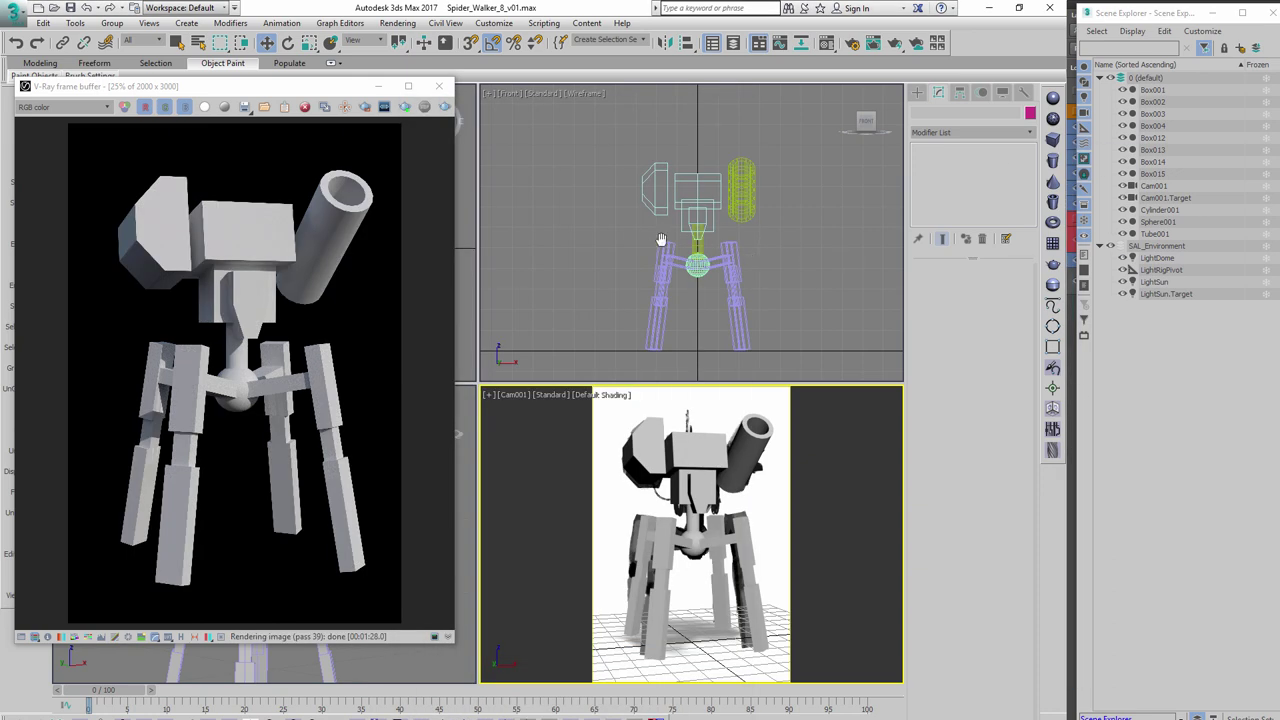
Create a cylinder in the left view beneath the upper body, about 4.9 in radius and 12.2 high, with 32 sides and 2 cap segments
middle_click(661, 240)
key(l)
scroll(709, 156, up, 2)
click(917, 93)
click(944, 202)
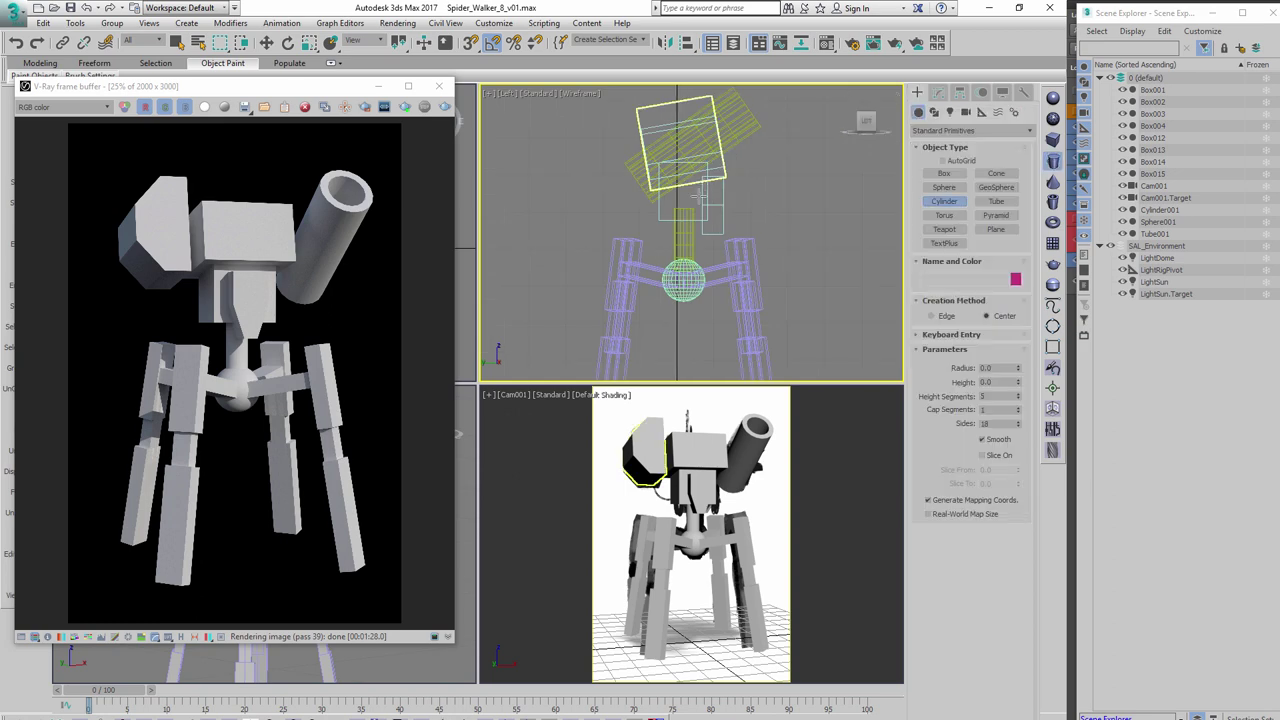
drag(700, 197, 717, 197)
click(712, 188)
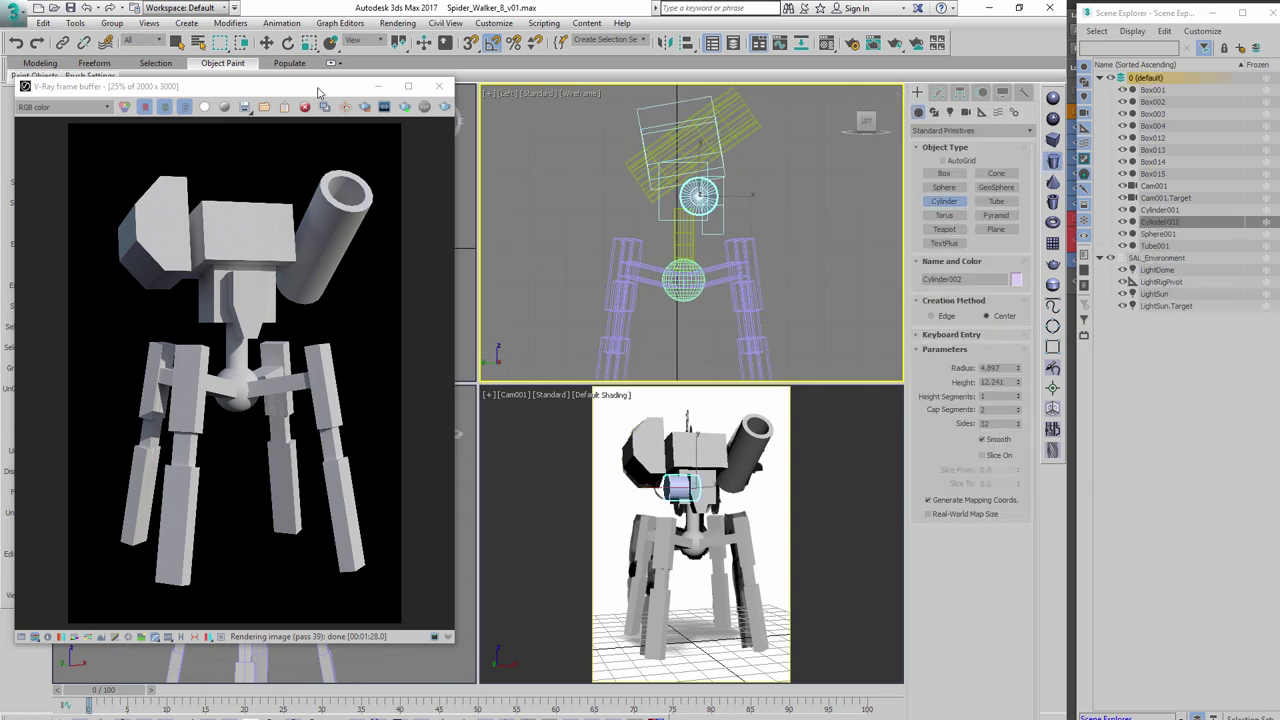
Shift the new cylinder sideways into the torso and lower it towards the torso's bottom, using the reference sketch as a guide
click(439, 86)
scroll(324, 272, up, 3)
key(w)
drag(379, 258, 414, 255)
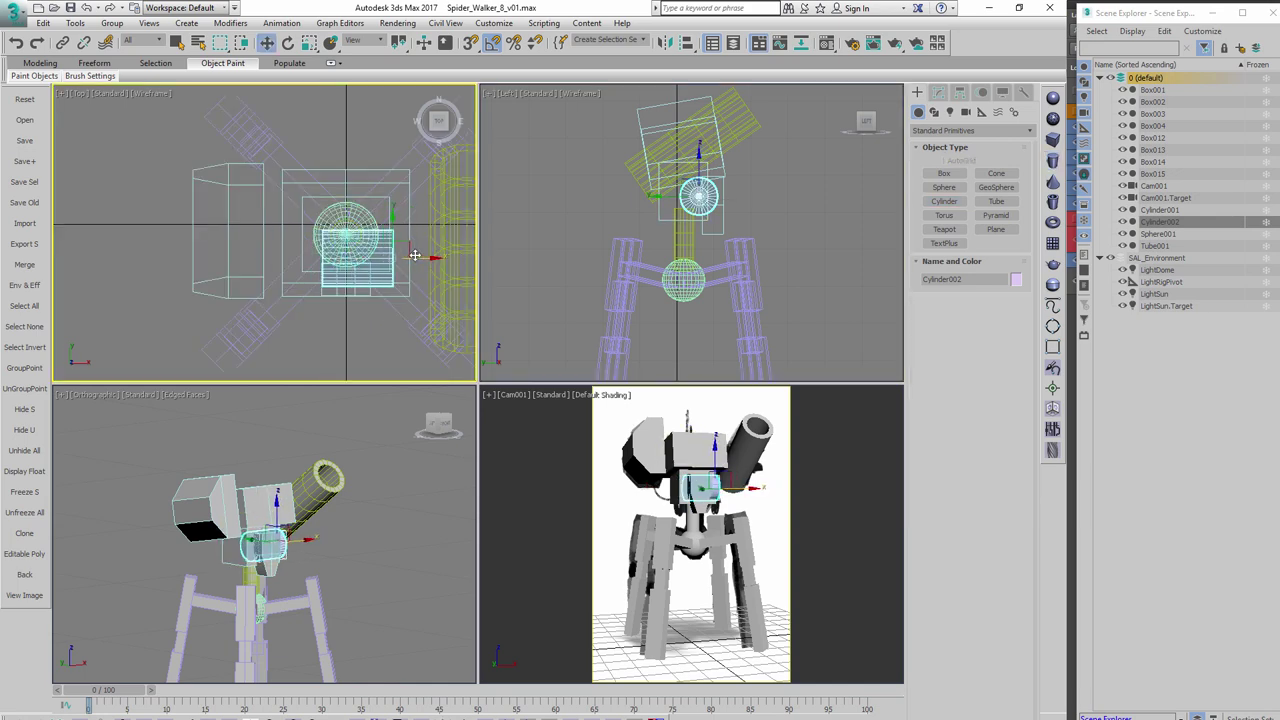
drag(828, 217, 246, 108)
drag(708, 458, 718, 462)
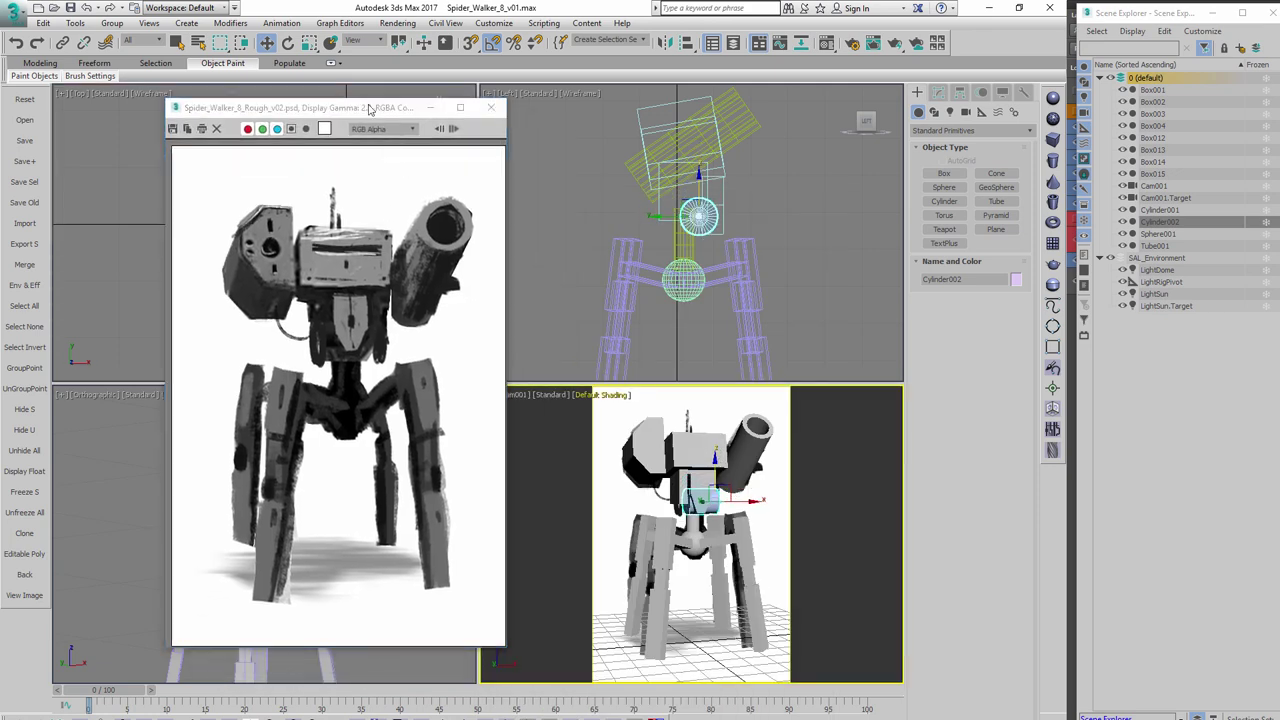
Turn the orthographic view into a left view and reposition the cylinder at the torso's lower edge
middle_click(262, 553)
scroll(262, 553, up, 4)
key(l)
scroll(264, 553, up, 3)
drag(299, 543, 260, 526)
Set the cylinder's height to 16.525 and centre it across the torso in the front view
click(939, 92)
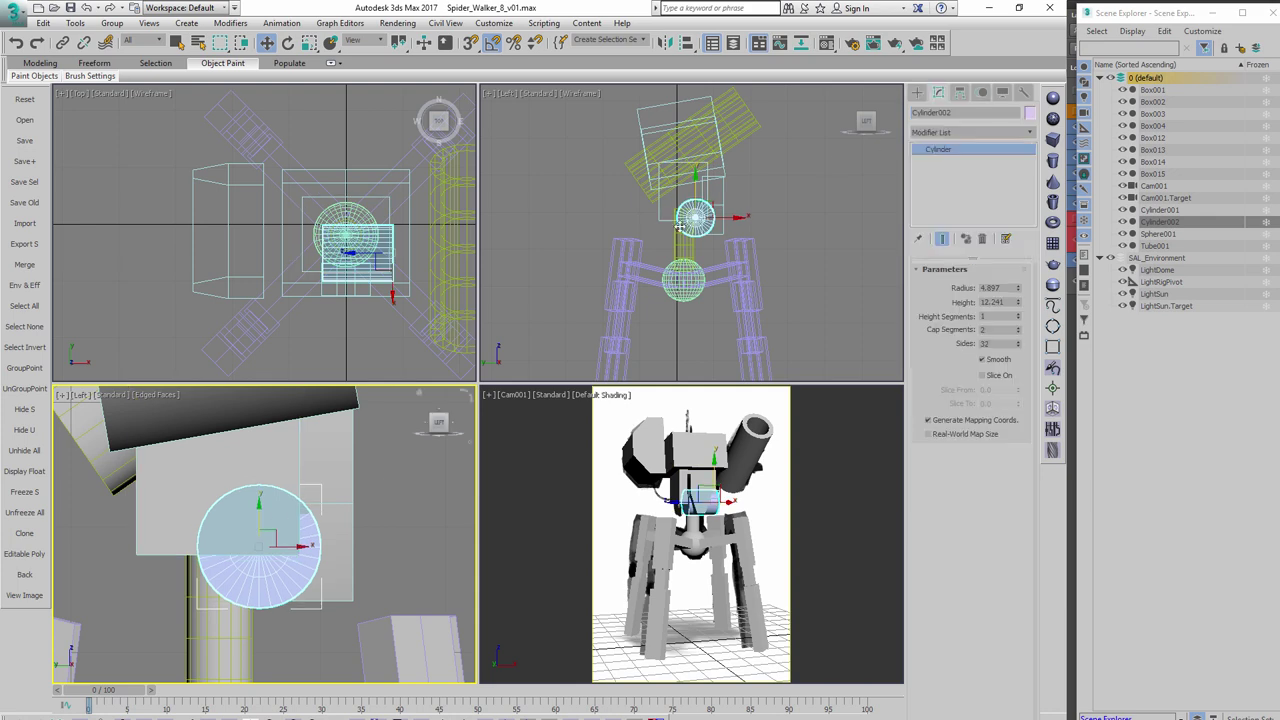
middle_click(656, 238)
key(f)
key(z)
scroll(656, 240, down, 4)
key(q)
drag(1020, 305, 1020, 284)
click(1053, 388)
drag(670, 245, 683, 245)
key(r)
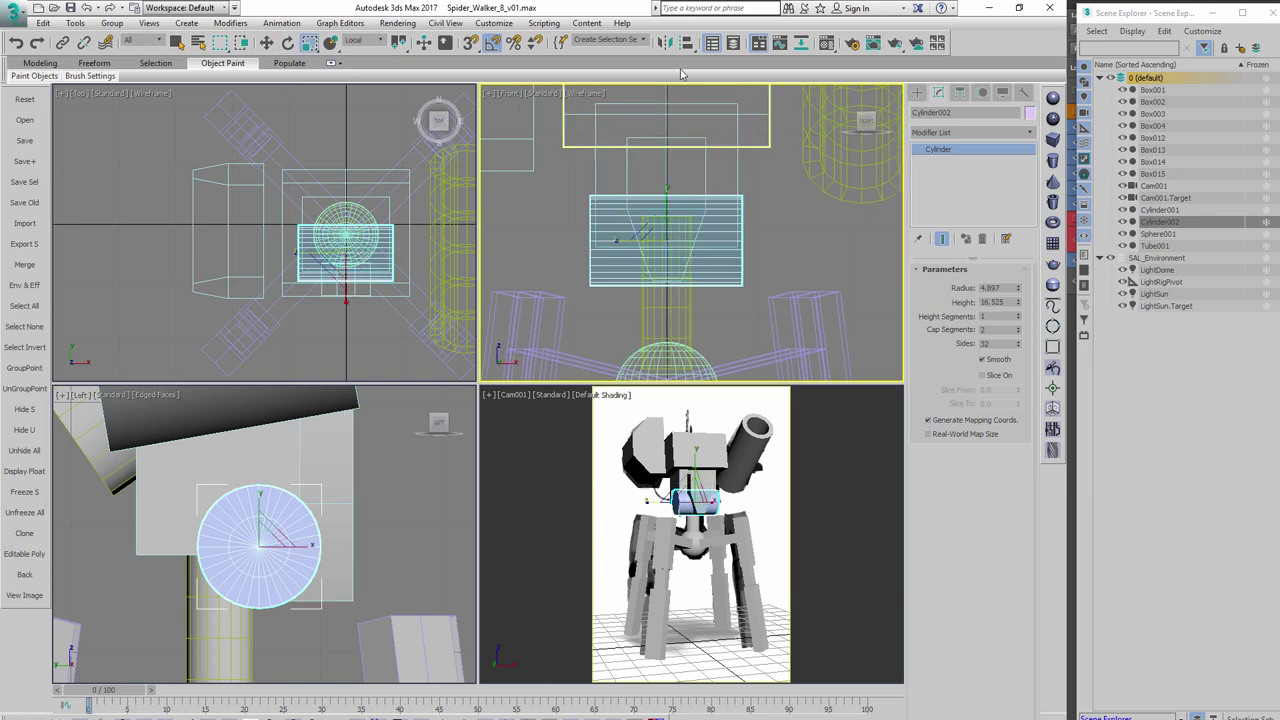
Move the cylinder back in the left view, away from the front plate and over the neck
click(824, 46)
click(545, 284)
click(289, 577)
key(w)
drag(301, 547, 273, 548)
right_click(775, 505)
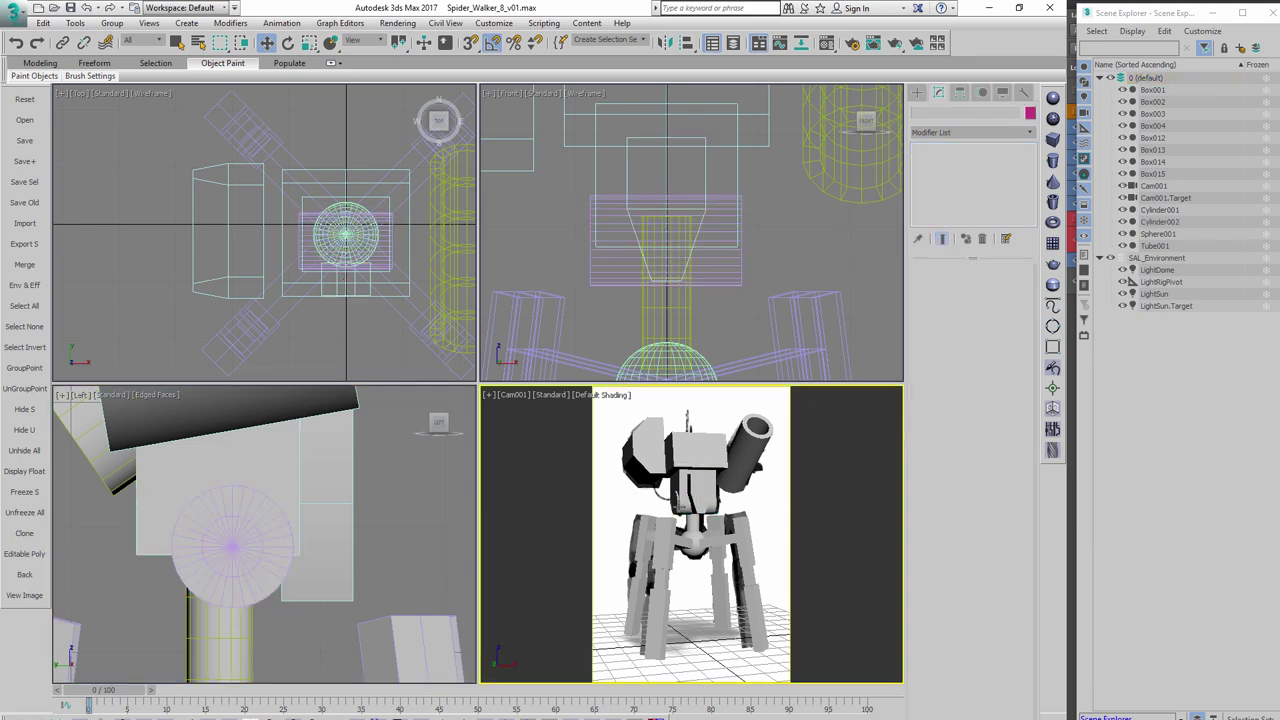
drag(192, 547, 174, 547)
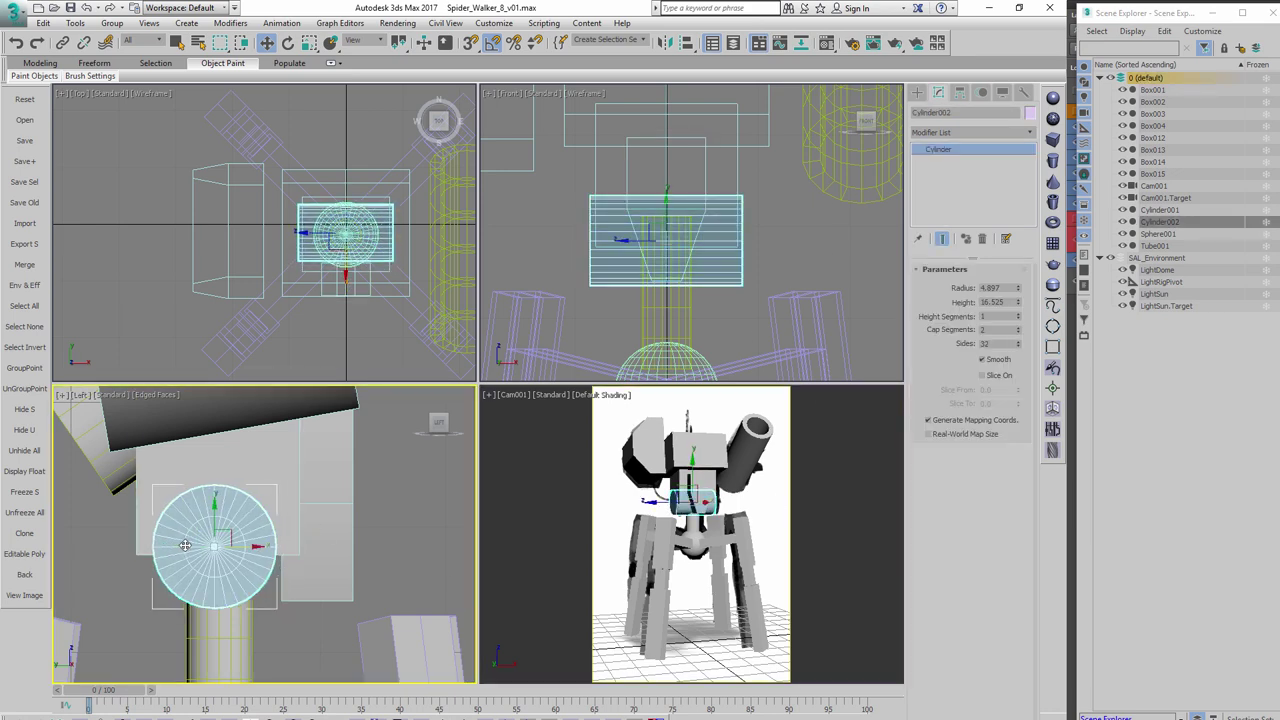
Scale the cylinder slightly longer across the torso and render the Cam001 view
right_click(690, 240)
key(r)
drag(708, 241, 713, 242)
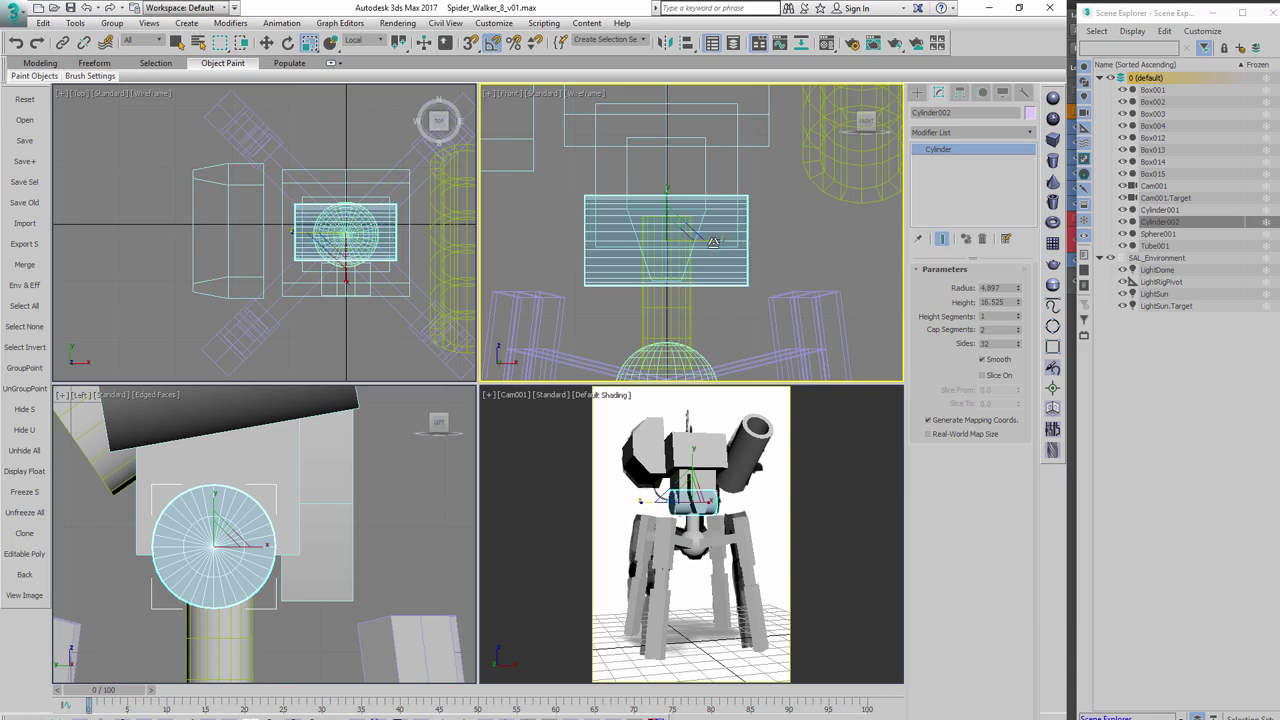
click(801, 494)
key(shift+q)
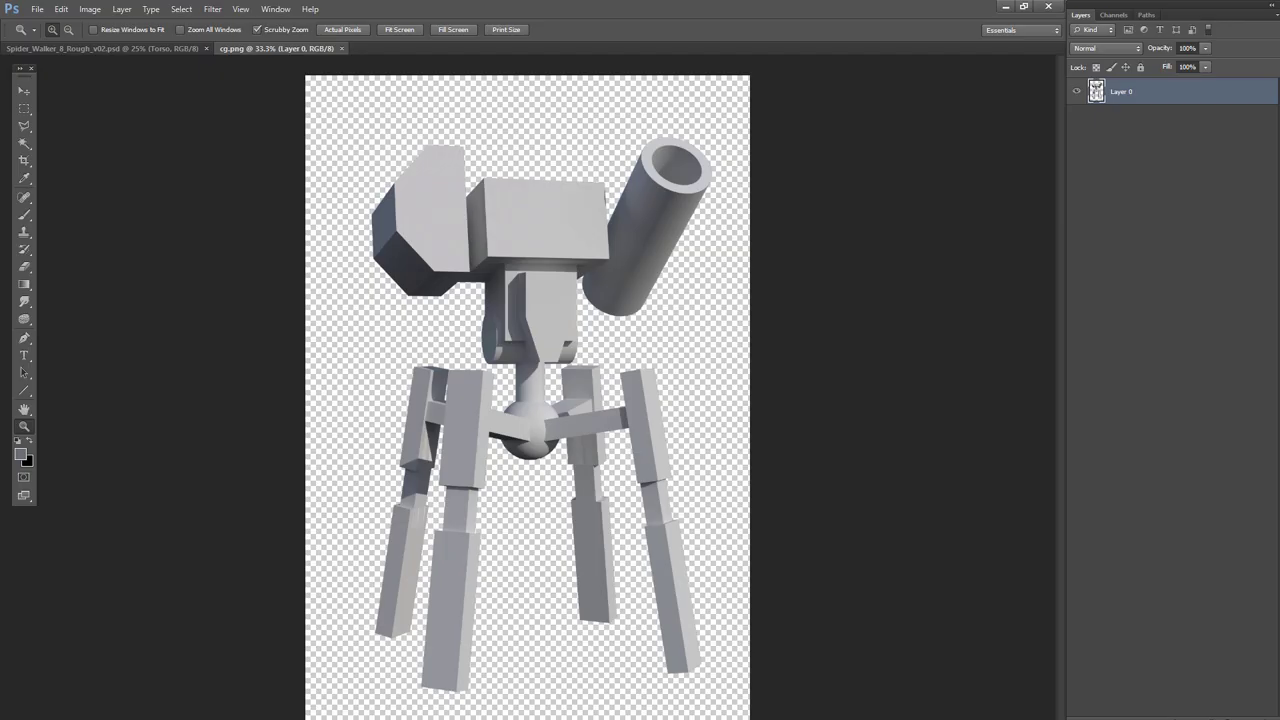
In Photoshop, float cg.png and Spider_Walker_8_Rough_v02.psd side by side and enlarge the sketch's window
drag(244, 47, 665, 50)
drag(190, 48, 266, 79)
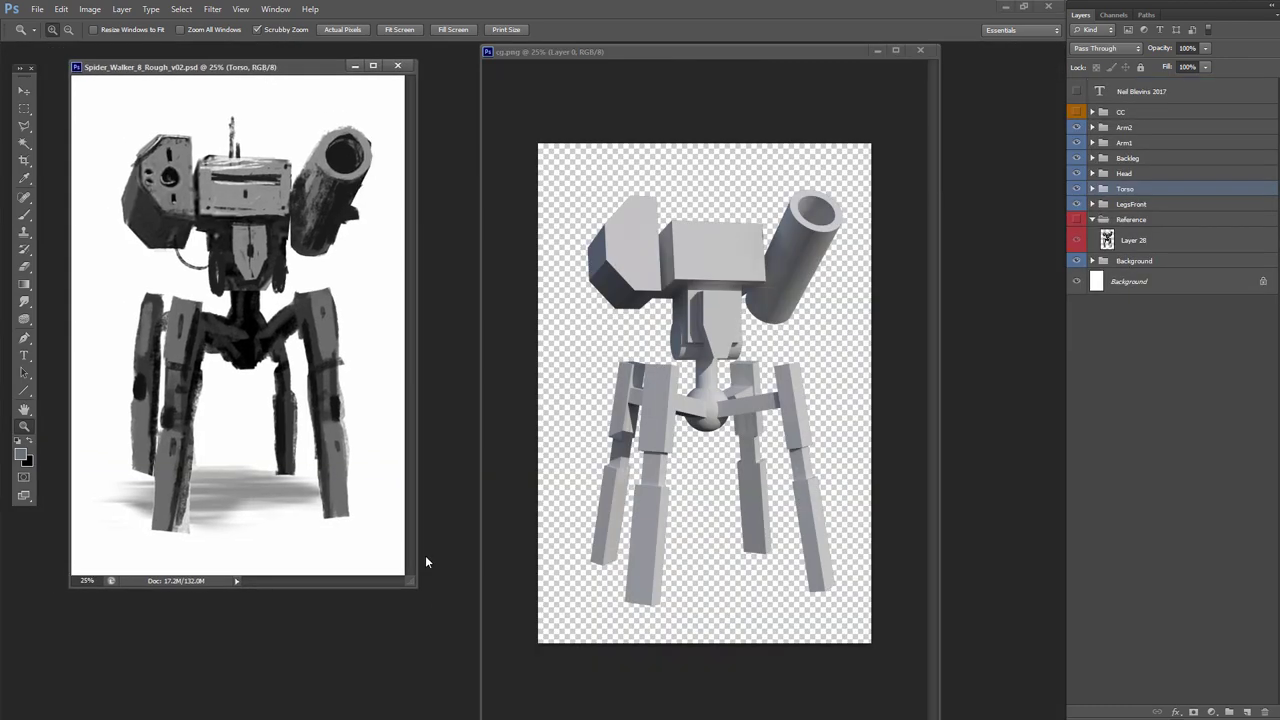
drag(414, 584, 466, 692)
Copy the render layer from cg.png into the sketch document, above Layer 28 in the Reference group
click(25, 91)
click(690, 53)
drag(1109, 92, 209, 275)
drag(1096, 195, 1096, 258)
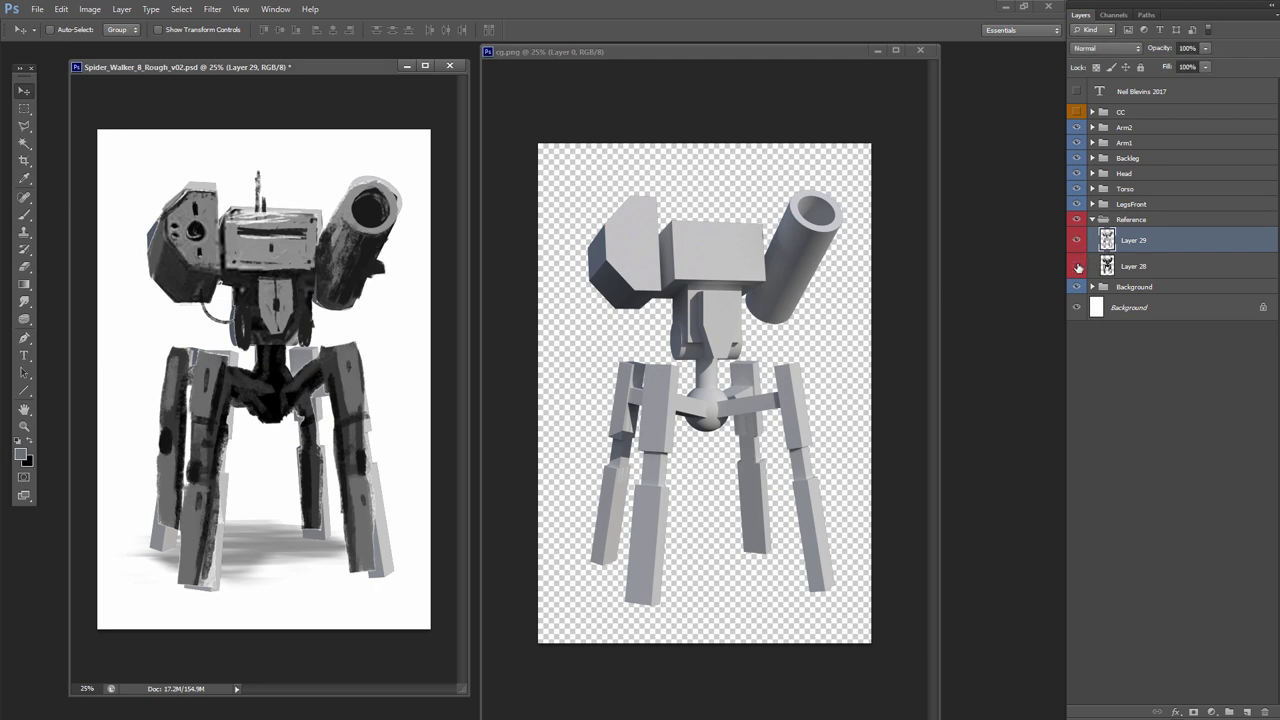
Hide the groups from Arm2 to LegsFront and toggle the render layer to compare it with the sketch beneath
drag(1075, 211, 1076, 128)
click(1078, 240)
click(1078, 240)
click(1078, 240)
click(1078, 240)
click(1078, 240)
click(1078, 240)
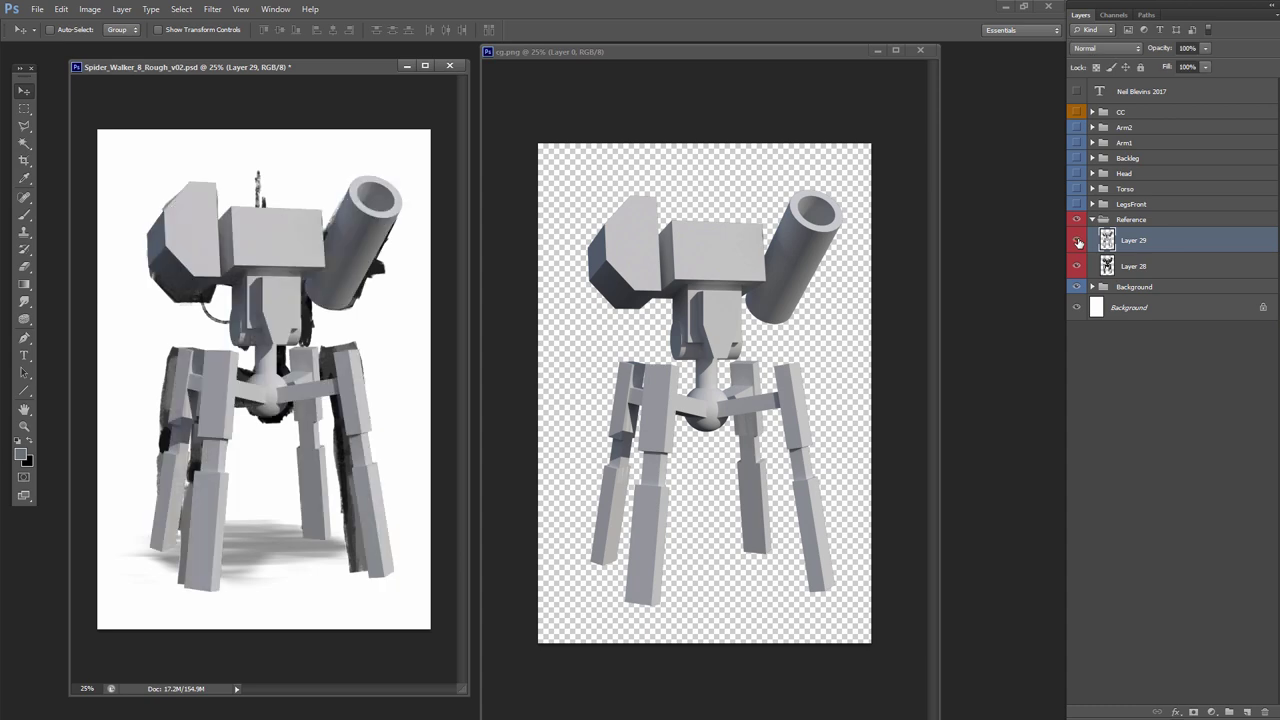
Close cg.png and save Spider_Walker_8_Rough_v02.psd
click(777, 57)
click(920, 50)
drag(316, 63, 434, 63)
key(ctrl+s)
Zoom the Spider_Walker_8_Rough_v02.psd document to 66.7%, widen its window and frame the walker's upper body
click(24, 427)
click(369, 228)
click(369, 230)
click(369, 230)
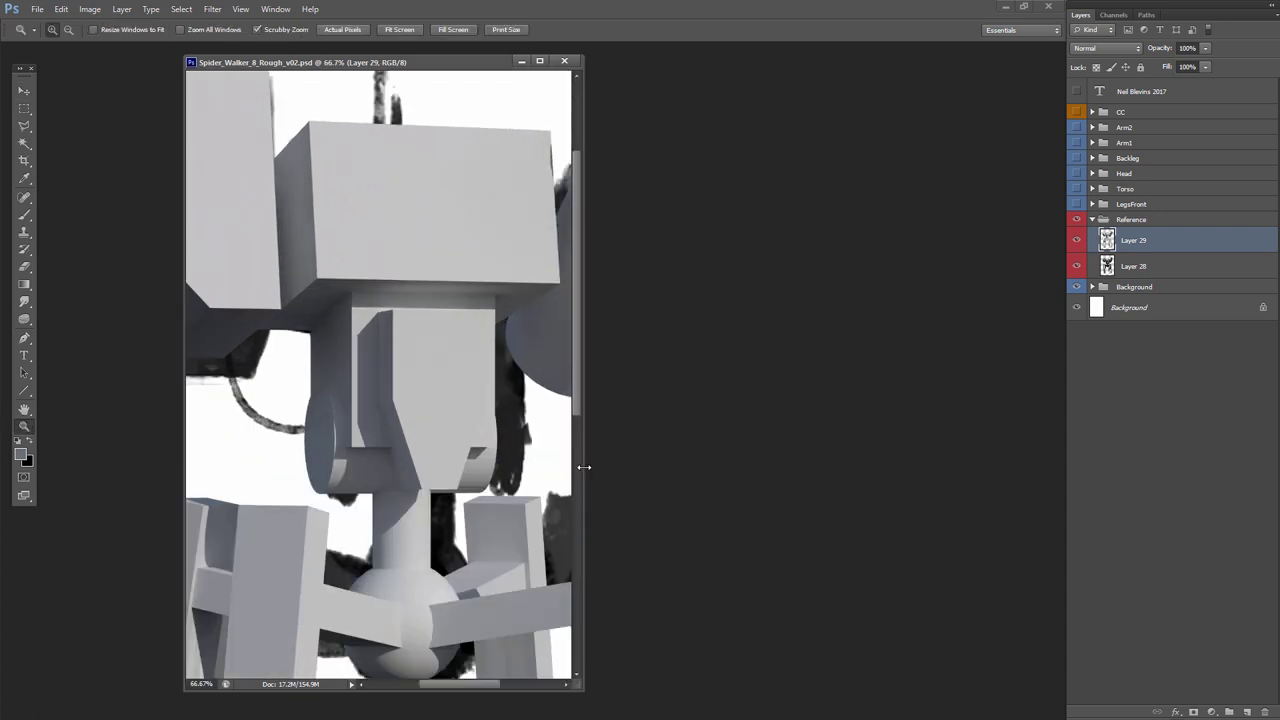
drag(904, 496, 941, 496)
scroll(534, 326, up, 4)
click(26, 127)
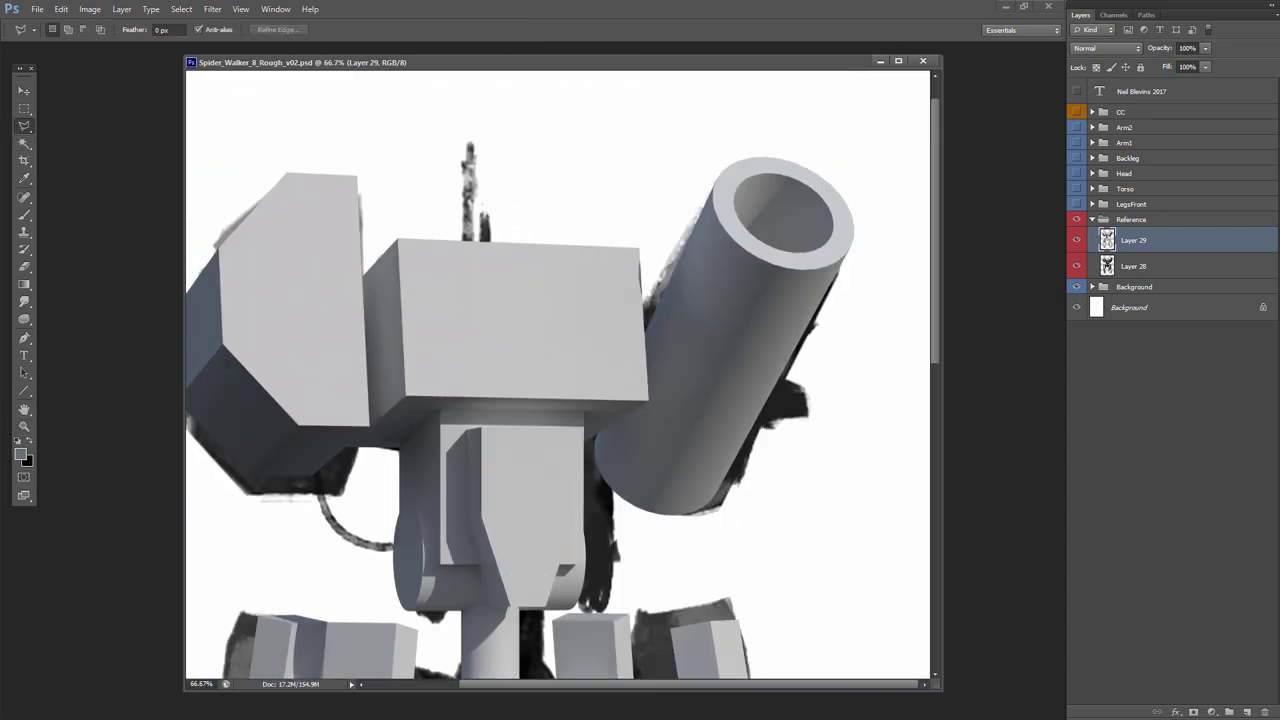
click(1080, 176)
click(1080, 176)
key(alt+Tab)
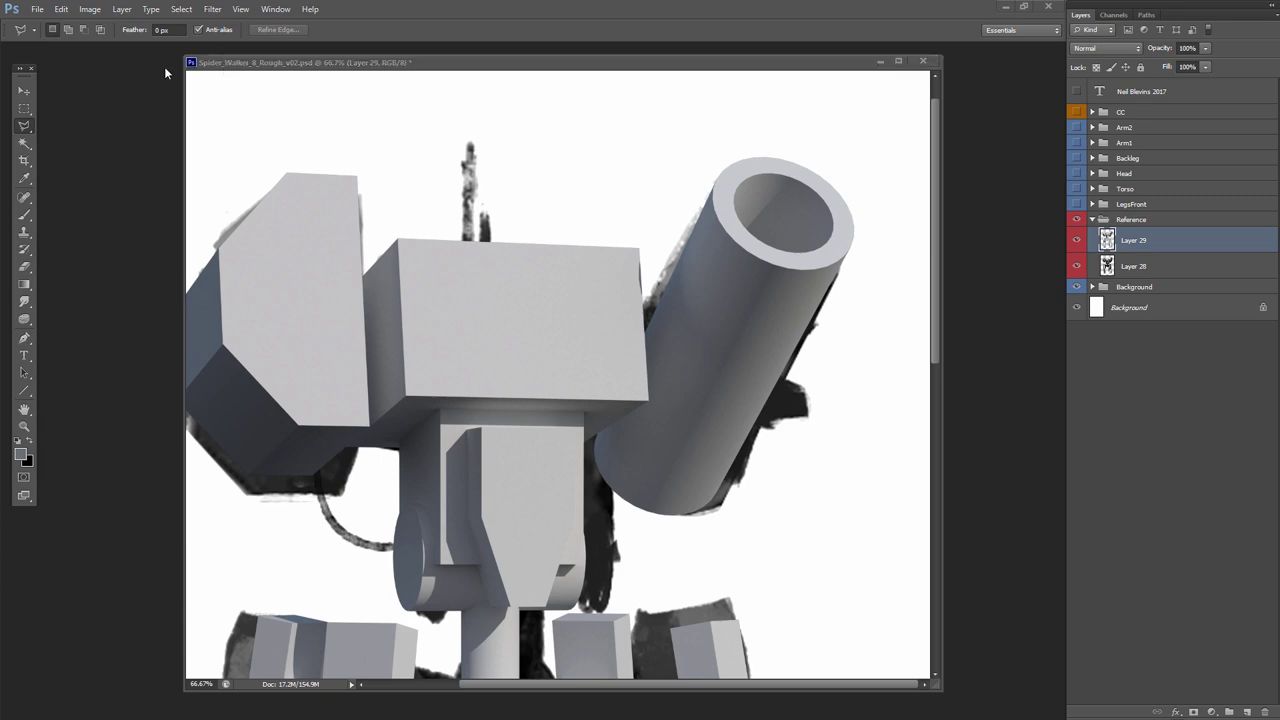
Duplicate the document under its default copy name and hide Layer 29 in the copy so the sketch serves as reference
click(90, 9)
click(138, 184)
click(643, 262)
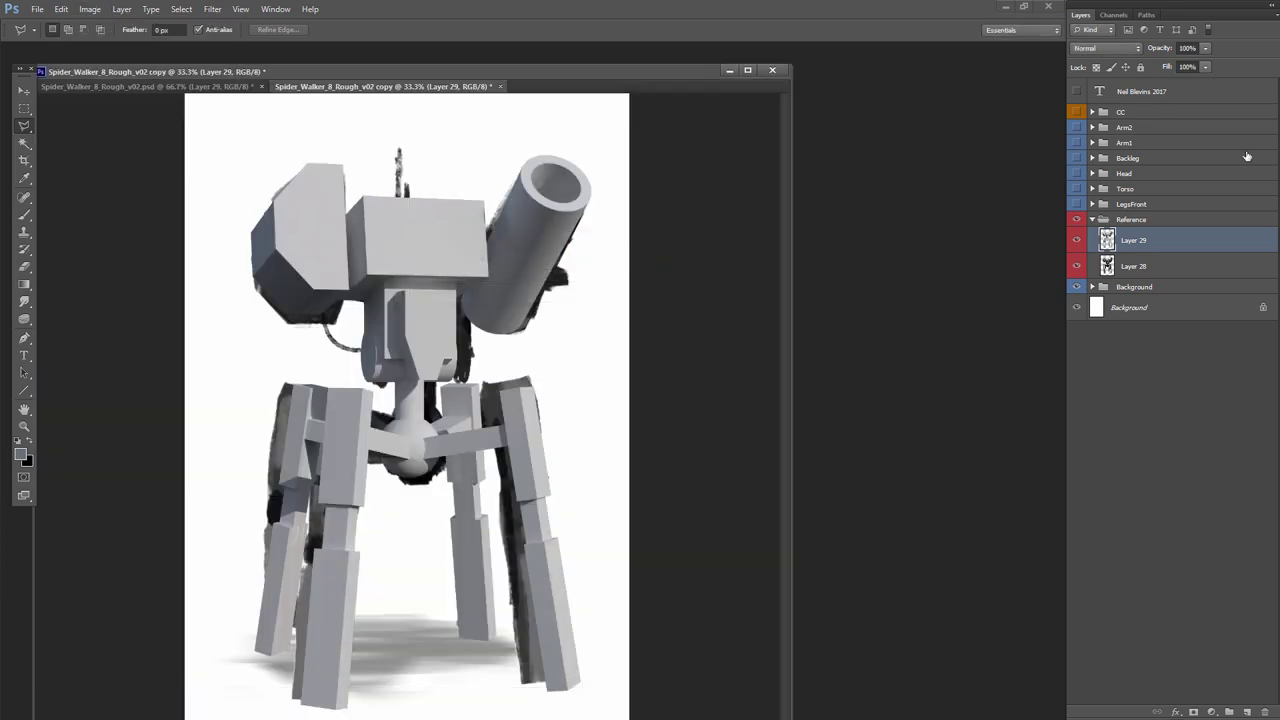
click(1077, 240)
Float the copy in its own small window beside the original and frame the sketched head at 50% zoom
click(24, 428)
alt+click(400, 260)
alt+click(400, 260)
right_click(453, 87)
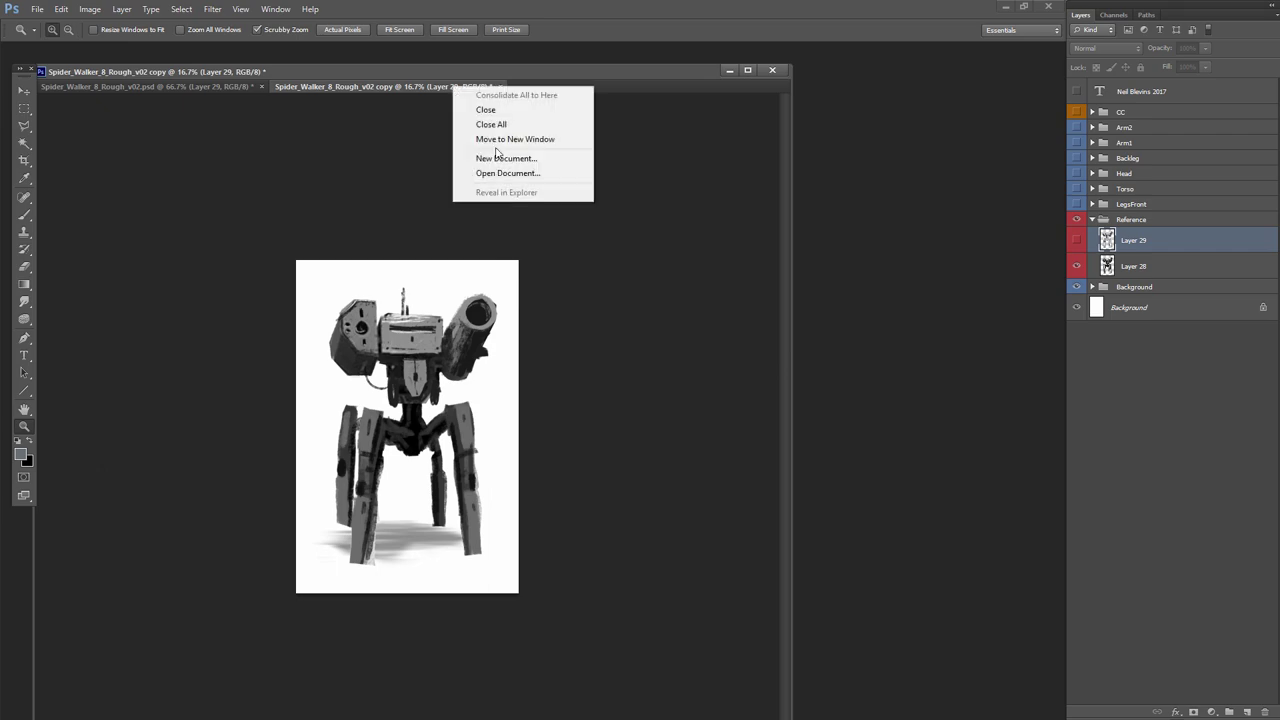
click(510, 140)
drag(769, 58, 315, 336)
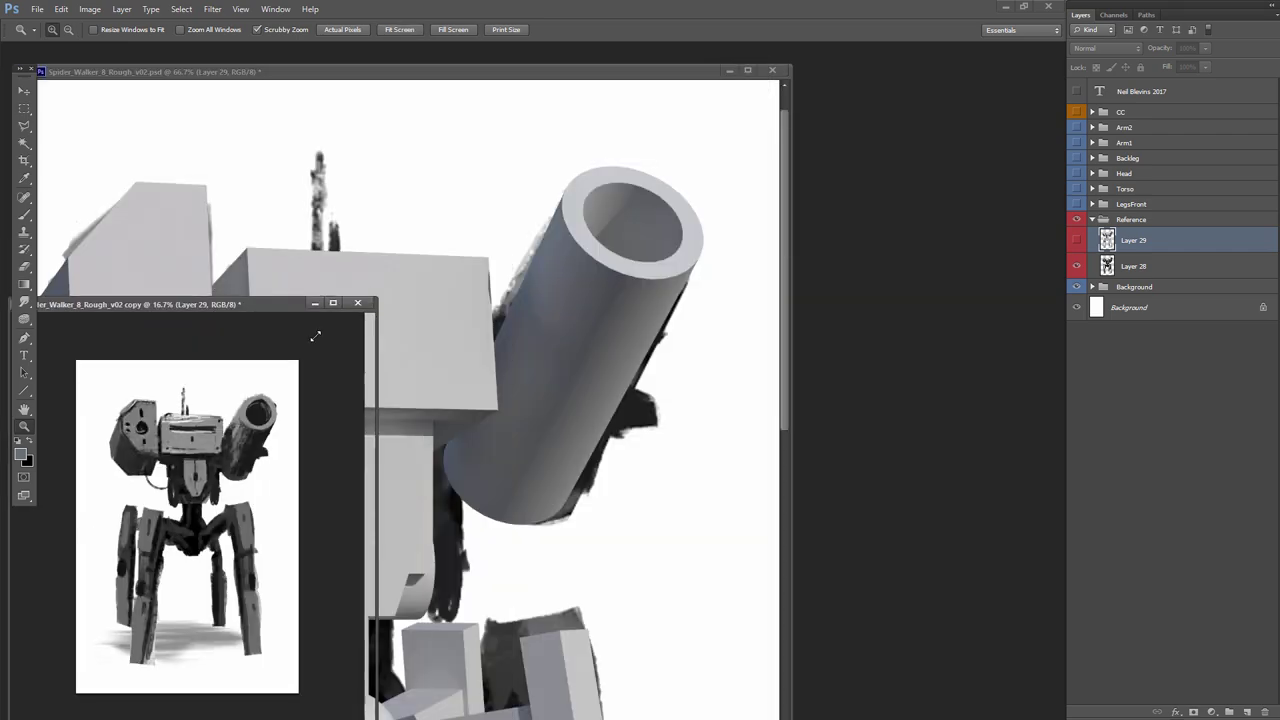
drag(219, 344, 976, 61)
click(917, 161)
click(917, 161)
click(917, 161)
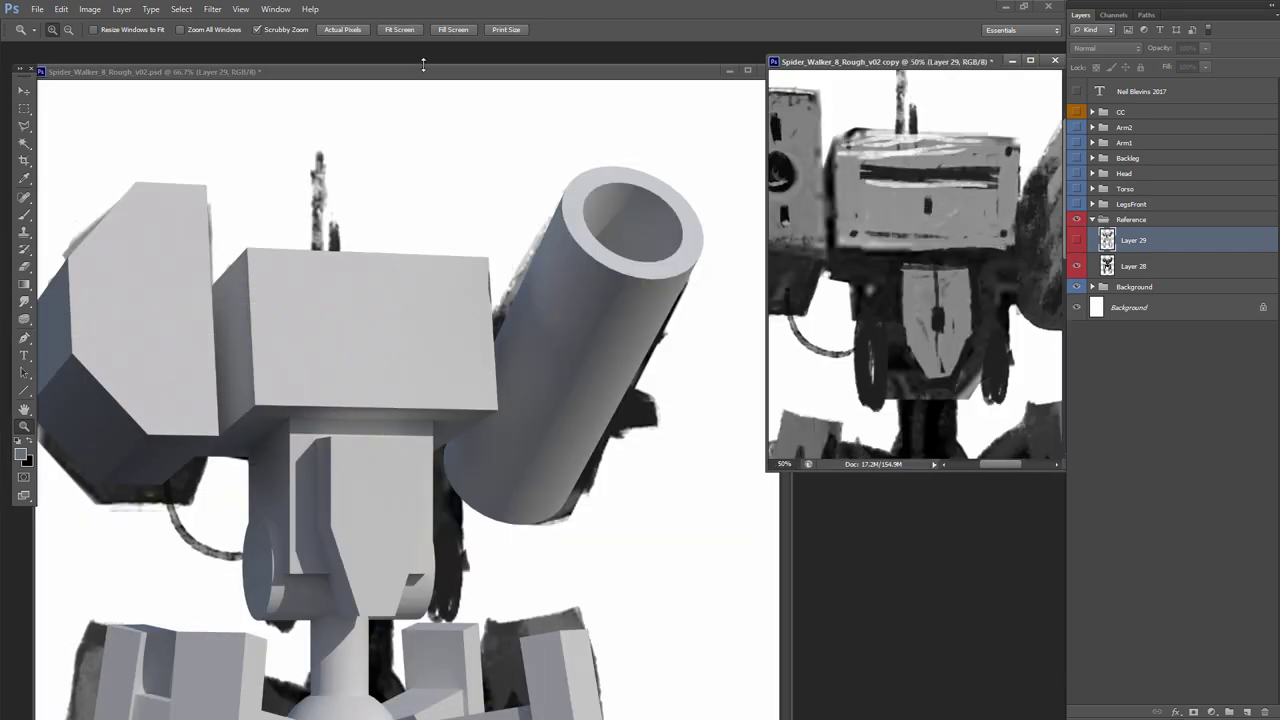
drag(427, 71, 436, 57)
Show the Head group in the original, keep Layer 28 copy 3 hidden and add a new layer above it
click(349, 270)
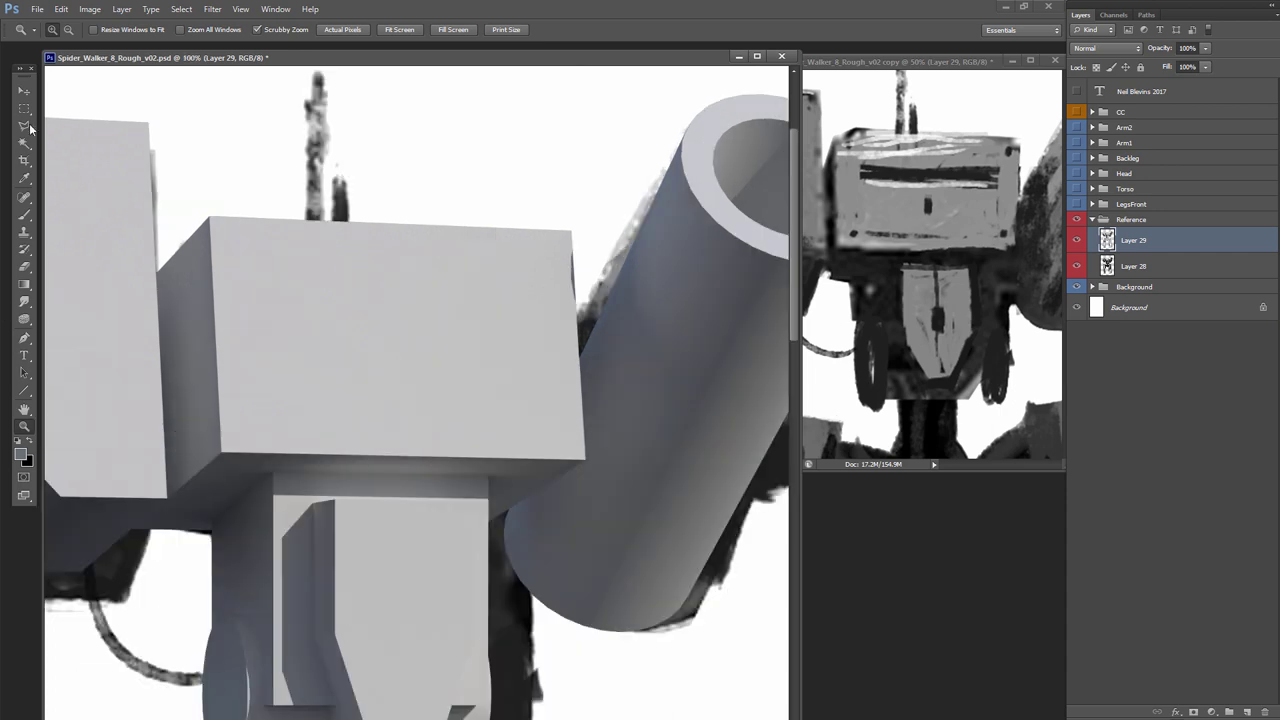
click(27, 126)
click(1093, 173)
click(1077, 174)
click(1077, 195)
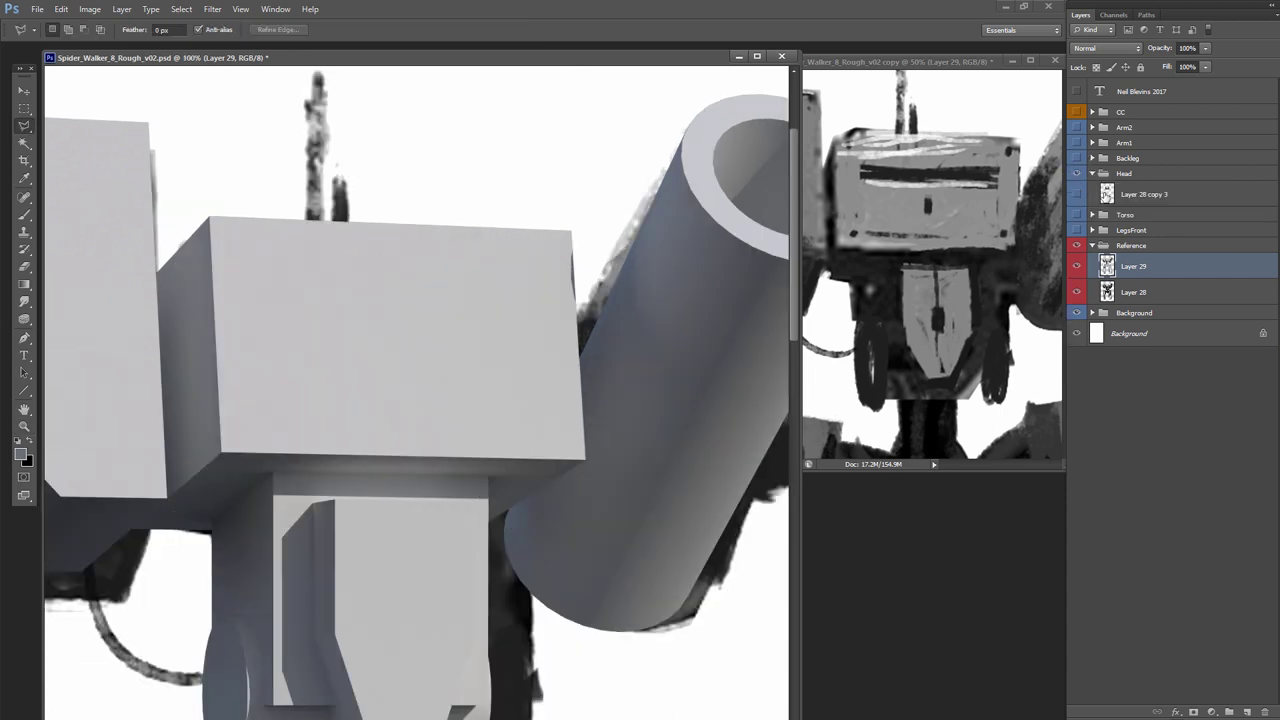
click(1108, 198)
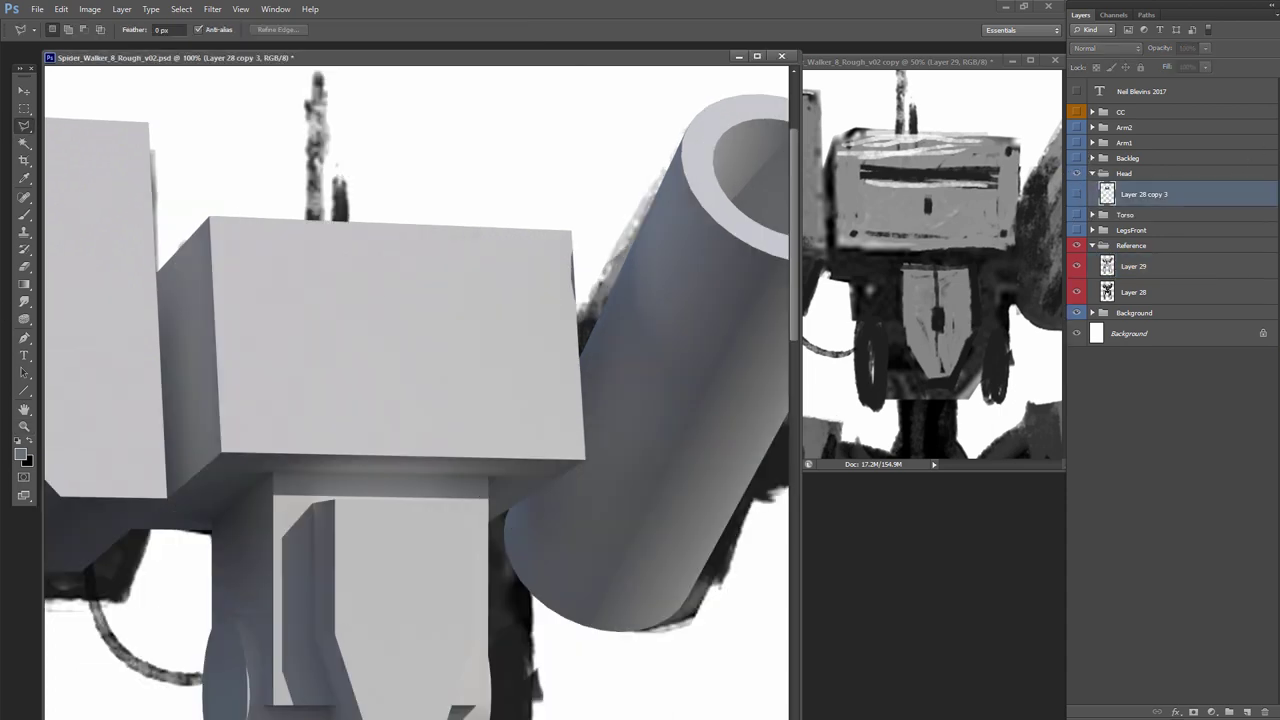
key(ctrl+shift+n)
key(Return)
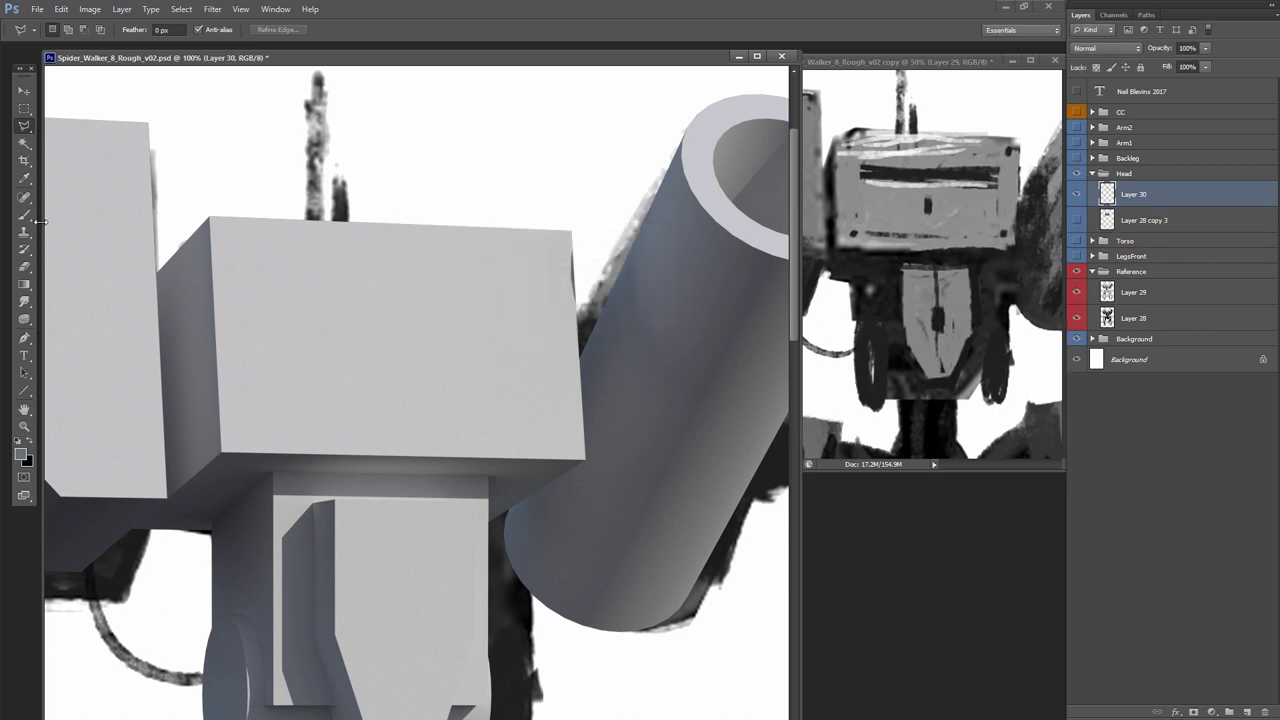
Outline the head box's narrow side face with the Polygonal Lasso, fill it with medium grey and deselect
click(211, 218)
click(221, 459)
click(129, 527)
click(124, 298)
click(211, 224)
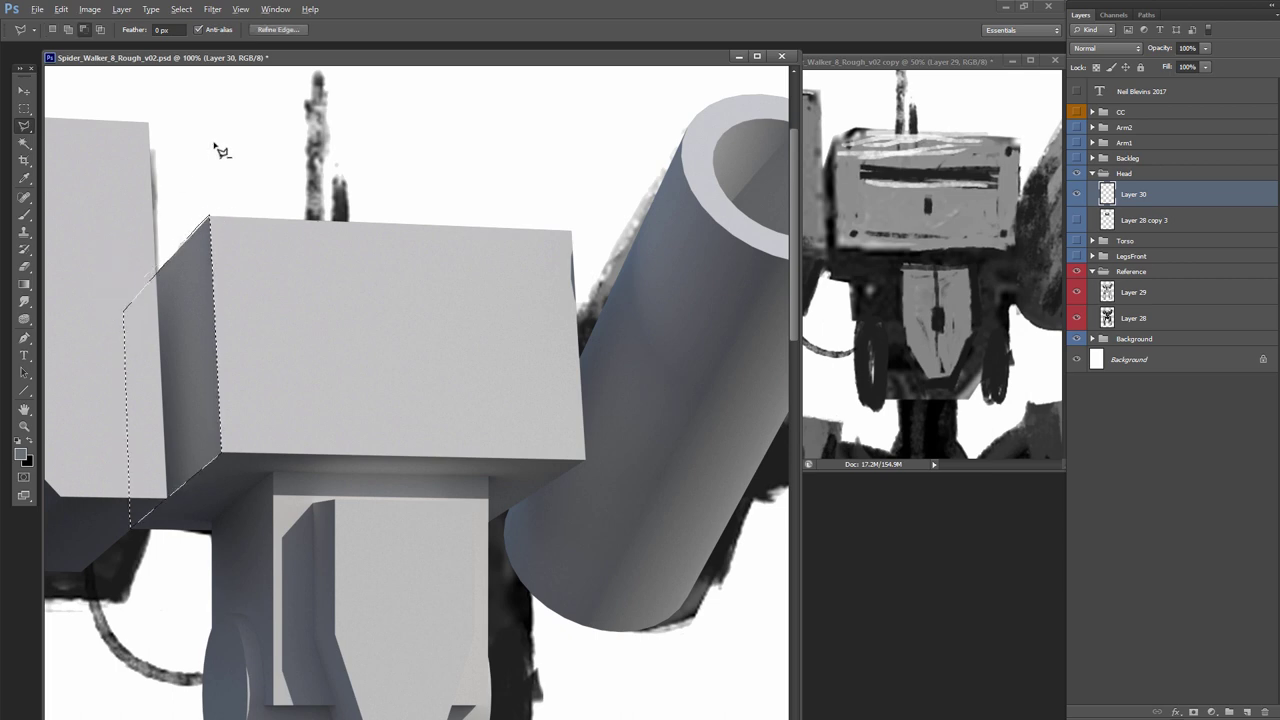
key(b)
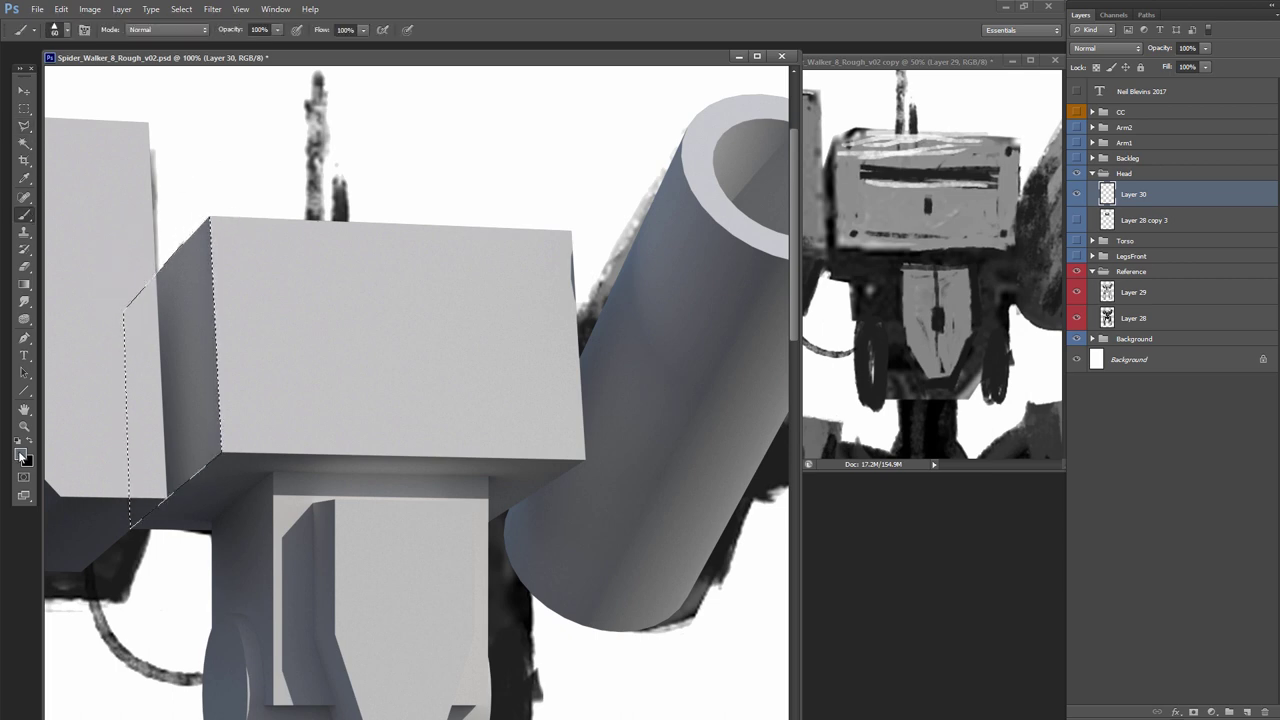
click(61, 9)
click(100, 199)
key(Return)
key(ctrl+d)
Outline the head box's underside with the Polygonal Lasso, fill it with dark grey and deselect
key(l)
click(131, 528)
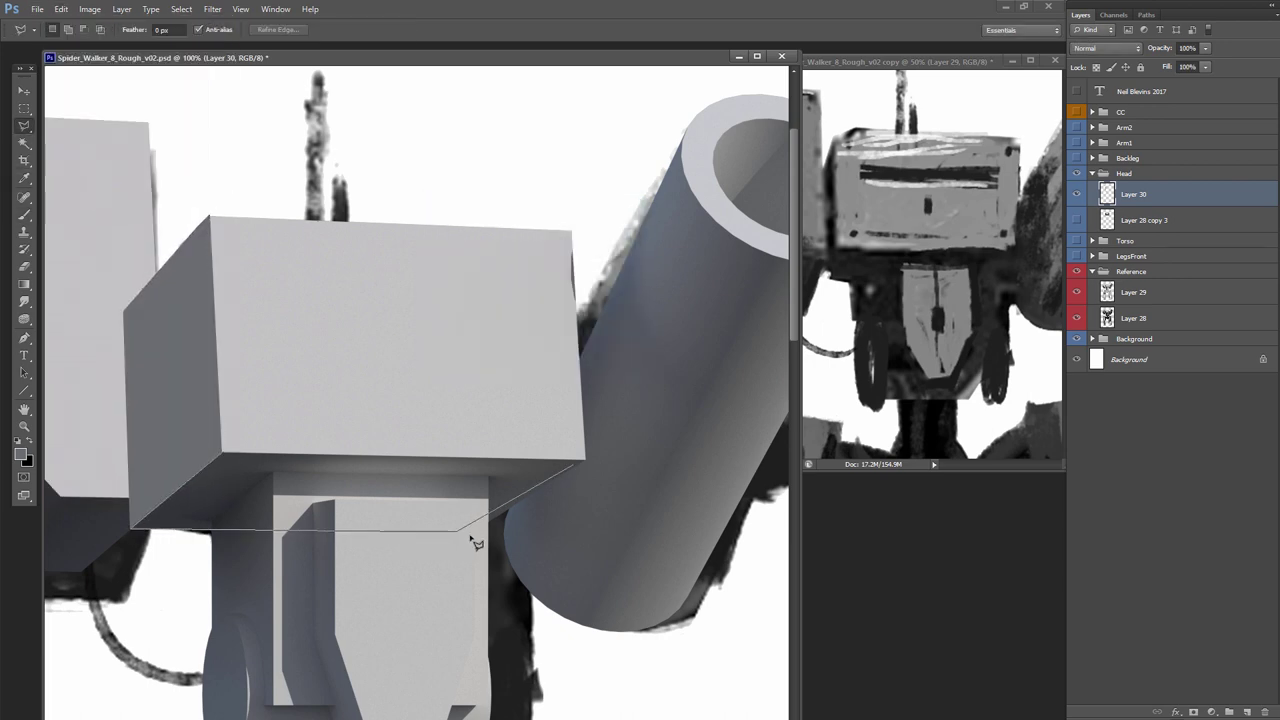
click(465, 531)
double_click(215, 455)
key(b)
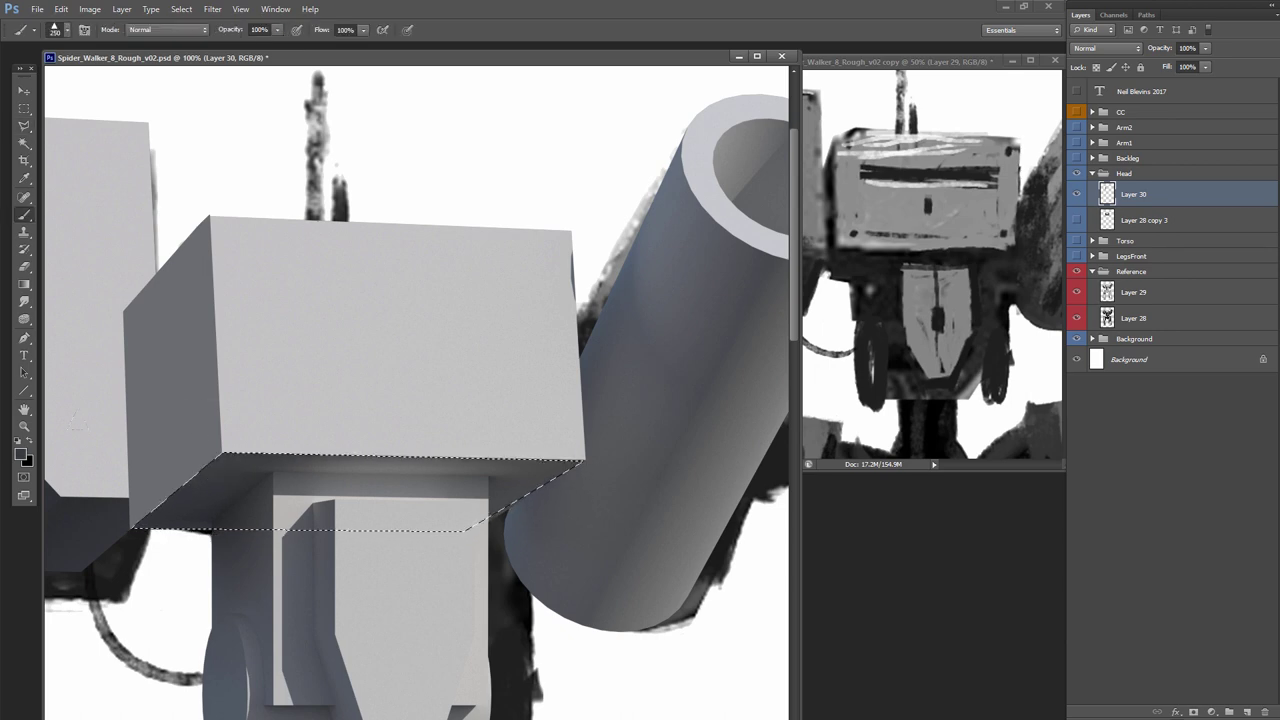
key(alt+BackSpace)
key(ctrl+d)
Select the head's front face with a rectangular marquee and trim the selection to its slanted edges using Polygonal Lasso subtractions
click(24, 110)
drag(590, 458, 586, 459)
key(l)
shift+click(211, 212)
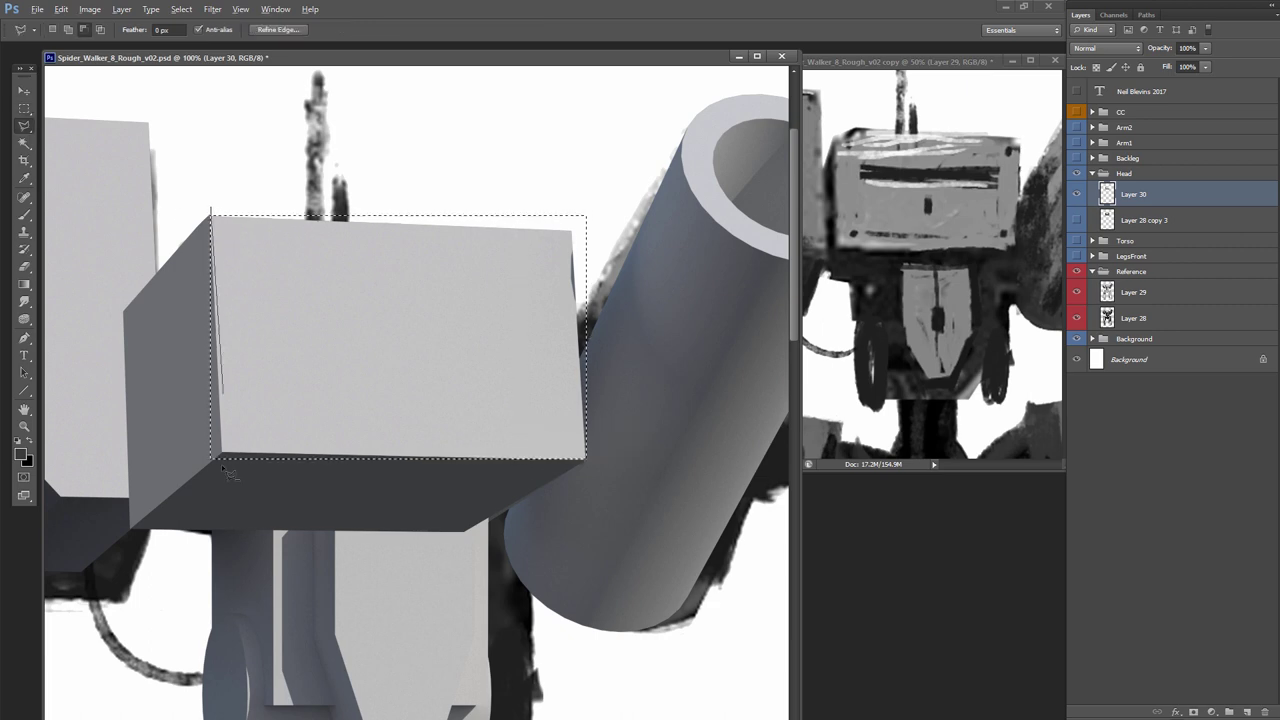
double_click(170, 197)
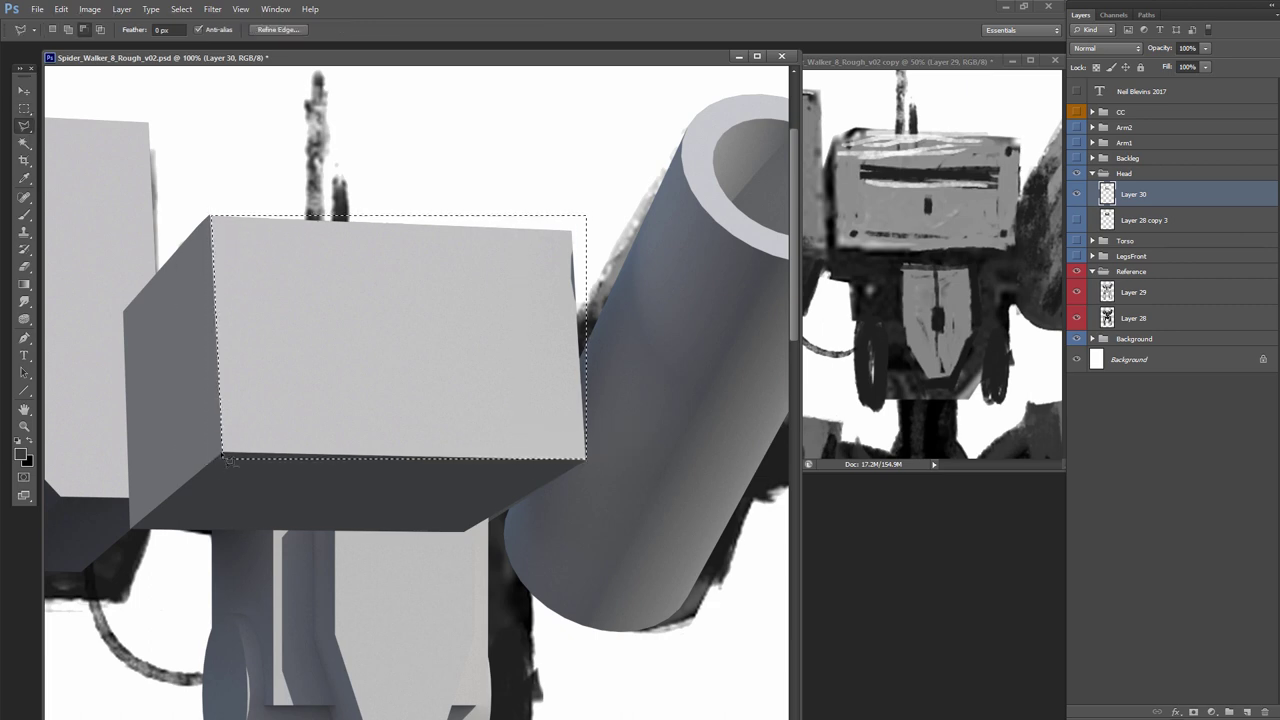
click(590, 460)
click(432, 512)
double_click(134, 465)
click(209, 215)
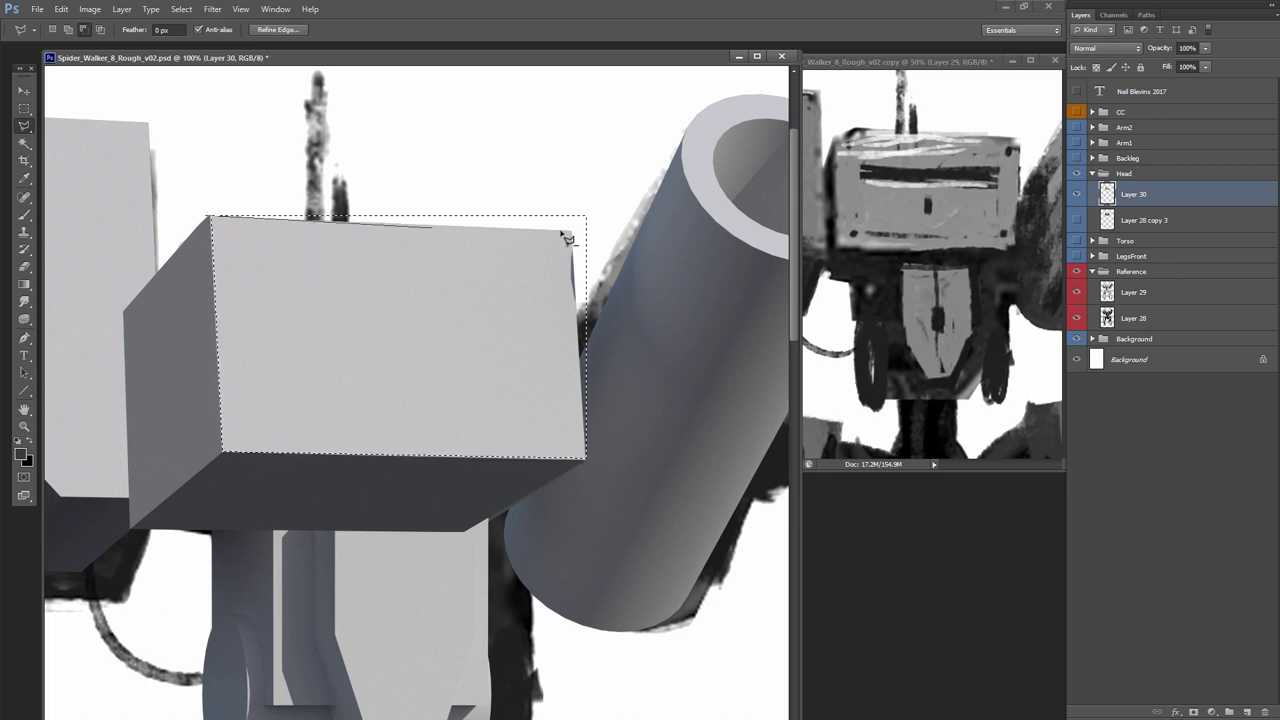
click(571, 232)
mouse_move(586, 460)
mouse_down()
mouse_move(627, 209)
mouse_move(425, 158)
mouse_move(235, 150)
mouse_move(107, 167)
mouse_up()
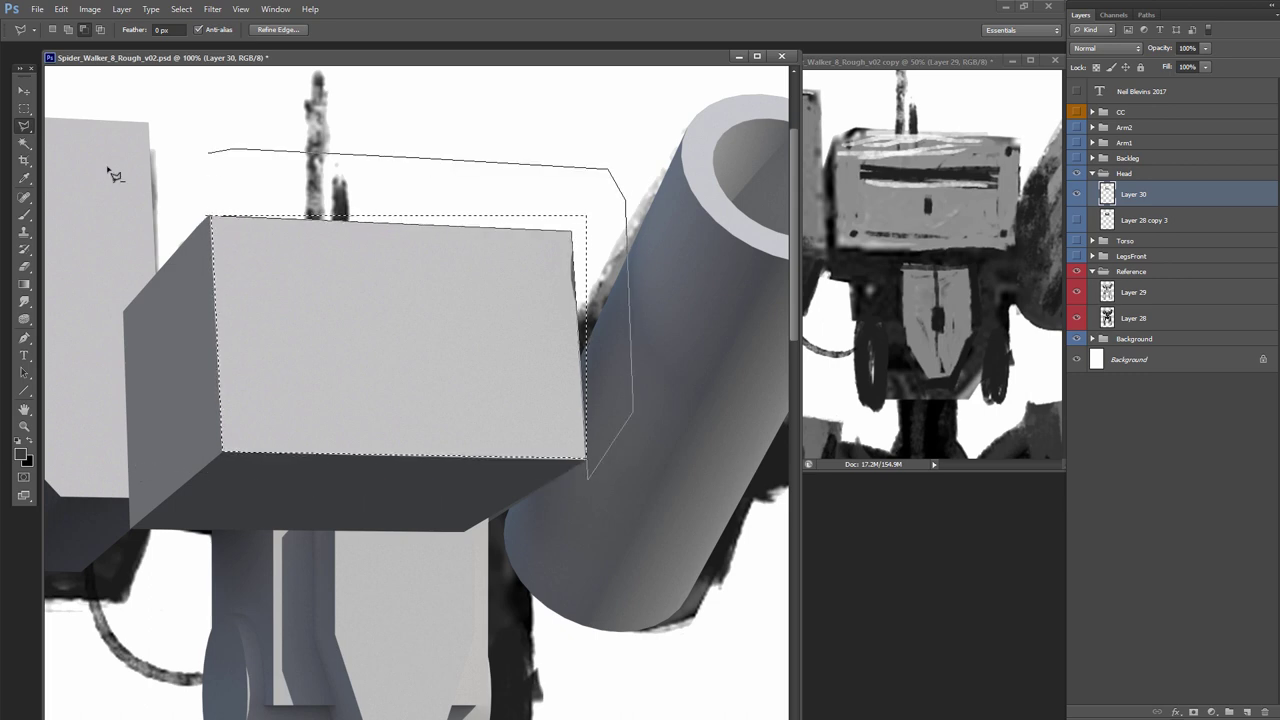
Fill the front-face selection on a new layer with the light grey sampled from the render, and deselect
click(23, 217)
alt+click(359, 336)
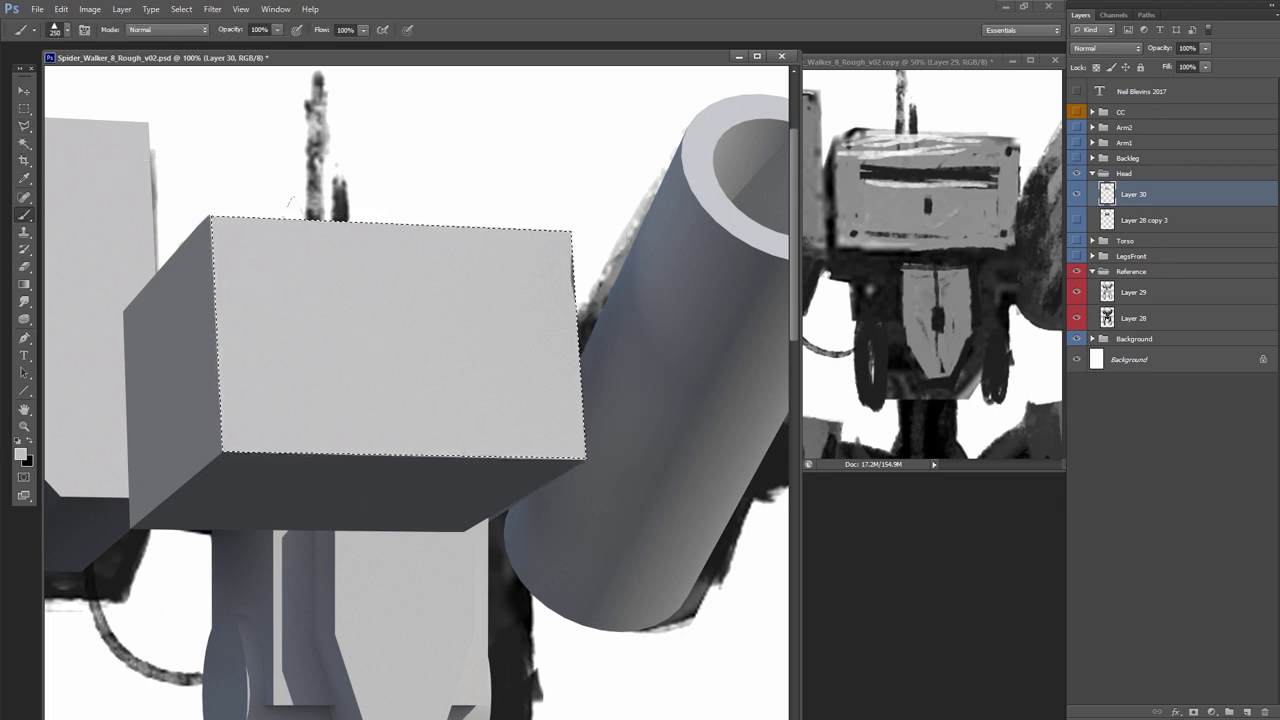
key(ctrl+shift+alt+n)
key(bracketright)
key(ctrl+d)
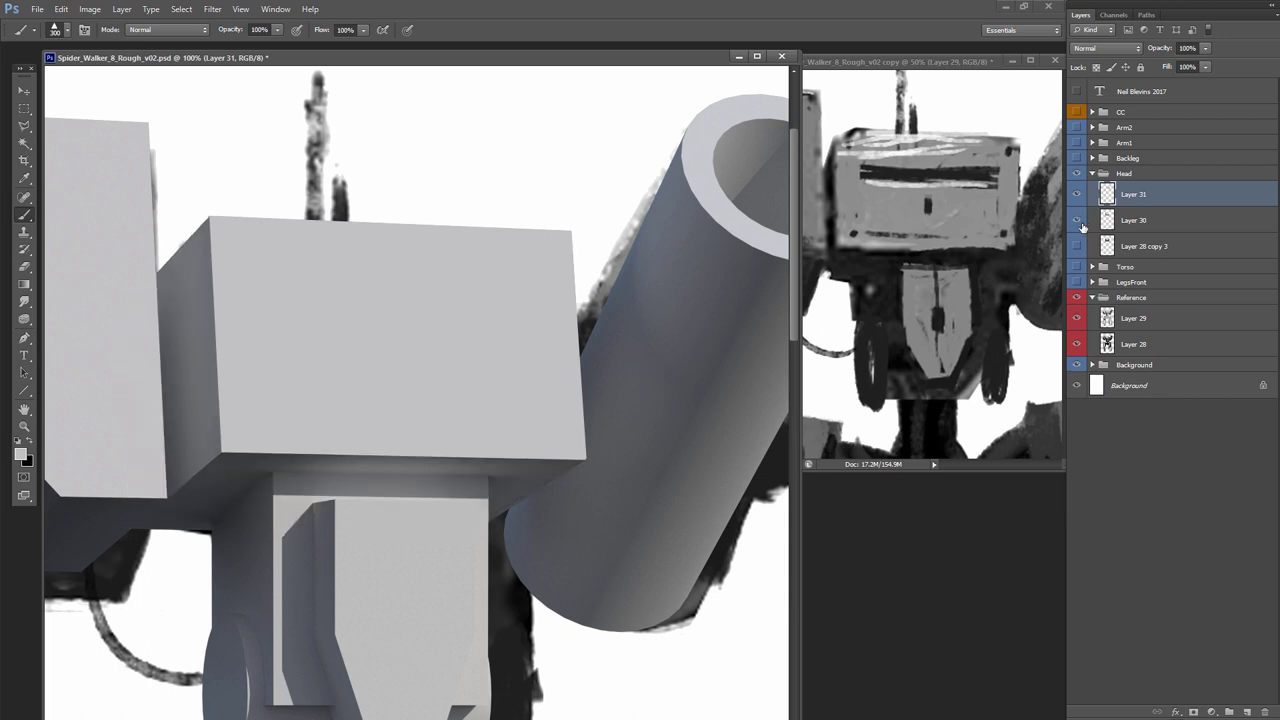
Hide the Reference group and create a long dark grey slot across the upper front face on a new layer
click(1076, 298)
key(l)
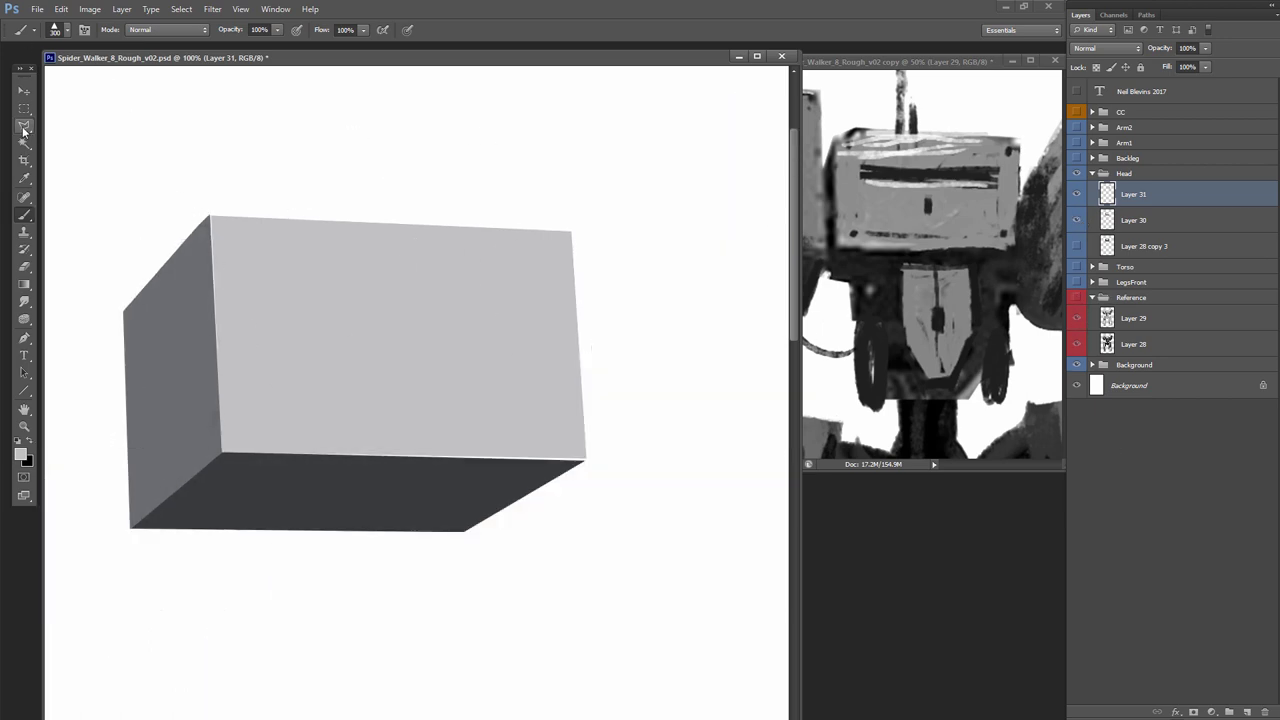
click(248, 273)
click(248, 293)
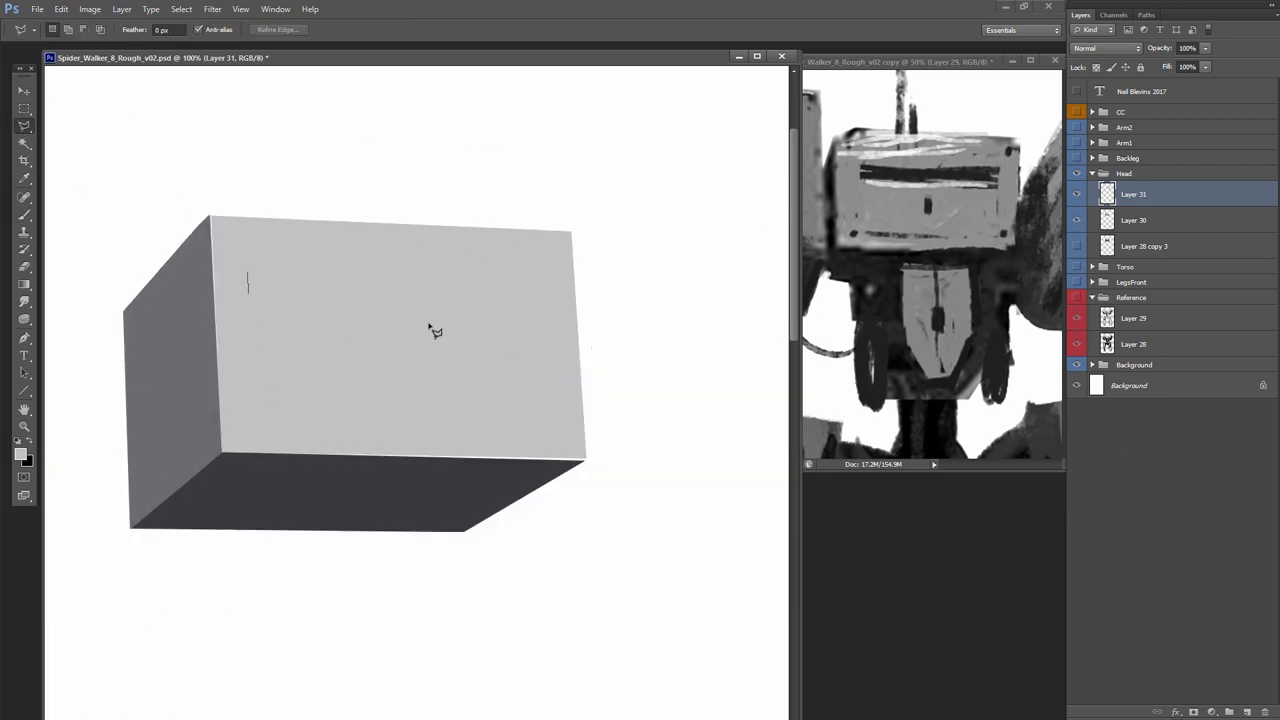
click(549, 302)
double_click(547, 285)
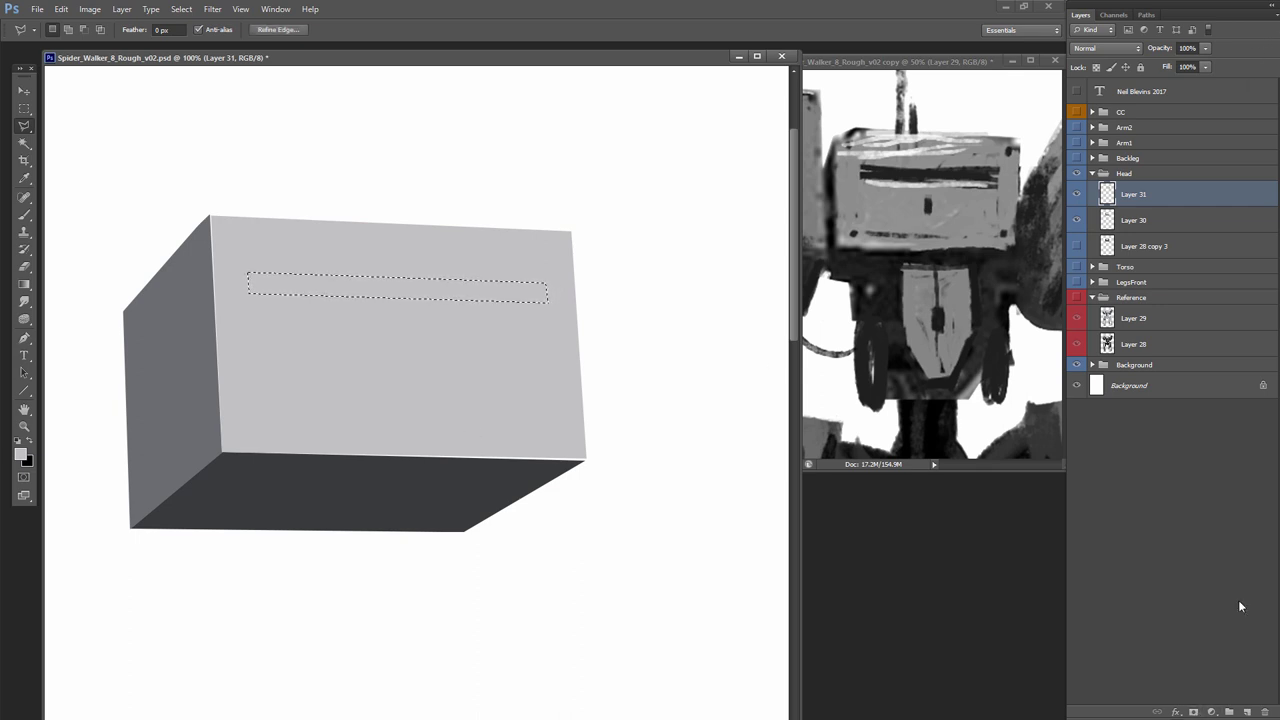
click(1247, 712)
key(b)
alt+click(393, 468)
key(alt+BackSpace)
key(ctrl+d)
Add a small dark vertical slot at the centre of the head's front face
key(l)
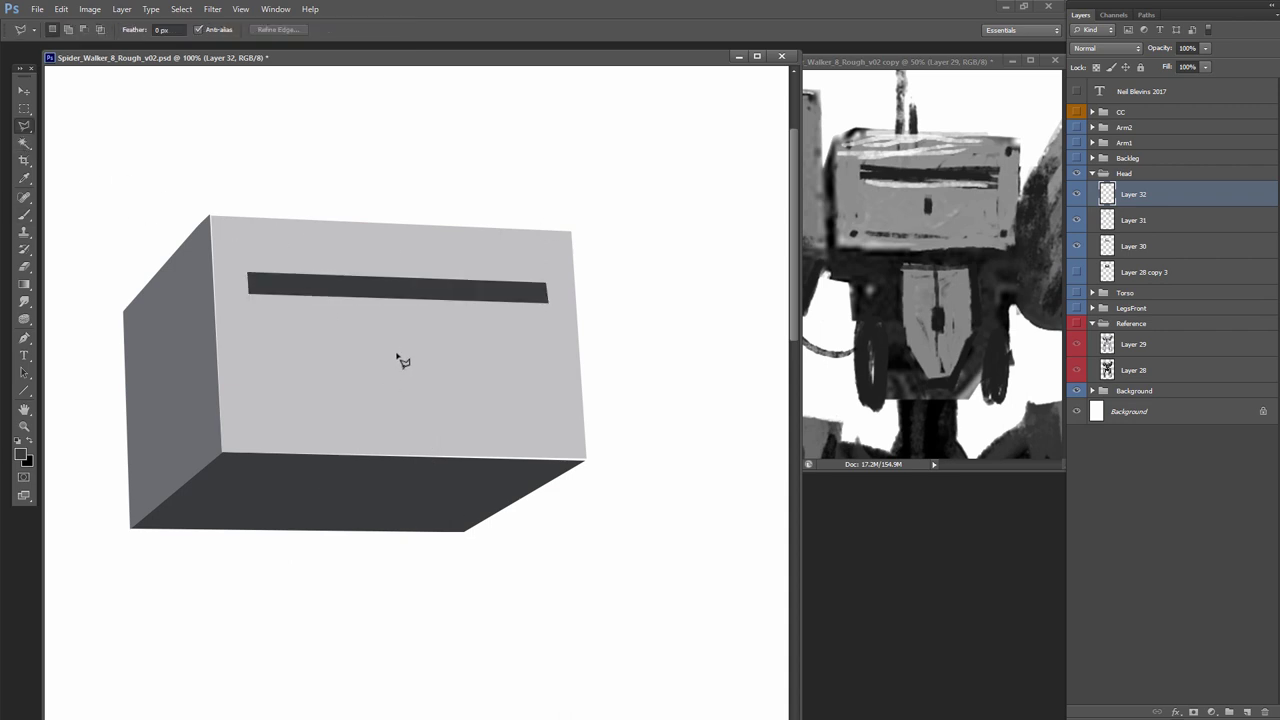
click(397, 340)
click(398, 340)
key(b)
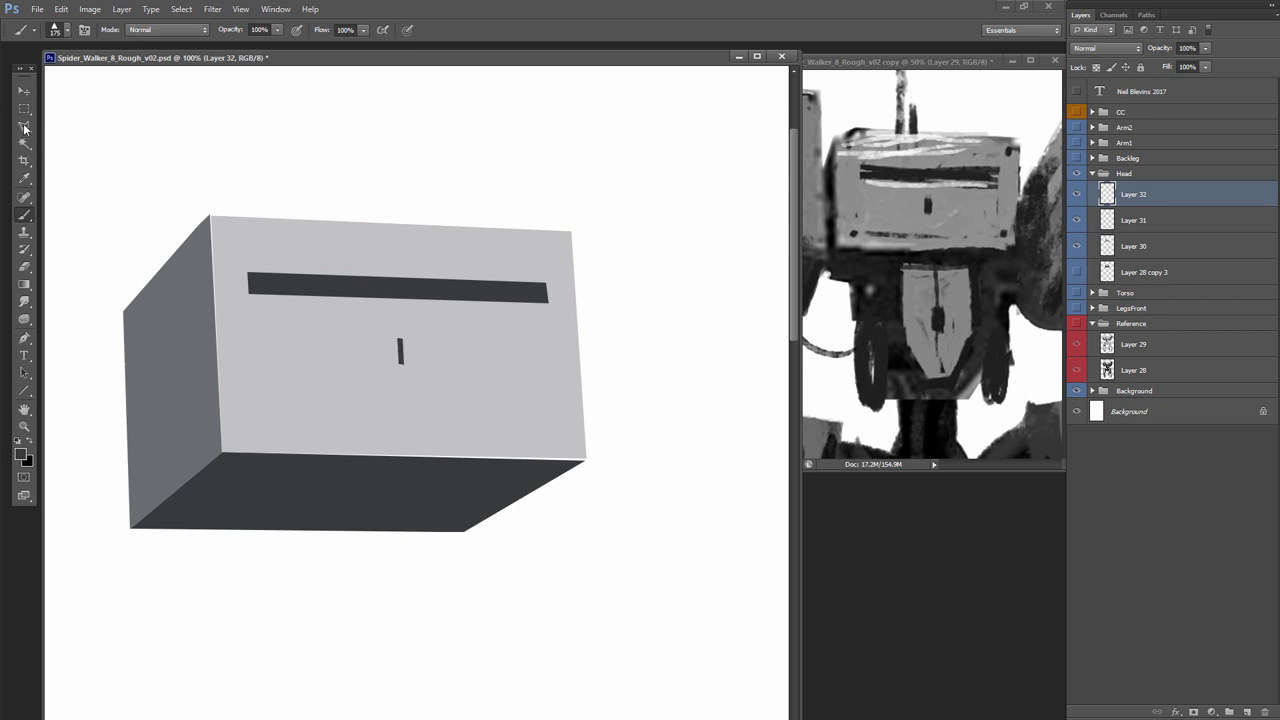
Add a thin dark grey groove along the front face's lower edge using a filled lasso selection
click(24, 128)
click(258, 437)
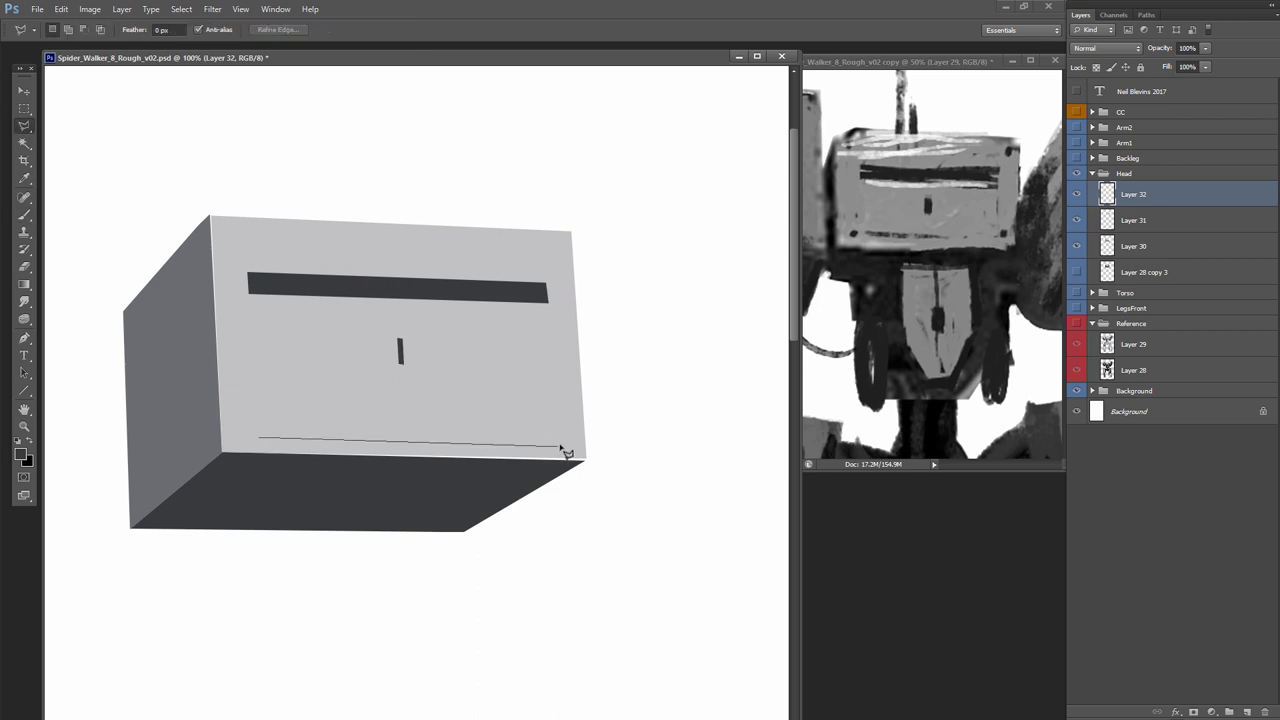
click(257, 437)
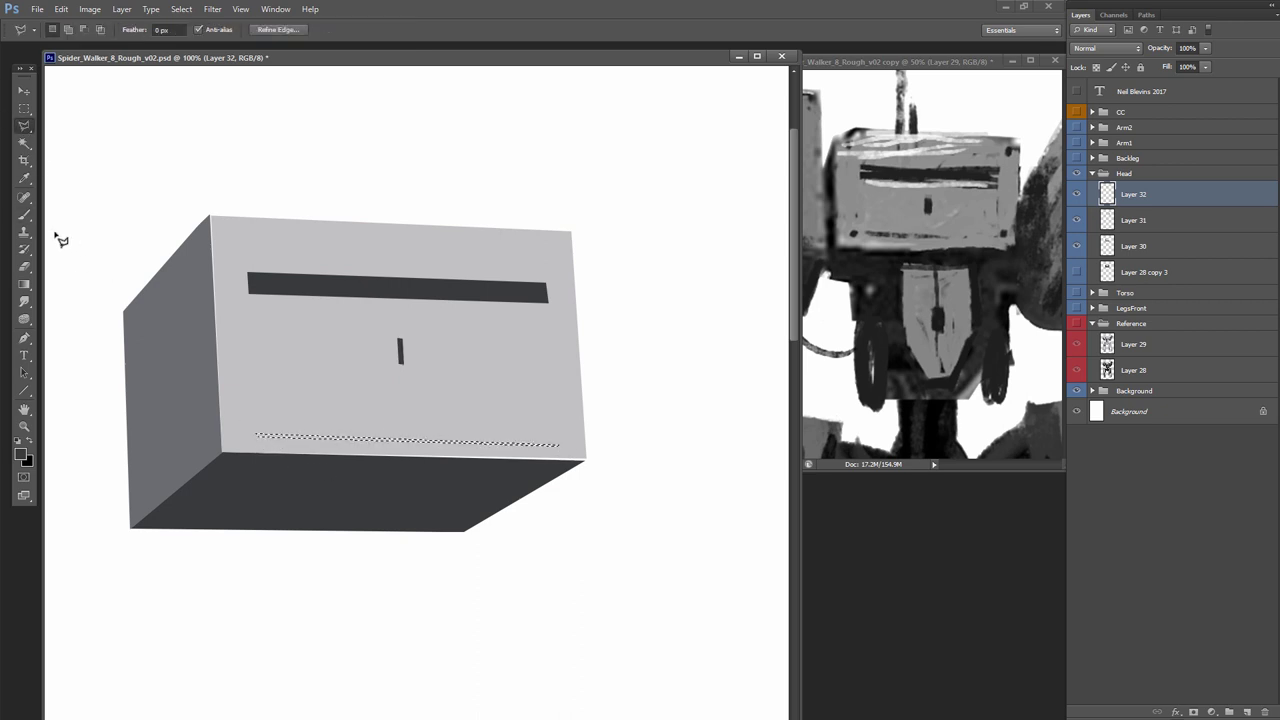
key(b)
key(alt+BackSpace)
key(ctrl+d)
click(26, 109)
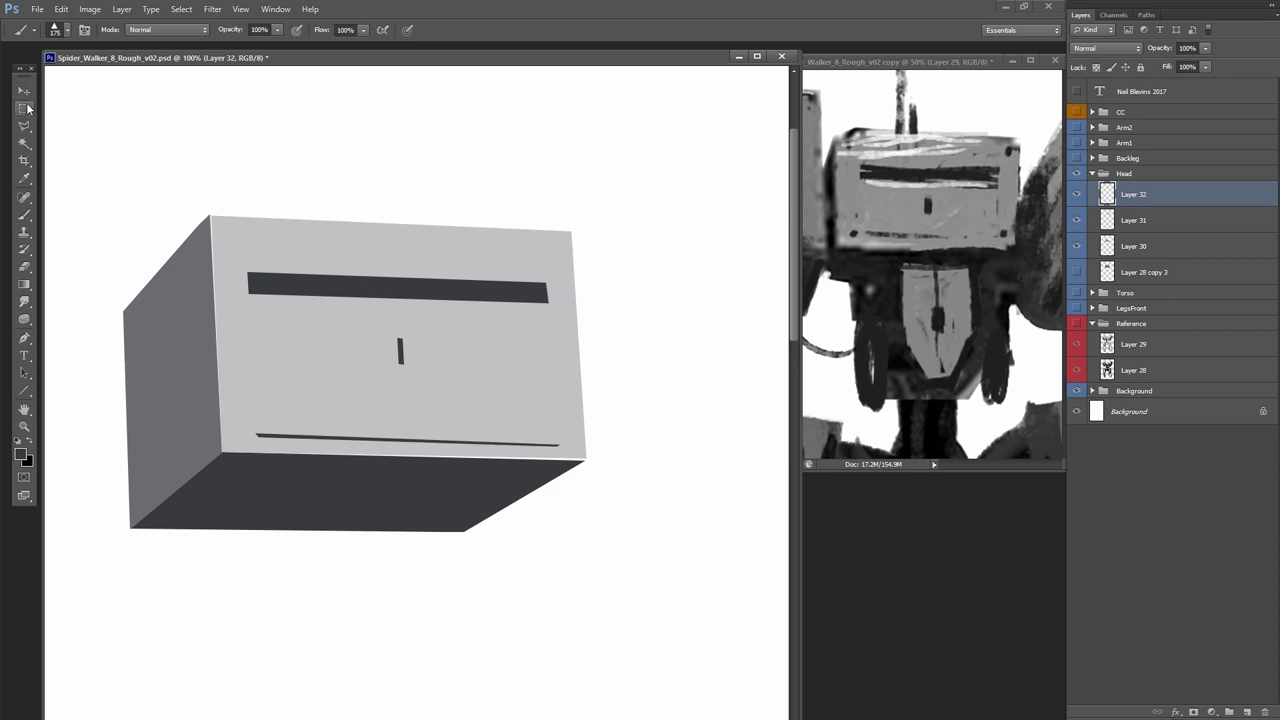
click(26, 91)
click(25, 427)
alt+click(377, 354)
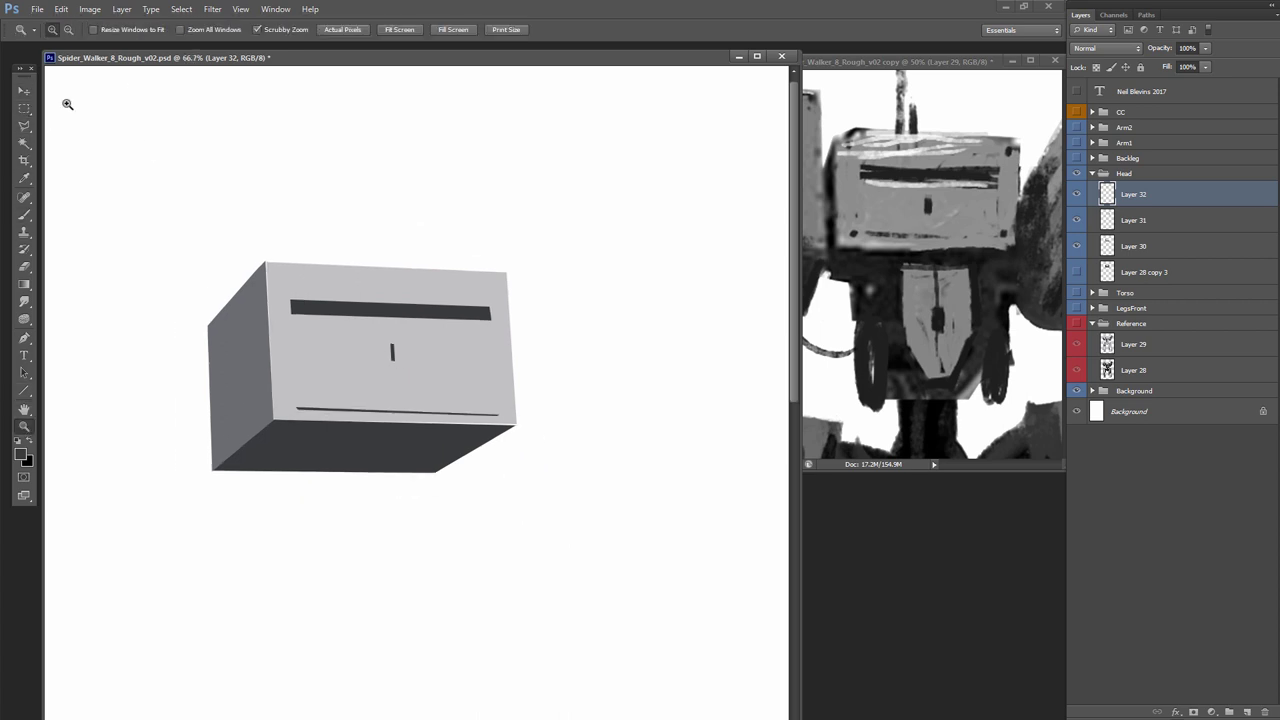
click(375, 352)
click(25, 91)
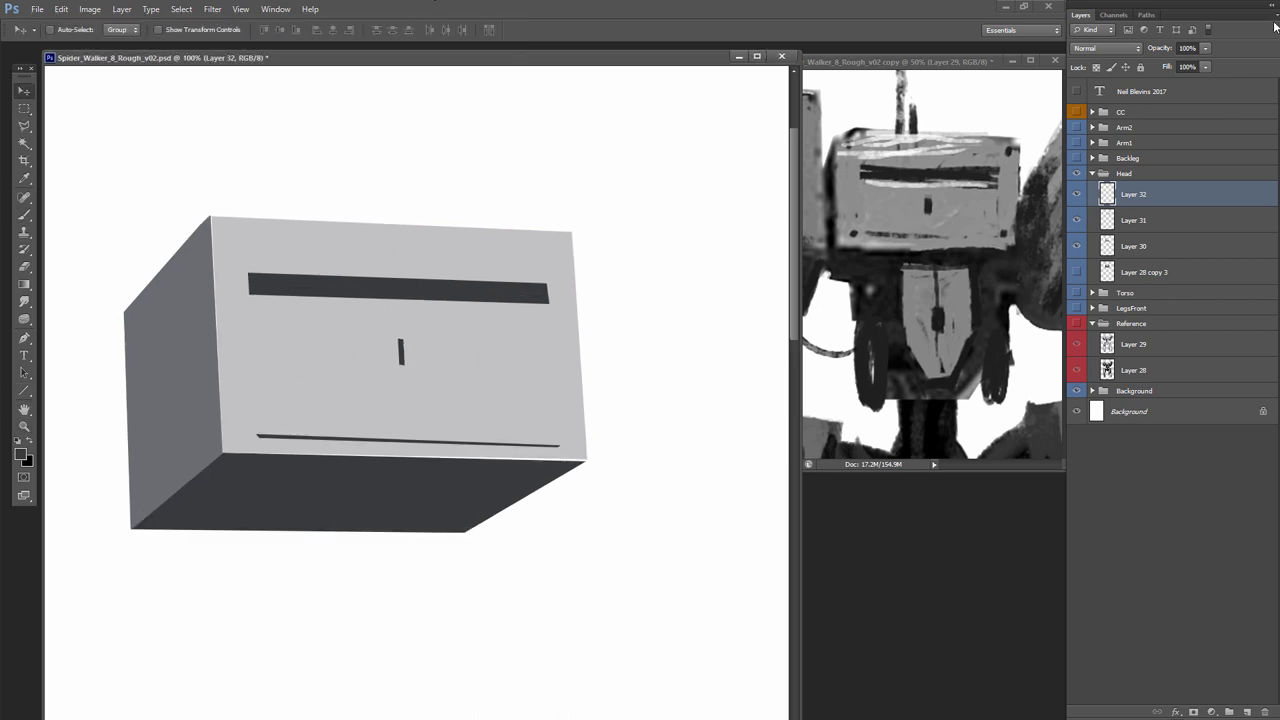
Add a new layer above Layer 32 and paint straight mid-grey lines along the upper edges of the slot and lower groove
key(ctrl+shift+n)
key(Return)
key(b)
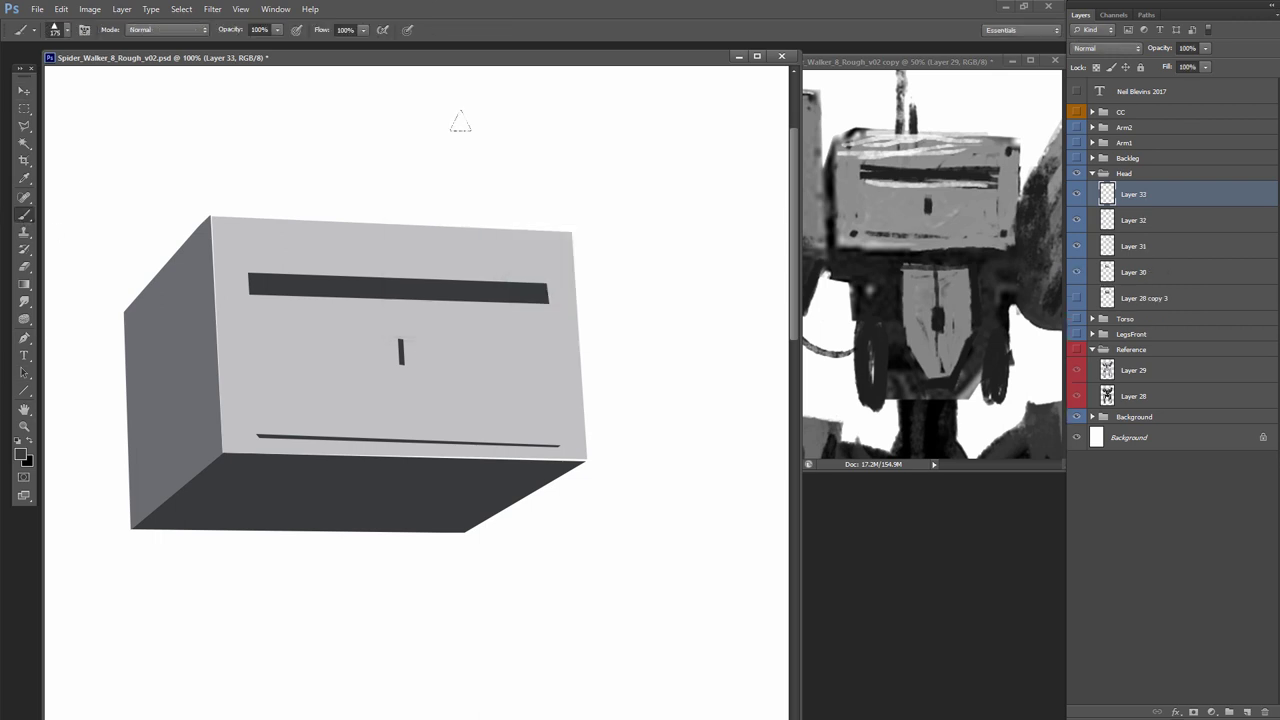
click(20, 455)
click(643, 214)
click(248, 270)
shift+click(549, 280)
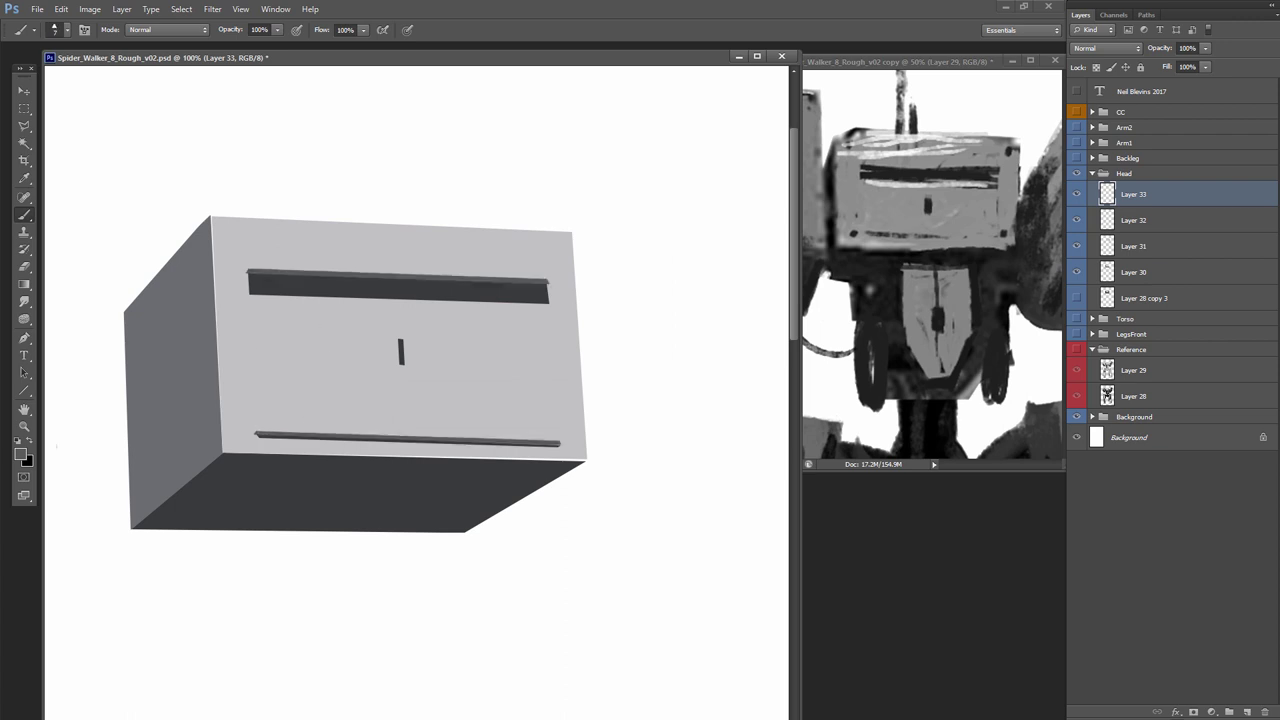
Pick a lighter grey and paint thin highlight lines along the lower edges of the front-face slots and groove
click(20, 455)
click(354, 264)
click(645, 213)
click(20, 455)
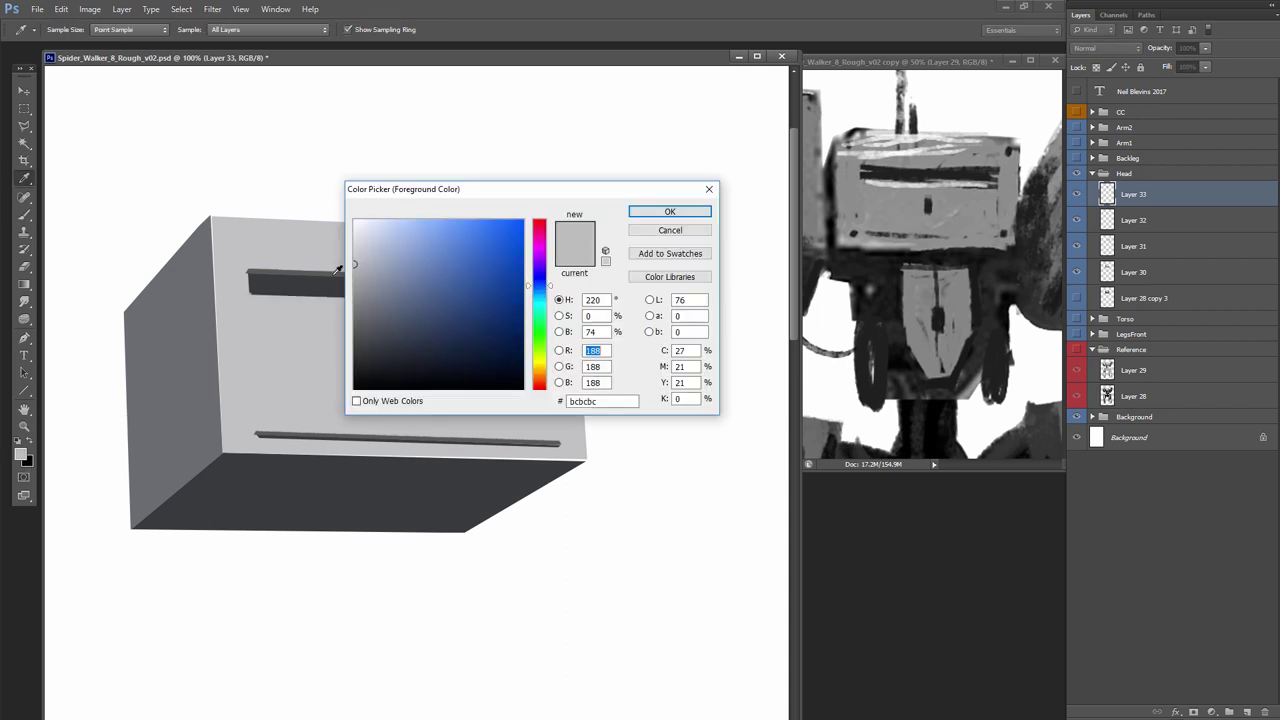
click(670, 212)
shift+click(548, 302)
drag(257, 438, 560, 447)
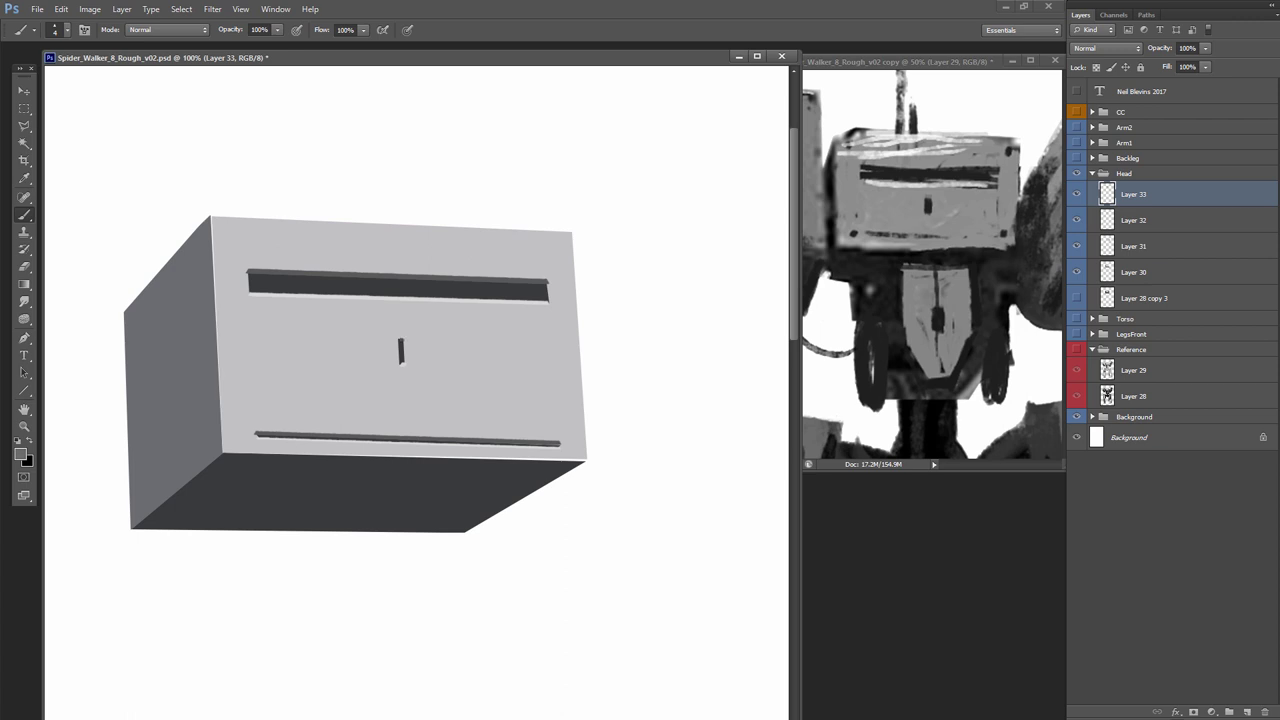
Pick a mid-grey and paint a thin bevel line down the vertical edge between the head's side and front faces
click(20, 454)
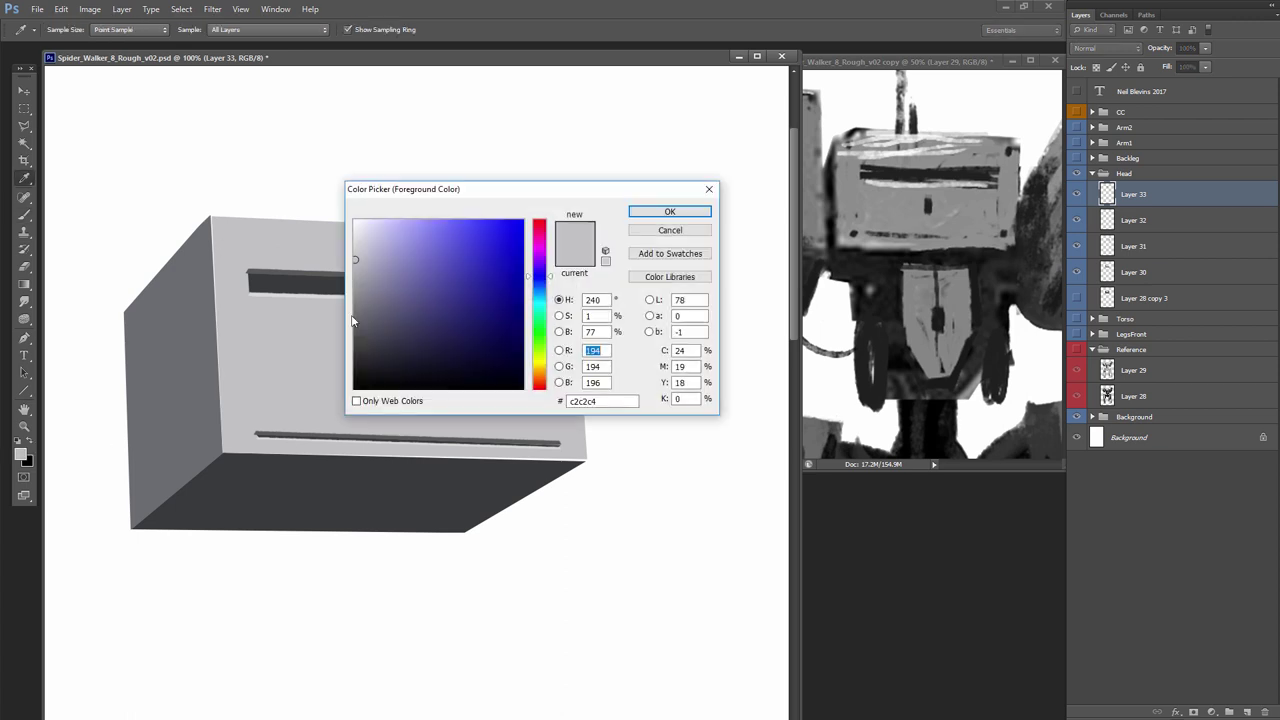
click(669, 211)
drag(213, 224, 226, 452)
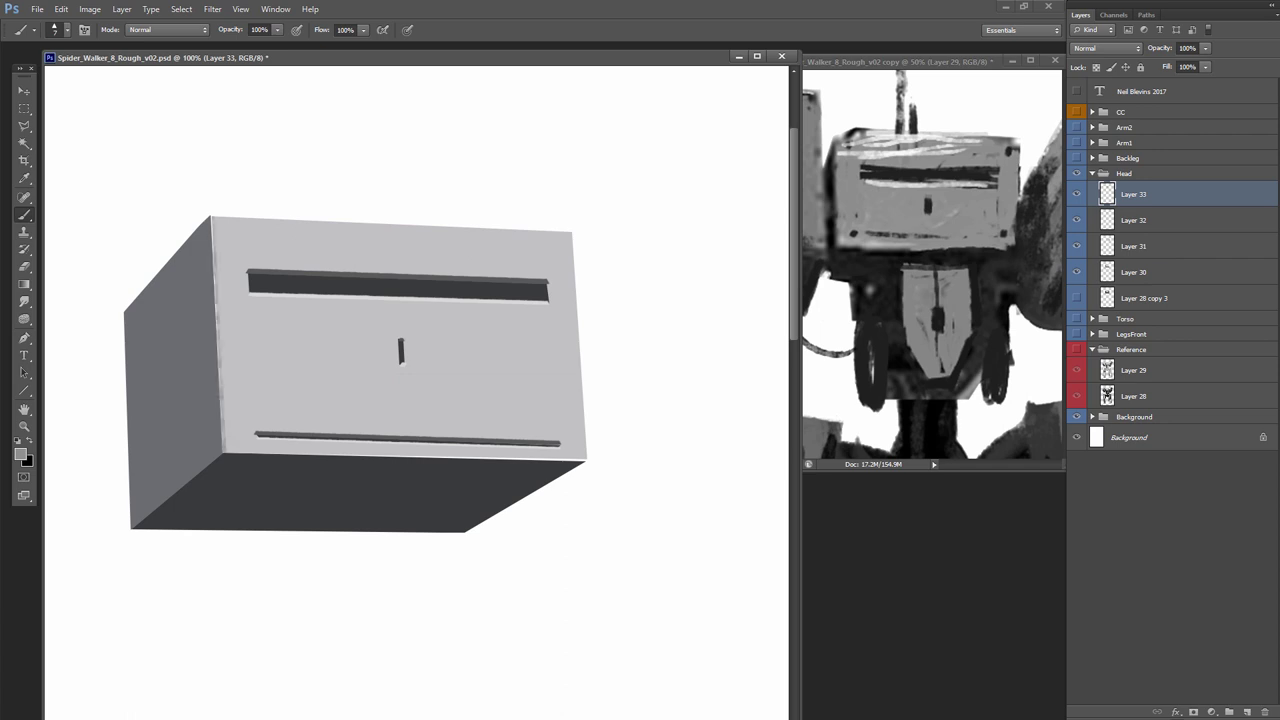
drag(215, 270, 219, 364)
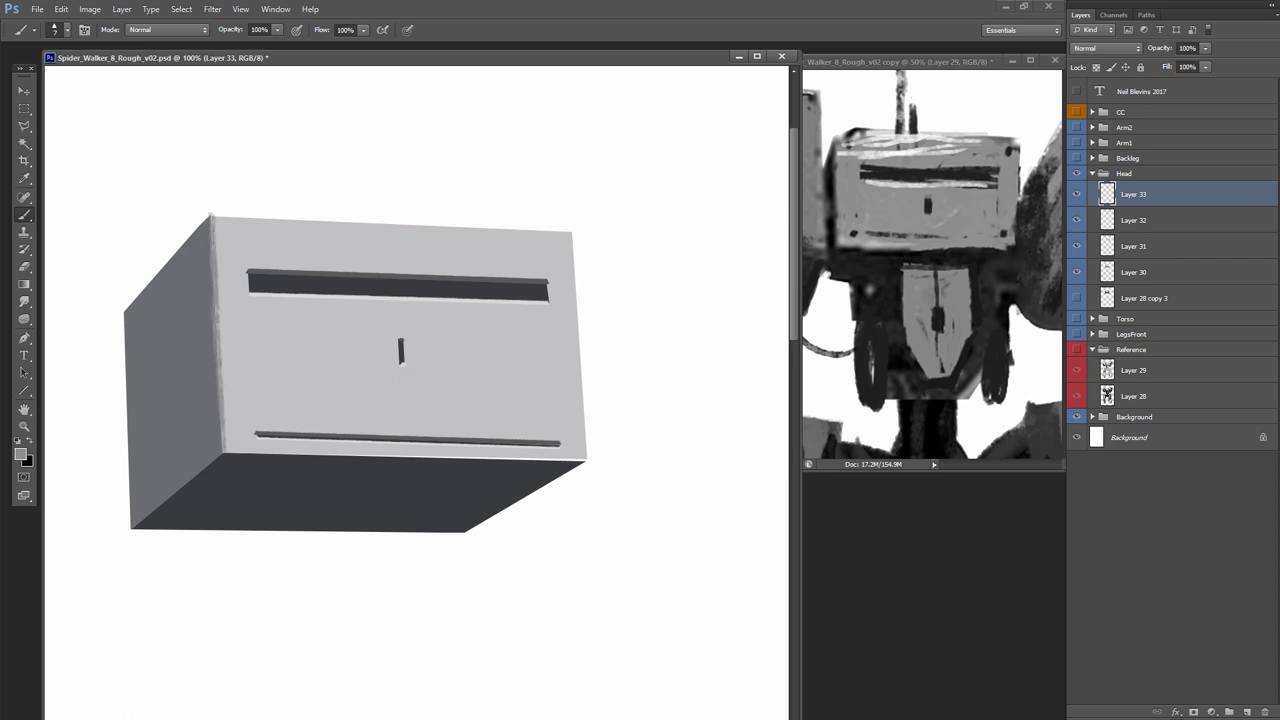
Darken the outer and lower areas of the head's side face with a larger brush in rough dark grey strokes
mouse_move(133, 390)
mouse_down()
mouse_move(138, 500)
mouse_move(152, 480)
mouse_up()
key(])
drag(142, 352, 148, 498)
drag(186, 460, 160, 500)
alt+click(192, 302)
drag(148, 345, 156, 396)
mouse_move(165, 293)
mouse_down()
mouse_move(195, 475)
mouse_move(188, 440)
mouse_move(160, 515)
mouse_up()
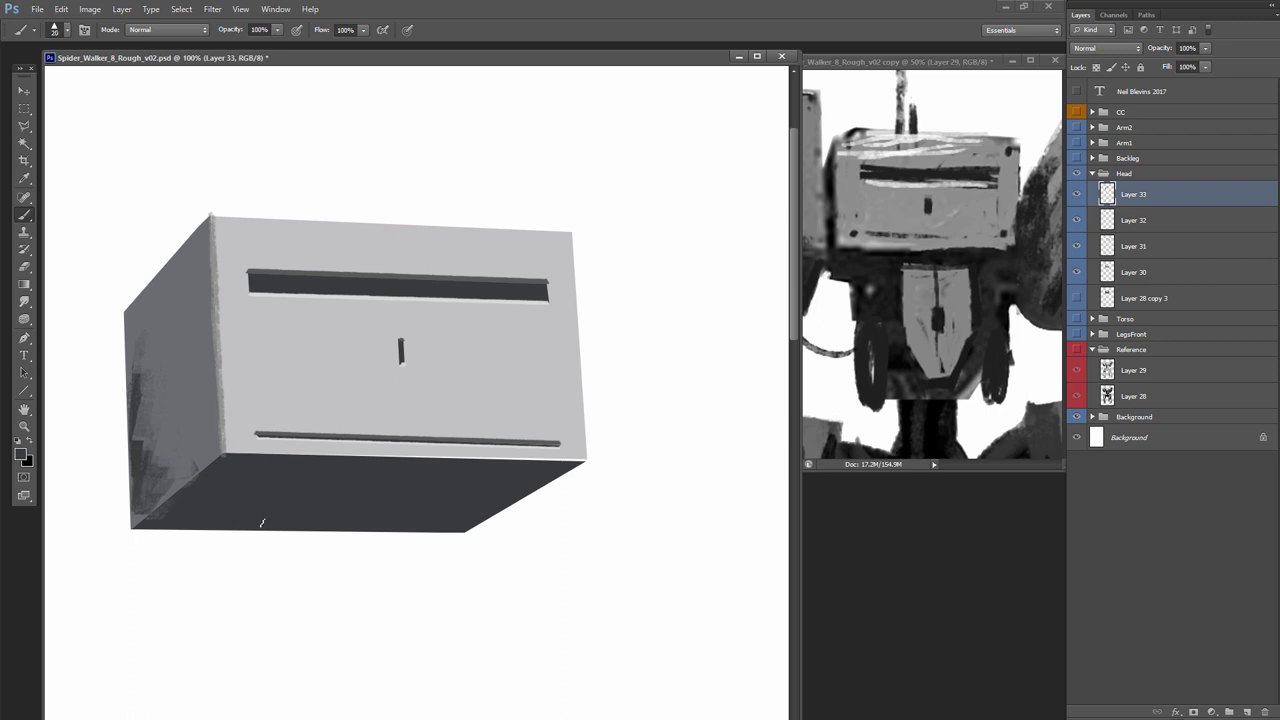
Pick a dark grey and paint bevel lines along the underside's edges with the side face and the front face
click(21, 454)
click(359, 336)
click(650, 212)
drag(129, 530, 210, 466)
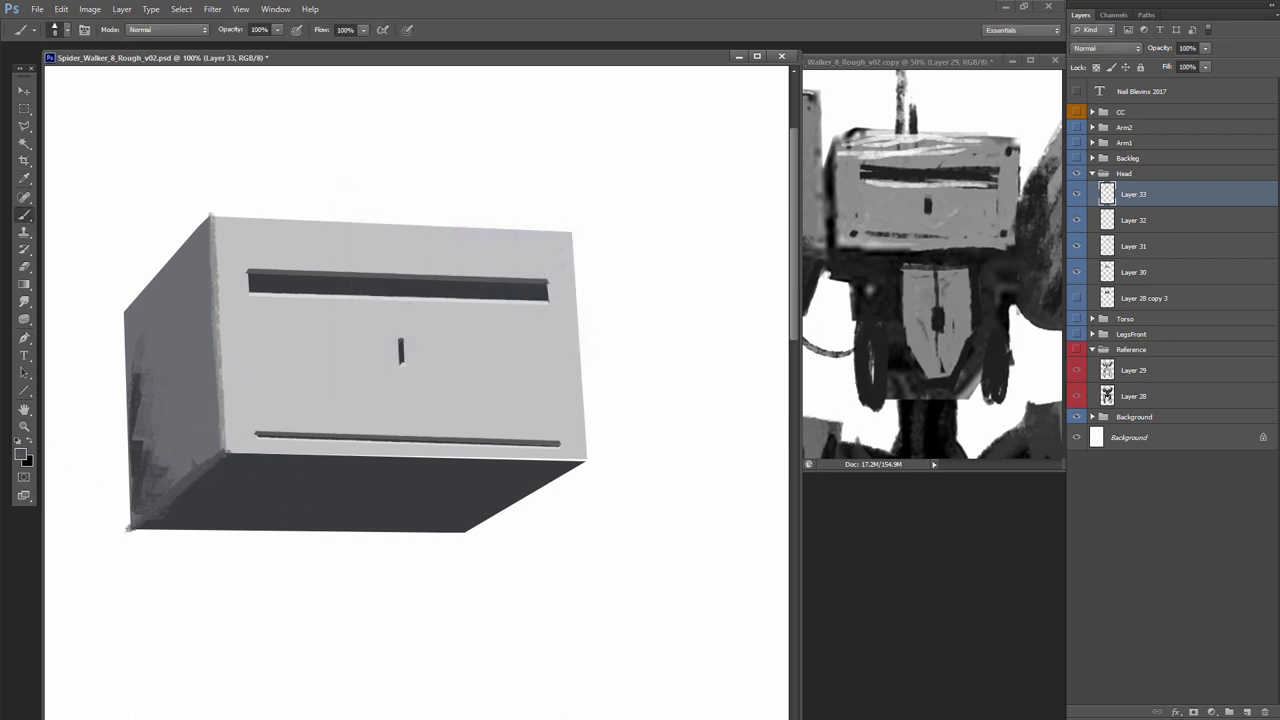
drag(225, 451, 588, 461)
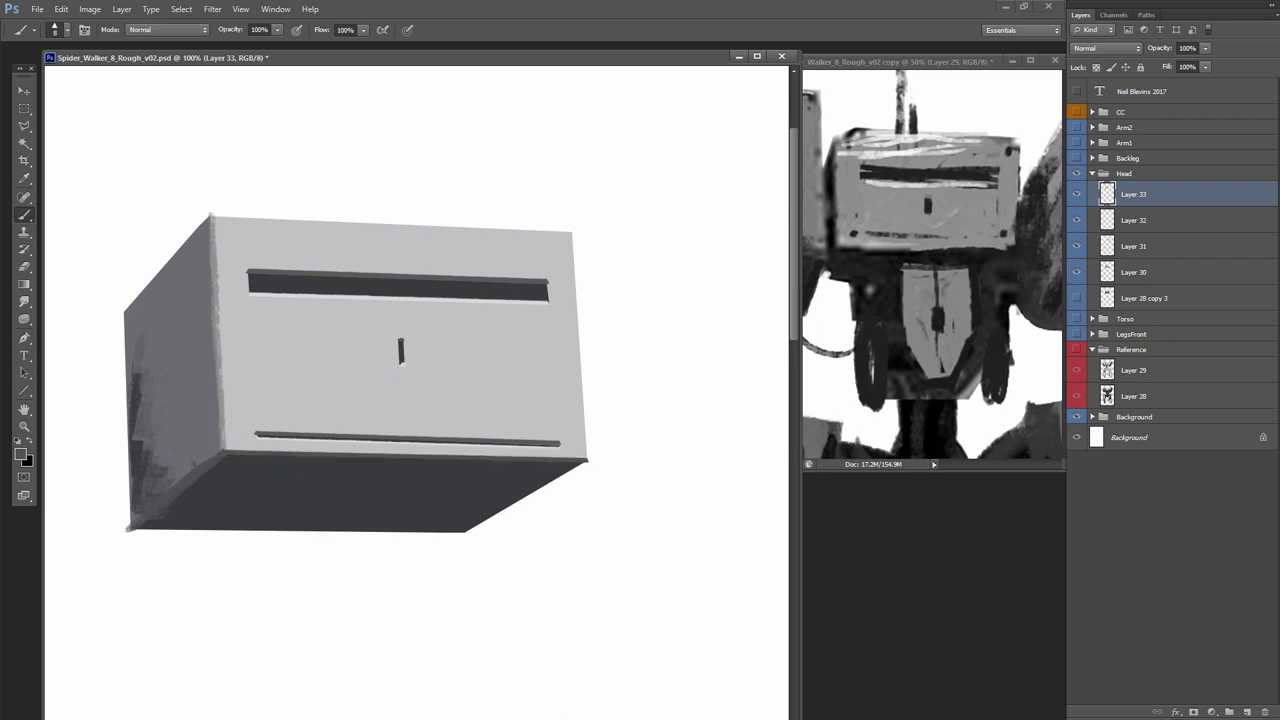
Pick a near-black grey and shade the head's underside with rough strokes fading out from its near side-face corner
alt+click(360, 495)
click(21, 454)
click(360, 367)
click(655, 212)
drag(152, 517, 220, 482)
mouse_move(165, 523)
mouse_down()
mouse_move(380, 525)
mouse_move(244, 481)
mouse_up()
drag(184, 514, 274, 492)
drag(200, 509, 398, 516)
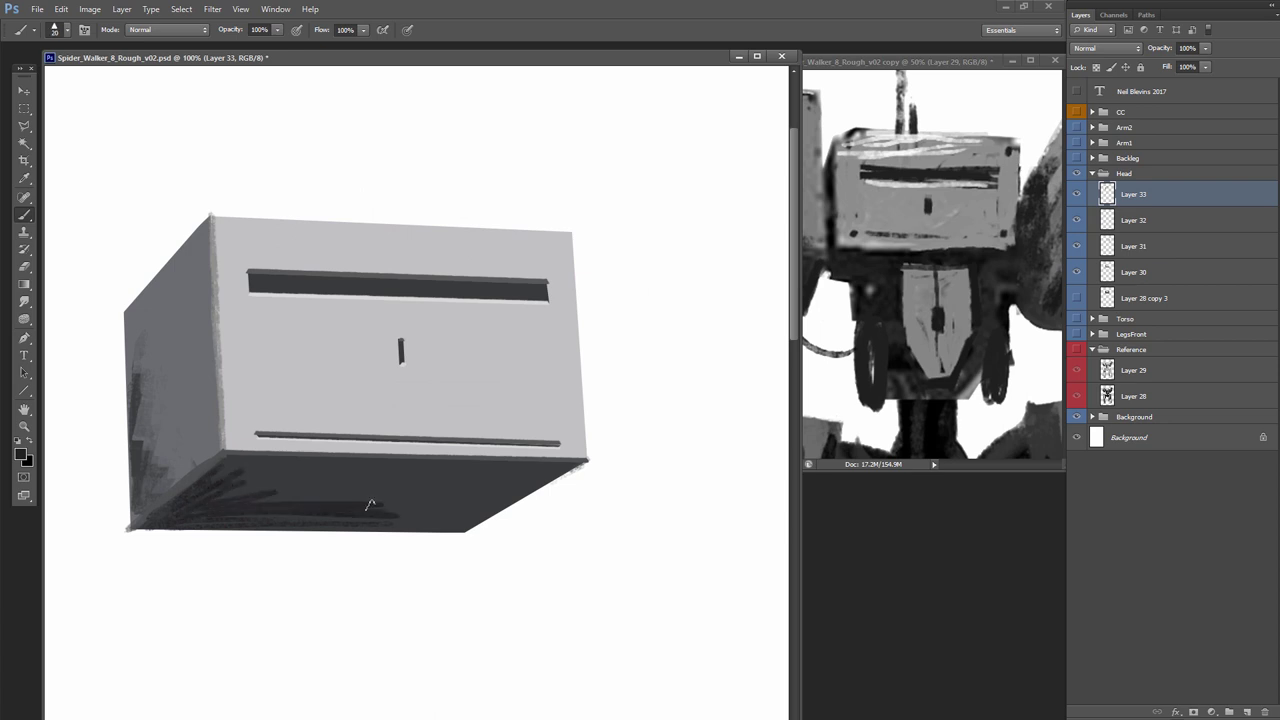
drag(219, 478, 256, 473)
drag(199, 508, 417, 506)
drag(300, 518, 434, 499)
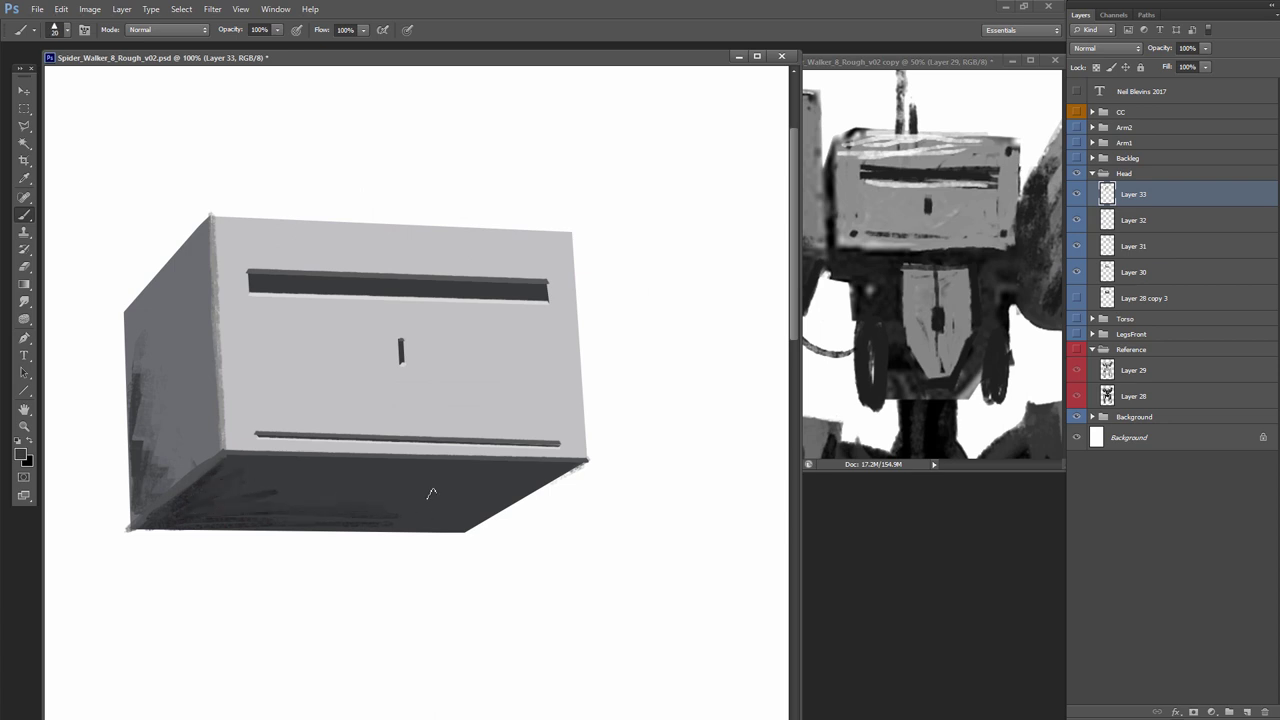
drag(340, 524, 260, 522)
Darken the side face's outer vertical edge and blend its lower edge with grey sampled from the face
drag(128, 316, 138, 448)
alt+click(171, 351)
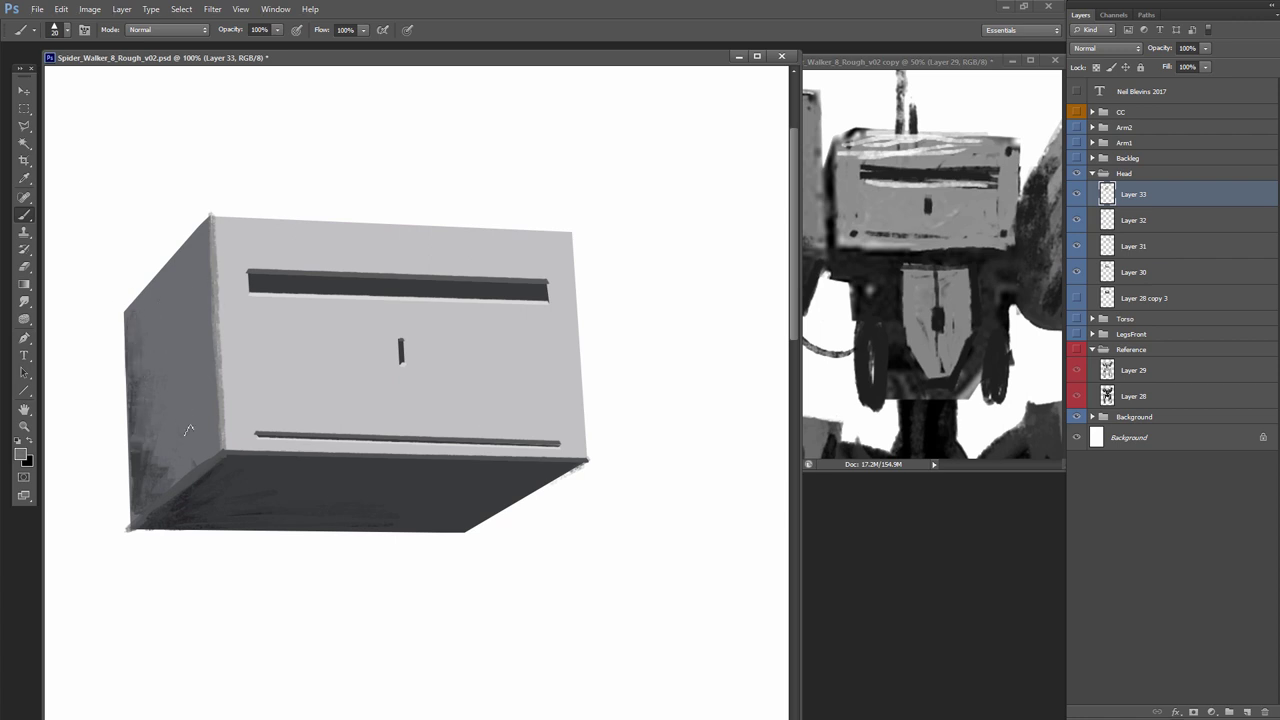
drag(156, 497, 219, 452)
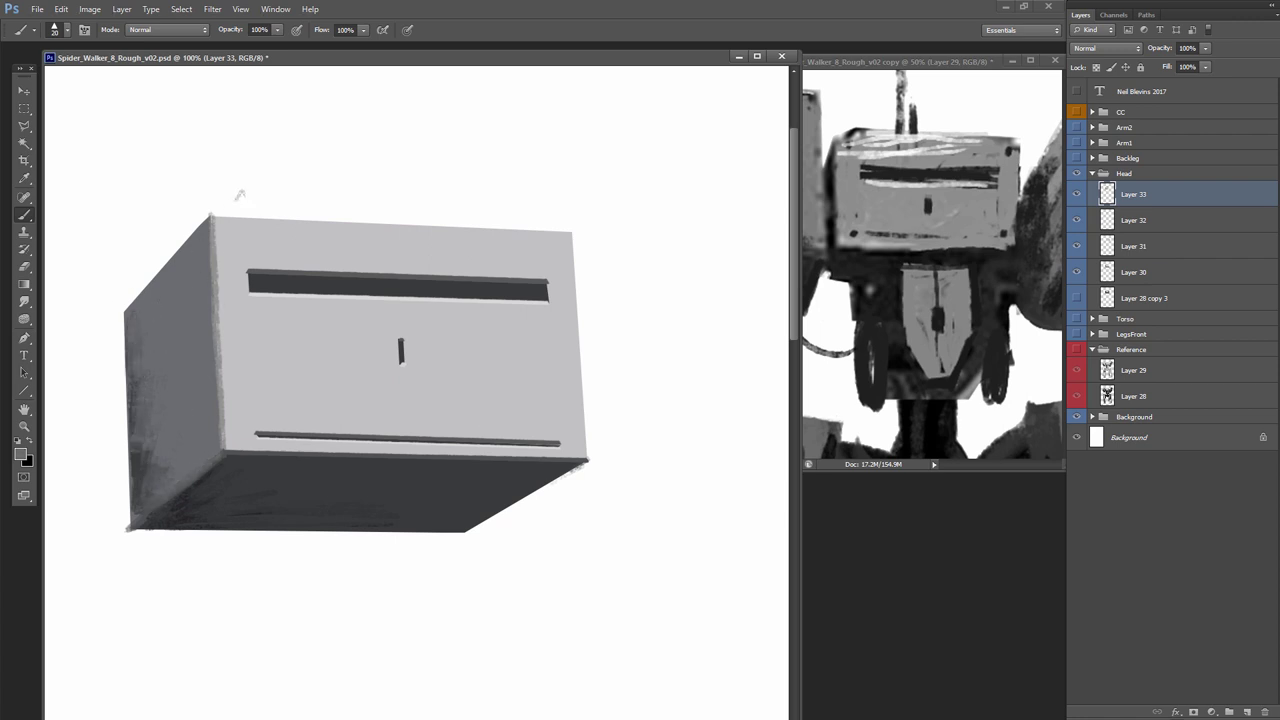
Pick a very light grey and paint a highlight line along the front face's top edge
click(20, 458)
click(370, 231)
click(670, 213)
drag(572, 233, 440, 227)
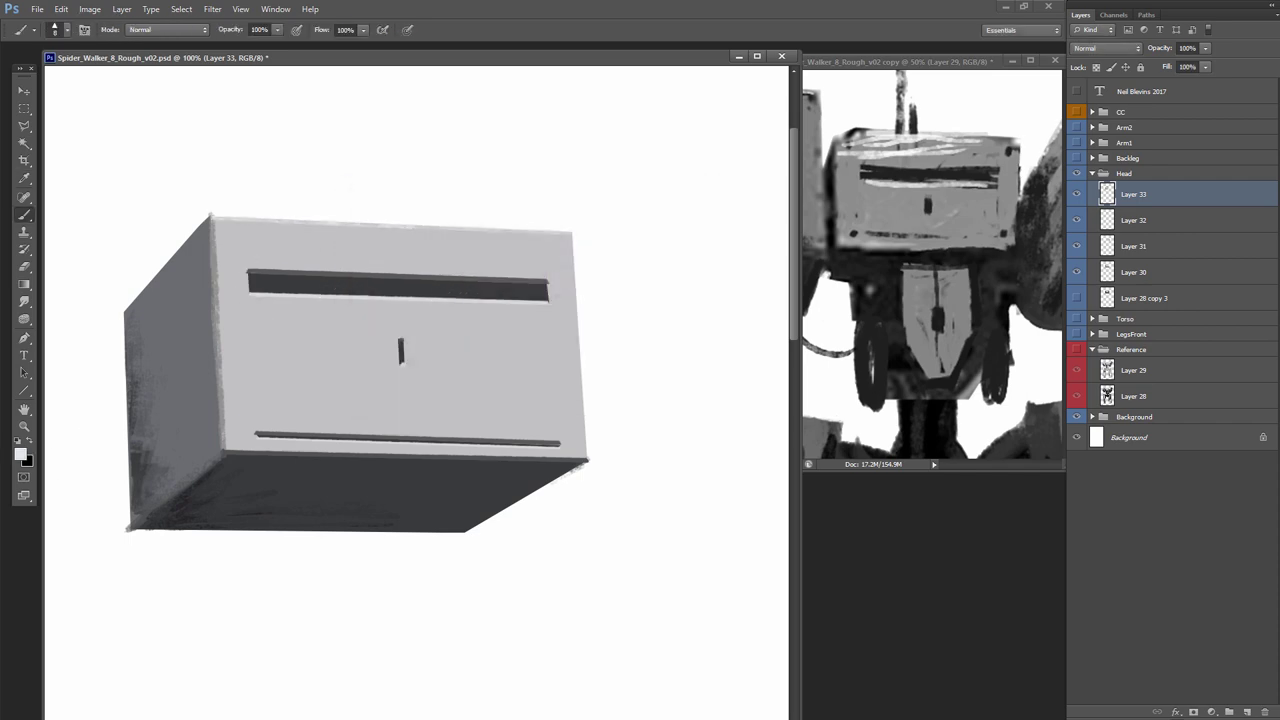
Pick a mid-grey and paint bevel lines along the side face's slanted top edge and the front face's far vertical edge
click(20, 455)
click(668, 212)
drag(210, 216, 123, 308)
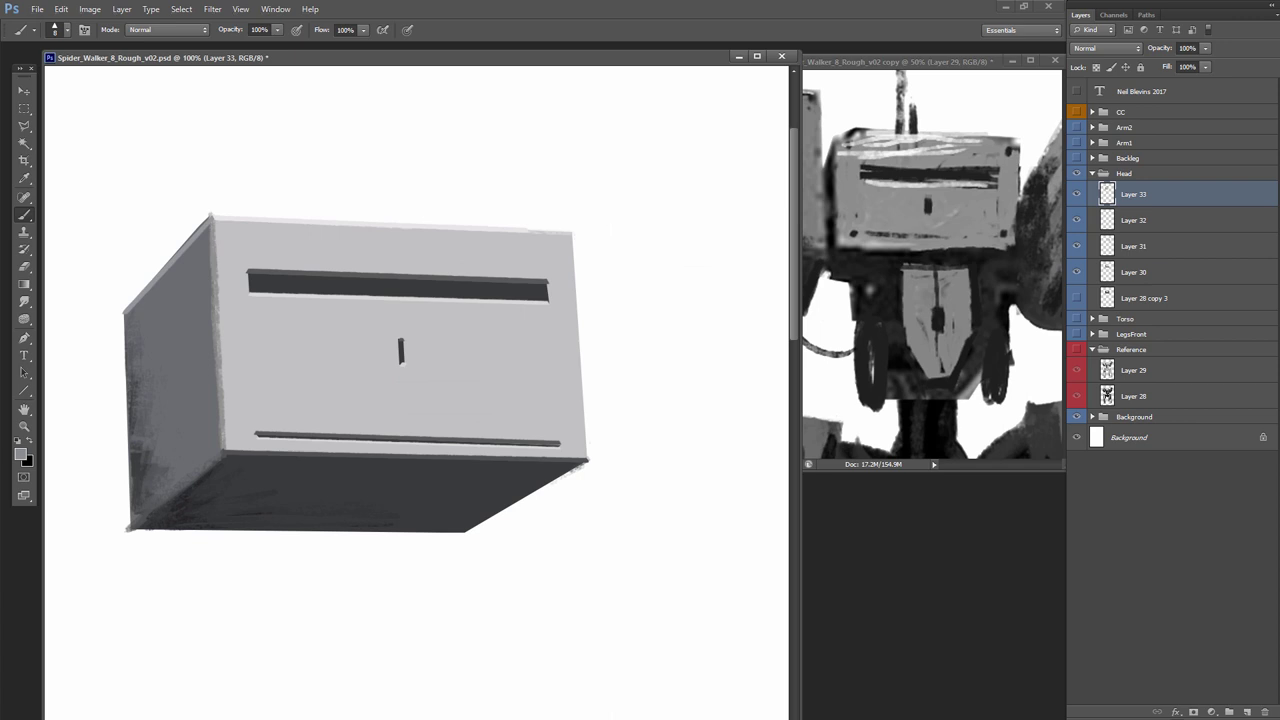
shift+click(587, 459)
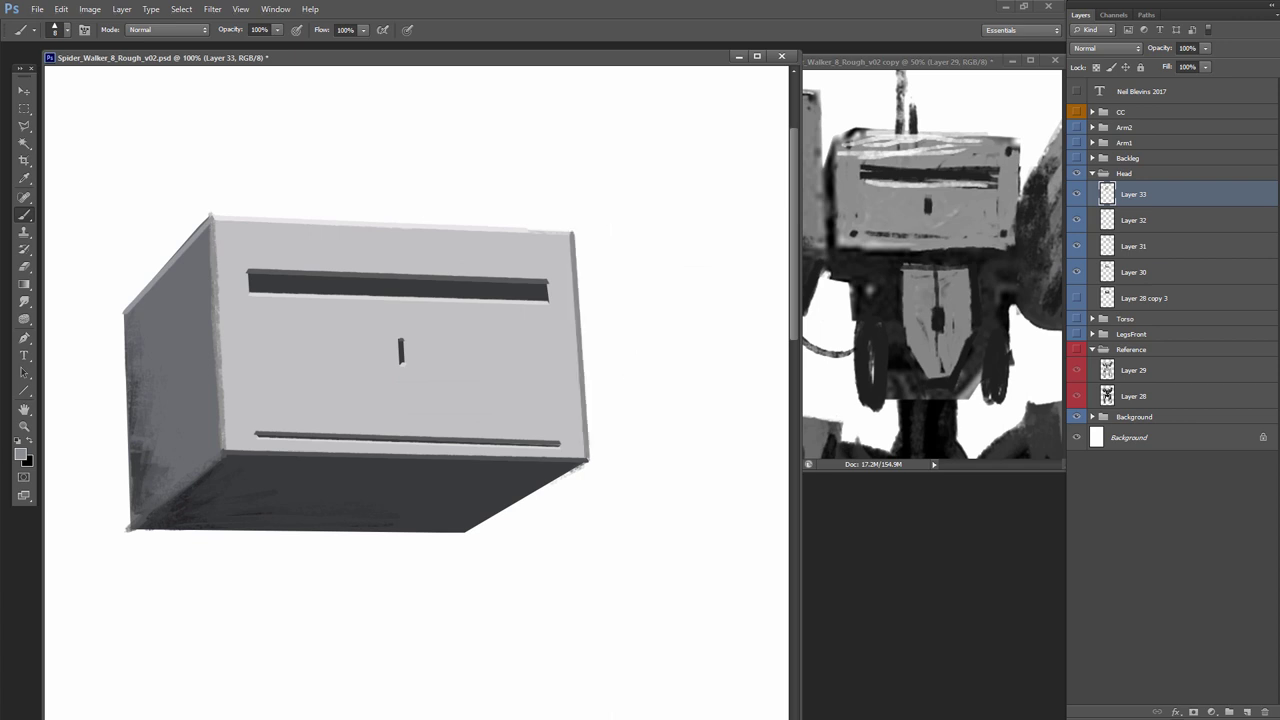
Add light brush strokes over the upper part of the side face in grey sampled from the face
mouse_move(168, 275)
mouse_down()
mouse_move(130, 330)
mouse_move(154, 286)
mouse_up()
alt+click(160, 300)
drag(164, 284, 140, 378)
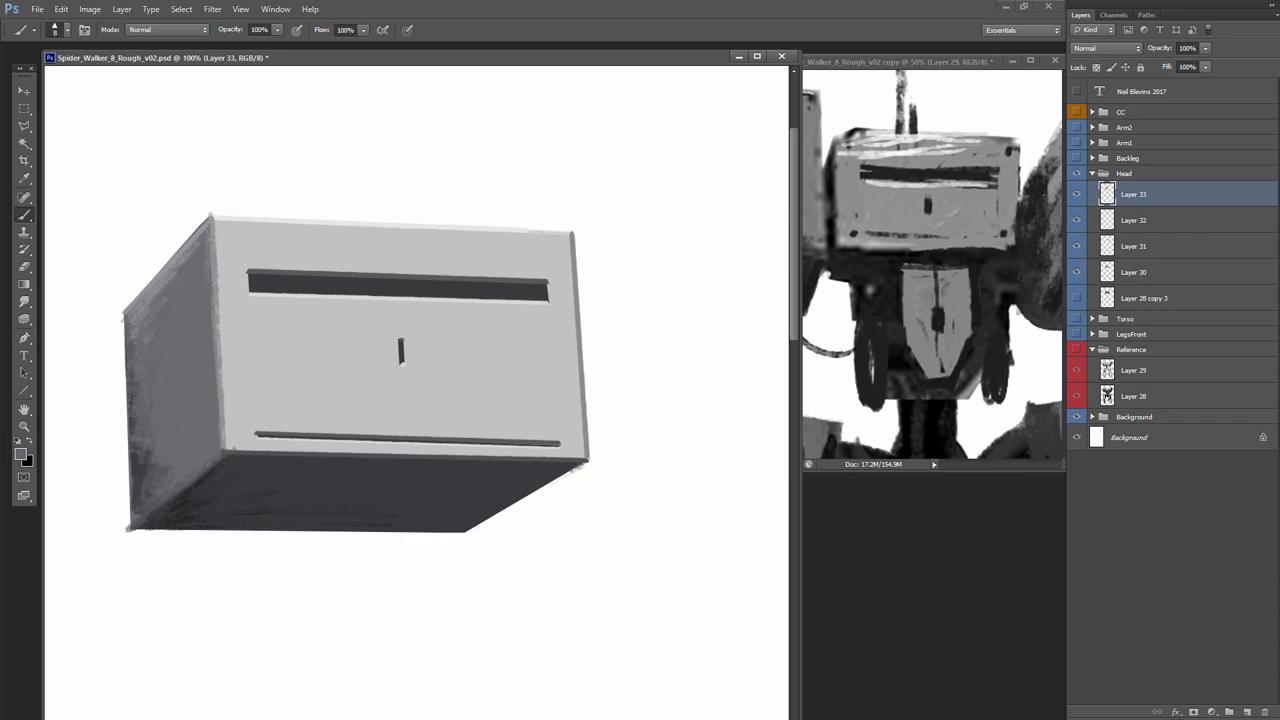
In Tech_Greebles_Misc_01.psd, make an elliptical selection around the yellow machine's round cap and copy it from its layer
click(347, 43)
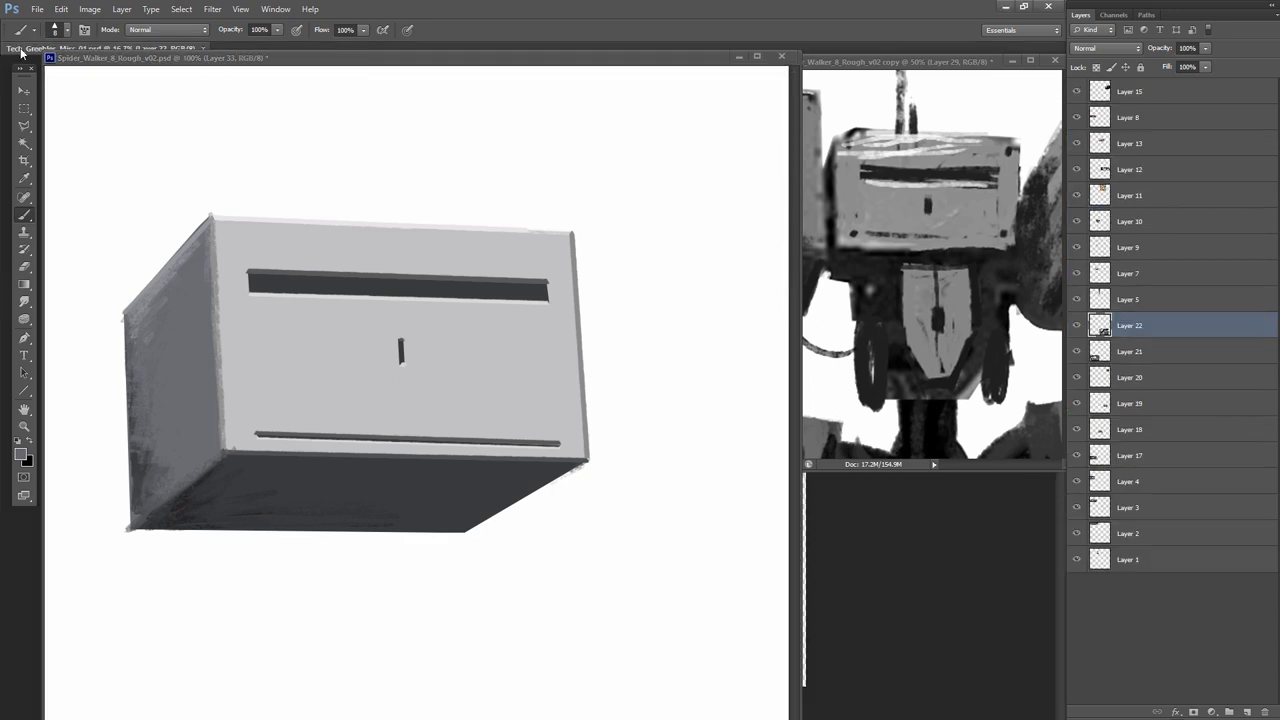
double_click(20, 49)
click(25, 430)
click(403, 286)
click(400, 287)
click(390, 288)
click(375, 290)
click(350, 295)
right_click(24, 109)
click(82, 120)
drag(255, 259, 420, 417)
drag(362, 341, 366, 349)
ctrl+right_click(343, 327)
click(375, 336)
key(ctrl+c)
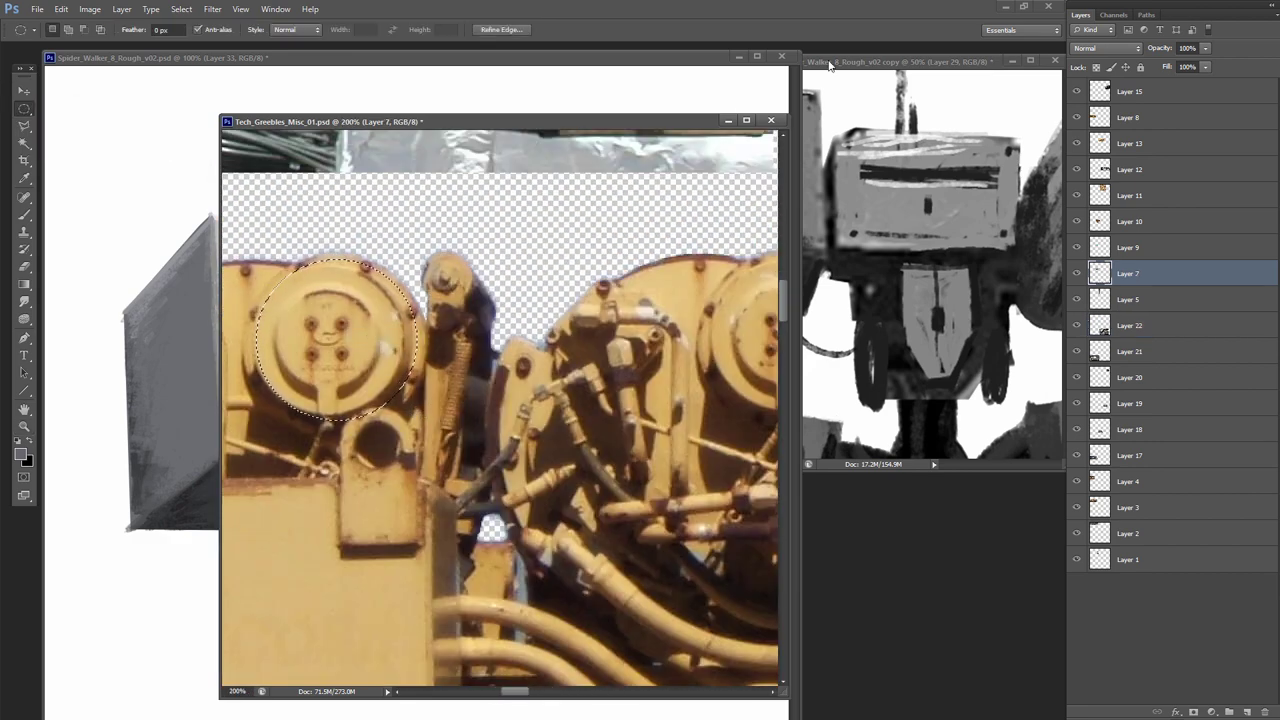
Paste the round cap into the spider walker document and place it at the front face's upper-left corner
click(728, 121)
click(24, 91)
key(ctrl+v)
drag(430, 395, 271, 249)
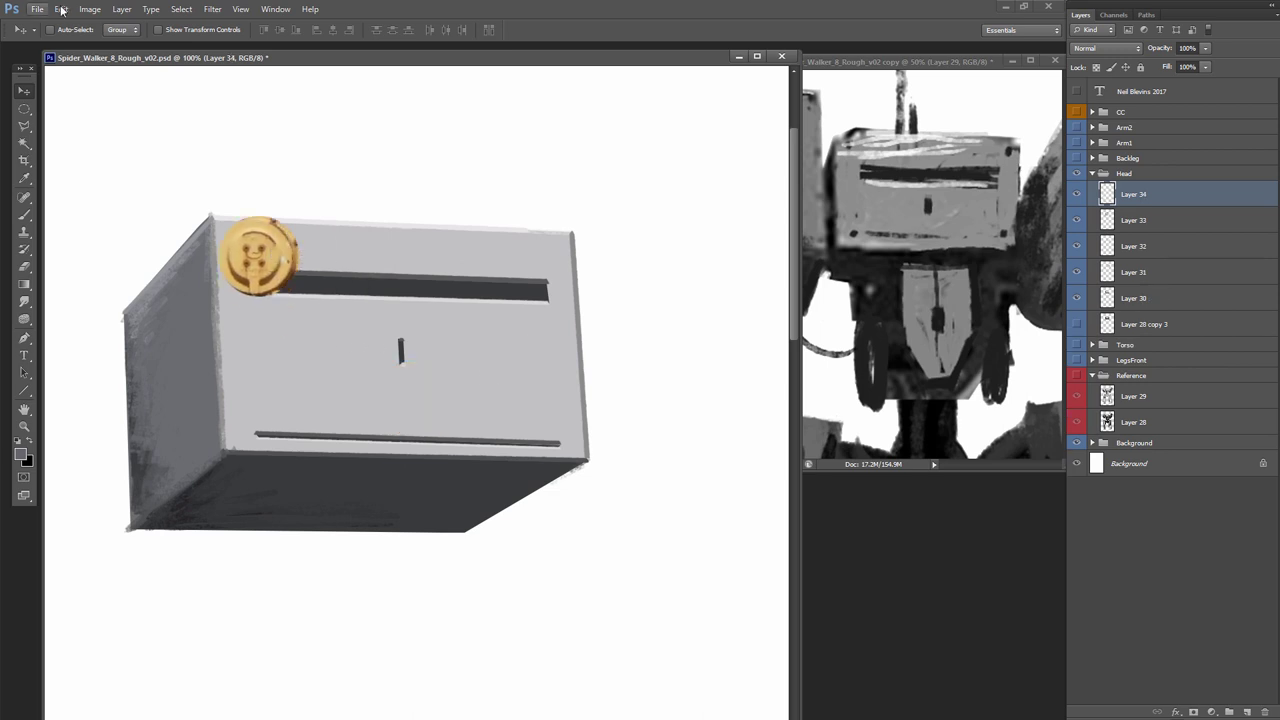
Flip the pasted cap horizontally, rotate it 90° counterclockwise and adjust its position on the front face
click(61, 9)
mouse_move(190, 270)
click(298, 414)
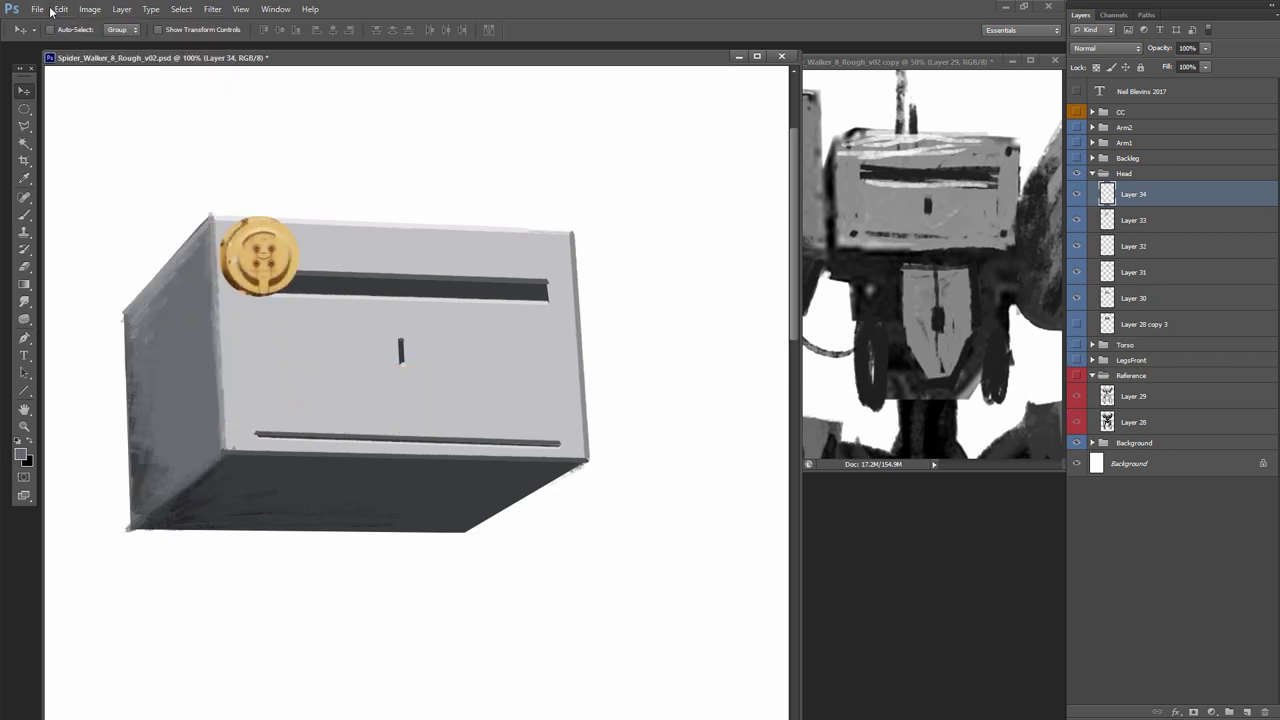
click(61, 9)
mouse_move(150, 269)
click(290, 393)
mouse_move(258, 274)
mouse_down()
mouse_move(271, 273)
mouse_move(258, 260)
mouse_up()
key(shift+Up)
Scale the cap down to a small bolt in the front face's upper-left corner and flip it vertically
click(61, 9)
click(100, 251)
drag(298, 308, 233, 254)
key(Return)
click(61, 9)
mouse_move(150, 266)
click(274, 430)
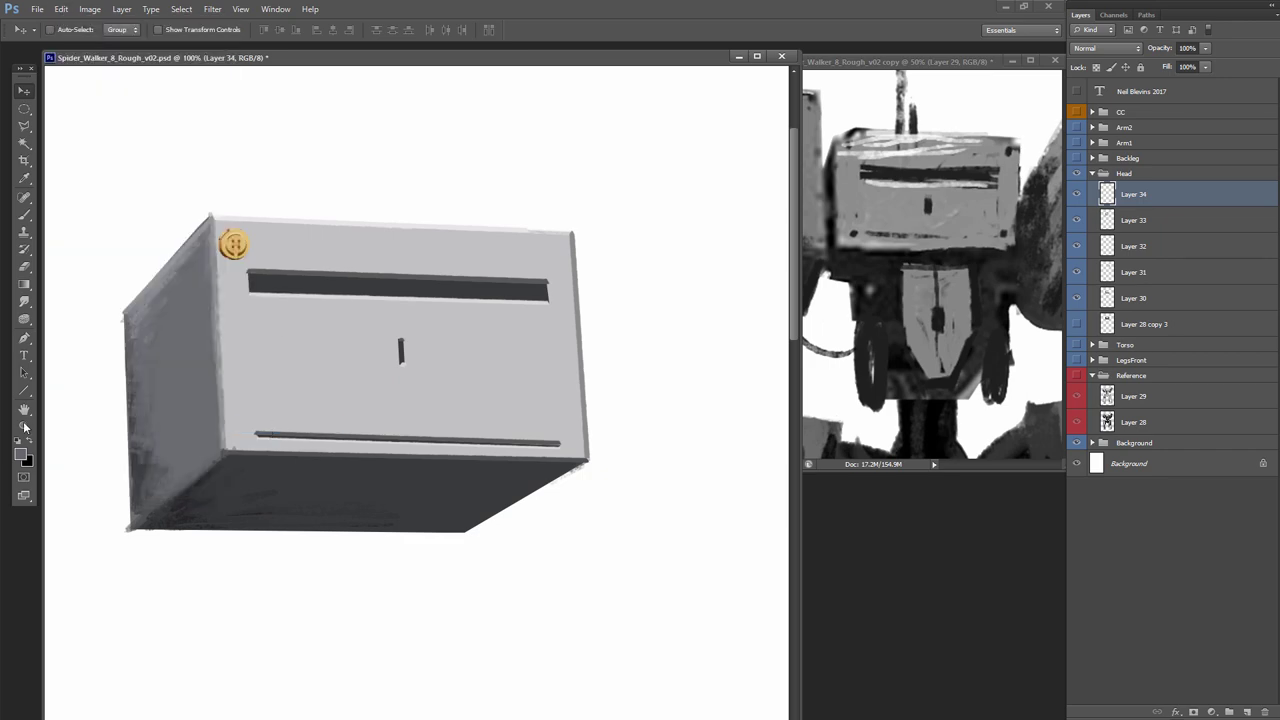
Desaturate the cap layer to match the grey head
click(25, 426)
click(218, 219)
click(90, 9)
mouse_move(109, 43)
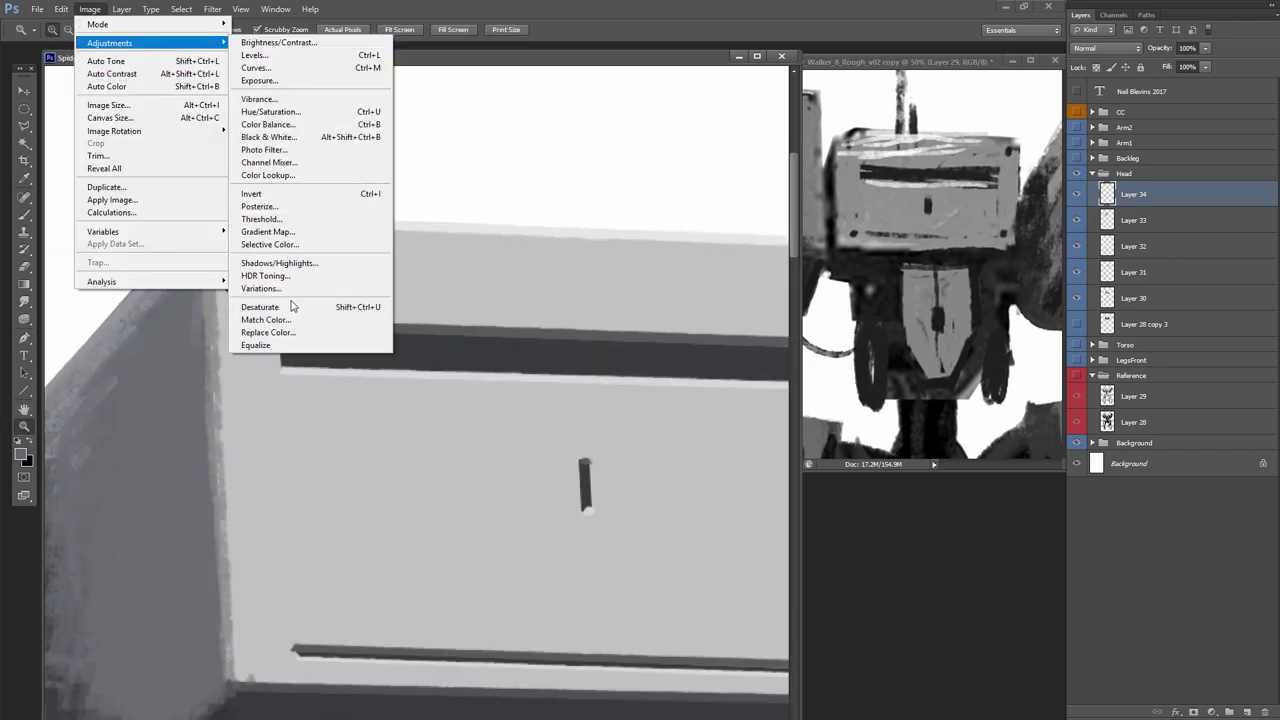
click(293, 307)
Distort the cap by its corner points to follow the perspective of the front face
click(61, 9)
mouse_move(150, 263)
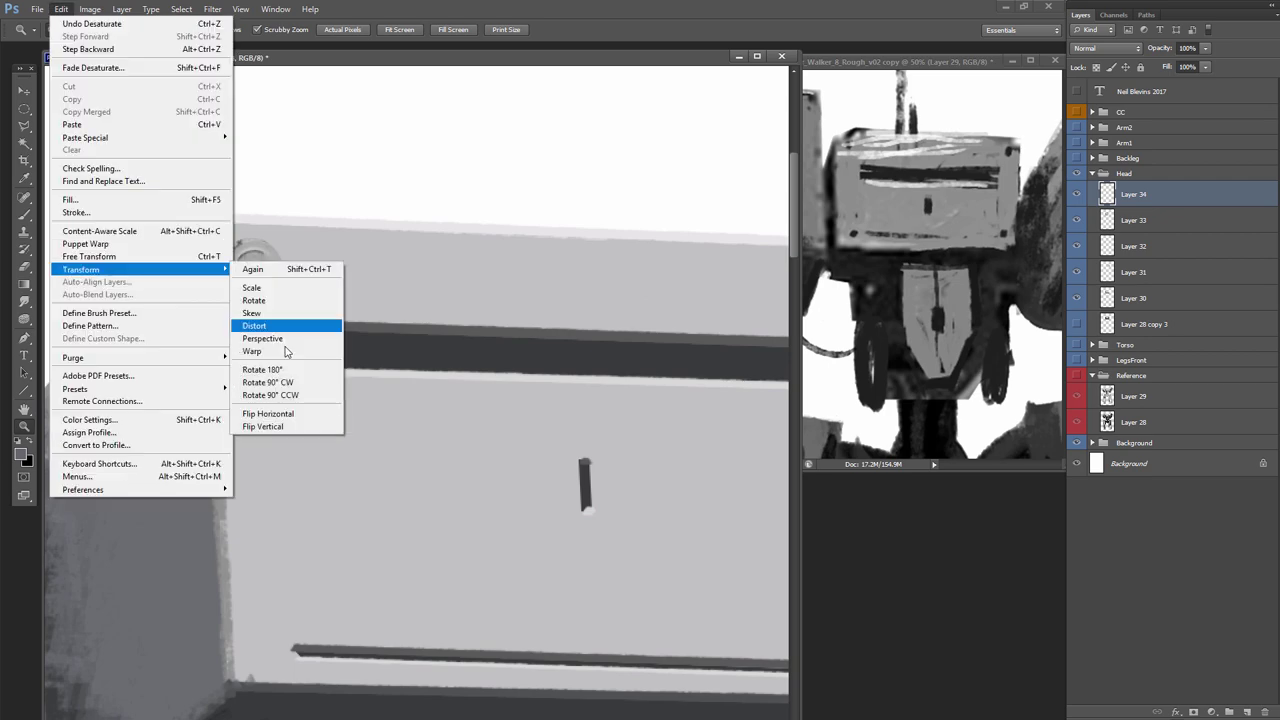
click(286, 325)
drag(282, 300, 292, 299)
drag(281, 239, 277, 239)
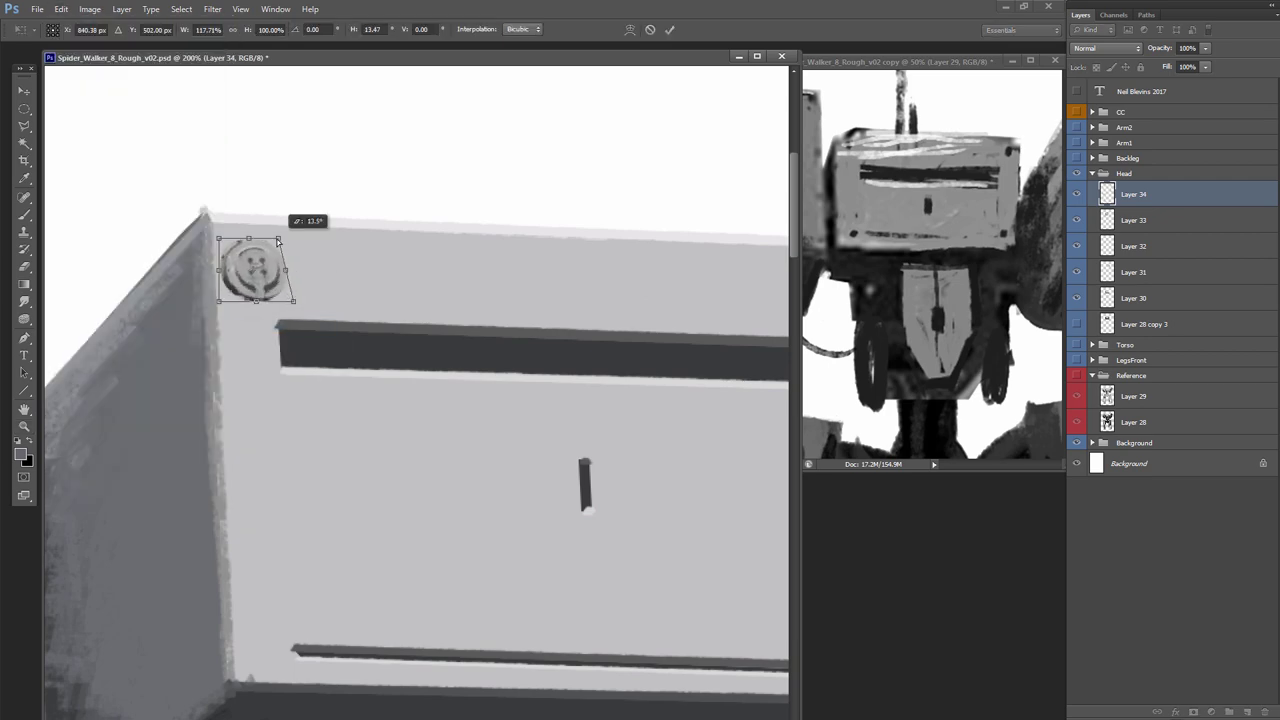
drag(293, 302, 287, 302)
key(Return)
Outline the cap with a dark stroke around an elliptical selection and deselect
click(23, 93)
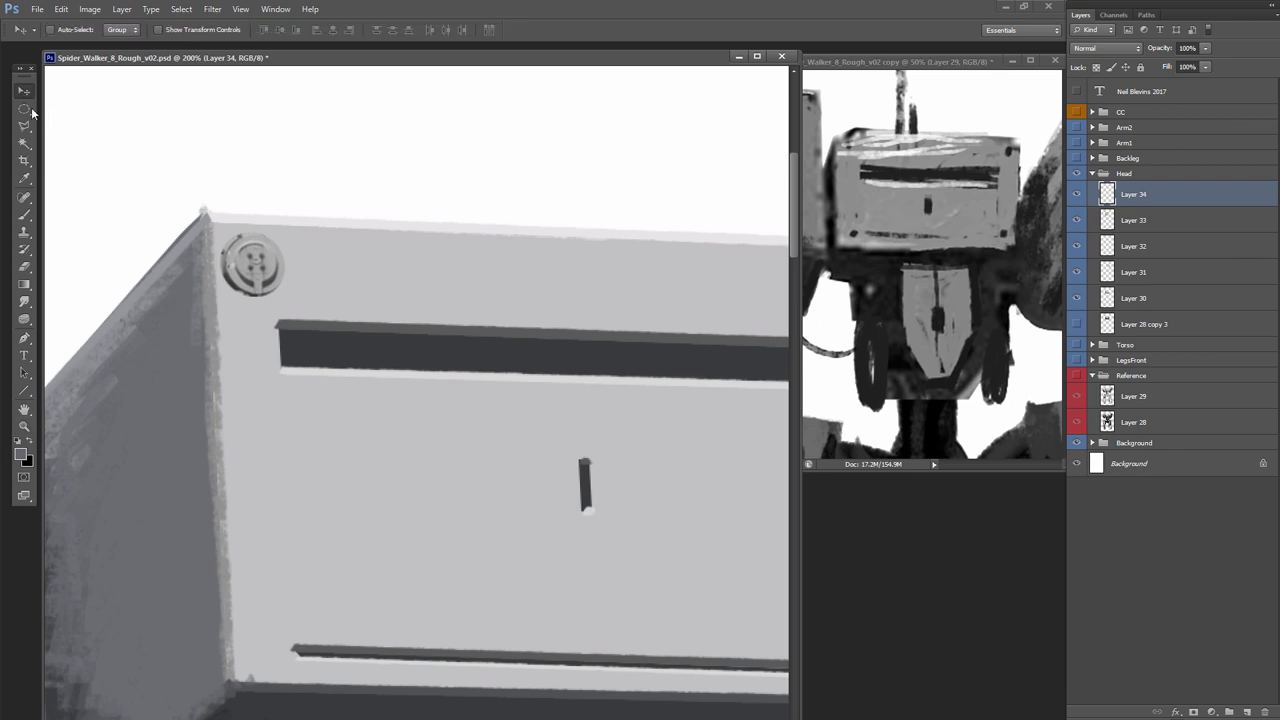
click(24, 108)
drag(221, 234, 283, 297)
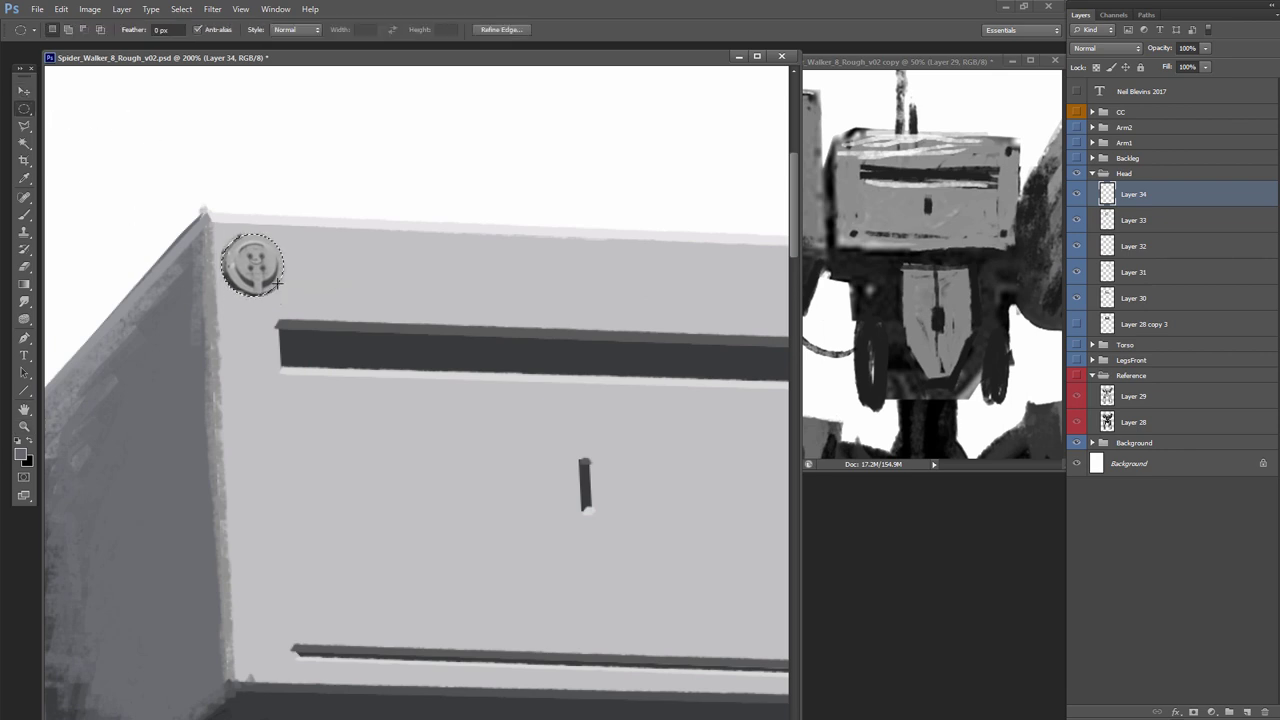
key(b)
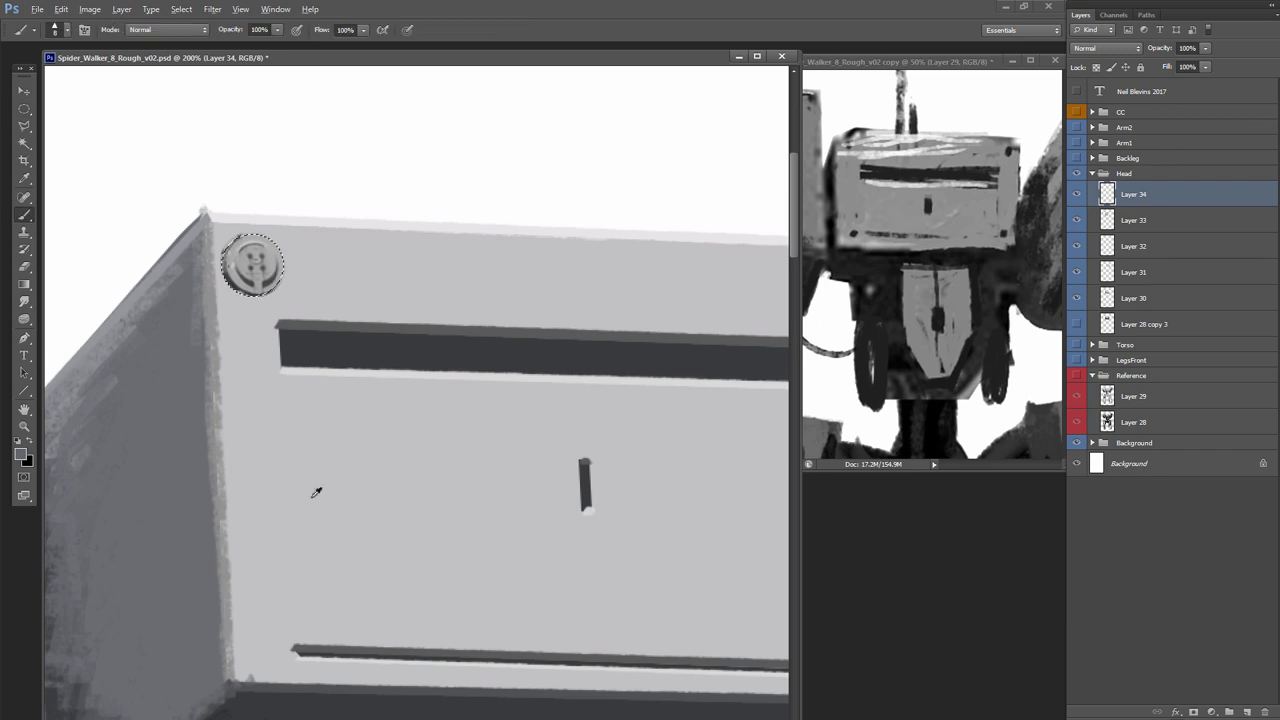
click(66, 11)
click(107, 211)
key(Return)
key(ctrl+d)
Duplicate the cap layer and move the copy to the front face's upper-right corner
click(25, 427)
alt+click(268, 372)
alt+click(268, 372)
alt+click(268, 372)
click(417, 246)
click(417, 246)
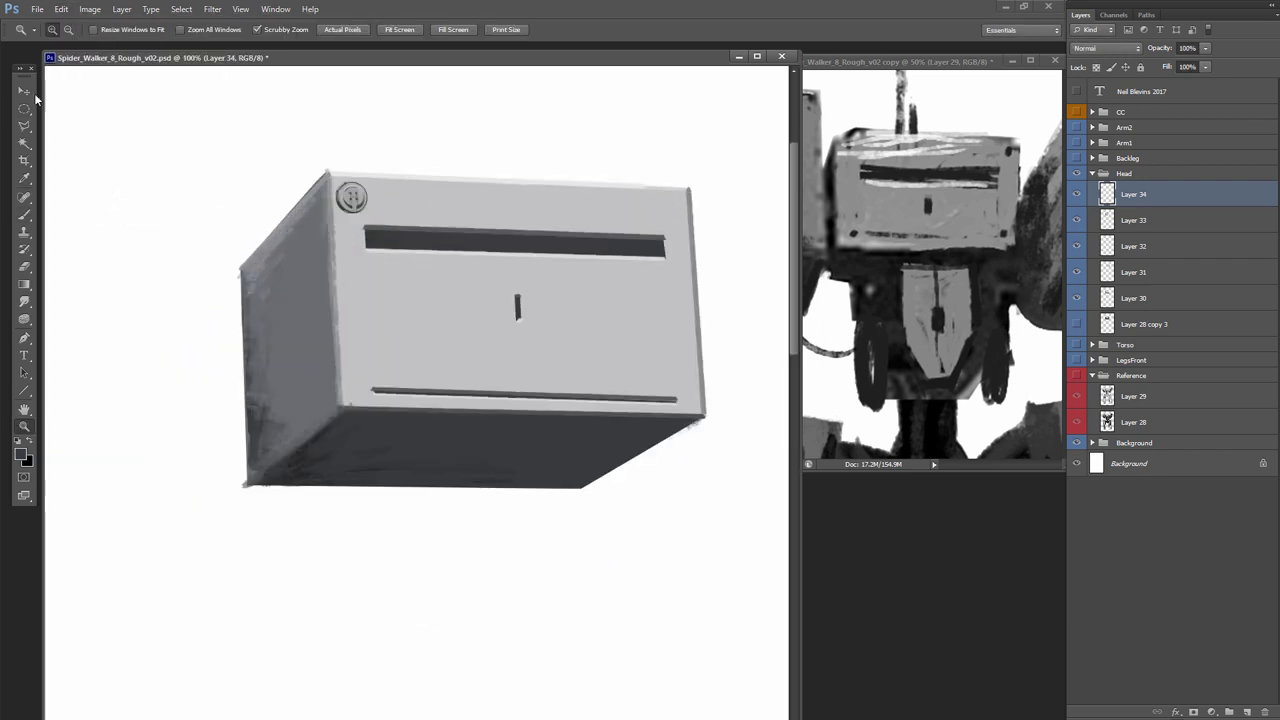
click(25, 91)
key(ctrl+j)
key(Return)
drag(374, 224, 691, 236)
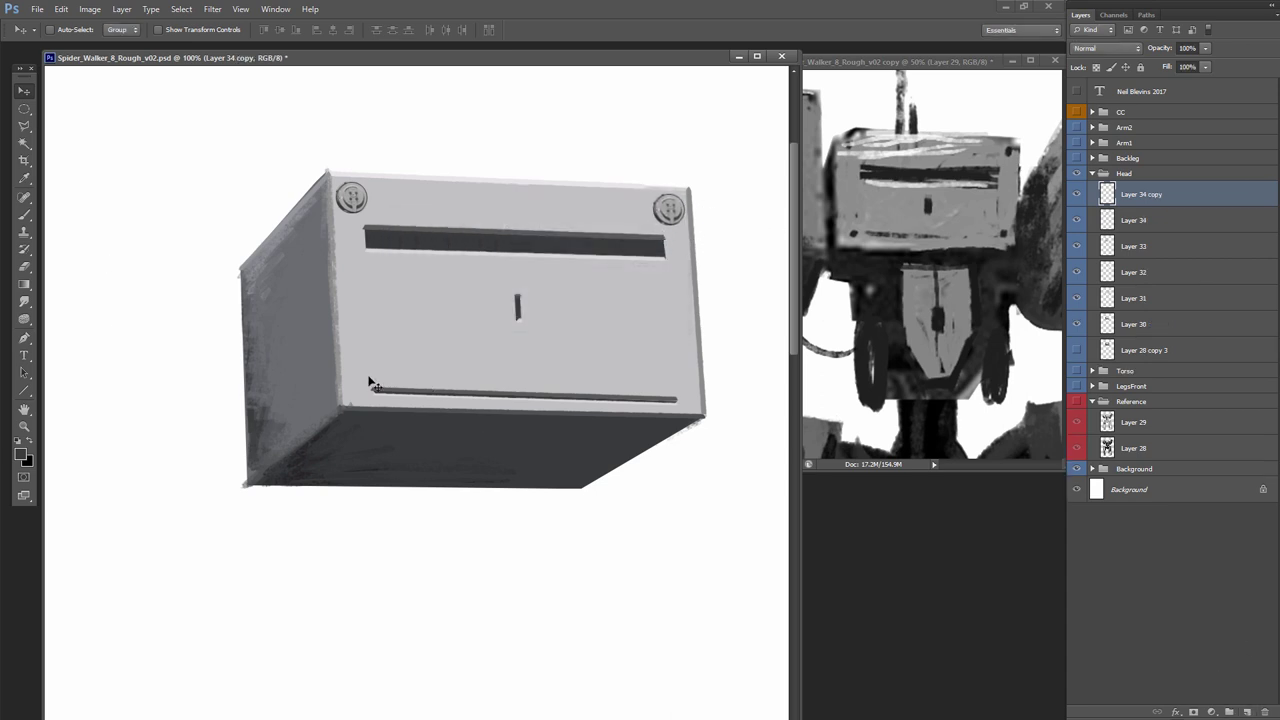
Add a new layer above the cap copy and choose the 36 px brush preset
click(29, 216)
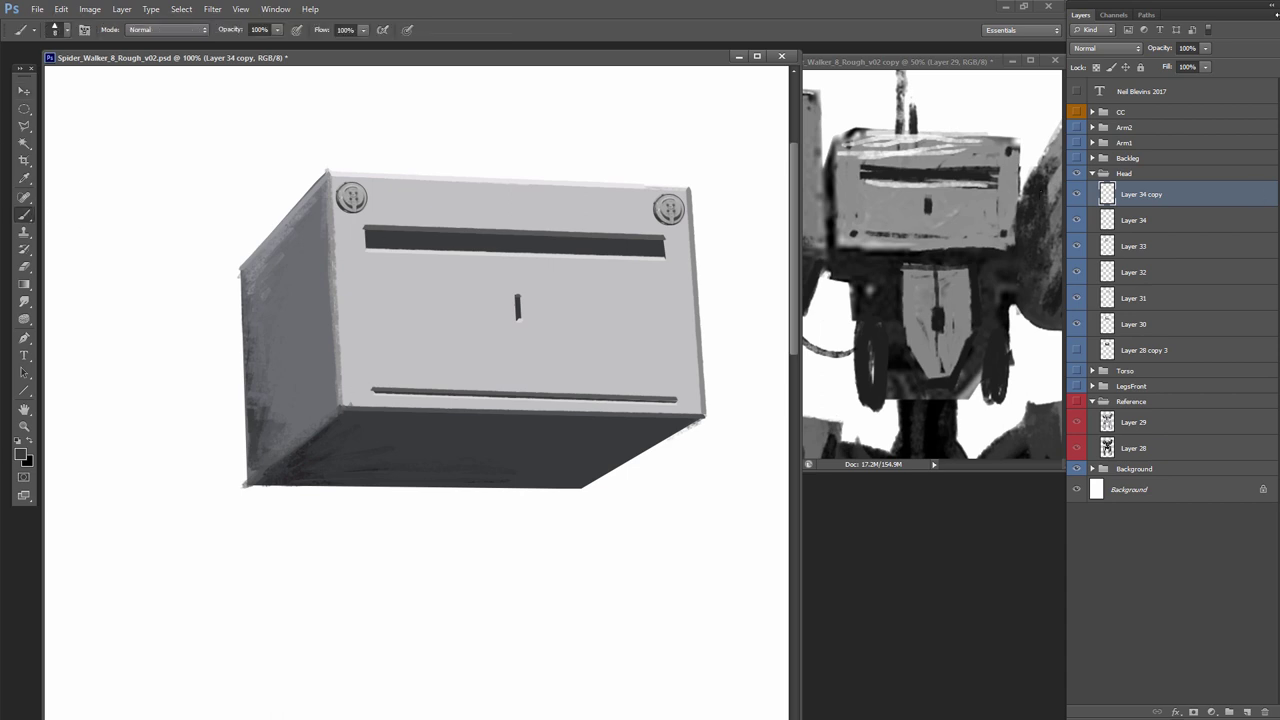
key(ctrl+shift+n)
key(Return)
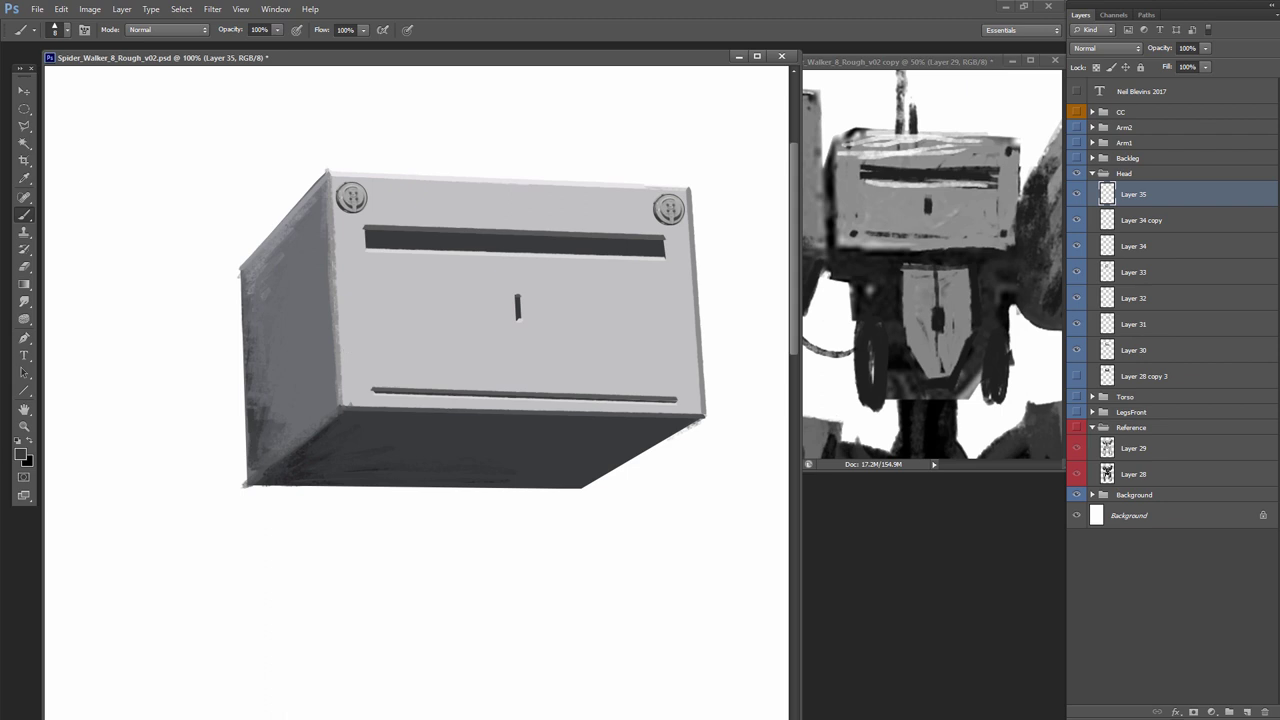
click(68, 31)
click(80, 153)
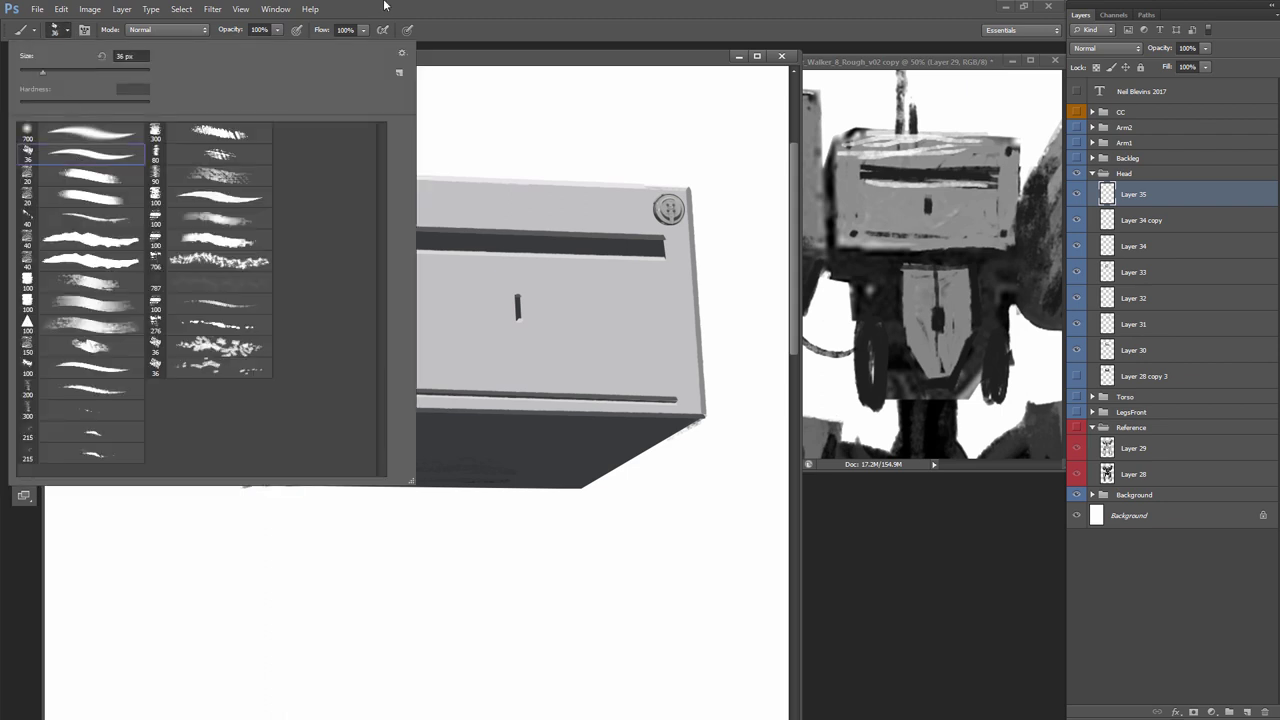
click(440, 32)
click(25, 427)
click(346, 347)
click(346, 358)
key(b)
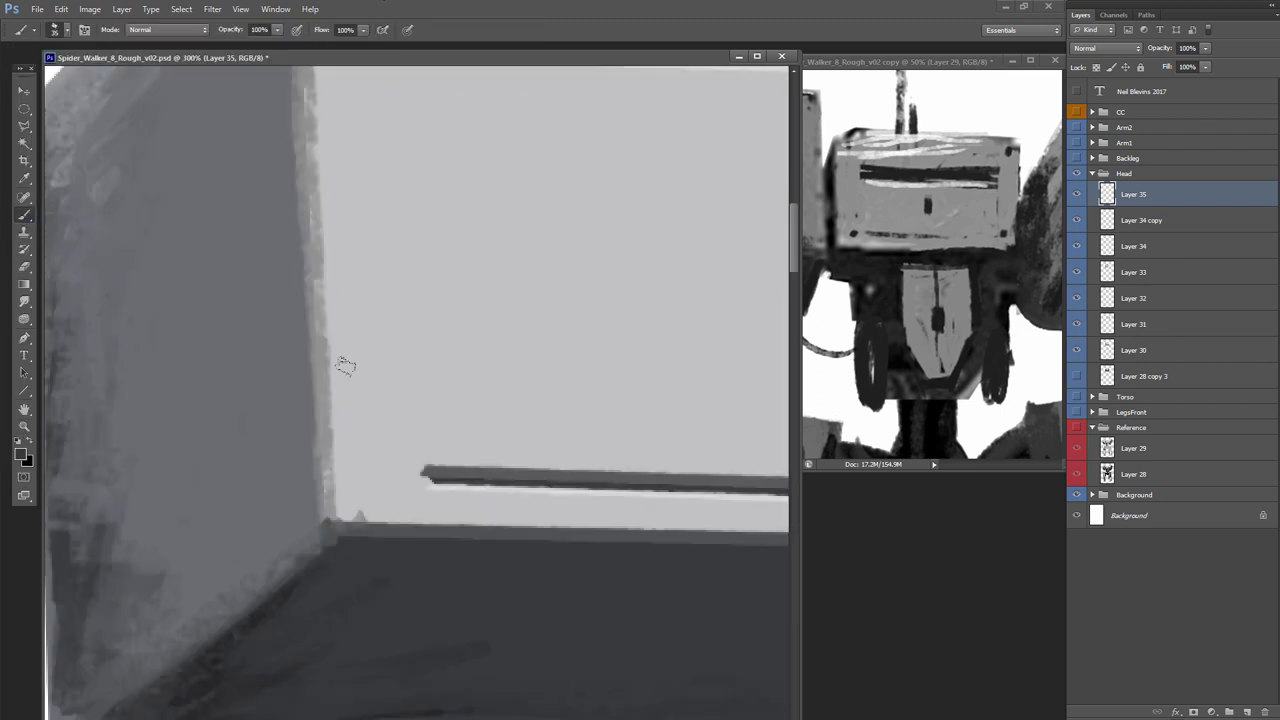
Paint two small dark bolt holes with light lower edges near the front face's lower-left corner
drag(345, 366, 356, 372)
click(362, 481)
key(i)
click(450, 405)
click(20, 454)
click(666, 213)
key(b)
drag(348, 377, 366, 377)
alt+click(270, 604)
drag(372, 474, 357, 474)
click(360, 366)
alt+click(361, 366)
Paint two matching bolt holes near the front face's lower-right corner and a small dark notch above the wide slot
drag(530, 716, 589, 714)
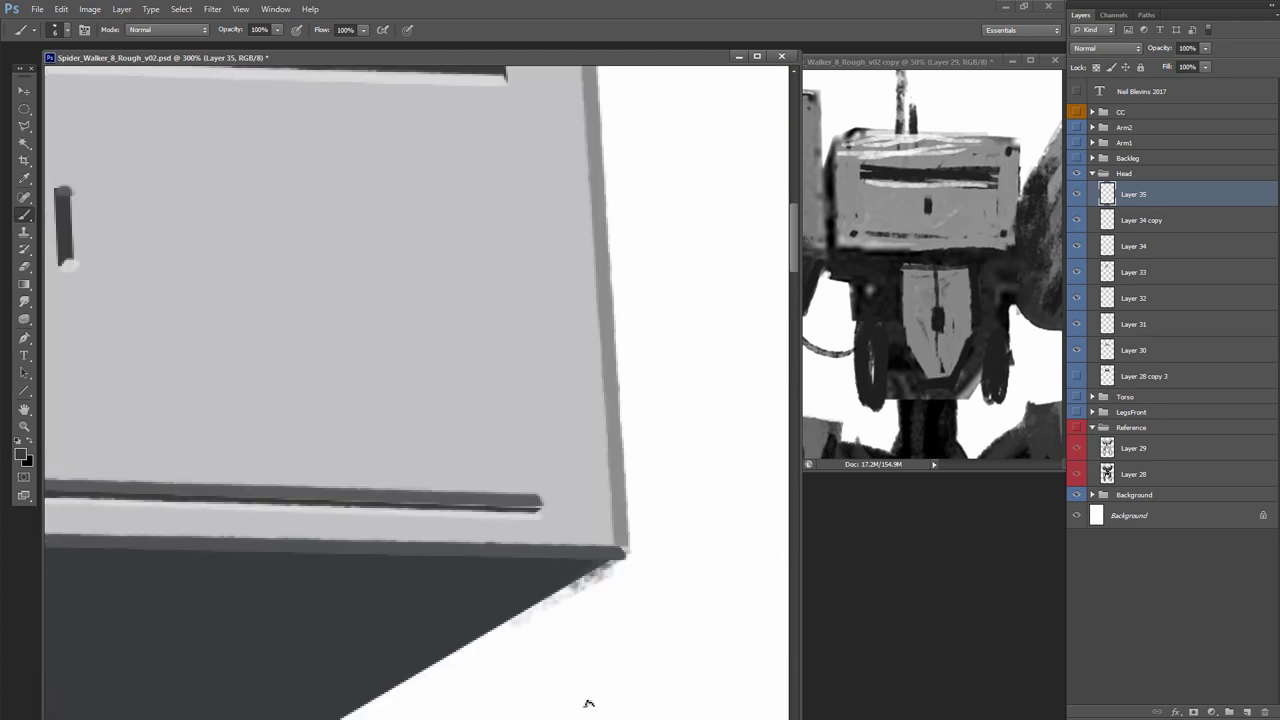
double_click(24, 426)
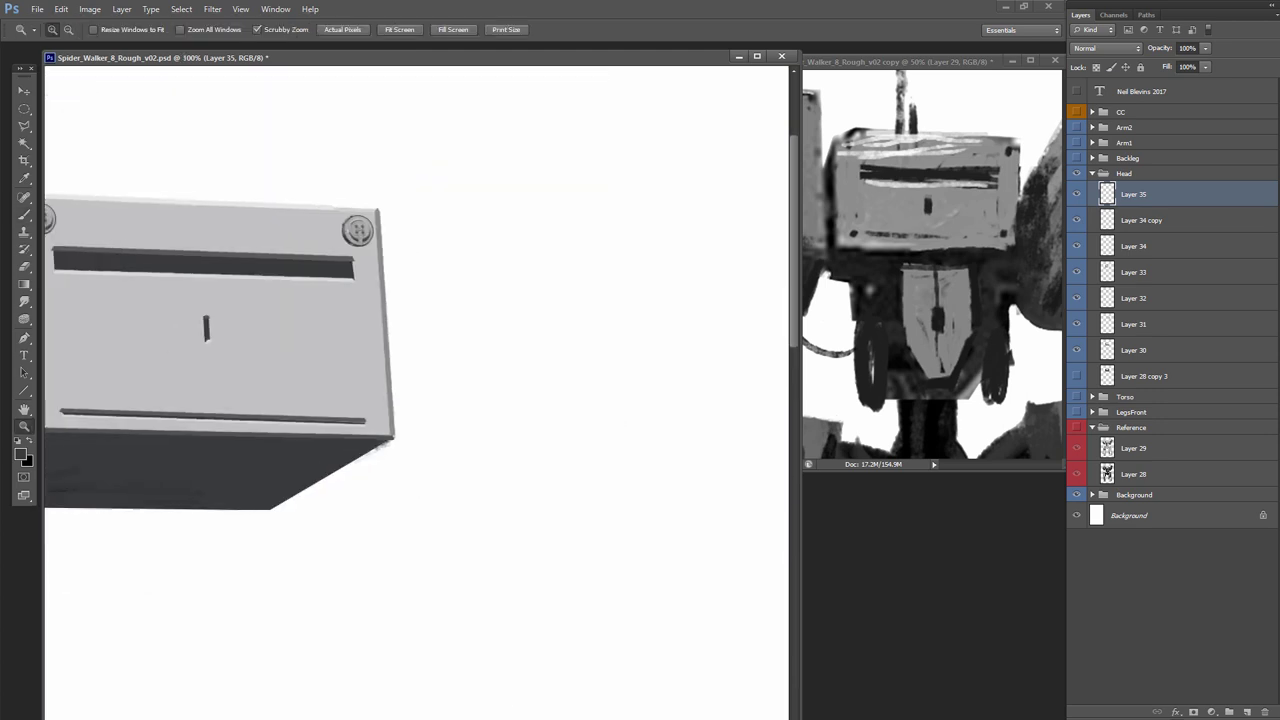
click(24, 218)
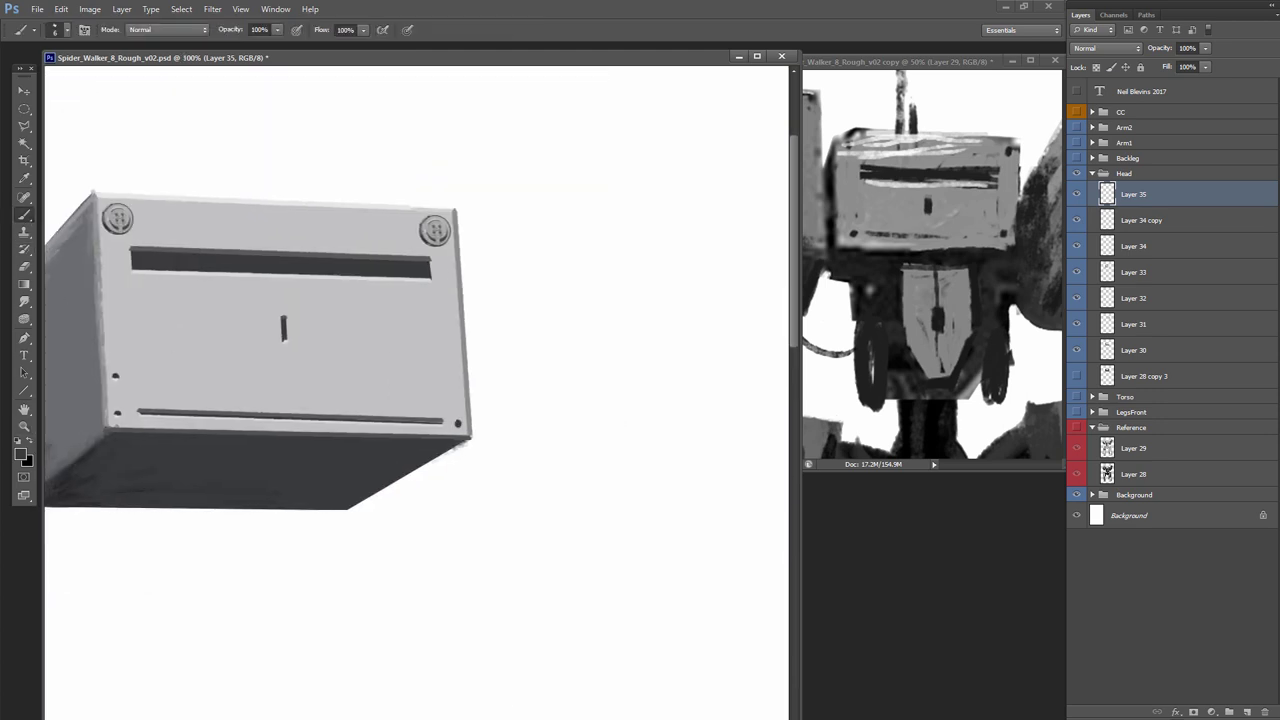
alt+click(115, 379)
drag(620, 718, 559, 718)
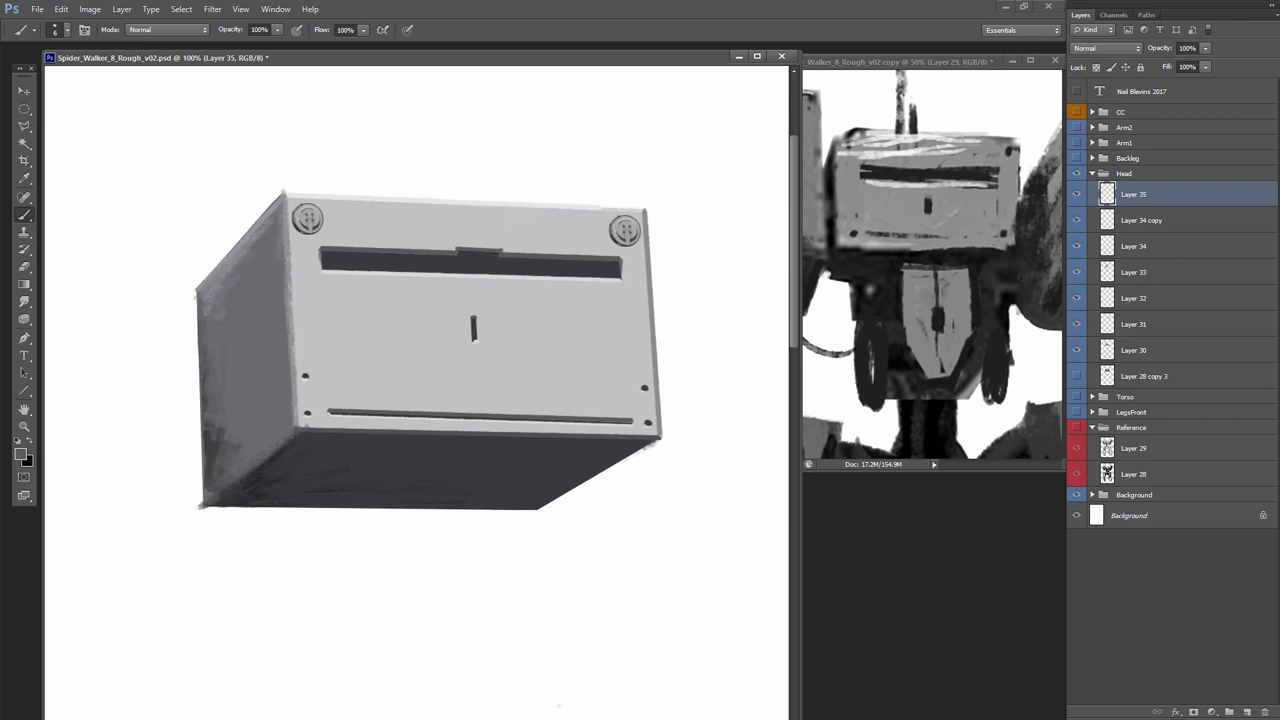
Open the Smudge_011.png texture and marquee-select a large square area in its upper part, closing the texture window afterward
key(v)
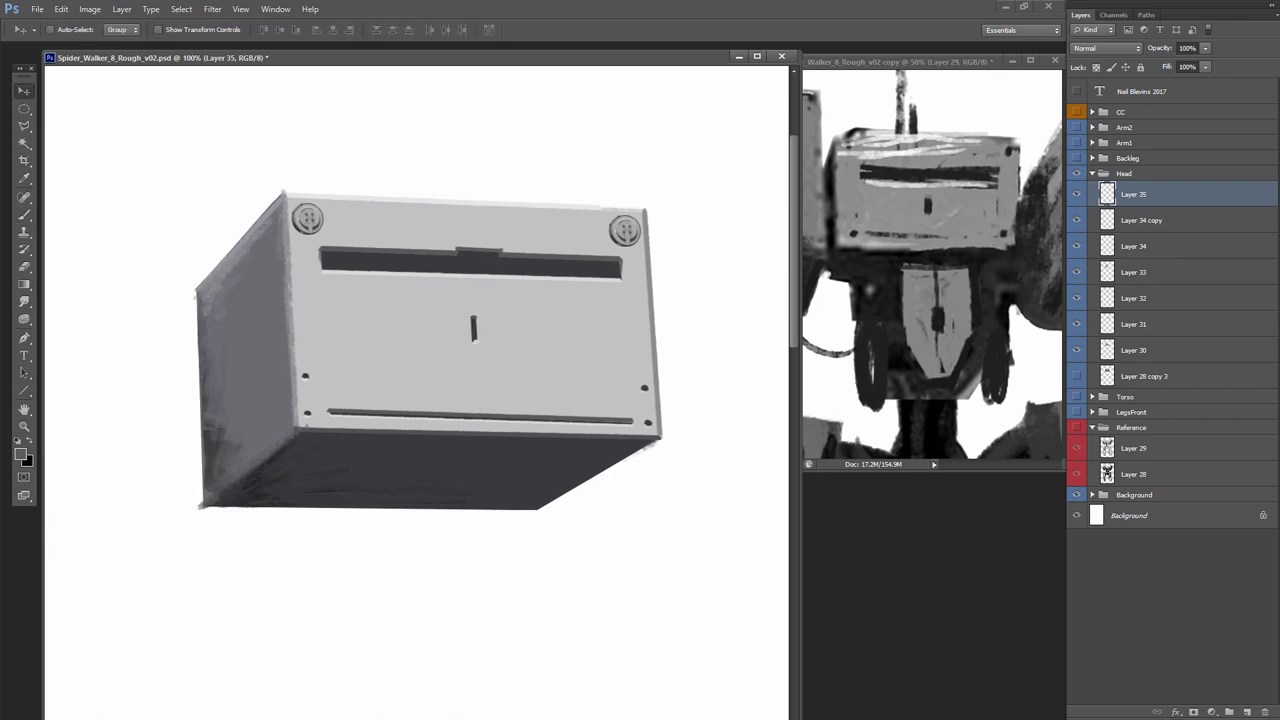
drag(369, 60, 366, 49)
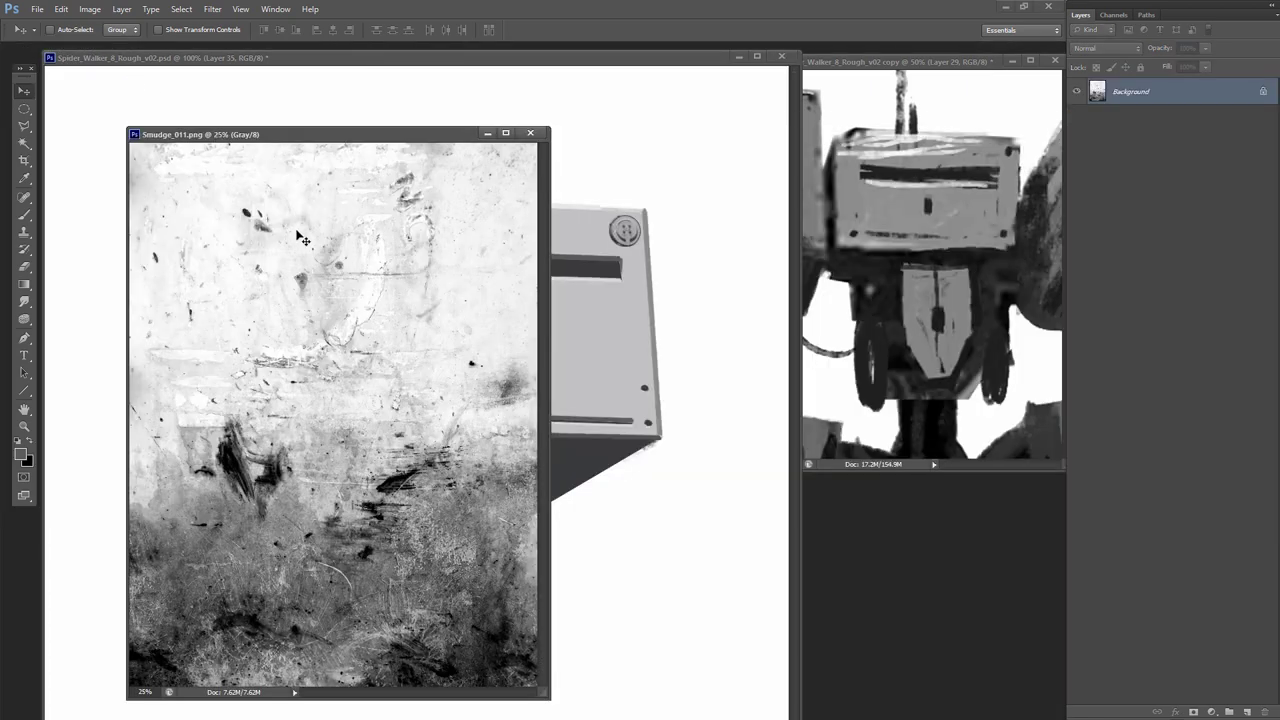
key(m)
mouse_move(159, 209)
mouse_down()
mouse_move(177, 267)
mouse_move(503, 555)
mouse_up()
click(530, 133)
key(v)
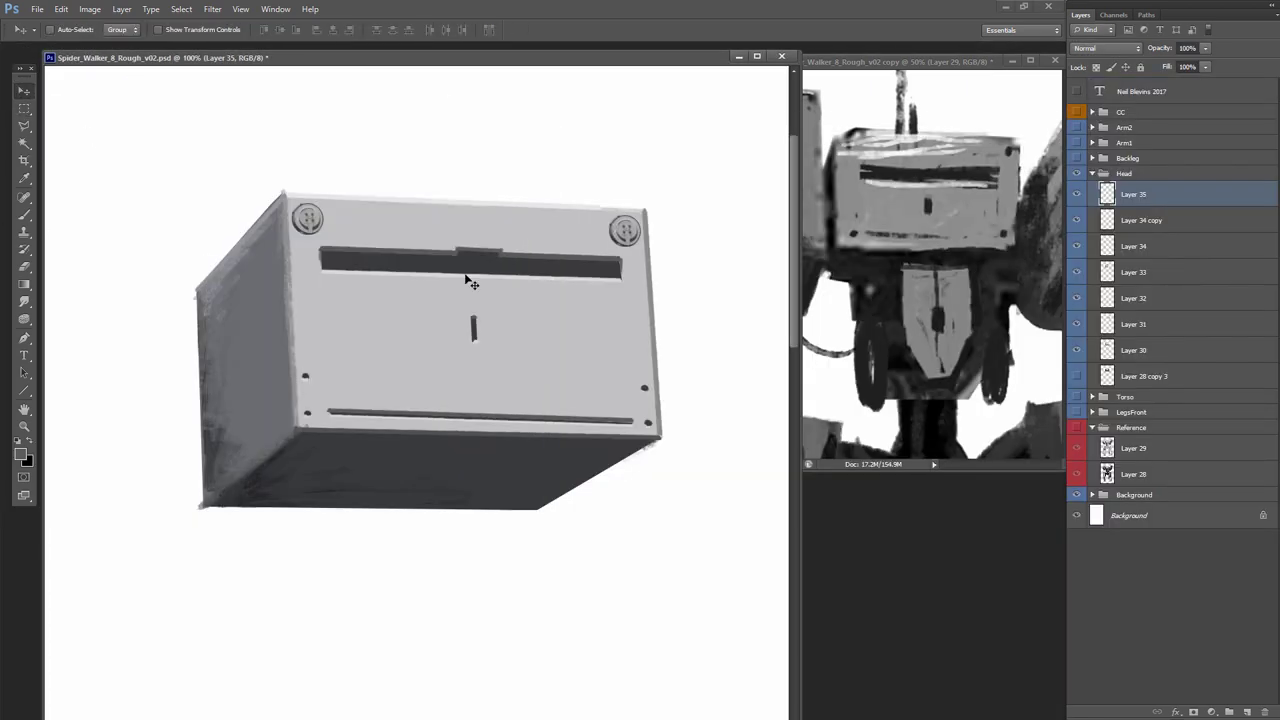
Merge Layer 35, Layer 34 copy and Layer 34 into one layer and name it Details
click(1076, 220)
click(1076, 220)
click(1076, 246)
click(1076, 246)
shift+click(1140, 246)
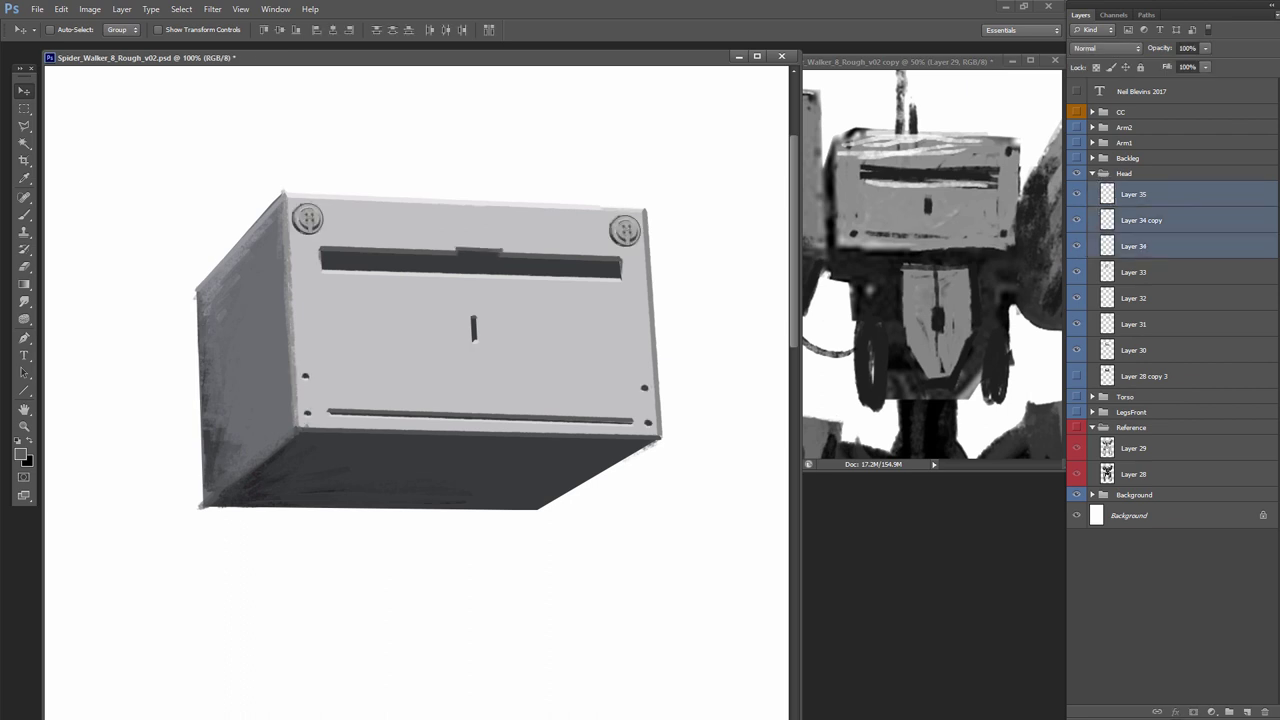
key(ctrl+e)
double_click(1134, 194)
text(cltails)
key(Return)
Hide the Details layer, merge Layers 32, 31 and 30, and name the merged layer Shape
mouse_move(1076, 196)
mouse_down()
mouse_move(1079, 284)
mouse_move(1078, 231)
mouse_up()
click(1079, 270)
click(1079, 269)
click(1107, 246)
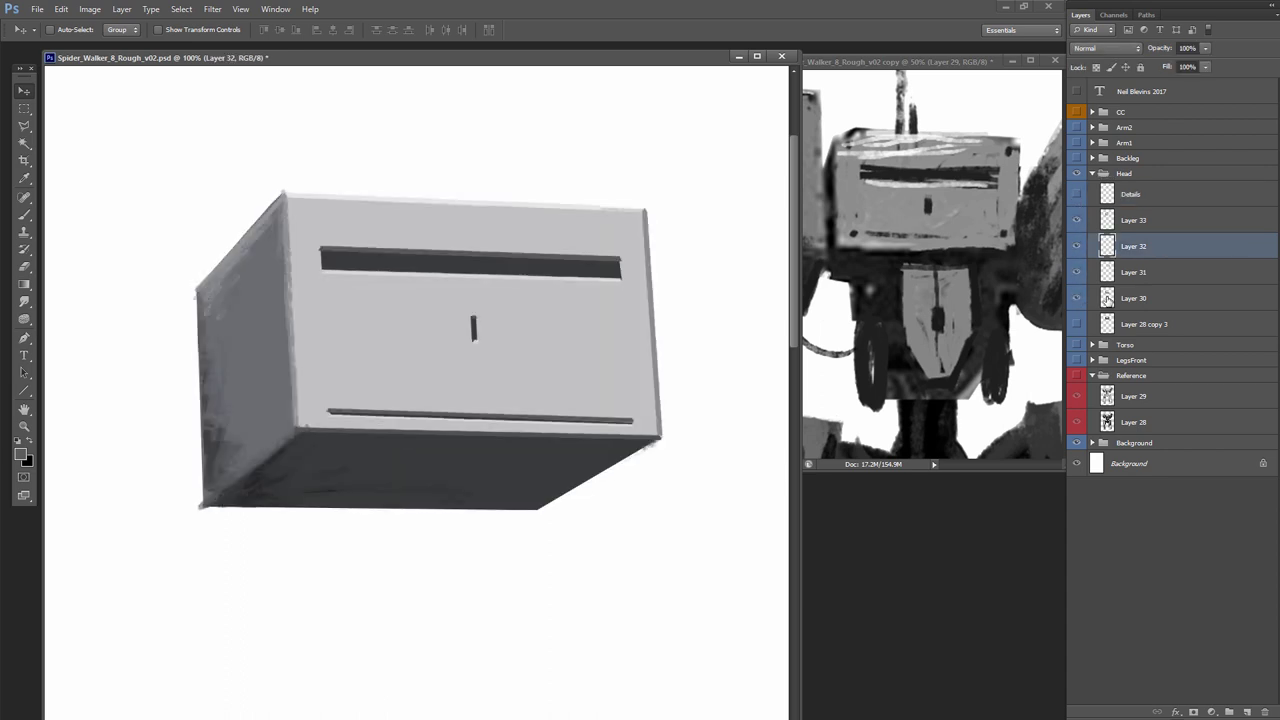
shift+click(1108, 300)
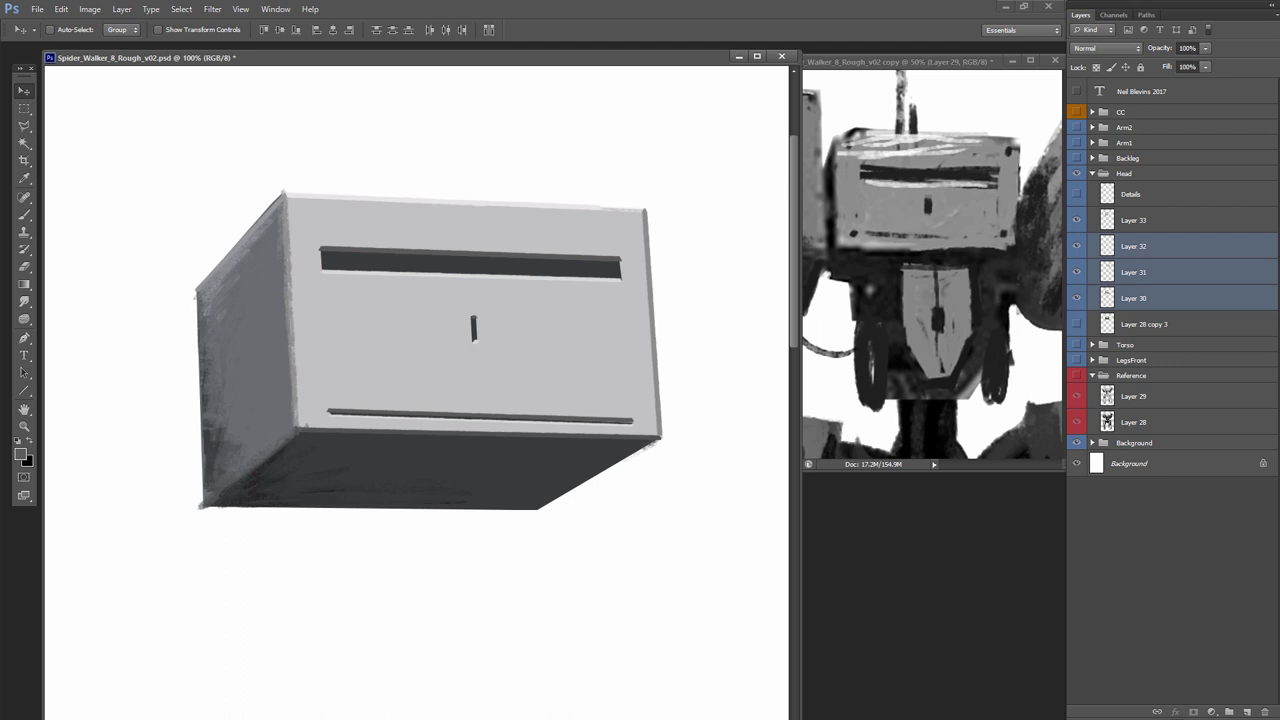
key(ctrl+e)
double_click(1133, 246)
text(Shape)
key(Return)
Rename Layer 33 as Paint and clip it to the Shape layer
double_click(1131, 221)
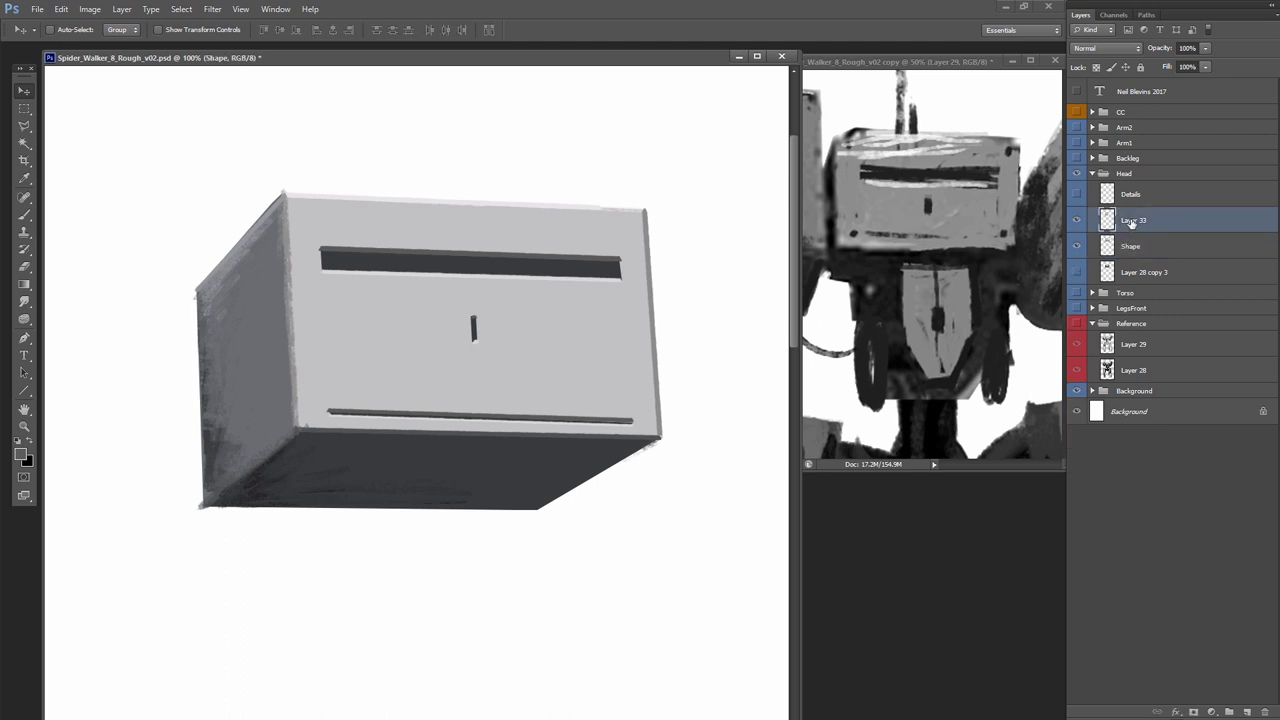
text(Paint)
key(Return)
alt+click(1129, 225)
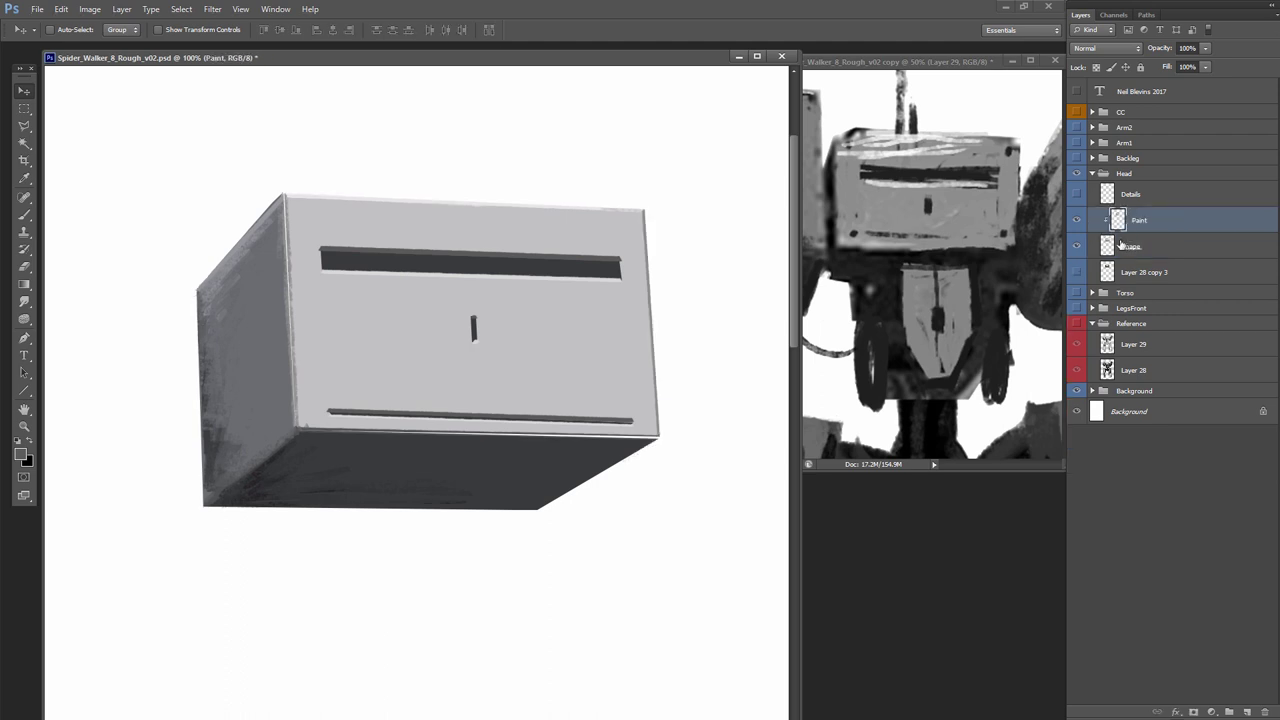
Clip the Details layer to Shape as well, and hide both Details and Paint
click(1078, 196)
alt+click(1133, 206)
drag(1078, 195, 1077, 221)
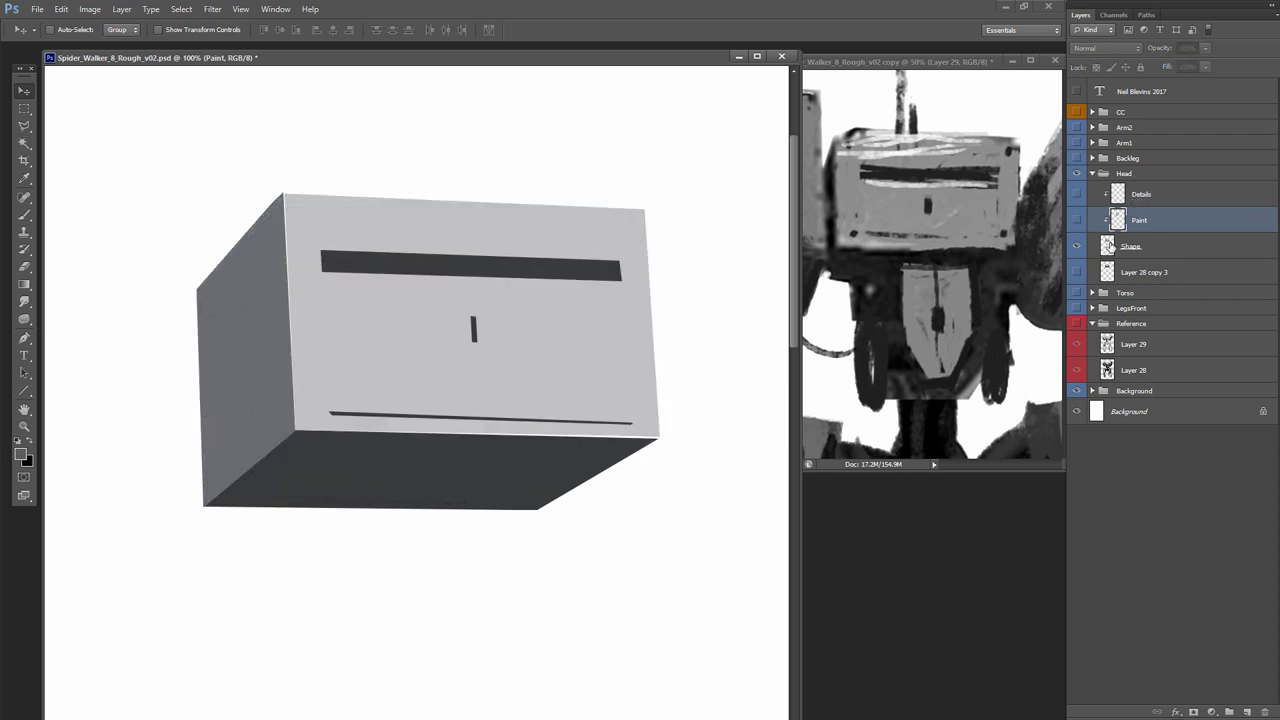
Select the head box along its outer silhouette with the Polygonal Lasso
key(l)
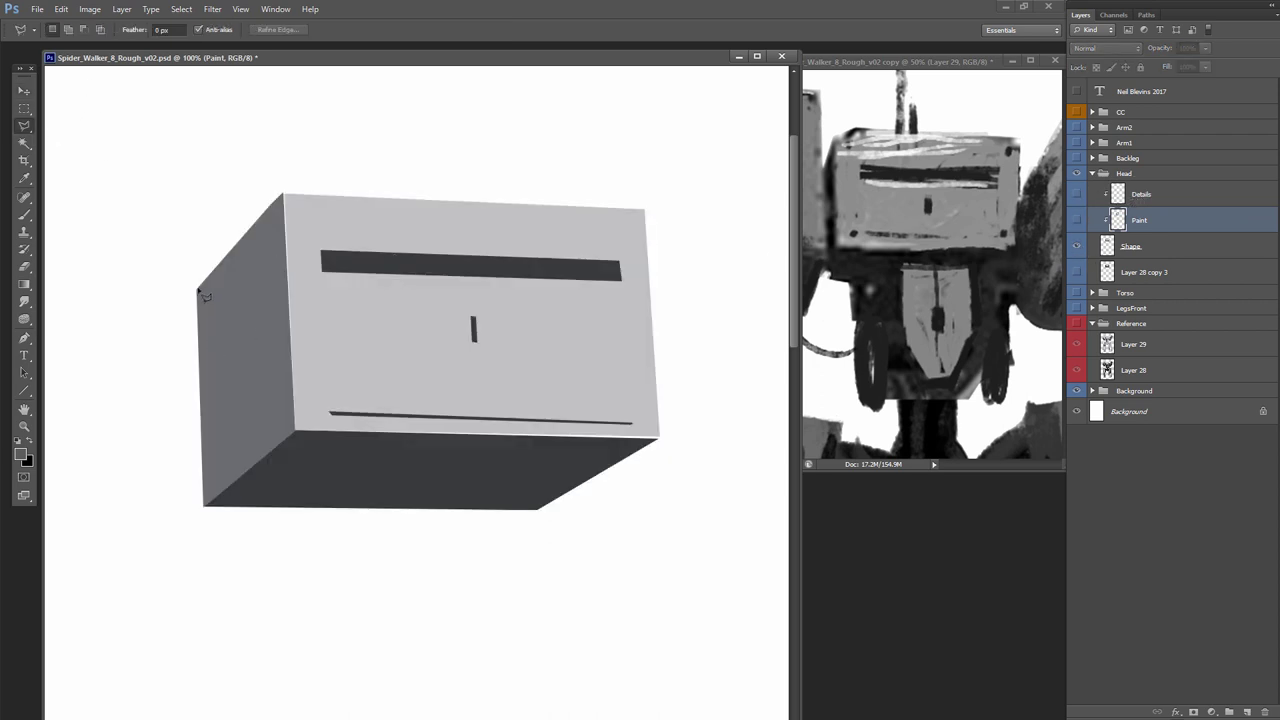
click(204, 505)
click(538, 508)
click(659, 438)
click(645, 209)
click(284, 194)
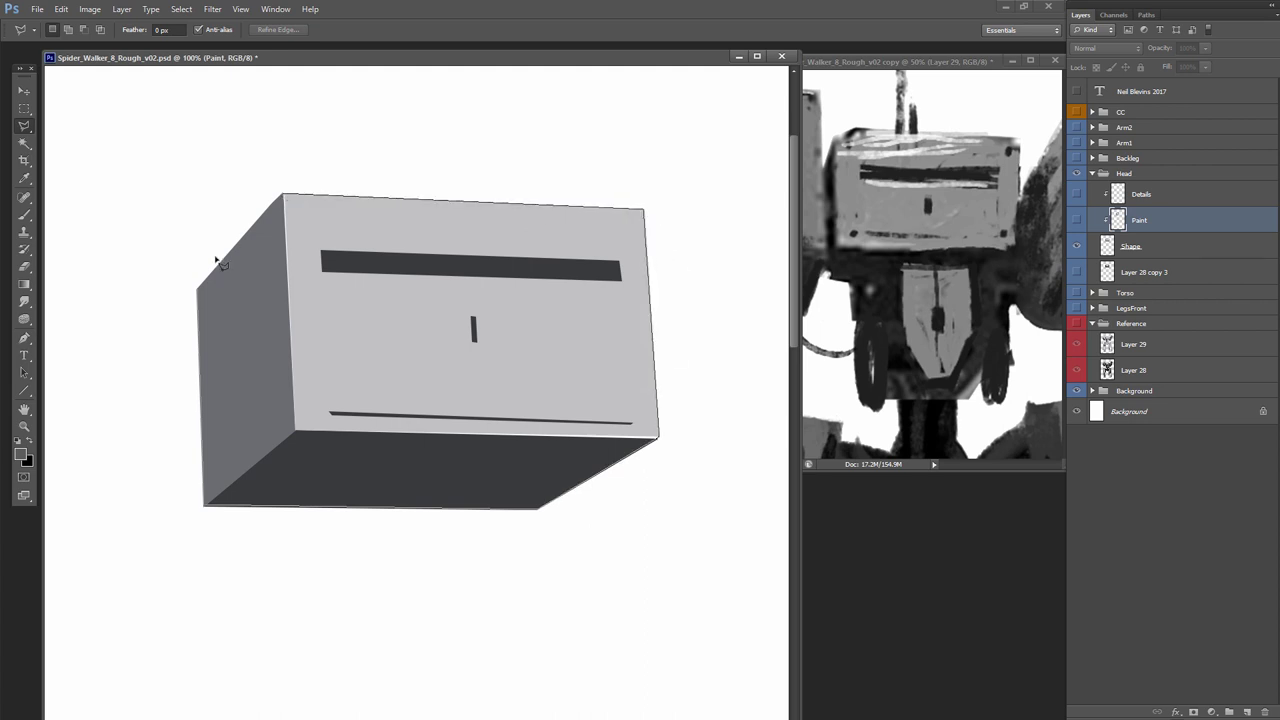
double_click(198, 287)
Add a new layer beneath Shape, fill the selected silhouette with light grey and deselect
click(1150, 246)
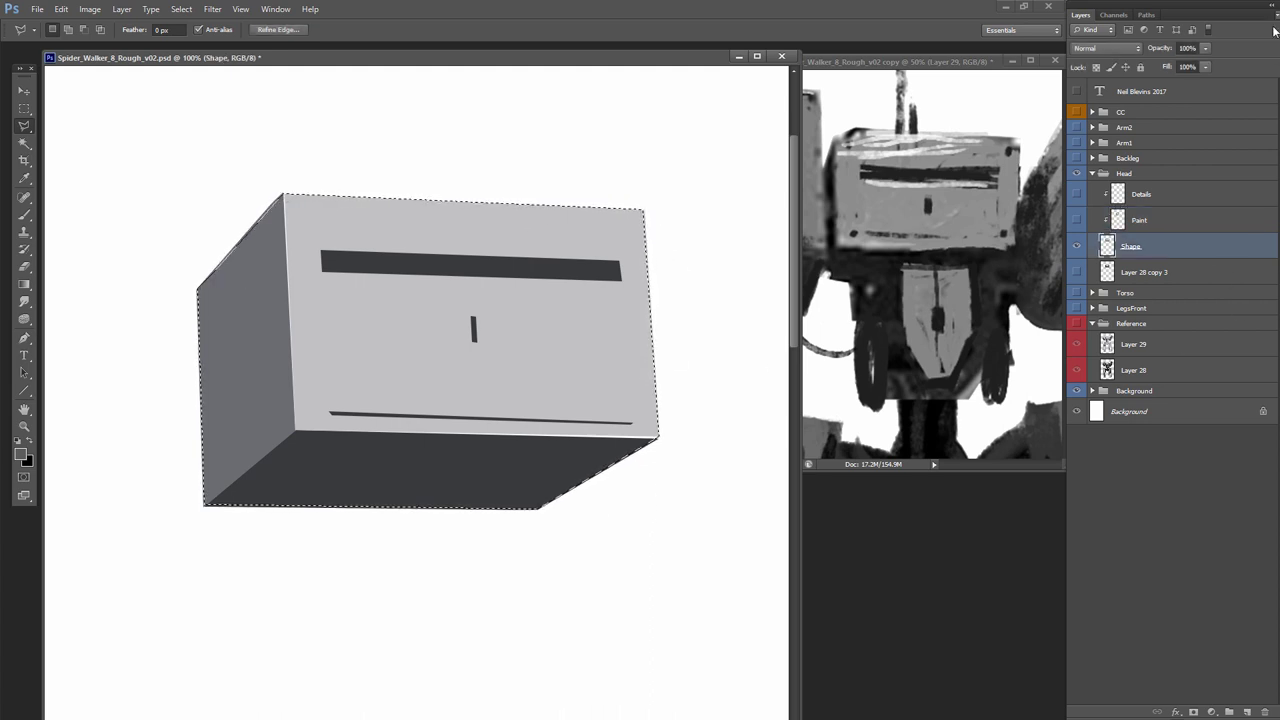
key(ctrl+shift+alt+n)
drag(1120, 248, 1122, 276)
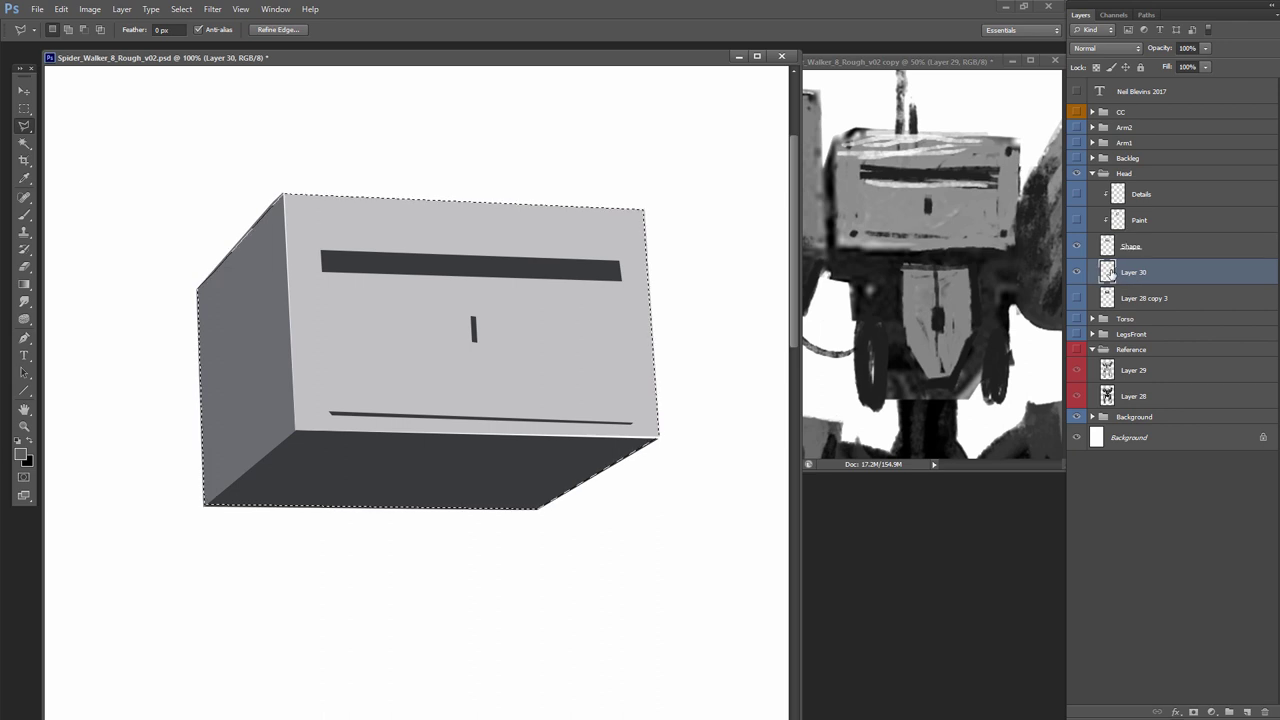
click(24, 216)
click(61, 9)
click(97, 204)
key(Return)
key(ctrl+d)
Release the clipping of Paint and Details and merge Shape with the grey fill layer beneath it
shift+click(1160, 246)
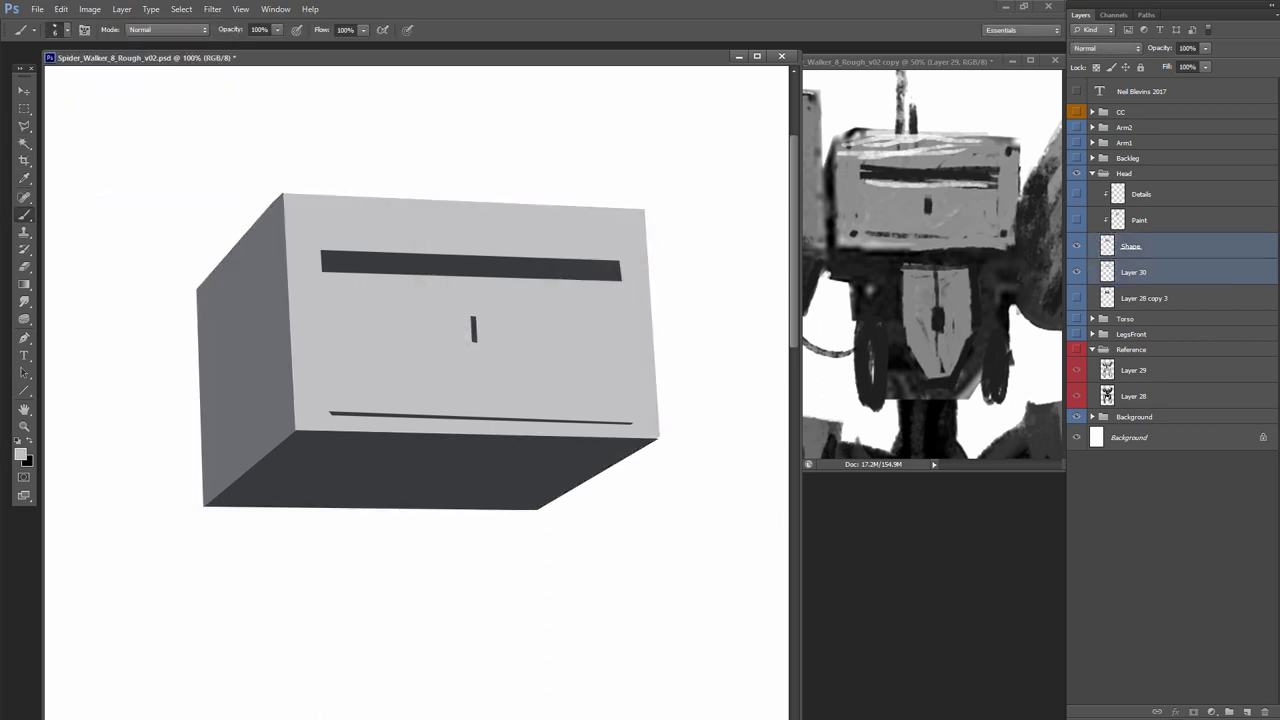
alt+click(1165, 232)
click(1160, 247)
shift+click(1157, 271)
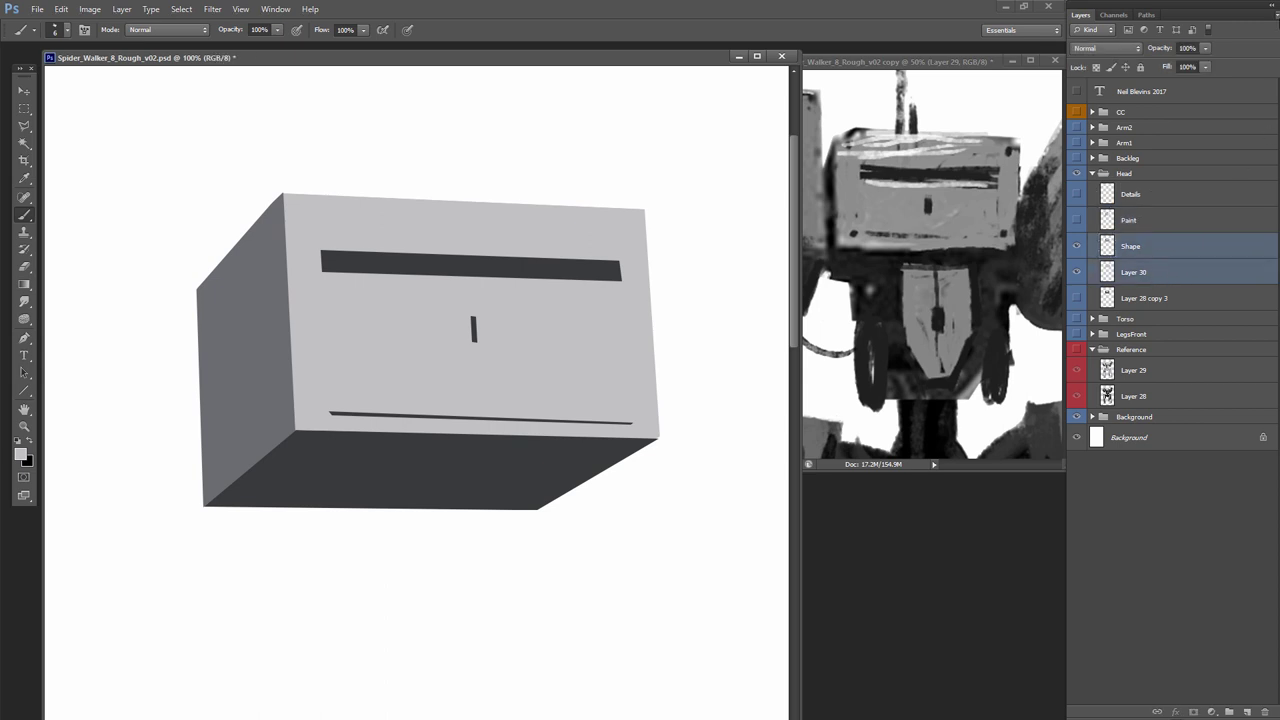
key(ctrl+e)
Show the Details and Paint layers and clip both to the merged Shape layer again
click(1077, 197)
alt+click(1146, 232)
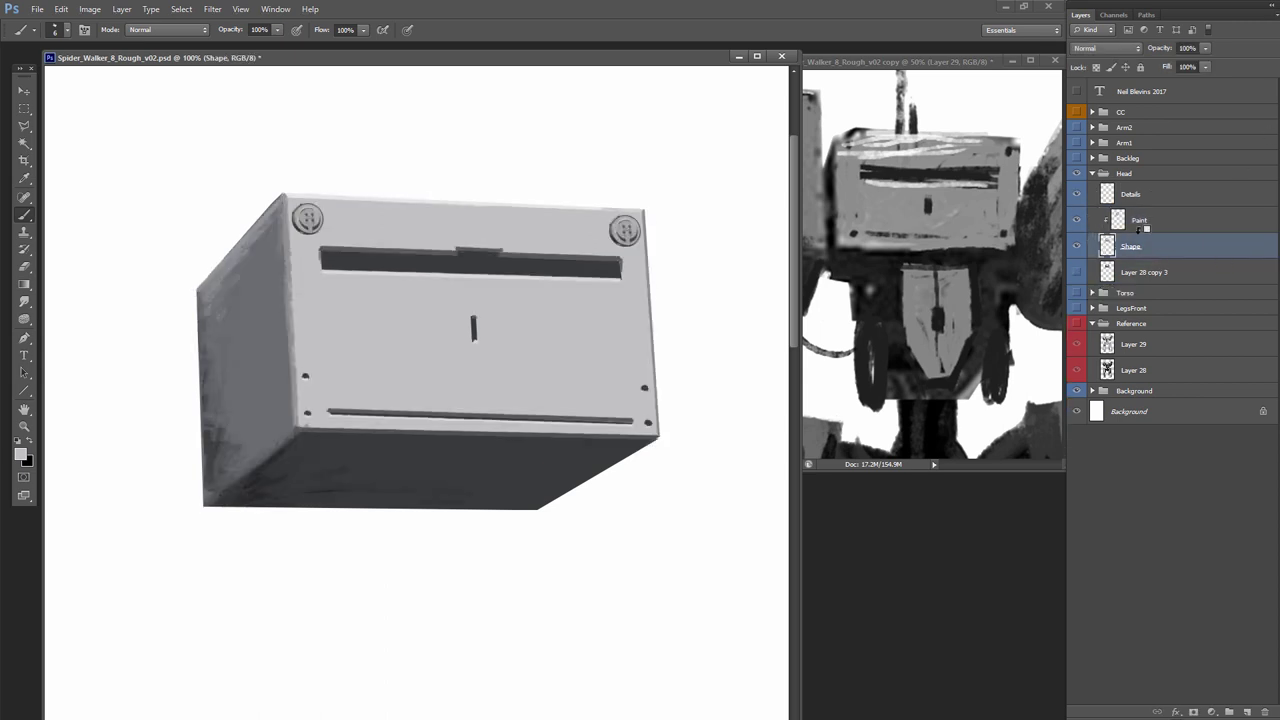
alt+click(1143, 207)
Place the selected smudge texture area in the walker document as a new layer above Details
click(1137, 196)
key(v)
click(275, 9)
click(340, 455)
drag(355, 350, 262, 72)
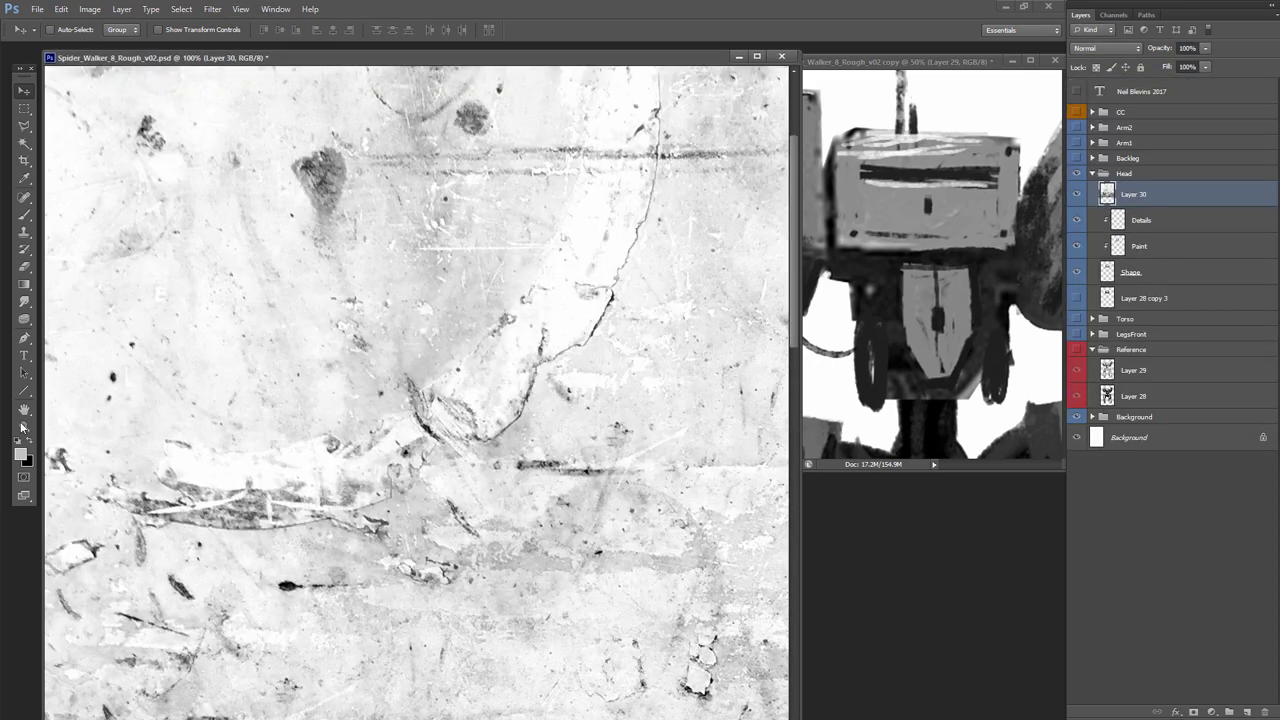
Clip the smudge texture layer to the head and set its blend mode to Multiply
click(23, 427)
alt+click(407, 361)
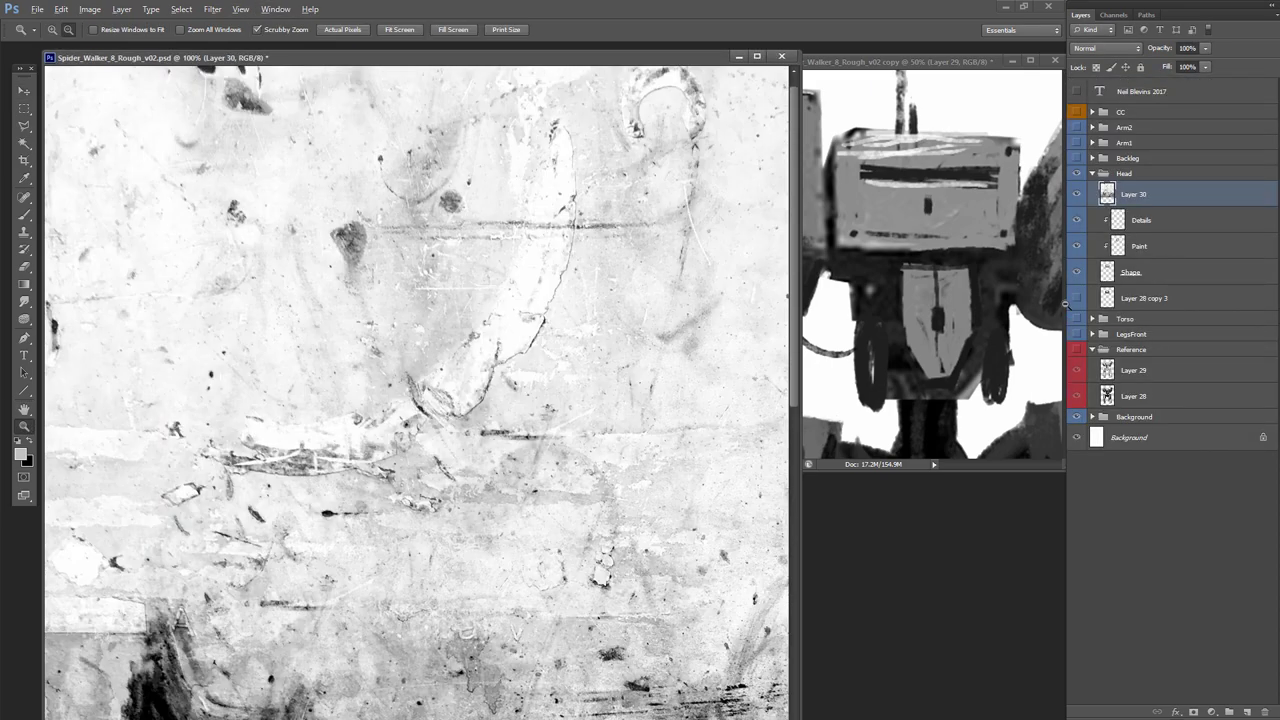
alt+click(407, 361)
click(410, 365)
alt+click(1167, 207)
click(1107, 48)
click(1101, 107)
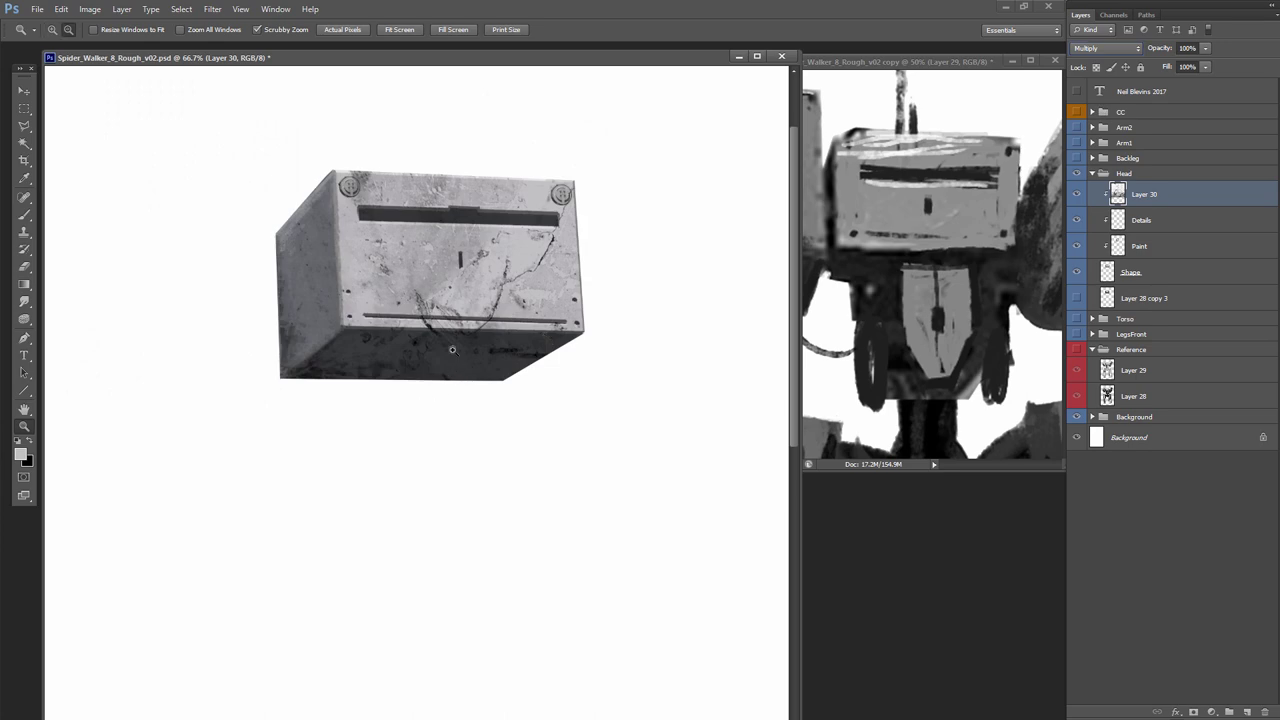
Free-transform the smudge texture down to roughly the head's size and position it over the box
alt+click(456, 359)
alt+click(456, 359)
click(62, 9)
click(128, 257)
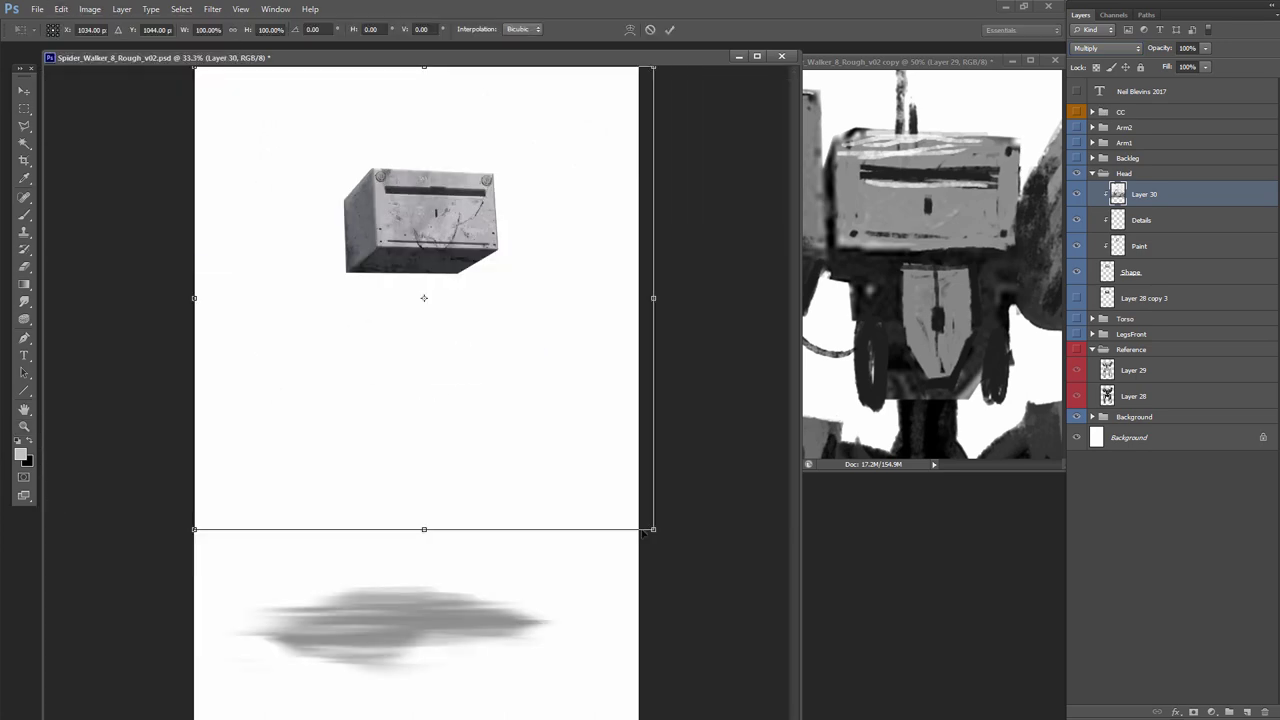
drag(654, 529, 331, 206)
drag(300, 160, 423, 250)
drag(456, 299, 506, 348)
drag(458, 242, 455, 278)
key(Return)
Add a layer mask to the smudge texture layer and choose the soft 700 px brush preset
click(28, 426)
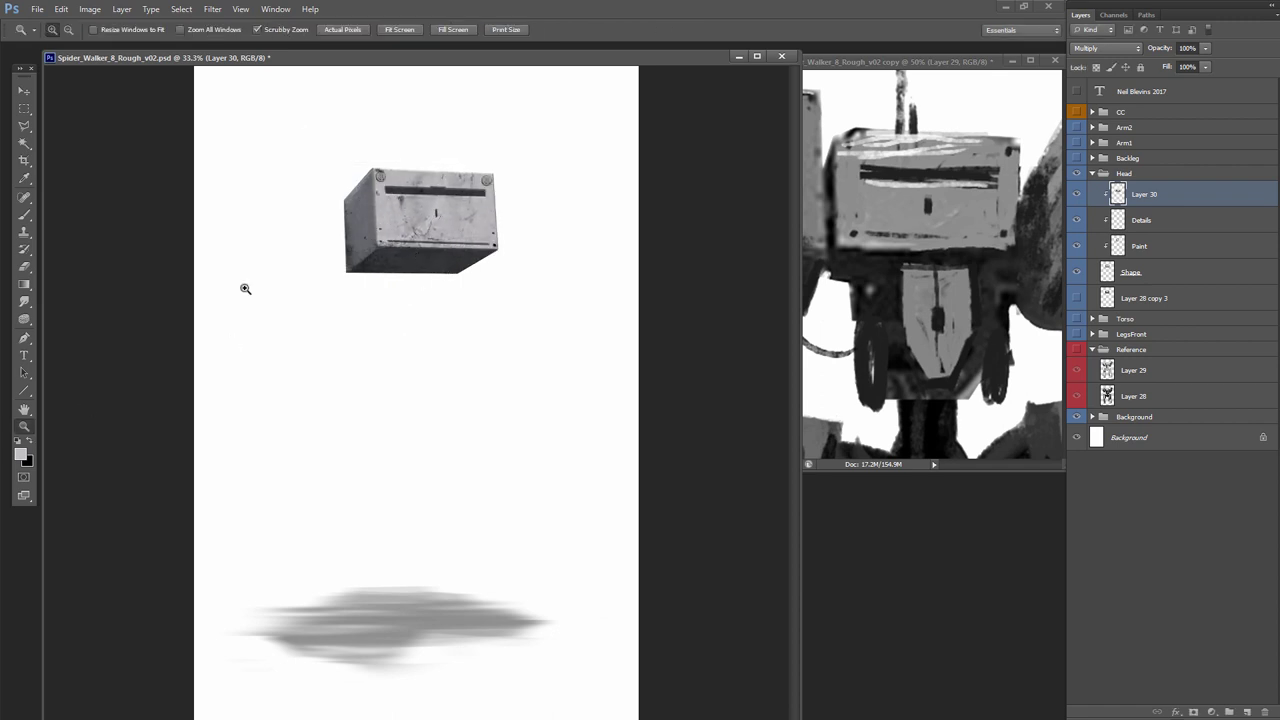
double_click(458, 175)
click(458, 175)
click(1193, 712)
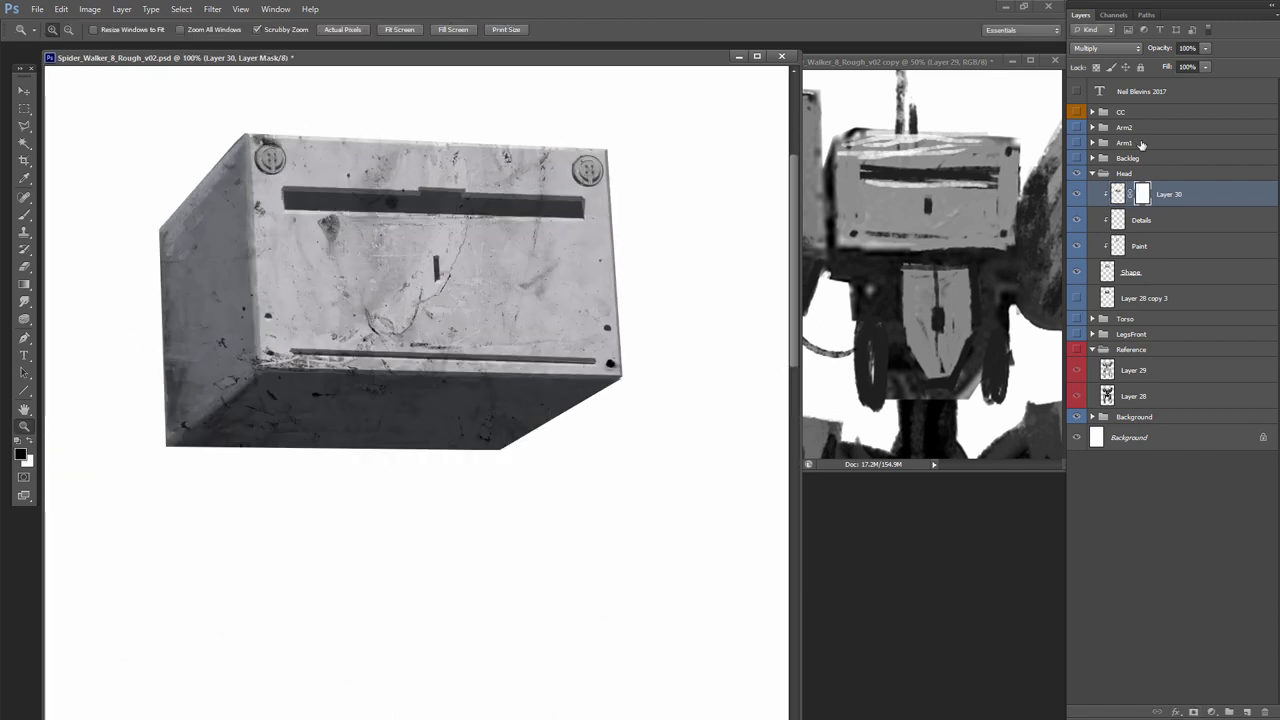
click(25, 214)
click(66, 30)
click(100, 132)
click(417, 8)
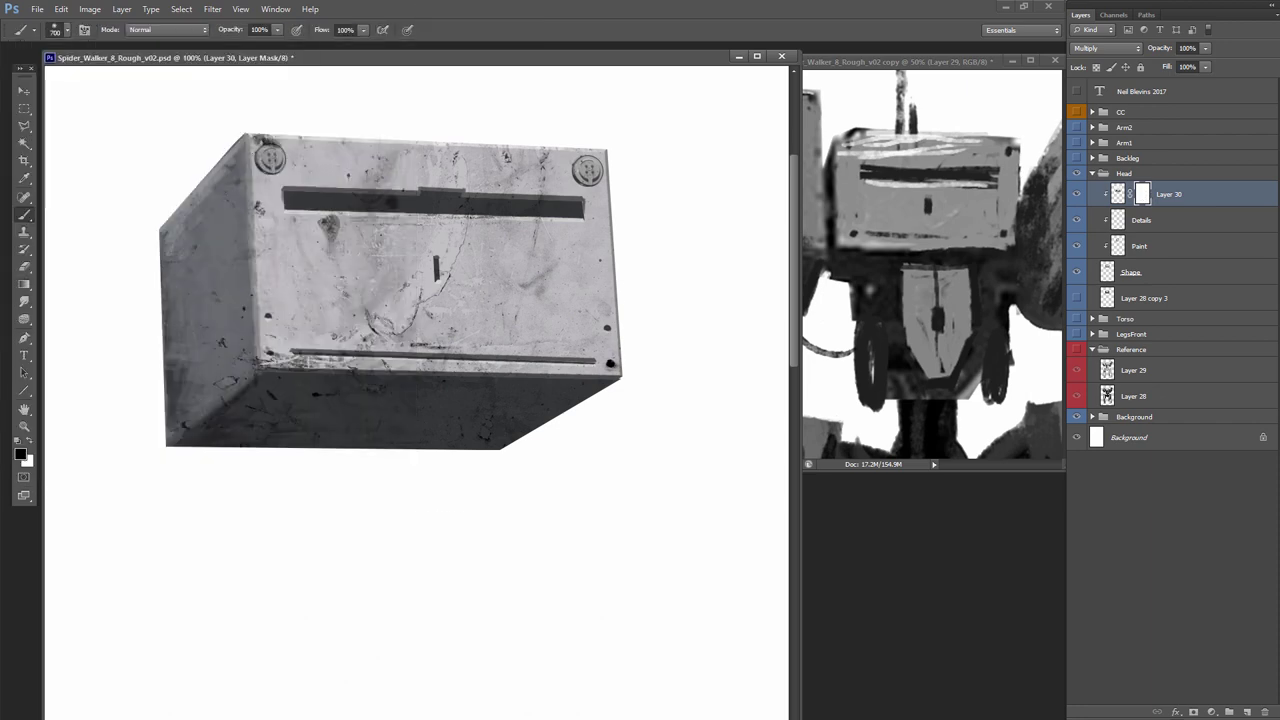
Reduce the brush to 80 px and mask out smudges over the wide slot and the front face
key(bracketleft)
key(bracketleft)
key(bracketleft)
key(bracketleft)
key(bracketleft)
key(bracketleft)
key(bracketleft)
key(bracketleft)
key(bracketleft)
key(bracketleft)
key(bracketleft)
key(bracketleft)
drag(340, 196, 540, 214)
key(ctrl+z)
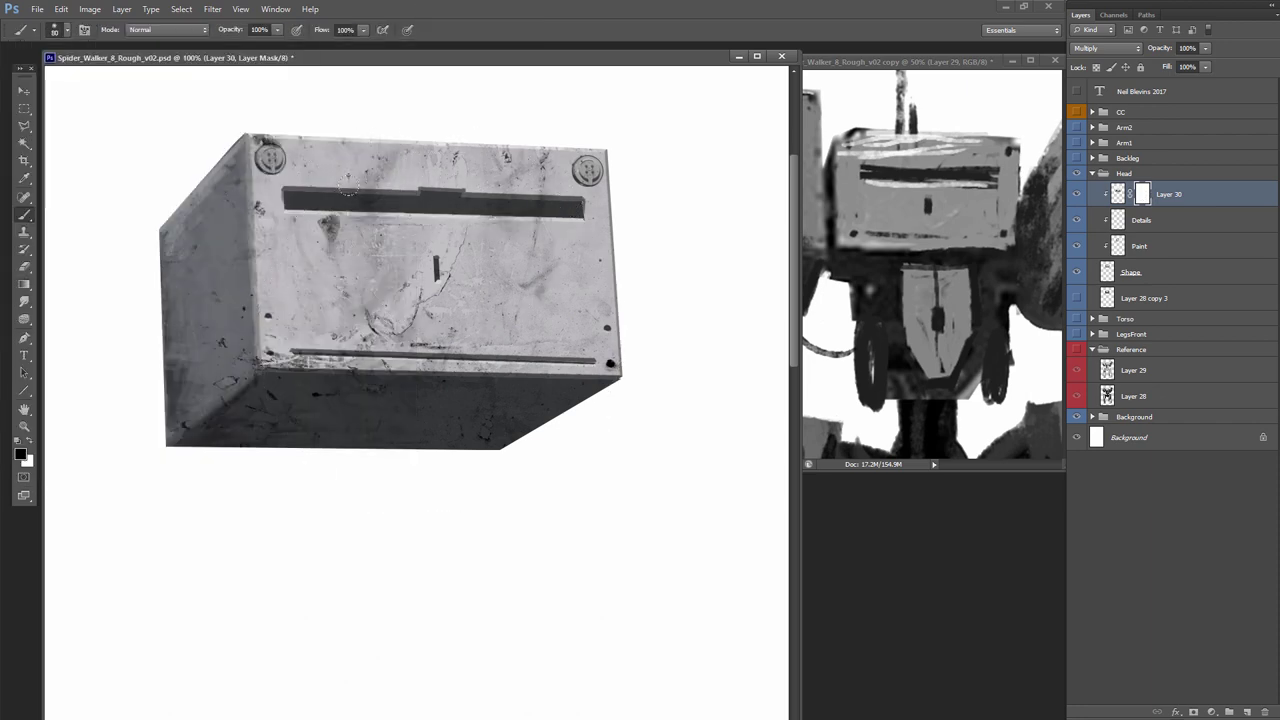
mouse_move(459, 285)
mouse_down()
mouse_move(505, 229)
mouse_move(472, 269)
mouse_move(415, 220)
mouse_move(471, 237)
mouse_up()
Soften the remaining smudges on the head with a 125 px mask brush at 41% opacity
key(bracketright)
key(bracketright)
key(bracketright)
key(bracketright)
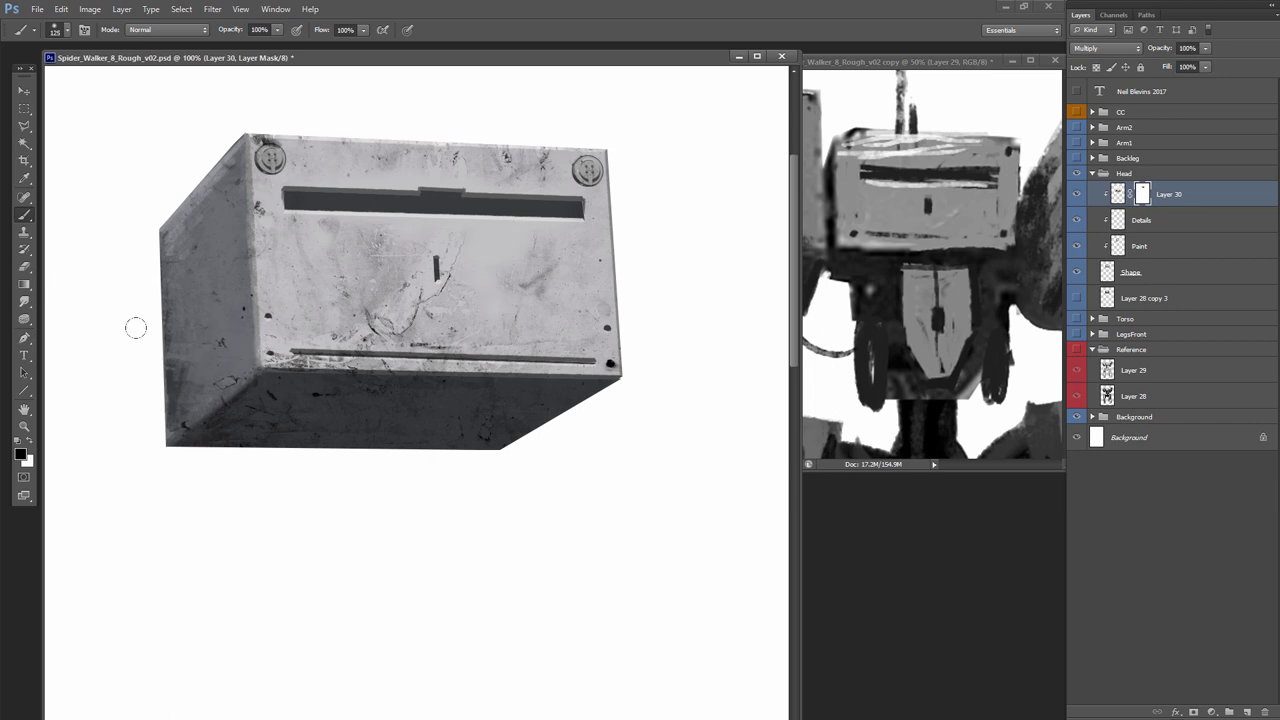
click(277, 30)
click(388, 7)
mouse_move(315, 342)
mouse_down()
mouse_move(340, 362)
mouse_move(401, 276)
mouse_move(412, 330)
mouse_up()
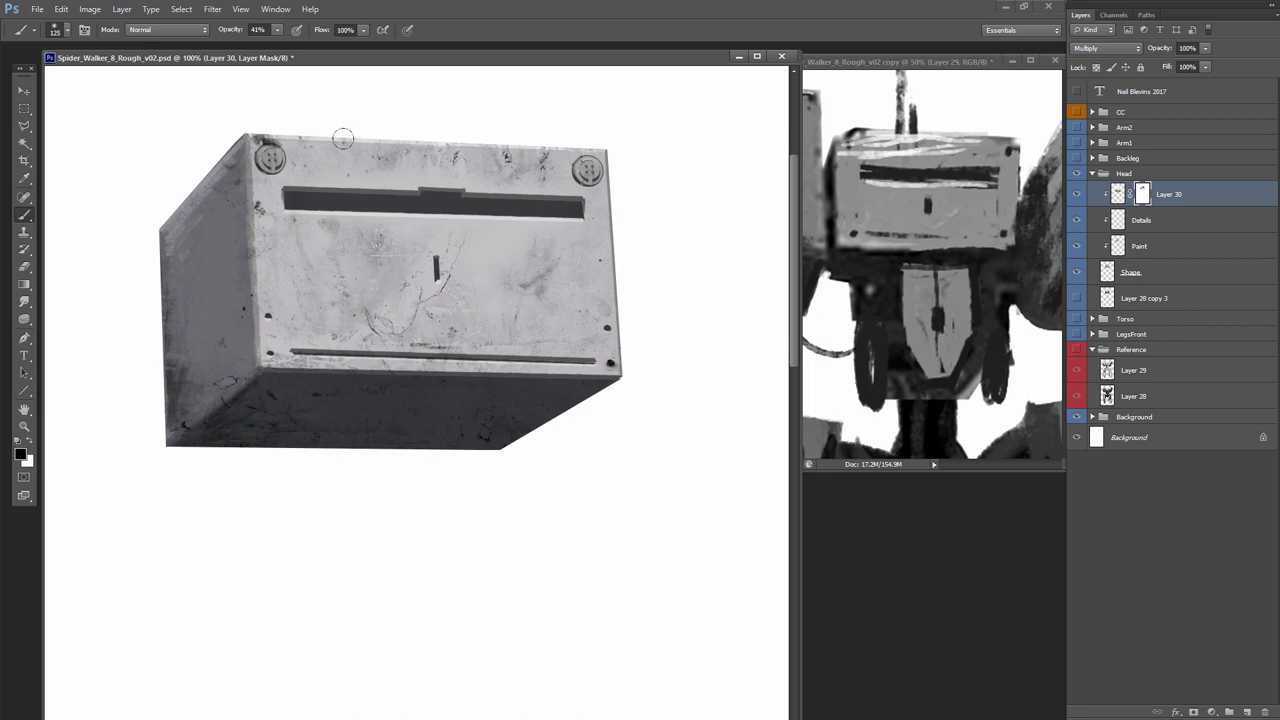
Open Spider_Walker_2_Rough_v02.psd and expand its Head group
key(v)
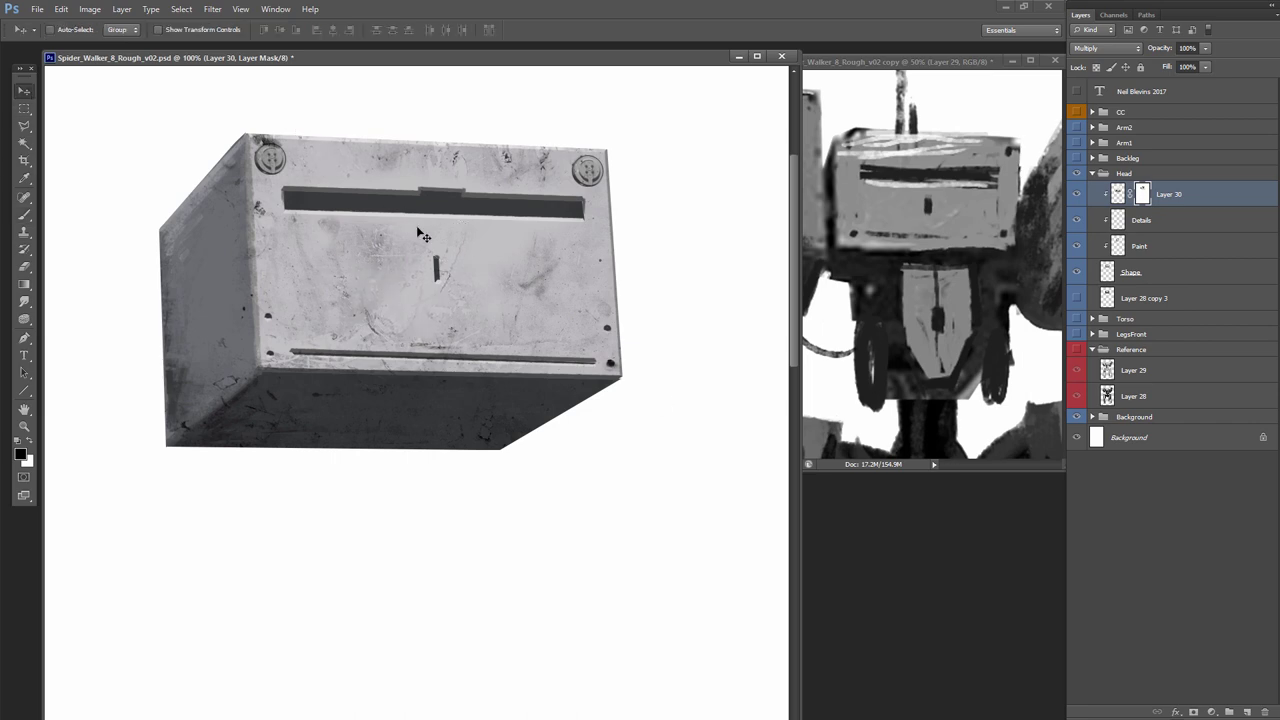
key(alt+Tab)
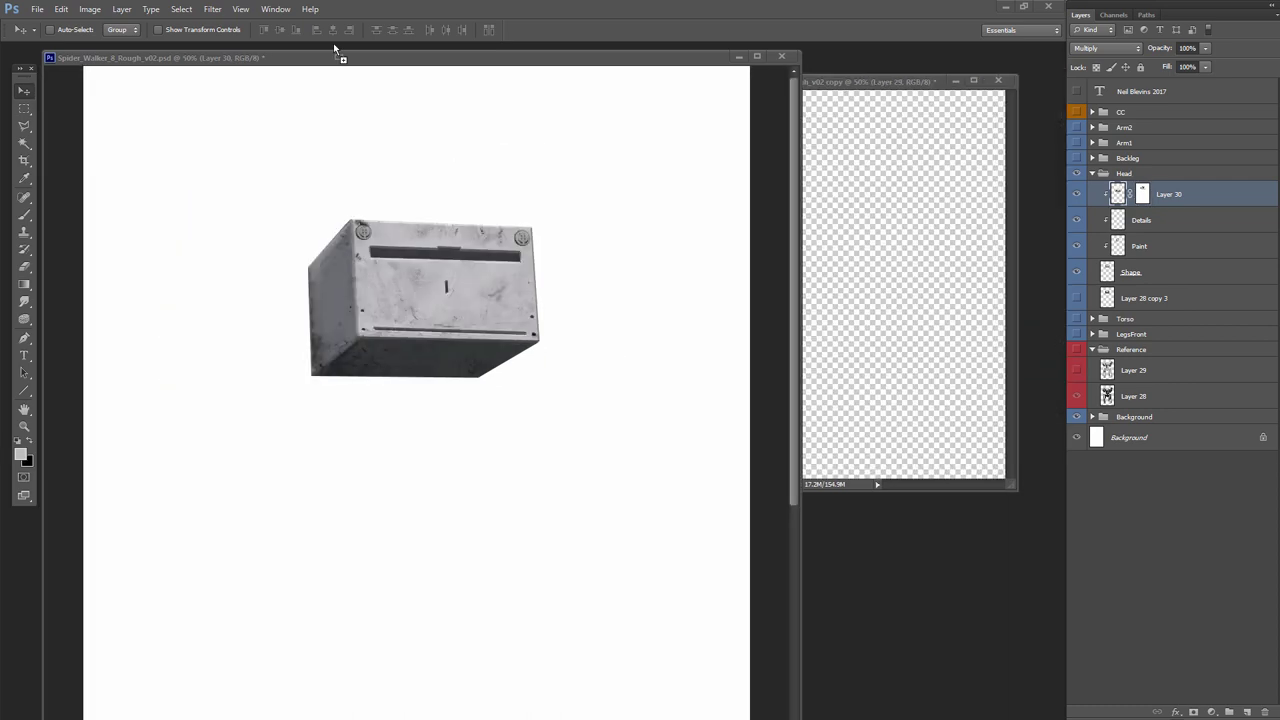
drag(40, 48, 255, 113)
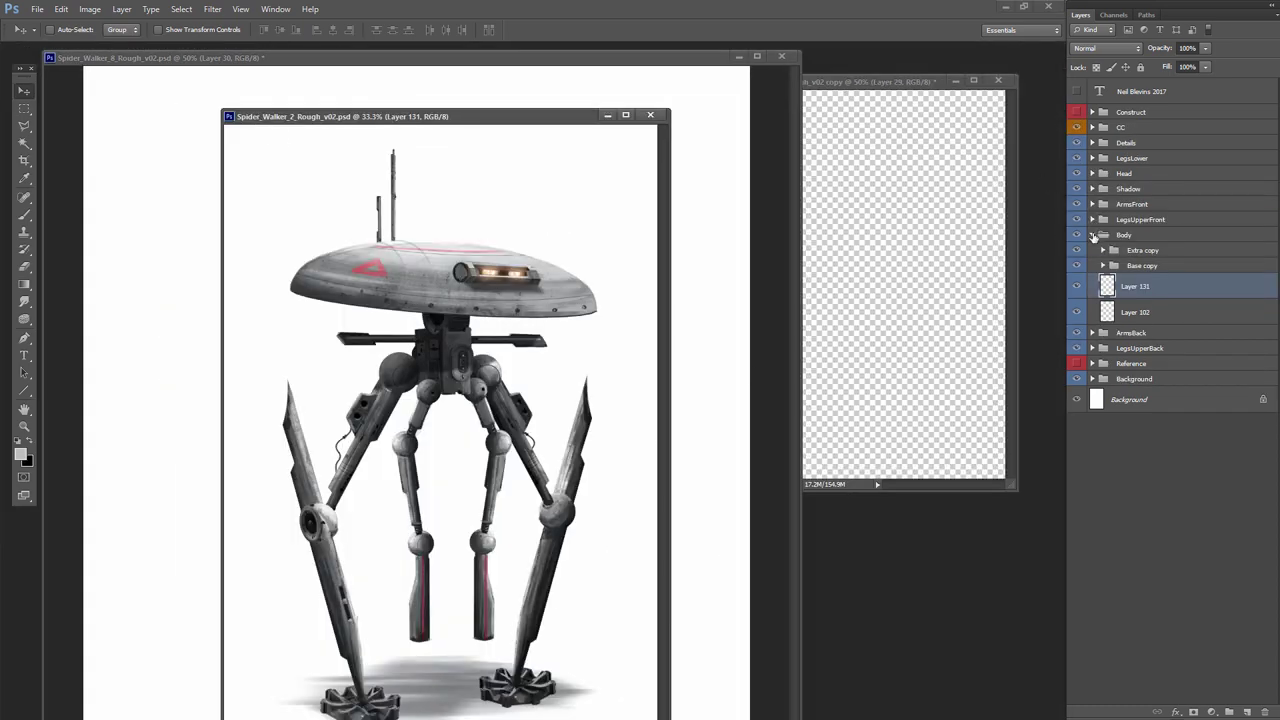
click(1092, 234)
click(1092, 173)
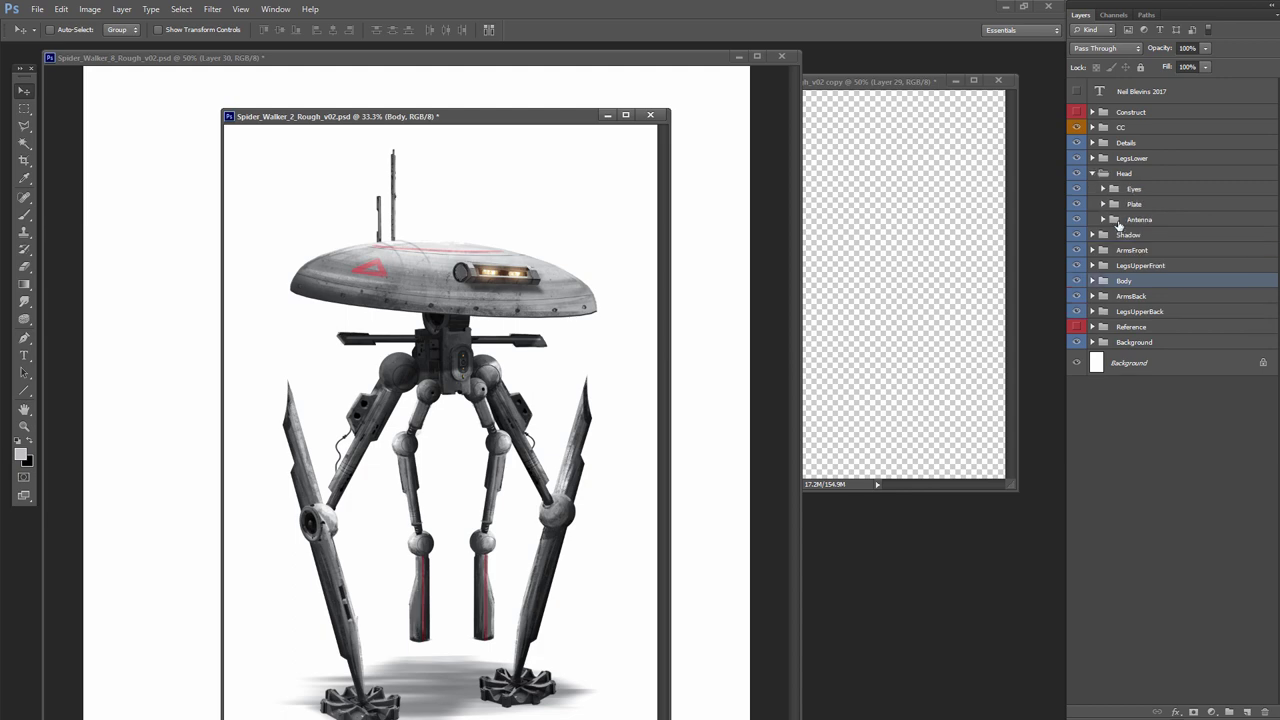
Copy the Antenna group into the current walker document's Head group and close the source file
click(1117, 220)
drag(1117, 220, 395, 91)
key(ctrl+Tab)
click(650, 115)
click(533, 292)
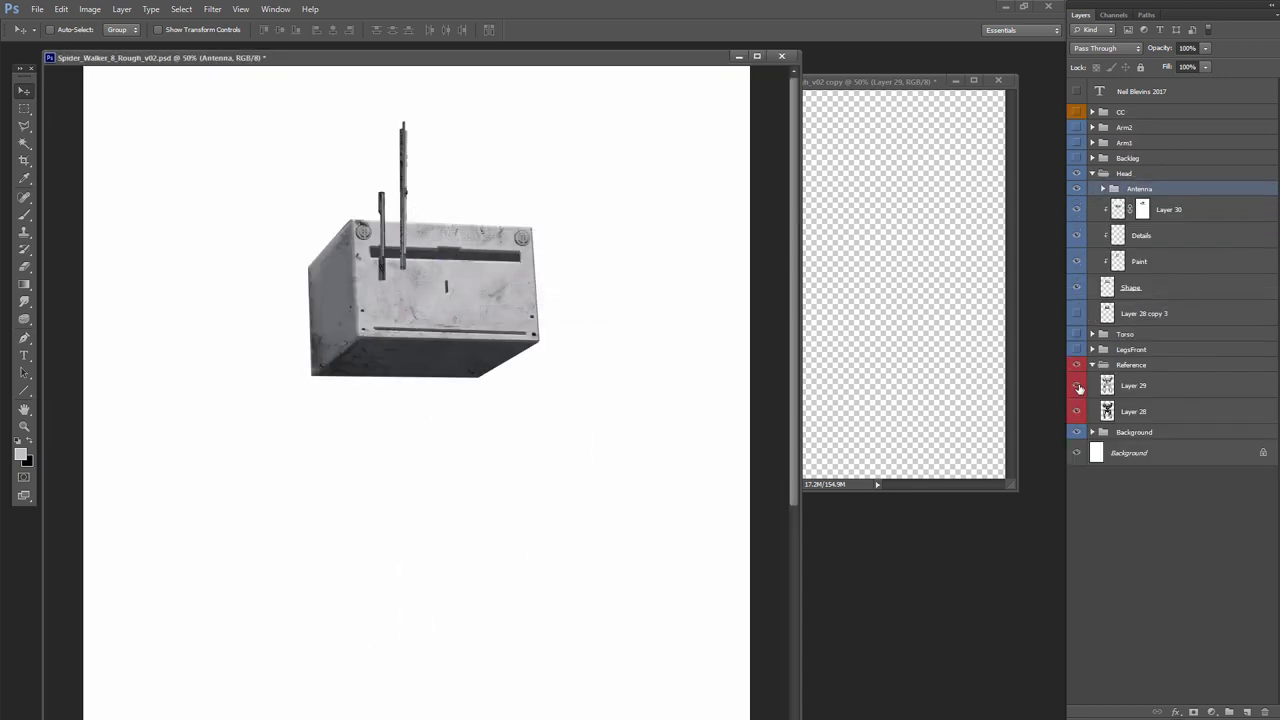
Show the reference render, flip the antenna group horizontally and merge it into a single layer
click(1076, 386)
click(61, 9)
mouse_move(171, 270)
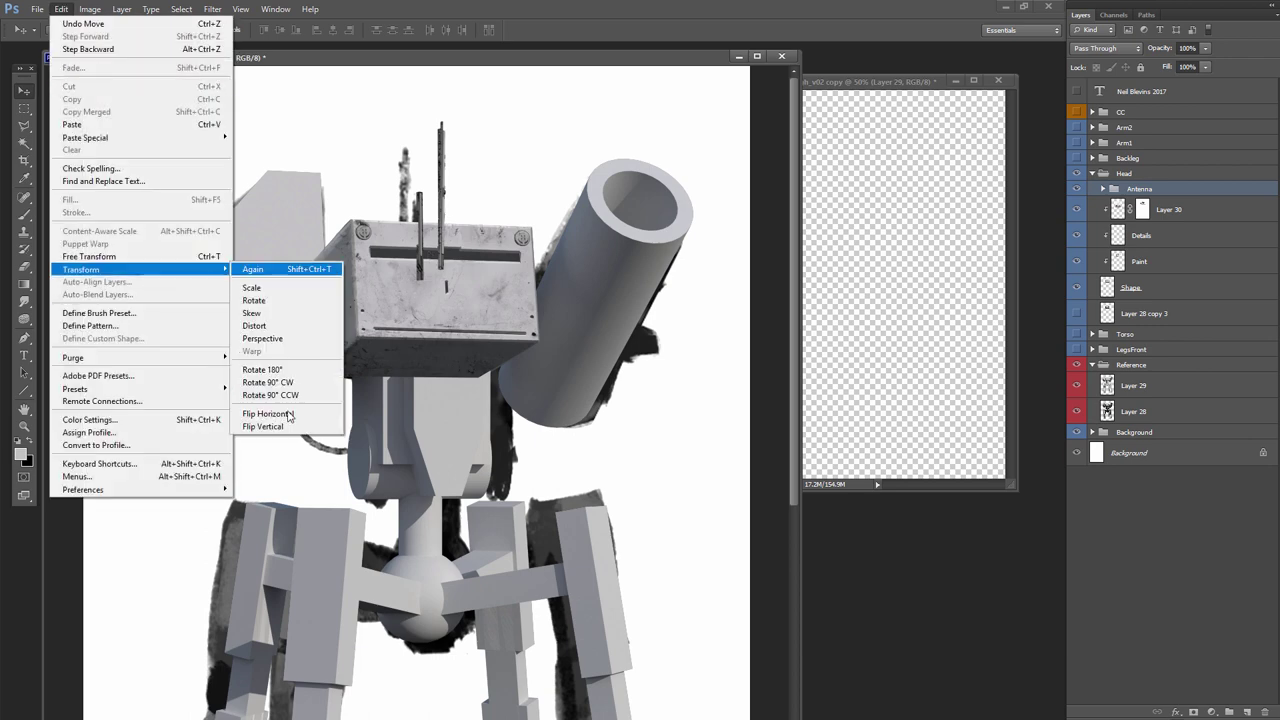
click(292, 410)
click(1250, 105)
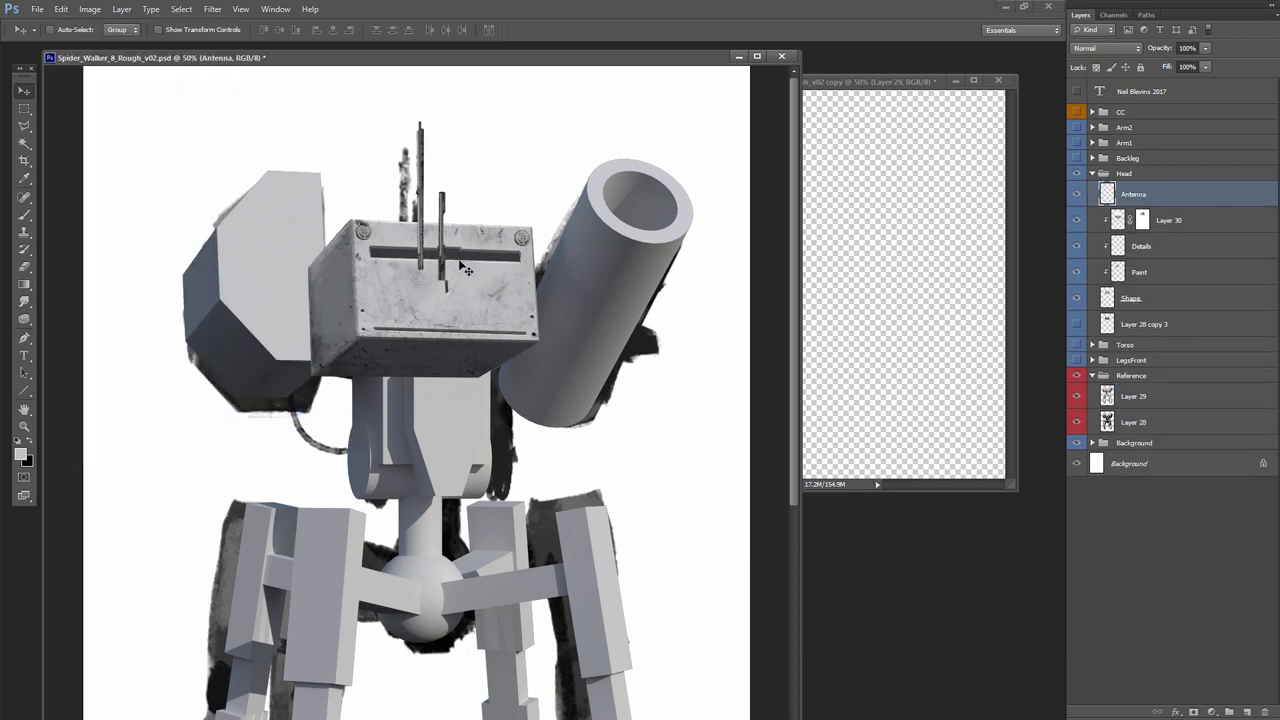
Free-transform the antenna layer to space the two antennas slightly wider apart
click(61, 9)
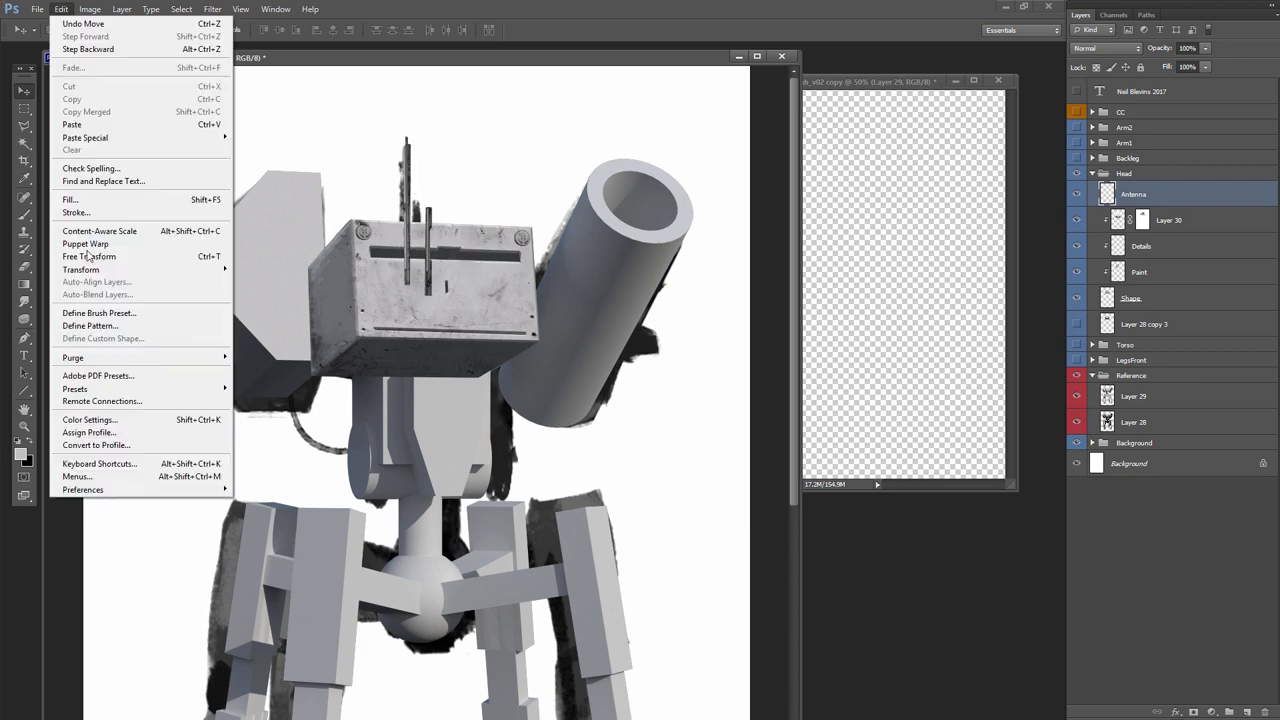
click(100, 248)
key(Return)
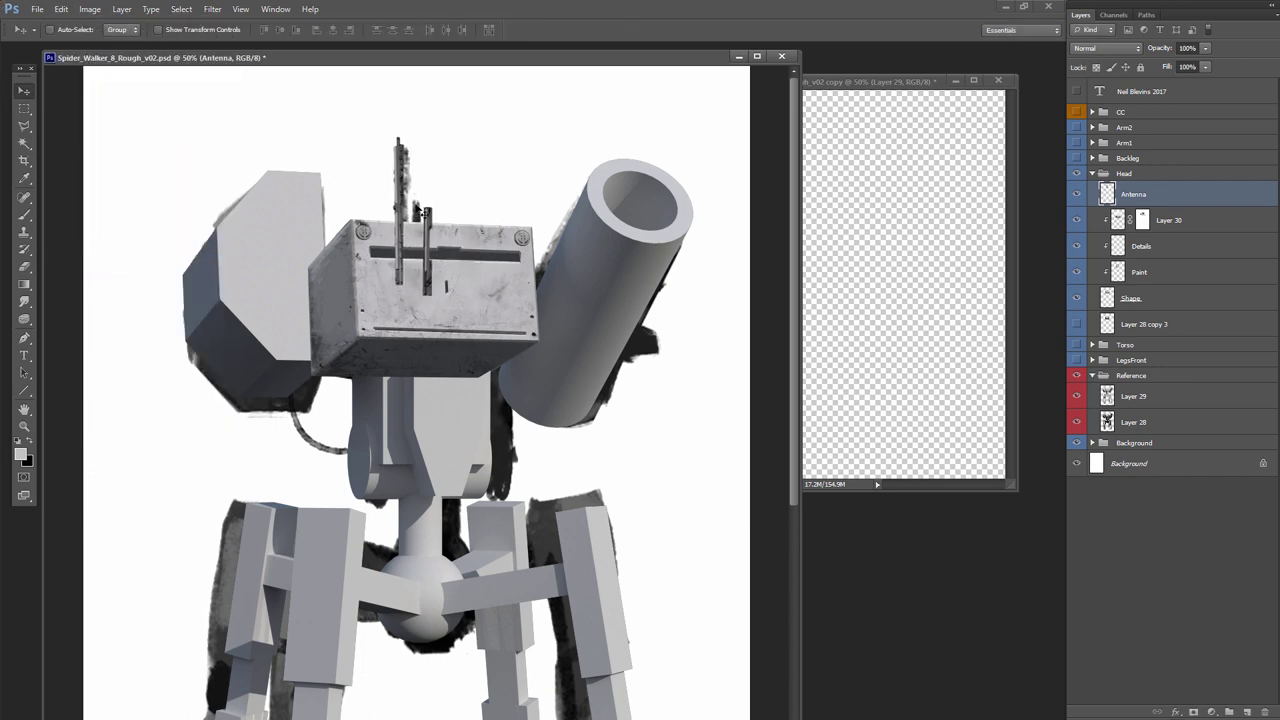
Select the shorter antenna and move it closer to the tall antenna, slightly higher up
click(24, 108)
drag(417, 193, 458, 307)
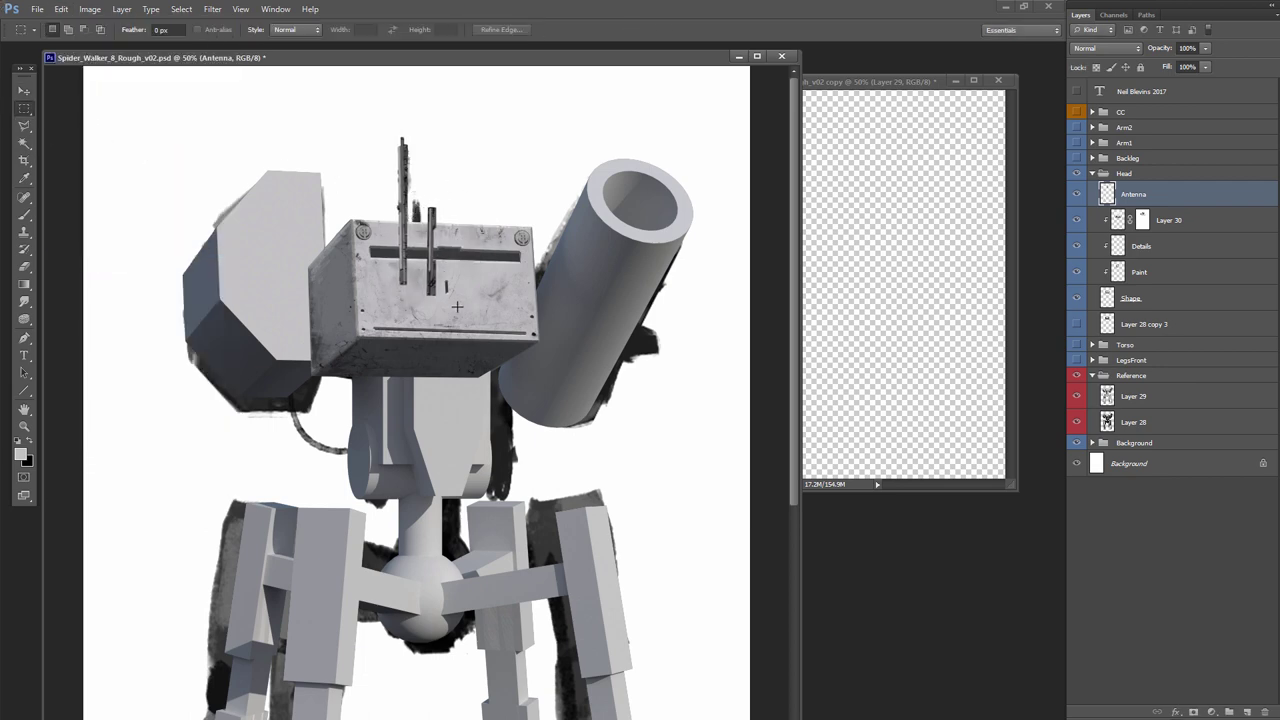
click(24, 91)
drag(416, 230, 400, 217)
Adjust the antennas' tones and send their layer to the bottom of the Head group, with the Reference group hidden
click(90, 9)
mouse_move(175, 43)
click(265, 63)
drag(811, 387, 772, 392)
key(Return)
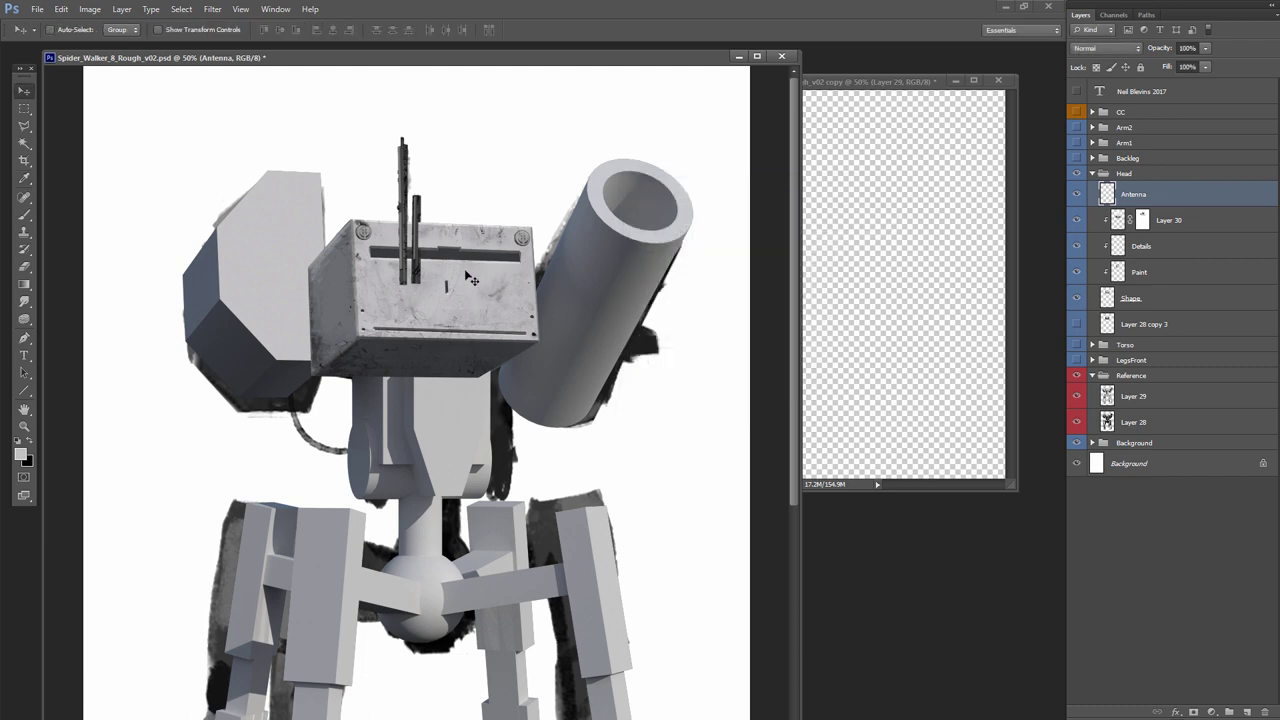
key(ctrl+shift+bracketleft)
click(1077, 375)
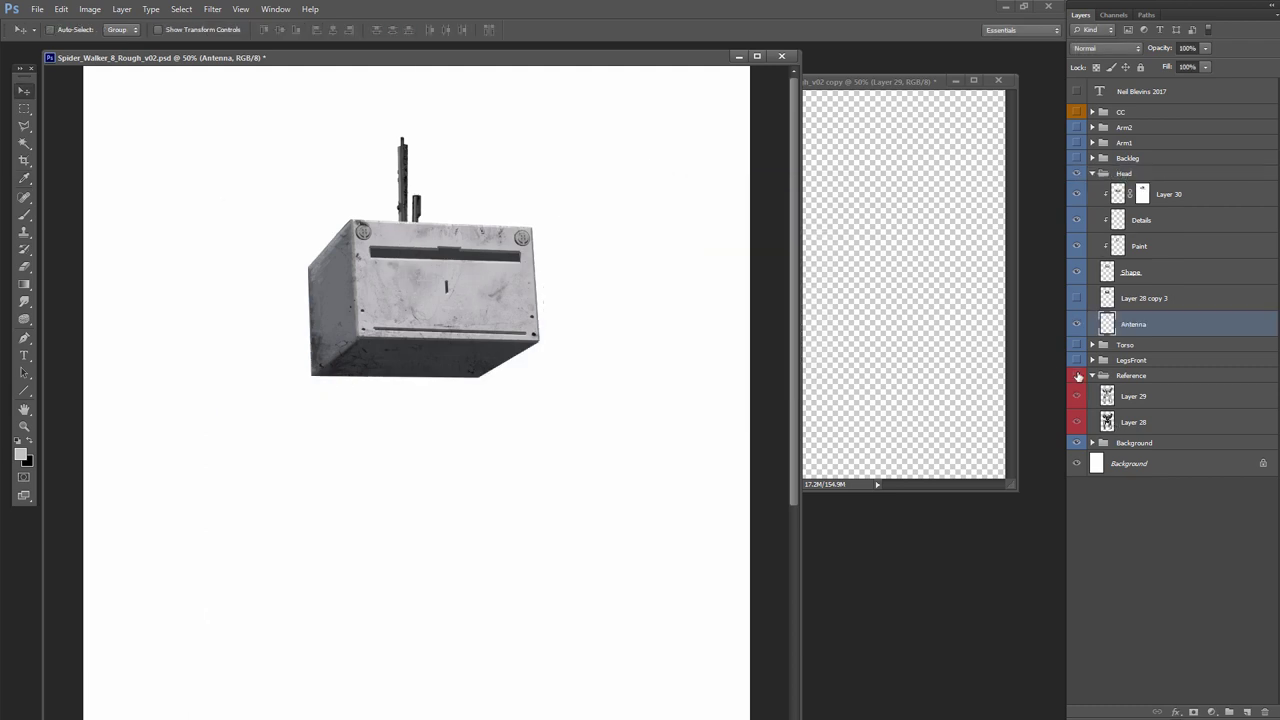
Paint thin light highlights along both antennas with a 3-pixel brush at 100% opacity
click(24, 429)
click(399, 163)
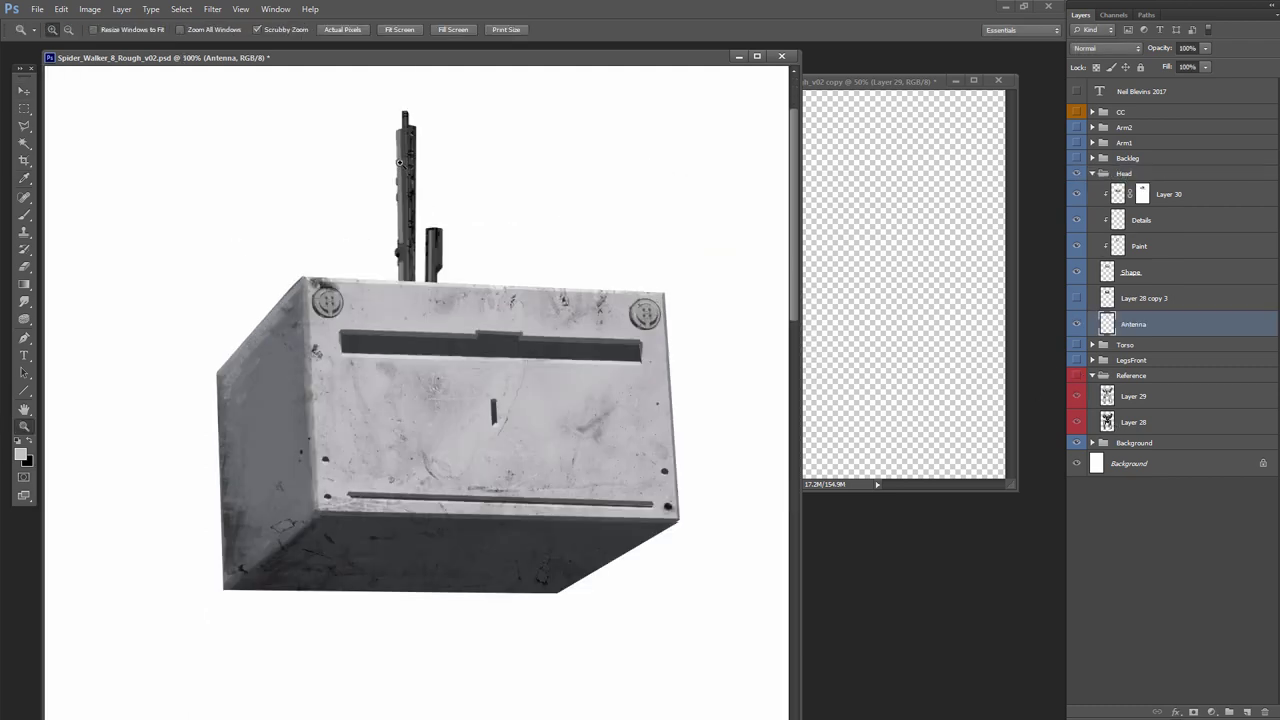
click(399, 163)
alt+click(396, 243)
key(b)
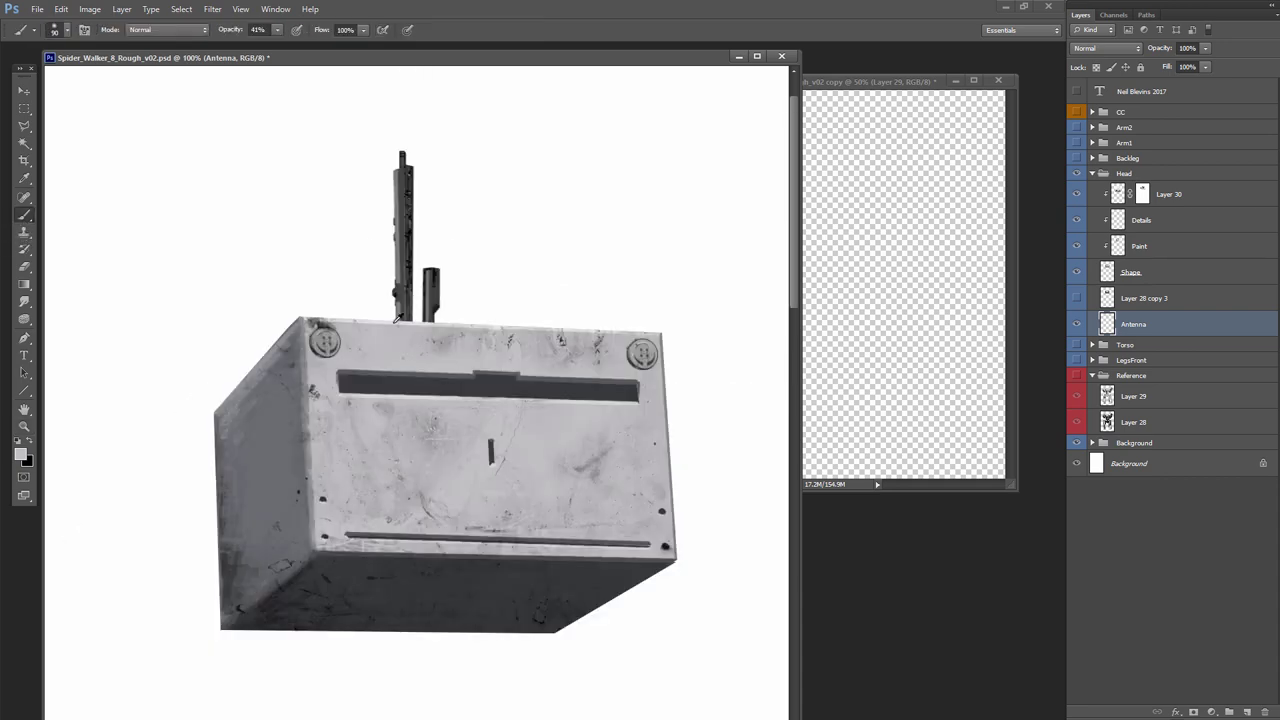
click(69, 32)
click(74, 322)
click(434, 3)
key(bracketleft)
key(bracketleft)
key(bracketleft)
mouse_move(278, 30)
mouse_down()
mouse_move(277, 46)
mouse_move(398, 8)
mouse_up()
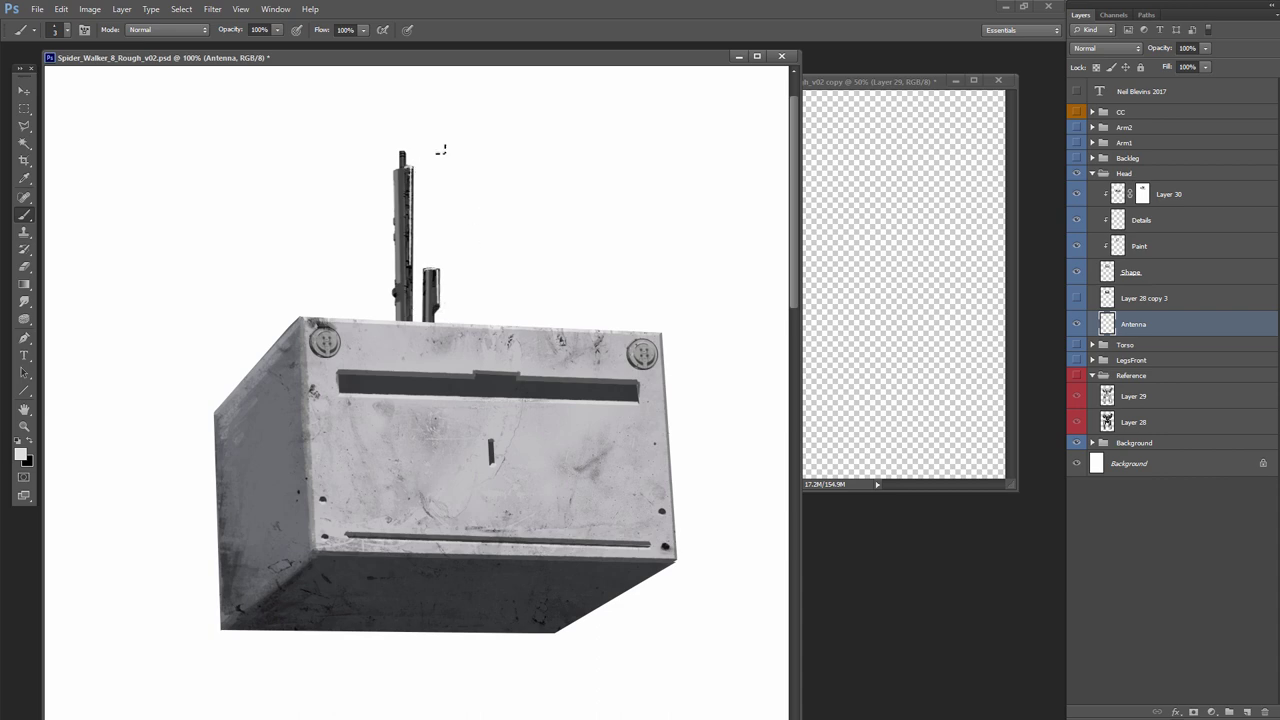
Copy the dark streak layer from the drips texture file into the walker document at the top of the Head group
click(25, 423)
key(ctrl+minus)
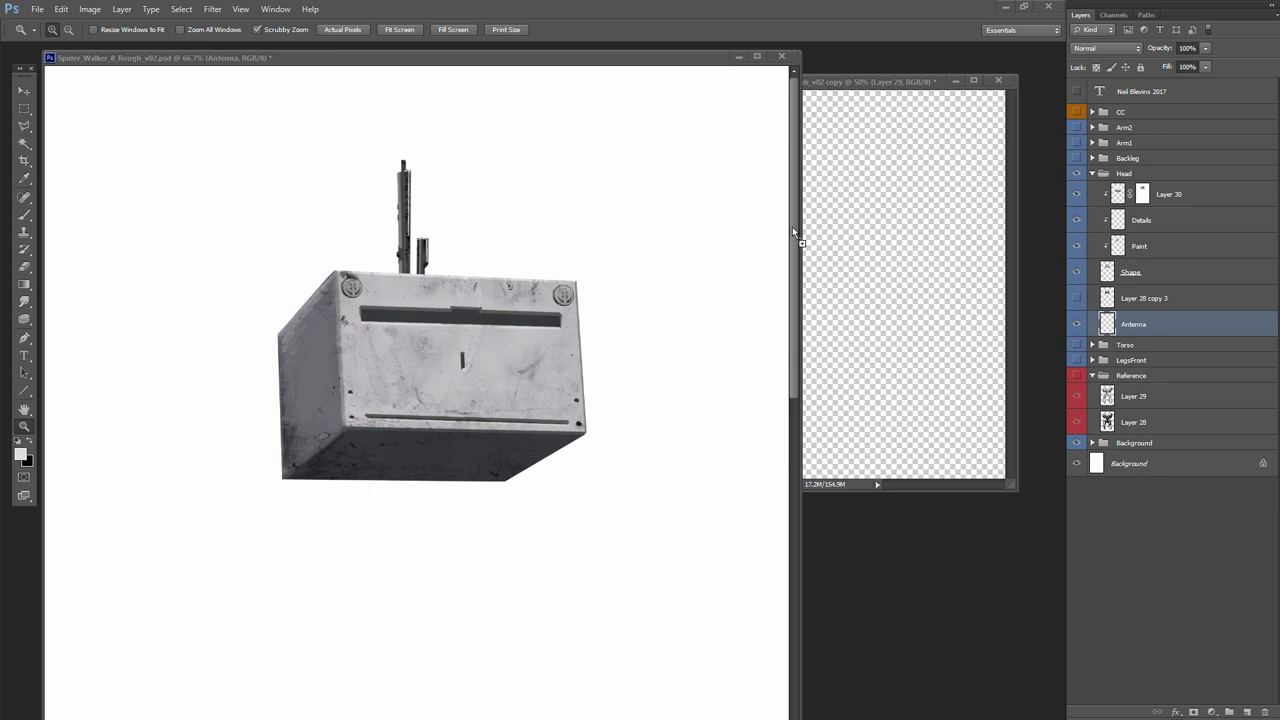
mouse_move(659, 93)
mouse_down()
mouse_move(631, 85)
mouse_move(656, 86)
mouse_up()
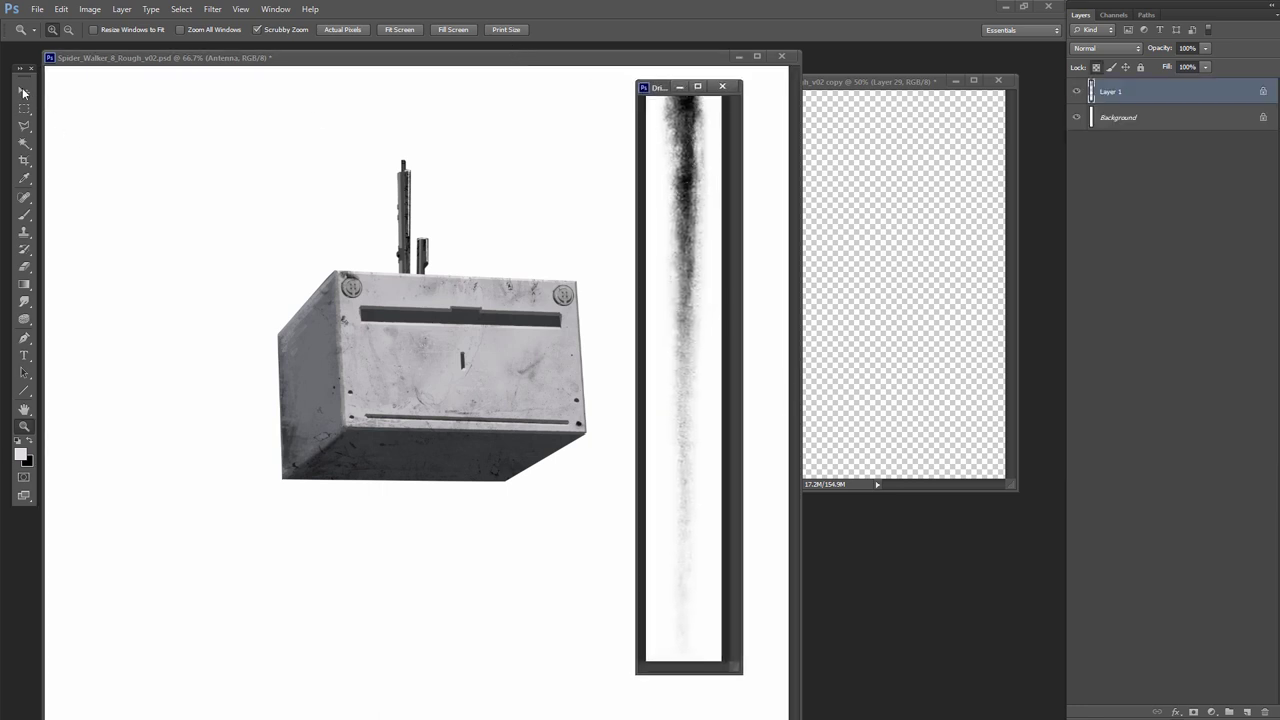
click(25, 91)
drag(1140, 89, 410, 215)
drag(1110, 328, 1162, 181)
click(1077, 194)
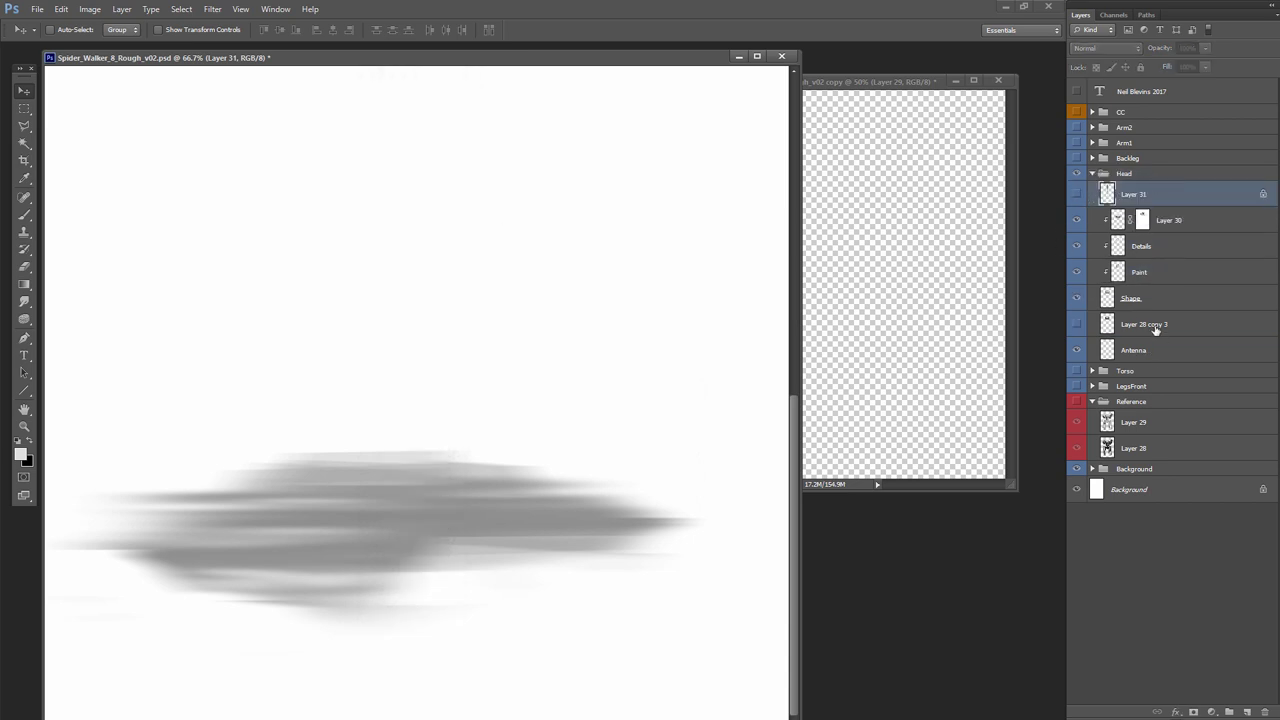
Free-transform the dark streak to a small size and place it below the round bolt near the front face's left edge
drag(250, 66, 295, 66)
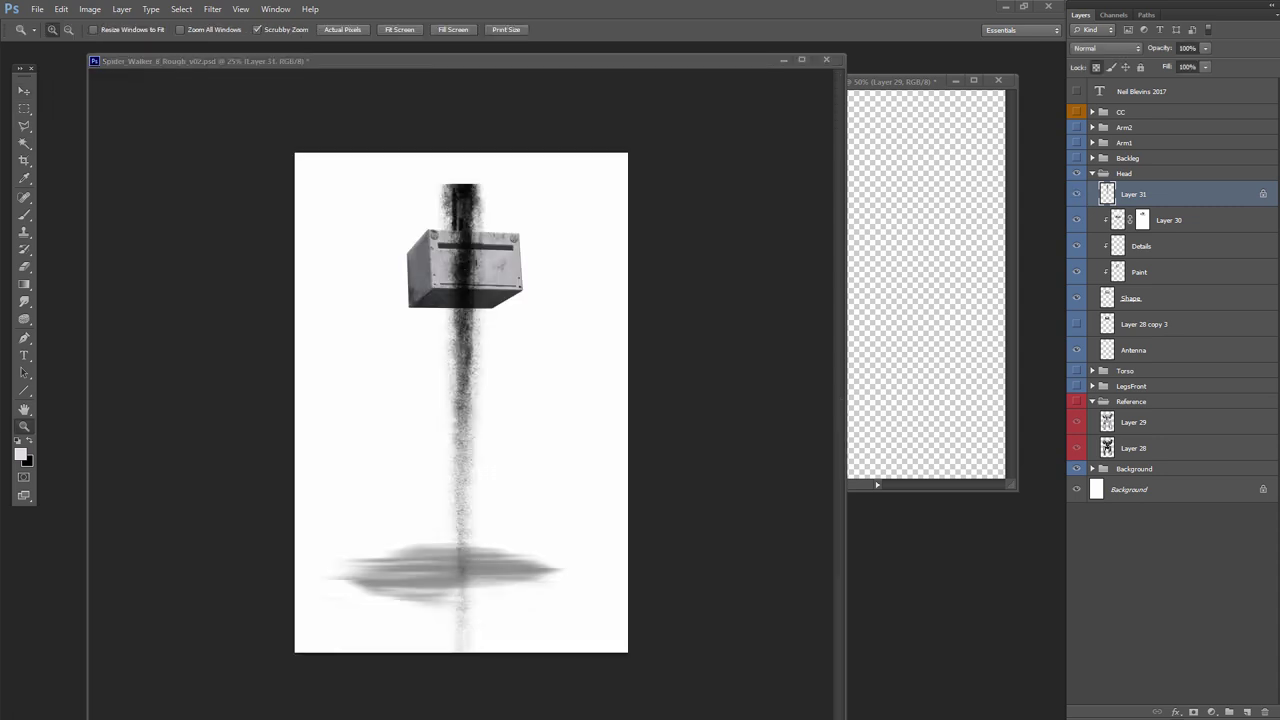
click(461, 237)
click(61, 9)
click(90, 257)
click(233, 30)
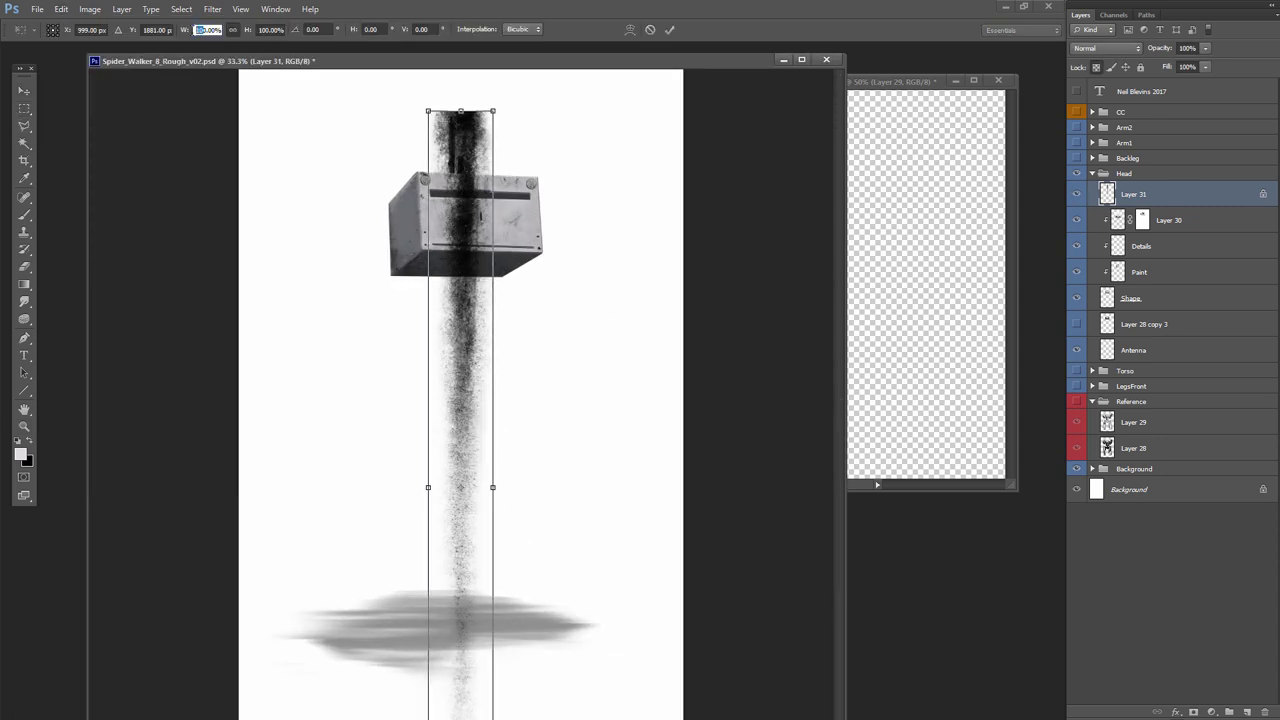
text(30)
drag(463, 448, 422, 248)
drag(430, 400, 423, 250)
key(Return)
Unlock the streak layer and smudge the streak's upper end just below the round bolt
key(z)
click(413, 174)
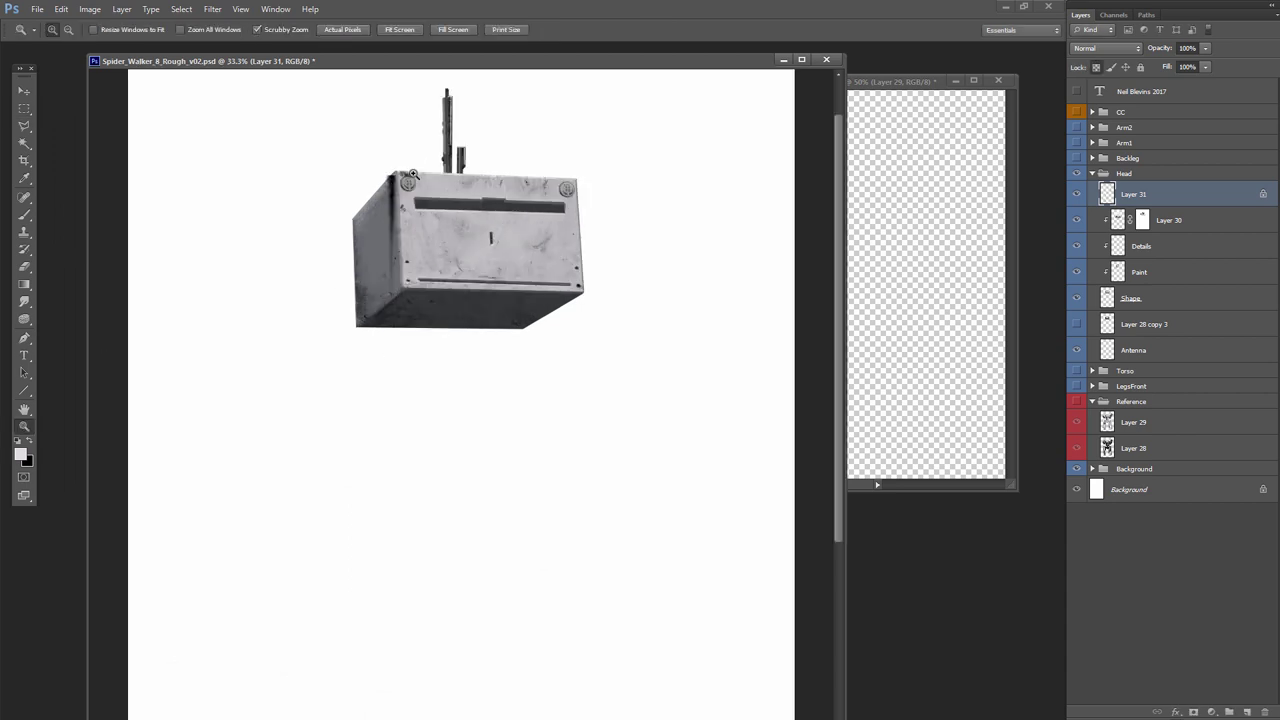
click(412, 175)
key(v)
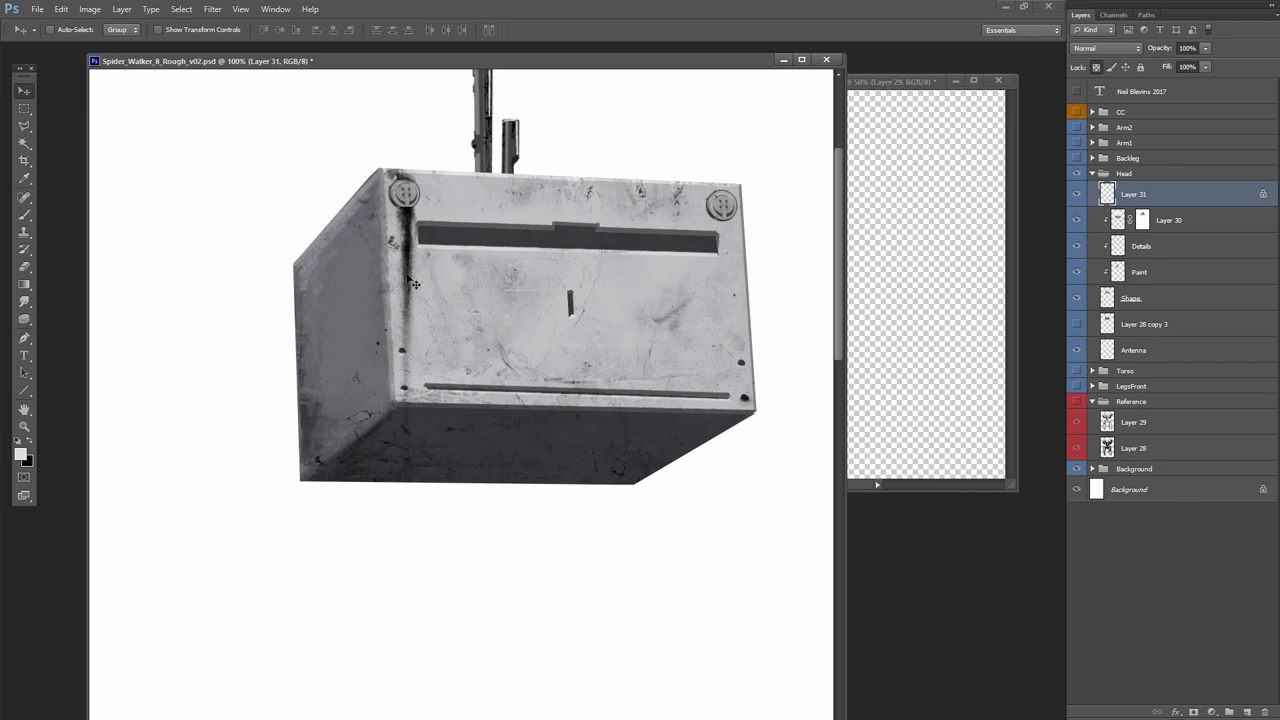
click(24, 266)
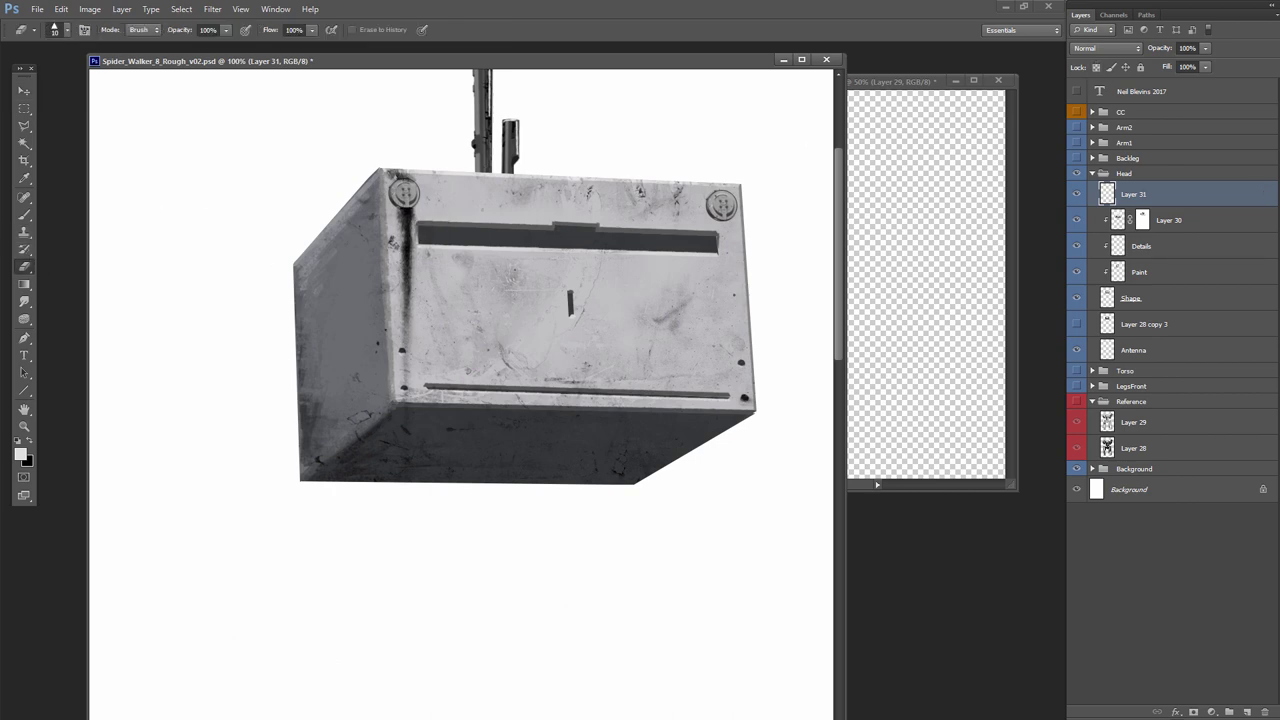
key(z)
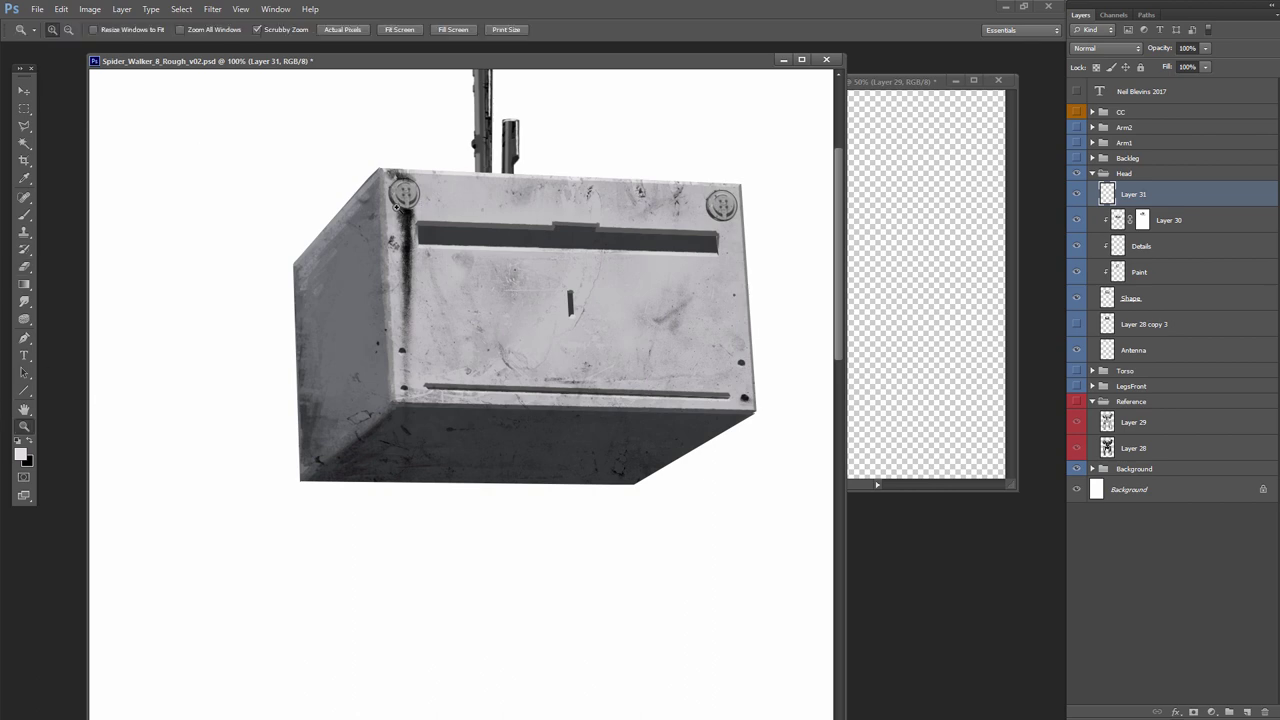
click(376, 218)
click(408, 176)
key(r)
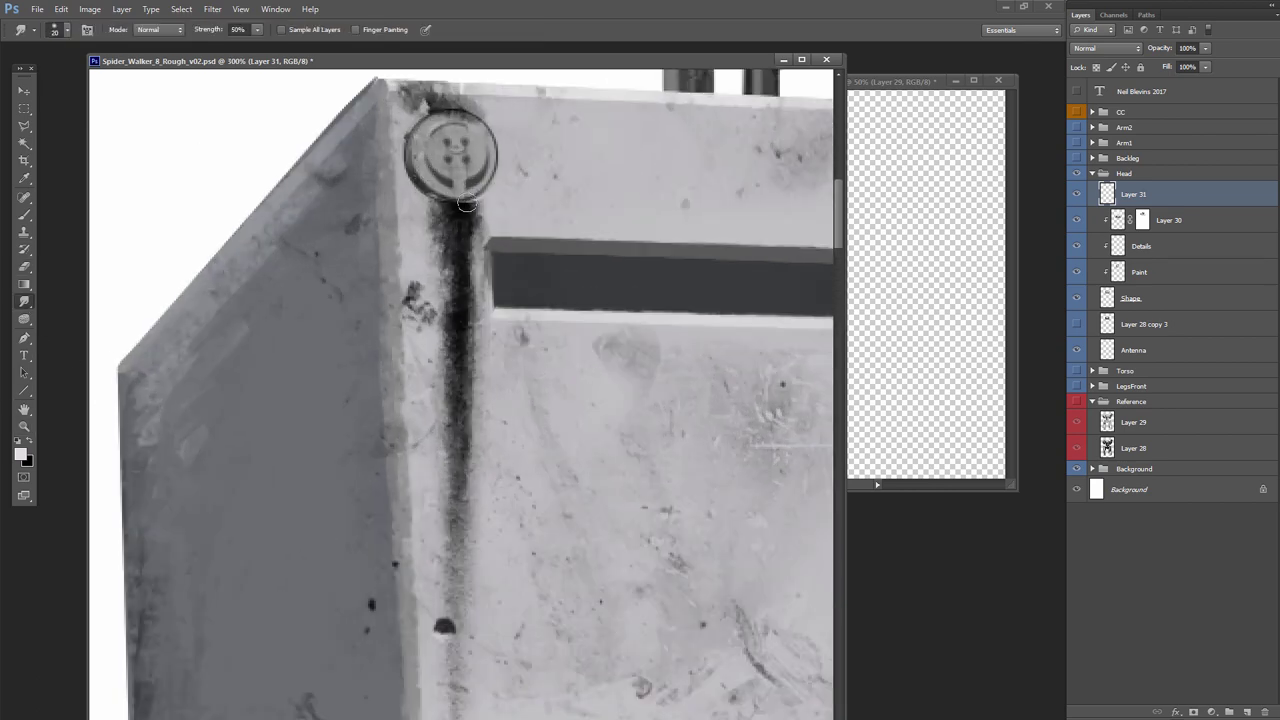
click(22, 424)
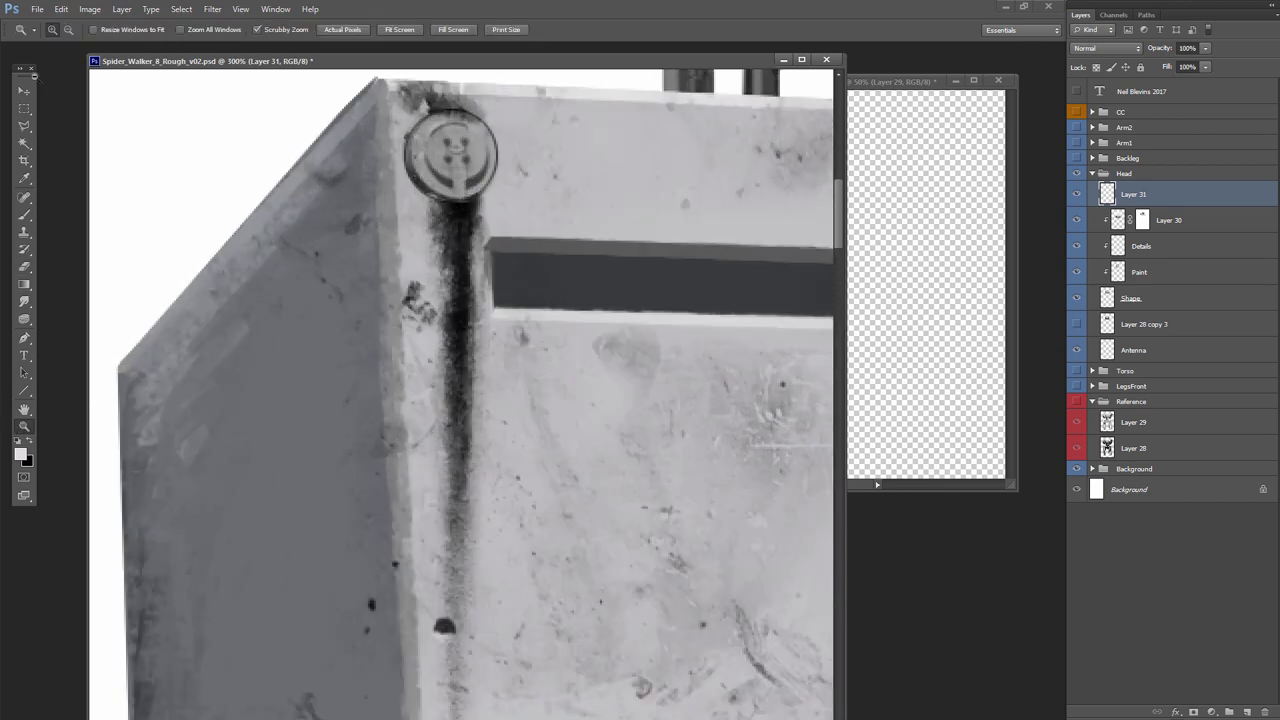
Rotate the streak by about -1.25° to follow the face's edge and lower its layer opacity to 61%
alt+click(562, 290)
click(61, 9)
click(108, 256)
drag(602, 200, 596, 196)
key(Return)
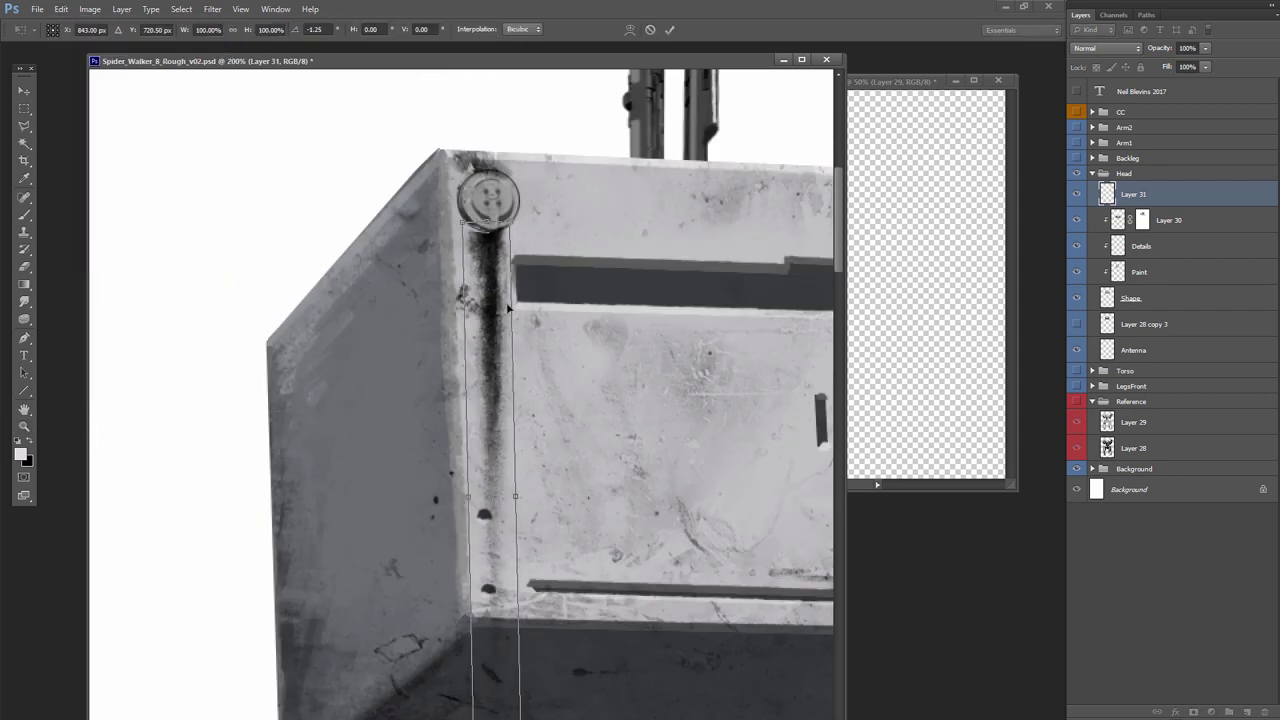
key(z)
key(v)
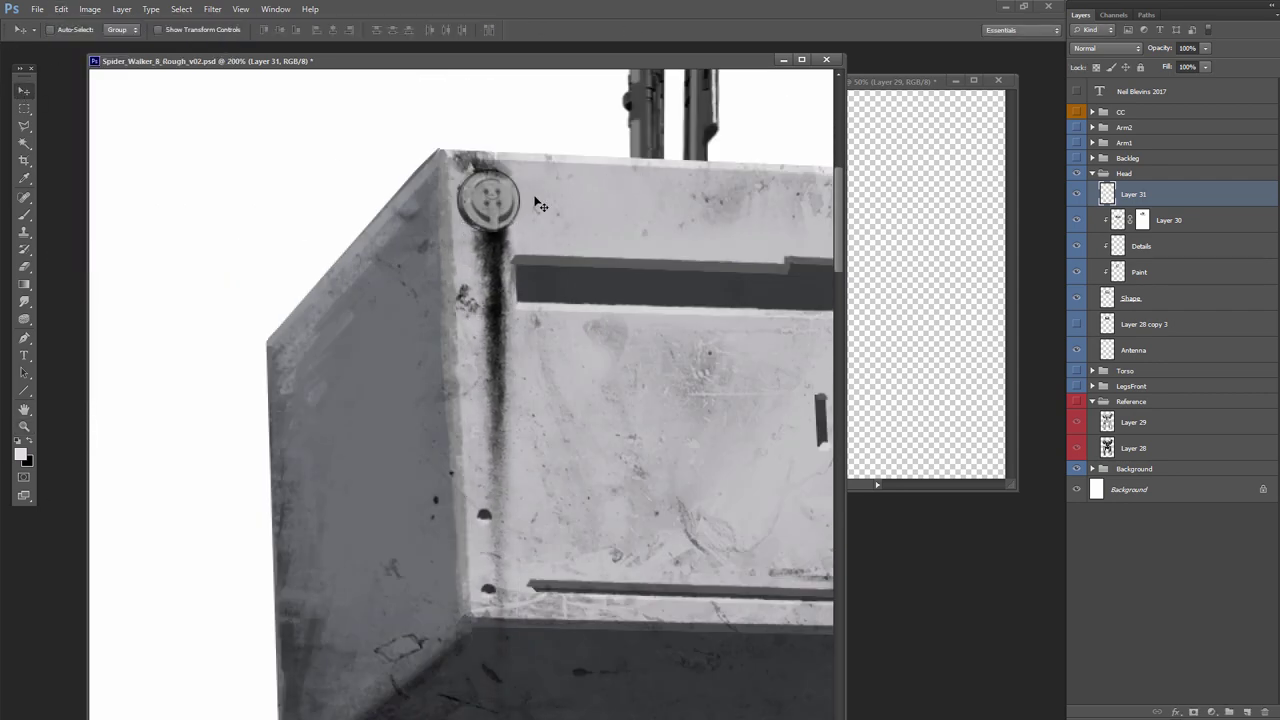
drag(1174, 65, 1179, 65)
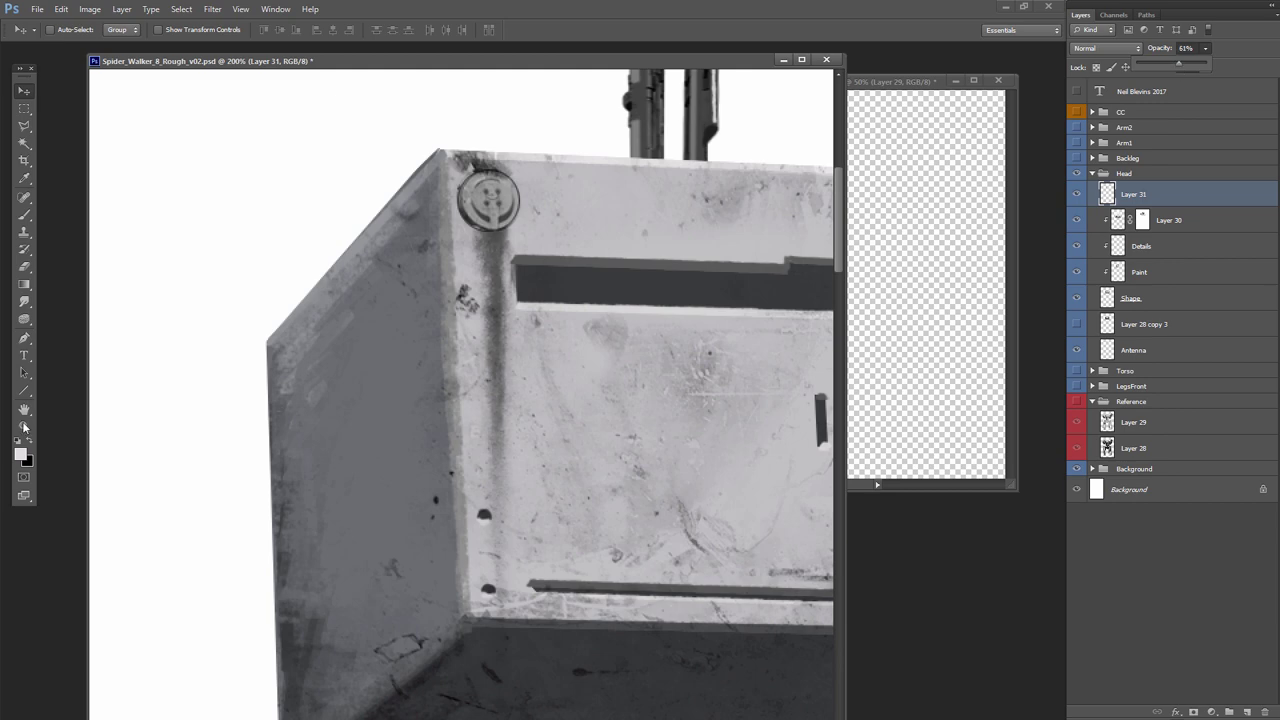
Copy a section of white drips from Layer 1 of Drips_024.psd into the walker document as a new layer above the streak
click(24, 426)
alt+click(515, 377)
alt+click(515, 377)
click(25, 91)
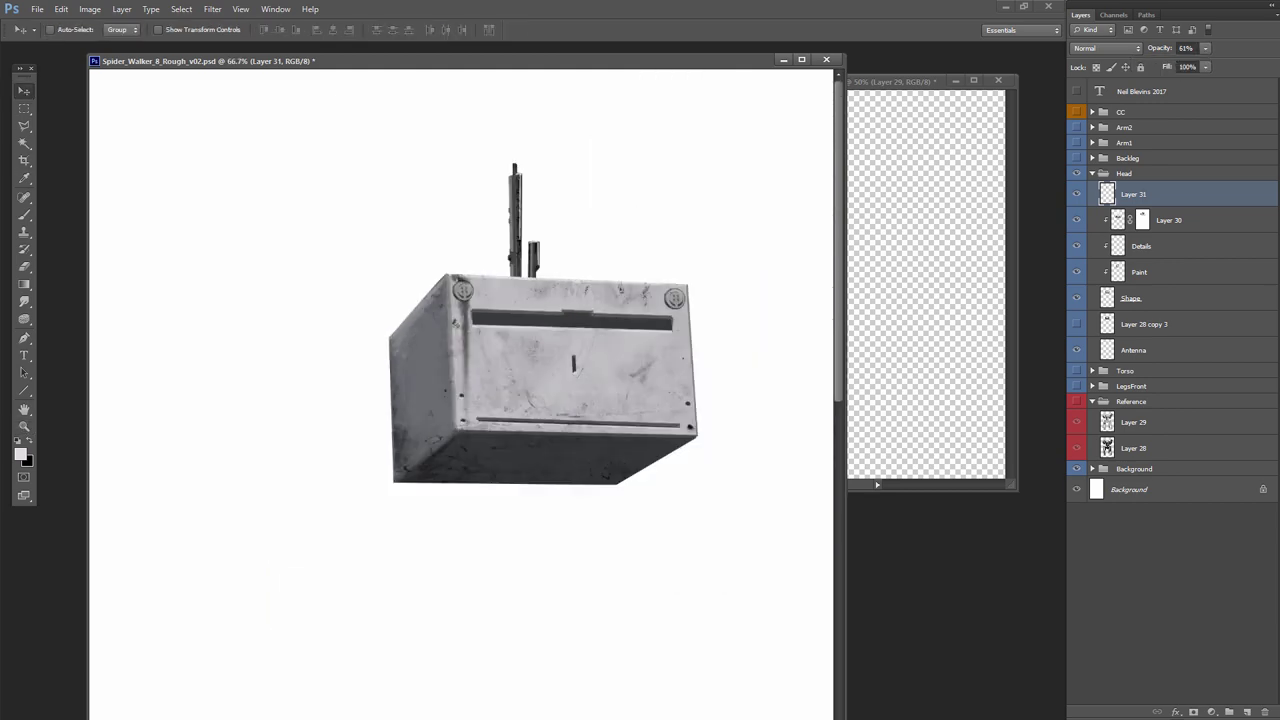
drag(489, 61, 617, 31)
click(178, 132)
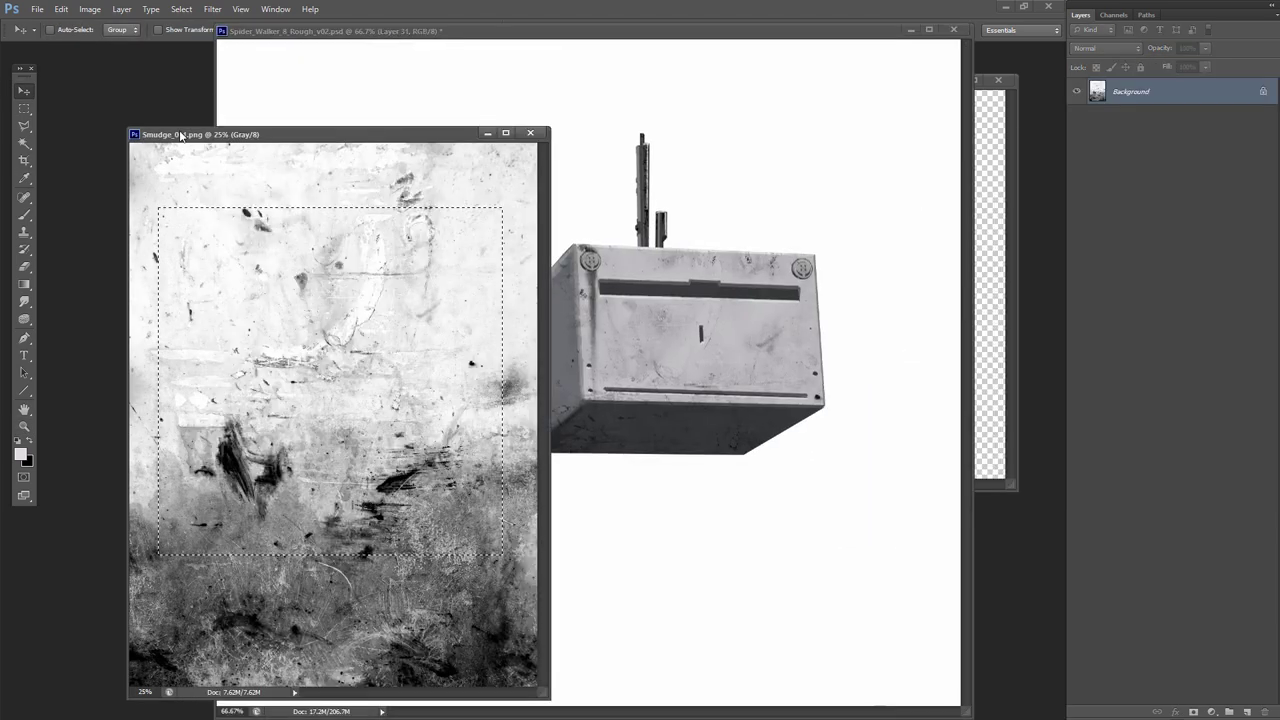
click(412, 32)
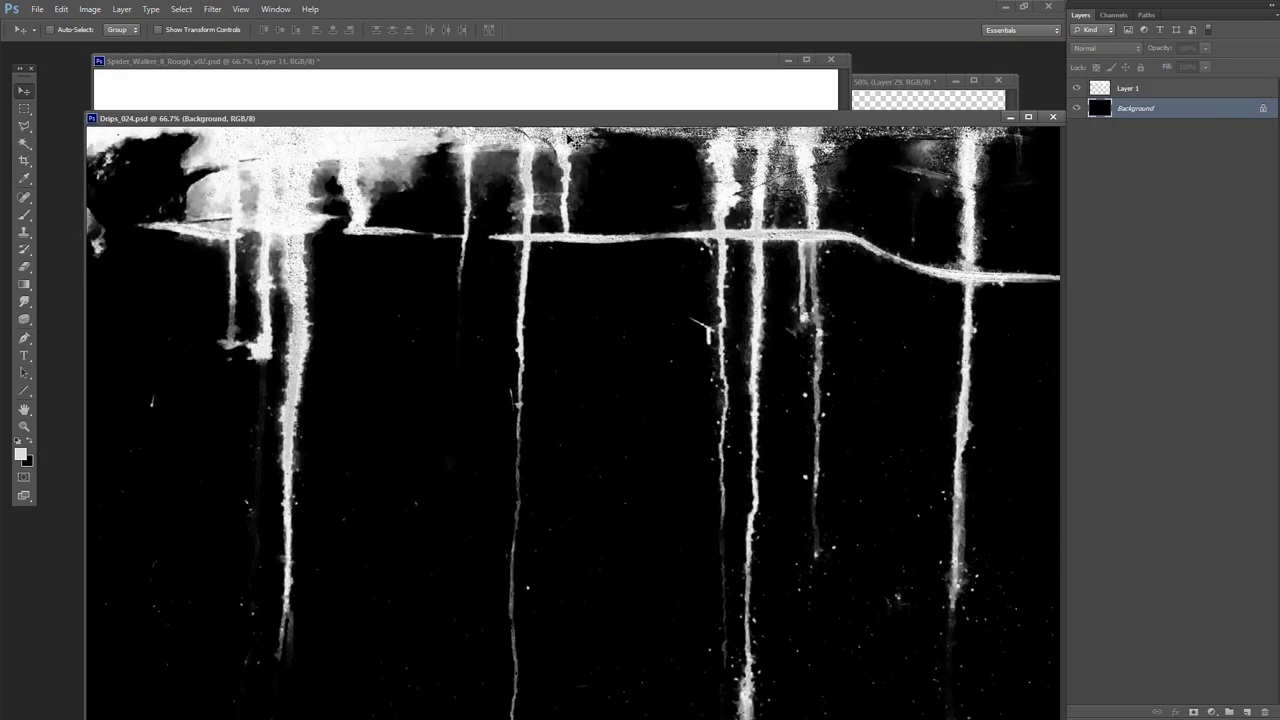
drag(641, 119, 503, 92)
key(m)
click(1168, 92)
drag(521, 254, 714, 690)
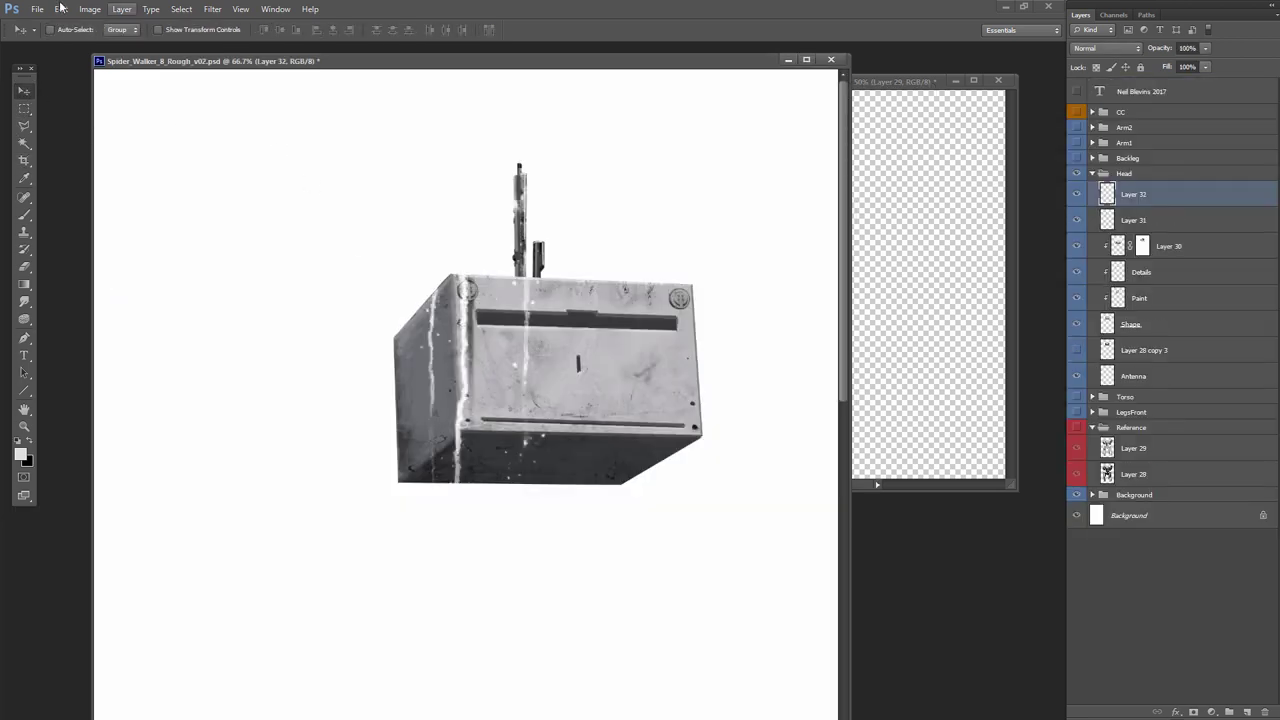
Invert the copied drips so they become dark
click(61, 9)
mouse_move(90, 9)
mouse_move(158, 43)
click(275, 195)
Scale the drips to about 22.5% and place them under the right end of the head's upper slot
drag(524, 254, 694, 309)
click(62, 10)
click(125, 257)
drag(732, 225, 669, 354)
key(Up)
key(Up)
key(Up)
key(Up)
key(Up)
key(Up)
key(Up)
key(Up)
key(Up)
key(Up)
key(Up)
key(Up)
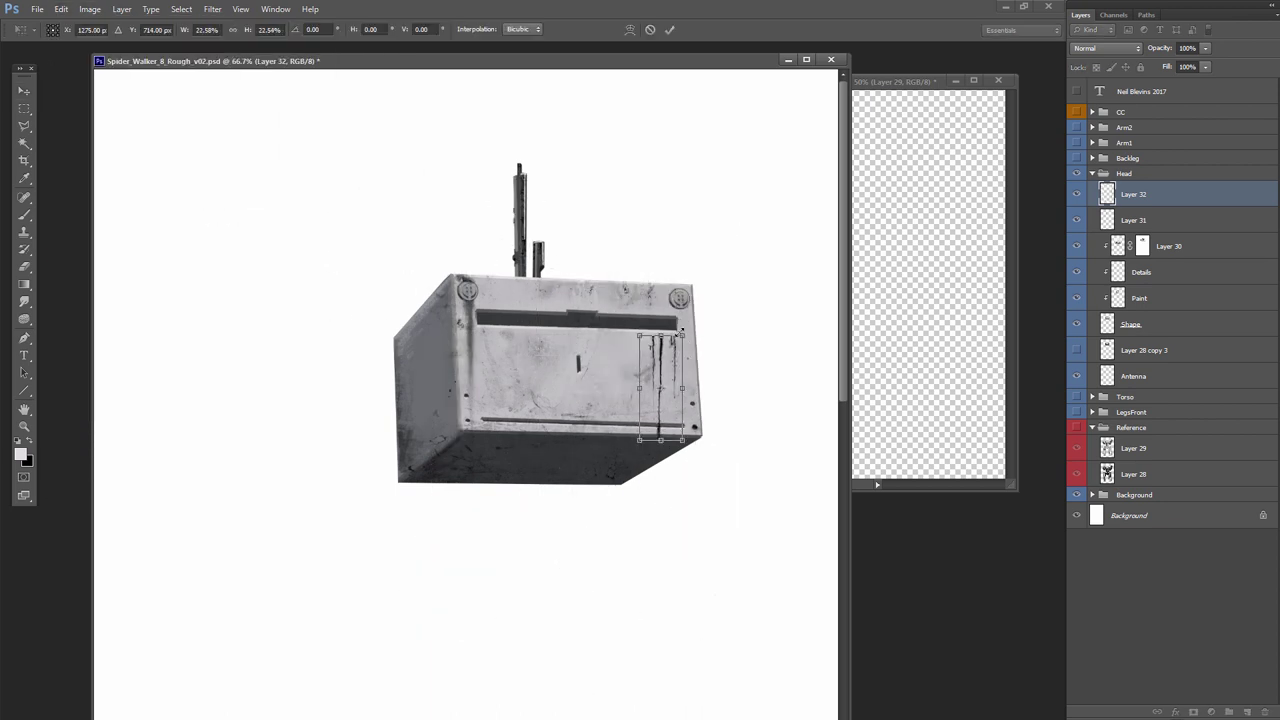
drag(710, 352, 710, 352)
key(Return)
Lower the drips layer's opacity to 56% and clean up its ends with the Eraser
drag(1205, 48, 1178, 66)
key(e)
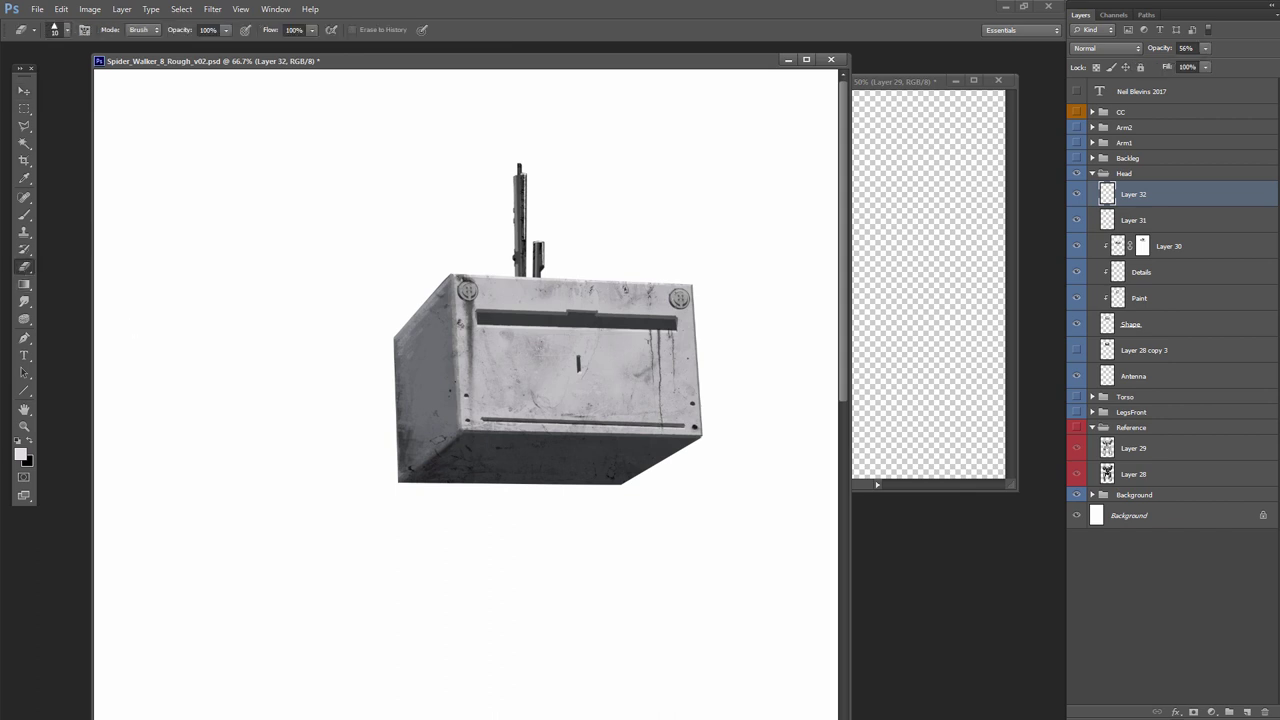
click(25, 92)
Check the head against the reference, clip Layers 31 and 32 to the Shape layer and delete Layer 28 copy 3
click(25, 427)
alt+click(603, 278)
alt+click(598, 311)
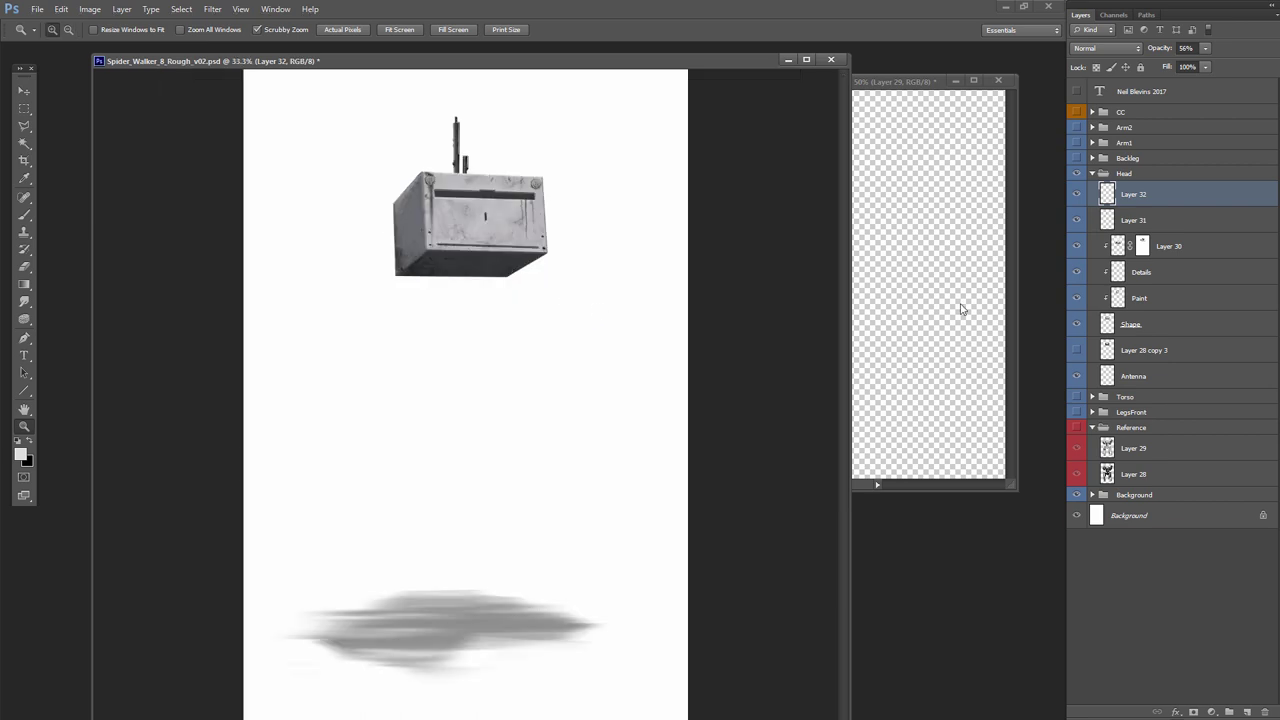
click(1077, 429)
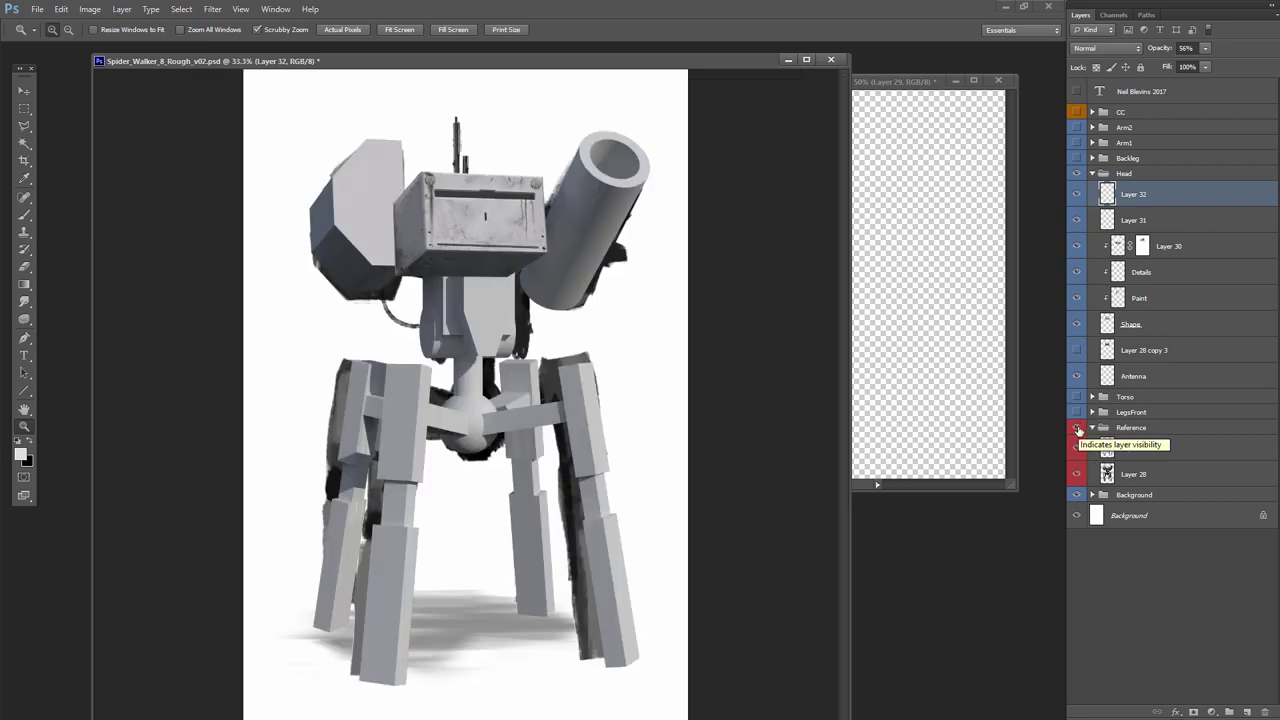
click(1077, 429)
key(ctrl+plus)
key(ctrl+plus)
click(25, 91)
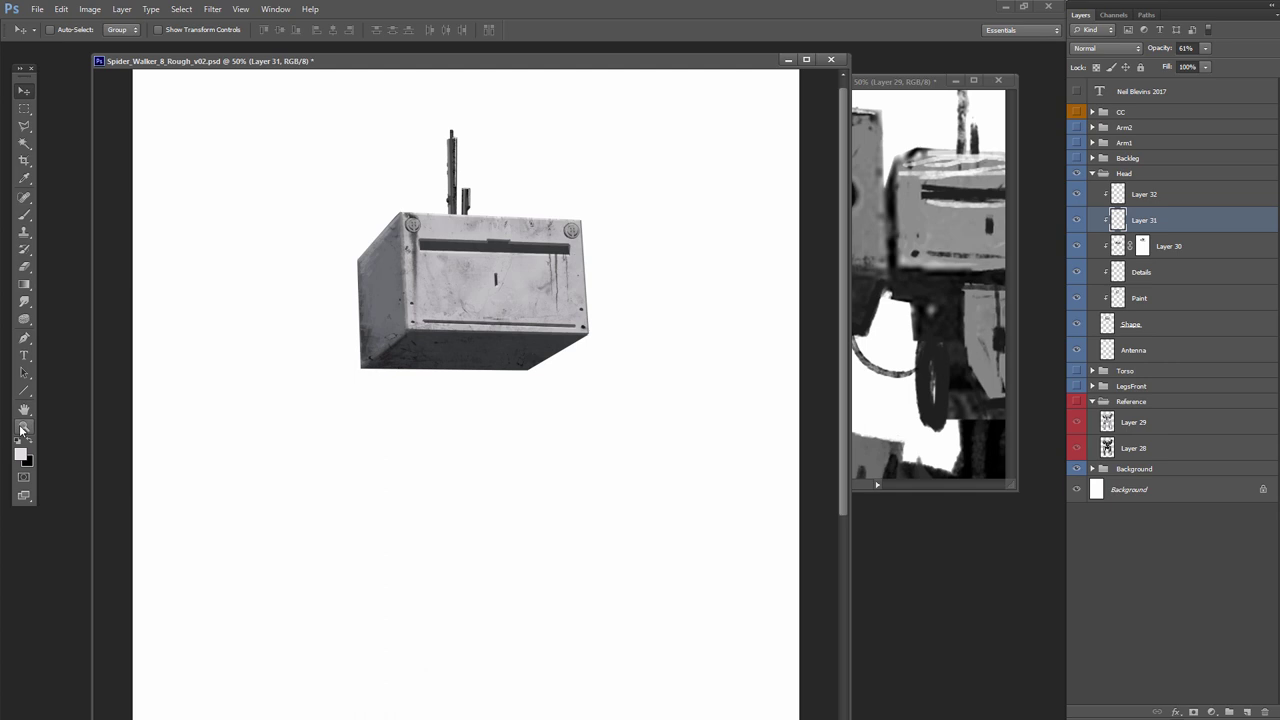
Show the Reference group and select the front ring of the cannon arm with the Magic Wand
key(z)
alt+click(509, 317)
alt+click(151, 142)
click(151, 142)
key(m)
click(1077, 401)
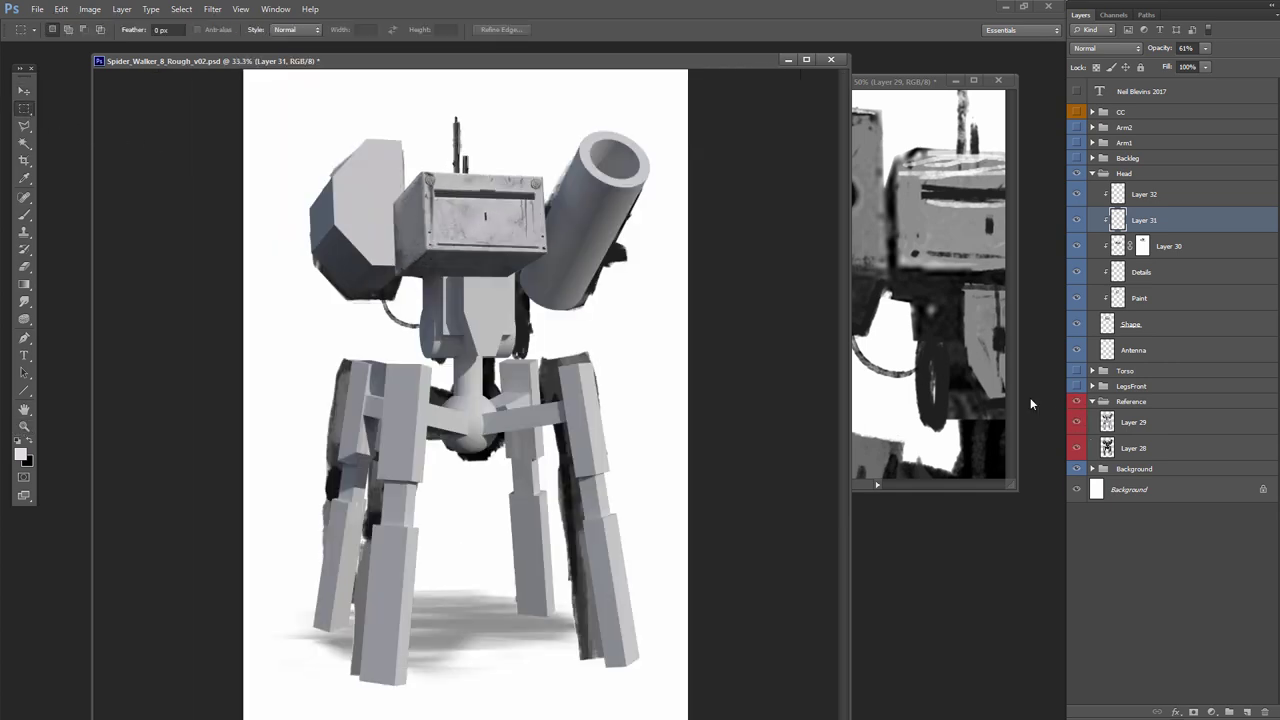
click(25, 425)
click(598, 171)
click(765, 144)
drag(765, 144, 710, 198)
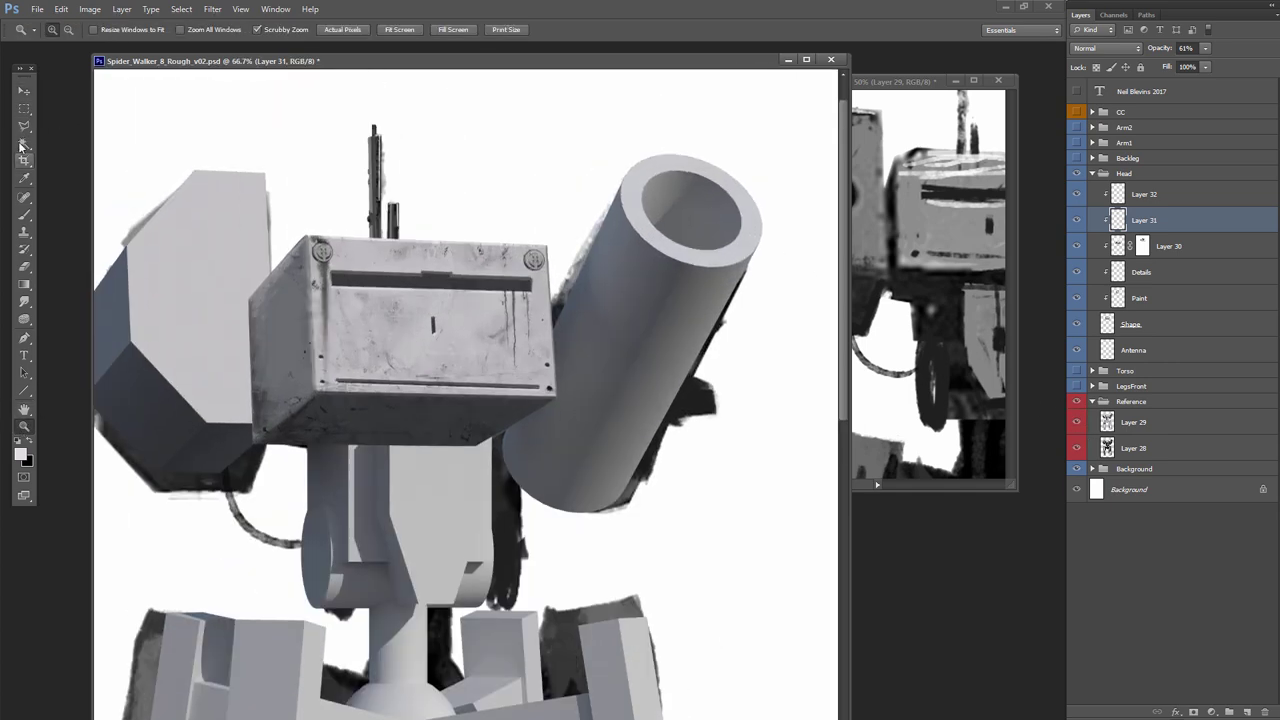
click(24, 142)
click(713, 174)
Open and show the Arm2 group, hide its Layer 28 copy 6 and add a new layer above it
click(1092, 174)
click(1077, 129)
click(1077, 129)
click(1092, 128)
click(1077, 148)
click(1077, 129)
click(1143, 148)
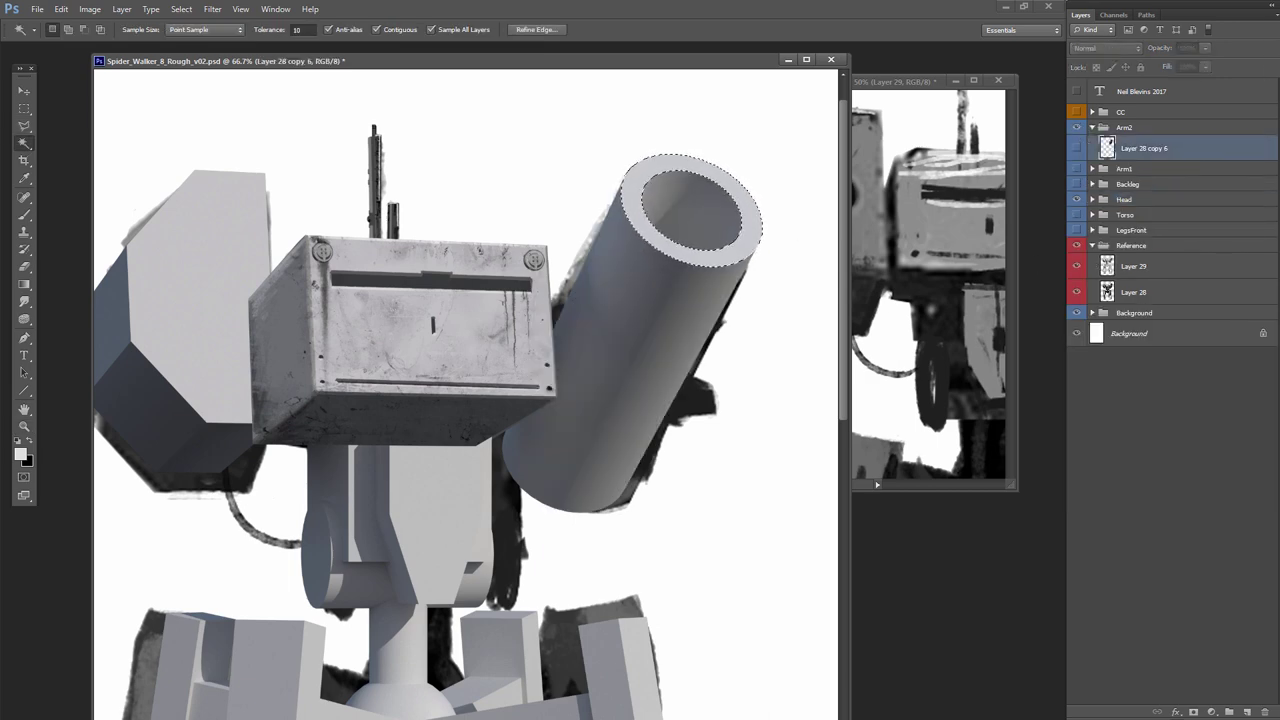
click(1247, 712)
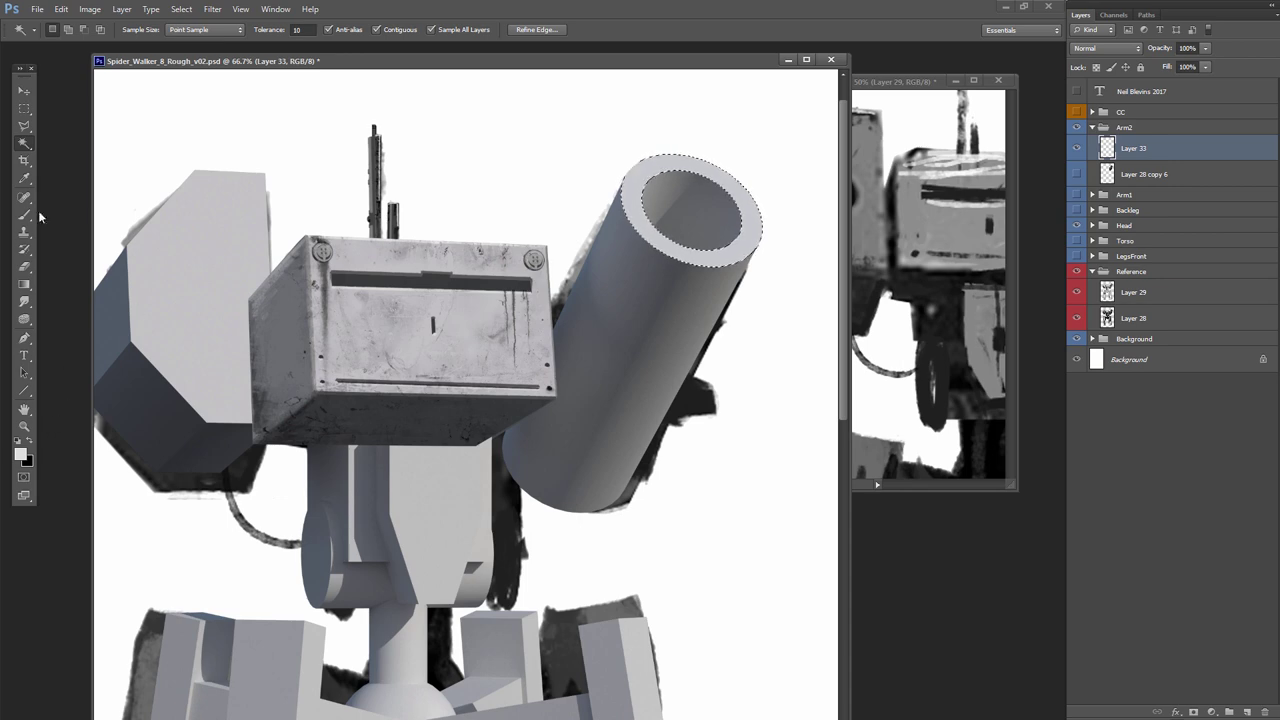
Fill the ring selection with light grey on the new layer and deselect it
key(b)
click(61, 9)
click(116, 211)
key(Return)
key(ctrl+d)
Outline the cannon barrel's body from the front ring down towards its lower end with the Polygonal Lasso, with Layer 28 copy 6 active
click(1108, 174)
key(l)
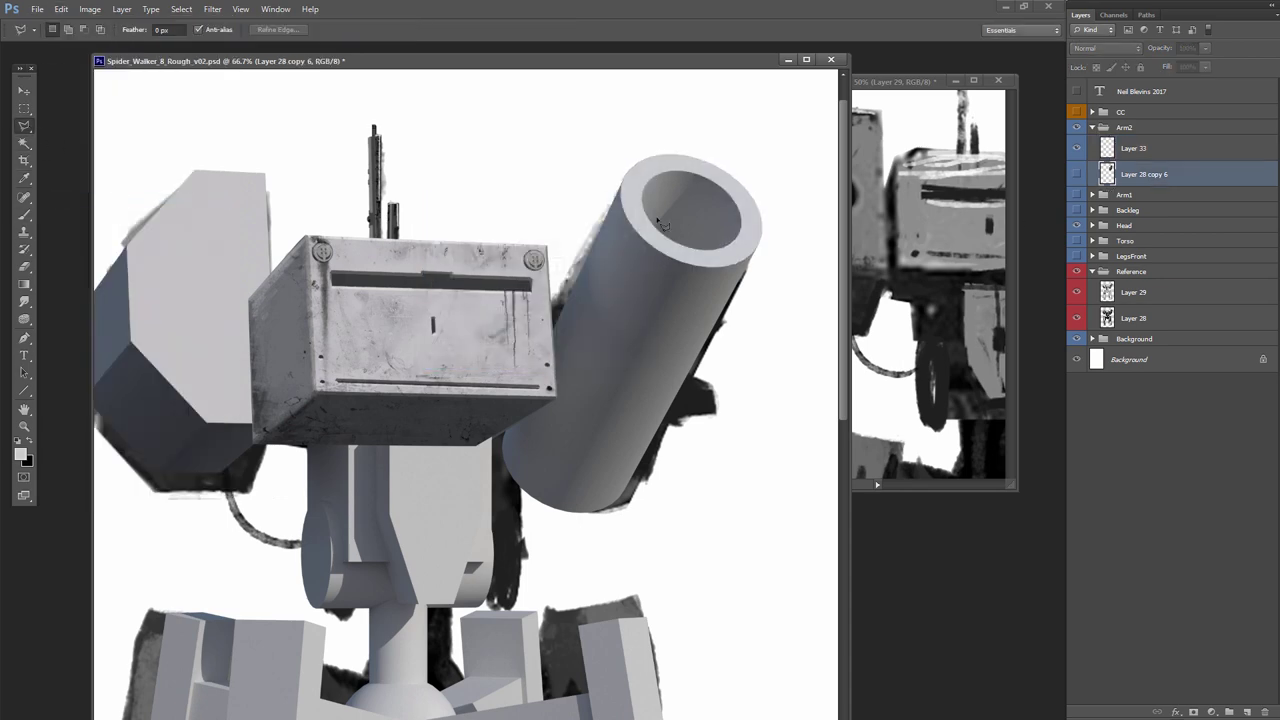
click(622, 181)
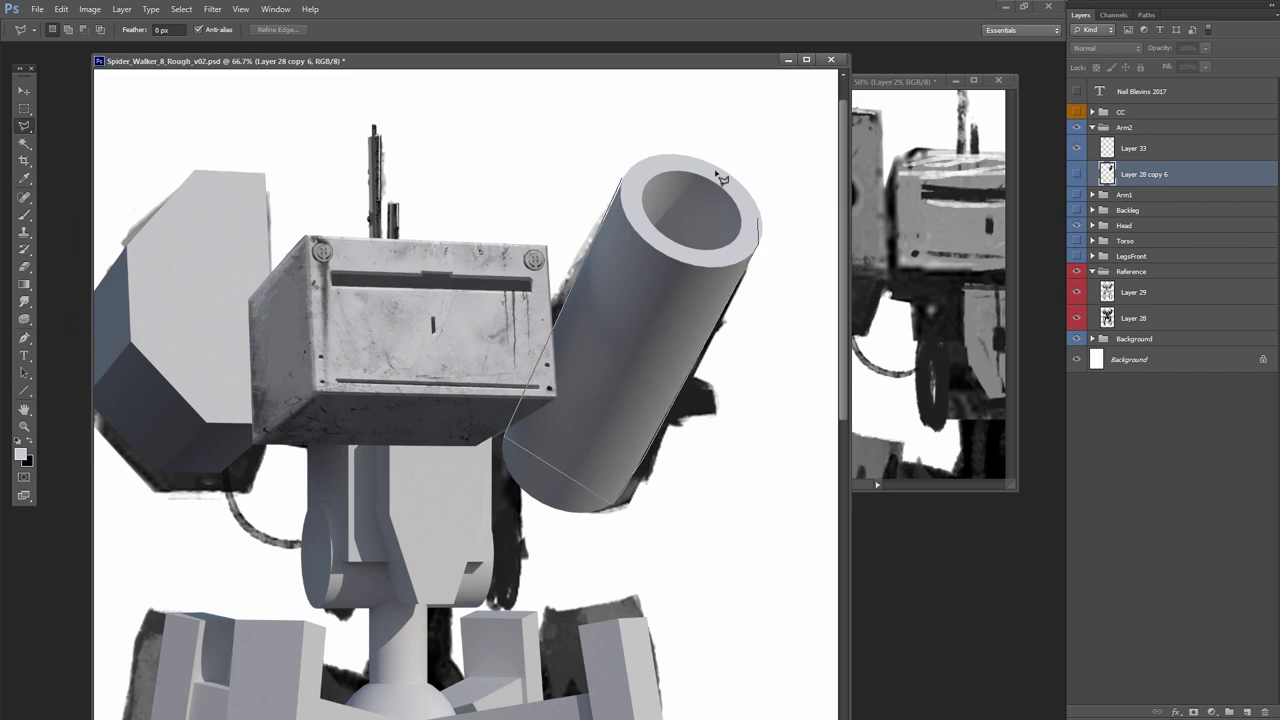
click(634, 181)
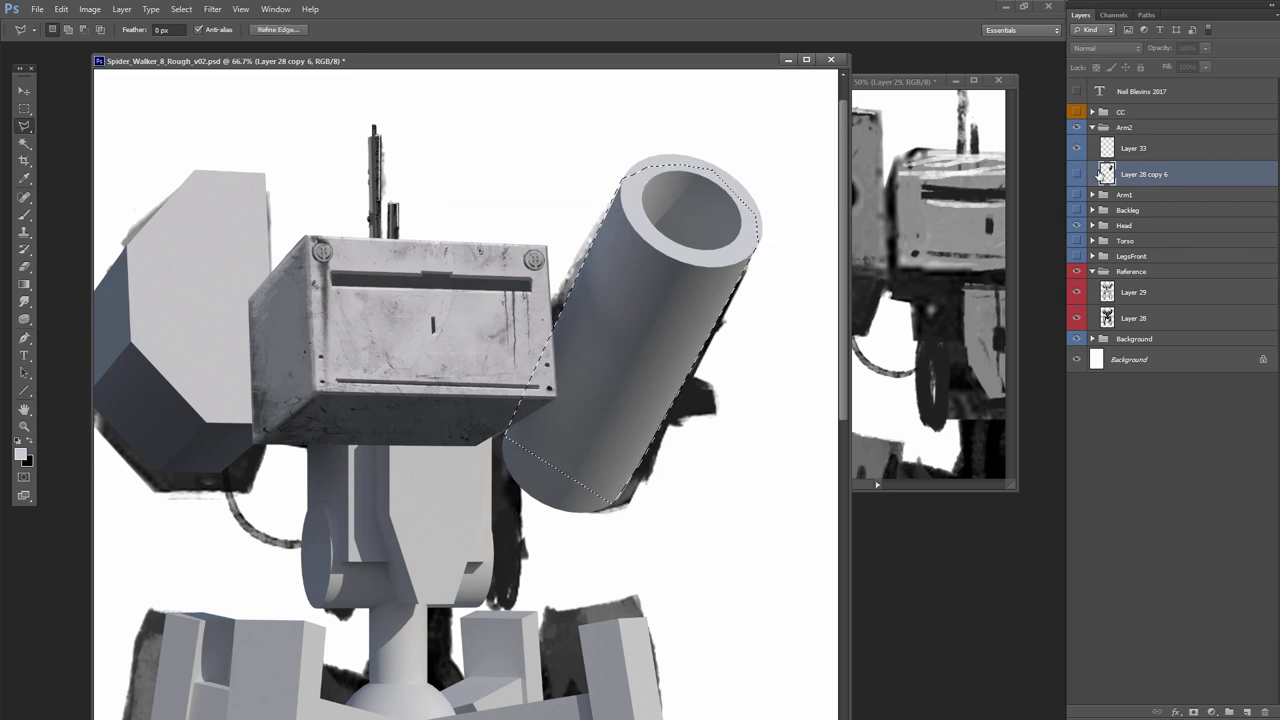
Add a new layer beneath the ring layer, fill the barrel selection with a dark grey foreground colour and deselect
click(1247, 712)
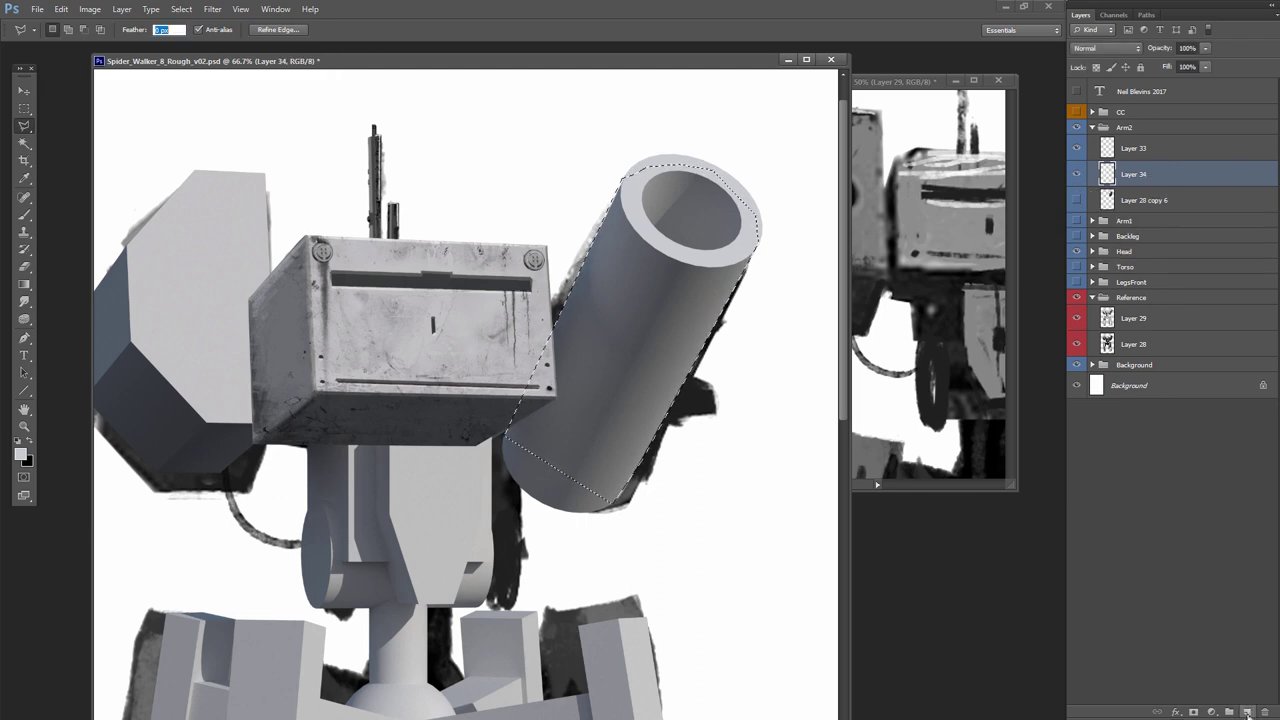
click(24, 215)
click(61, 9)
click(120, 205)
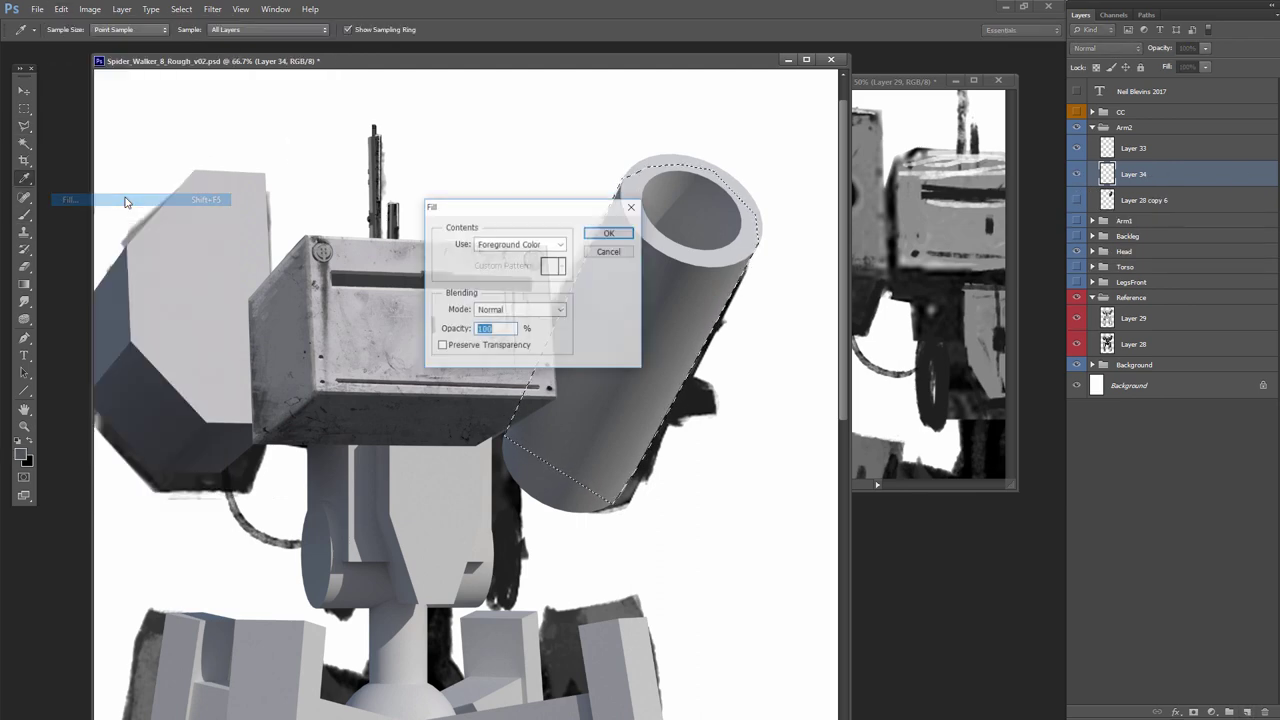
key(Return)
key(ctrl+d)
Draw an elliptical selection over the barrel's lower end, fill it with the same dark grey on a new layer and deselect
drag(24, 108, 60, 128)
mouse_move(503, 432)
mouse_down()
mouse_move(621, 509)
mouse_move(588, 503)
mouse_up()
key(ctrl+d)
drag(482, 417, 619, 506)
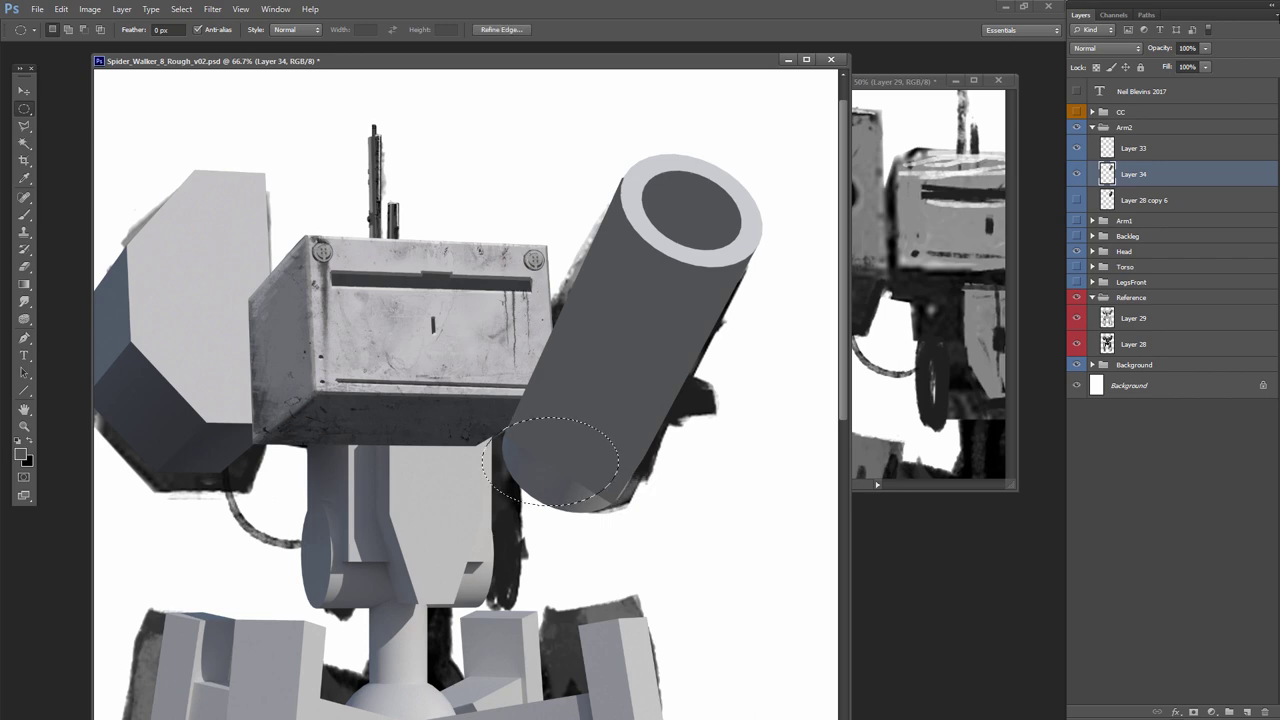
click(1247, 711)
click(61, 9)
key(Escape)
key(ctrl+d)
Rotate the dark ellipse about 26.6° with Free Transform and move it to match the barrel's rounded lower end
click(61, 9)
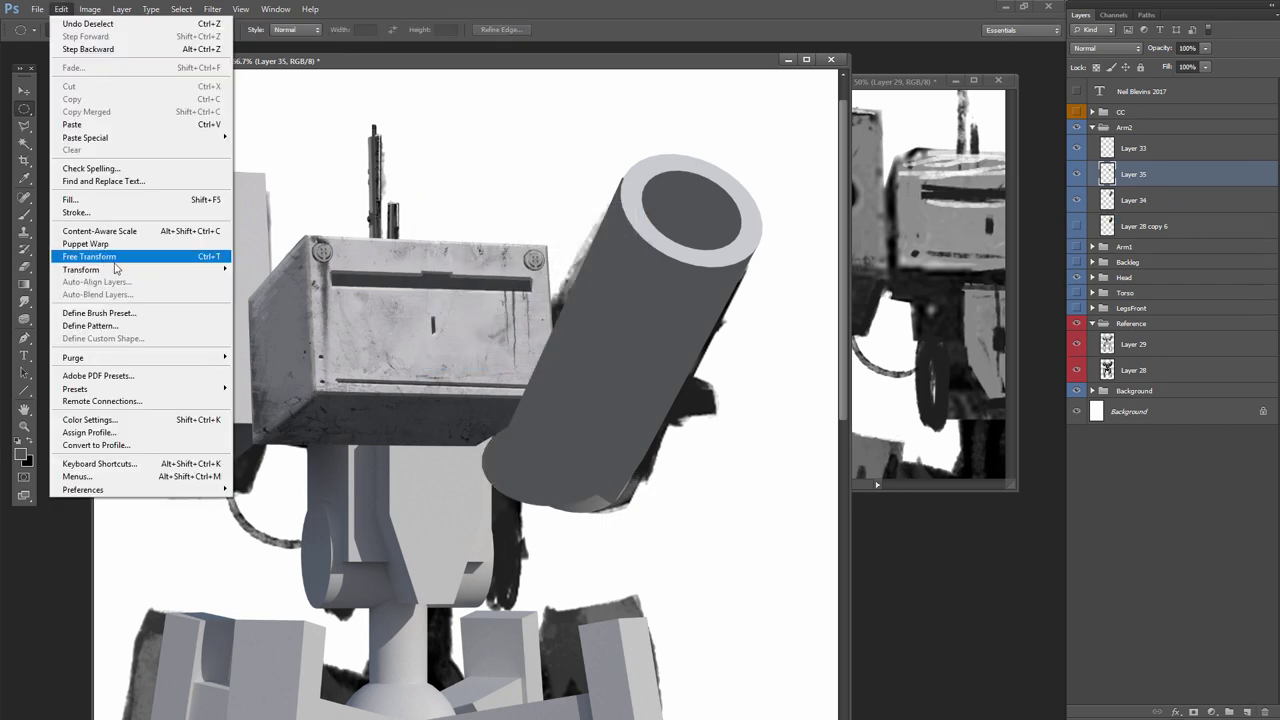
click(105, 261)
drag(633, 402, 651, 446)
drag(568, 495, 585, 496)
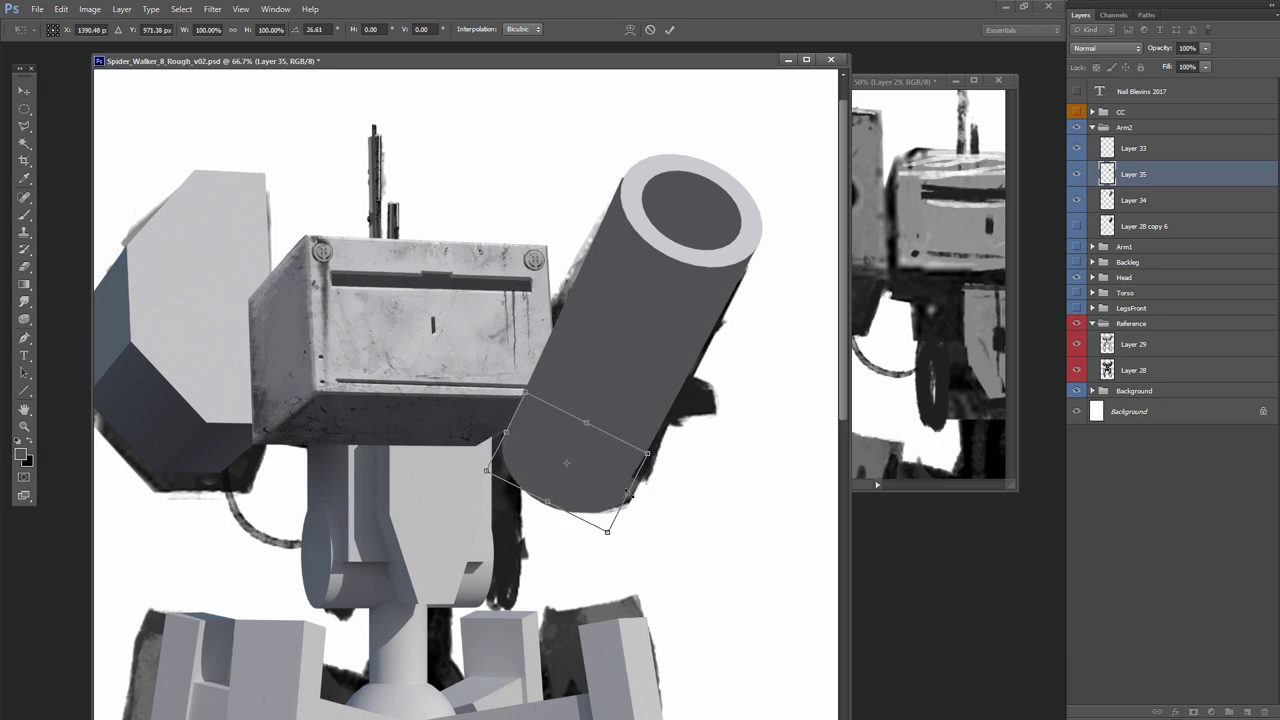
key(Return)
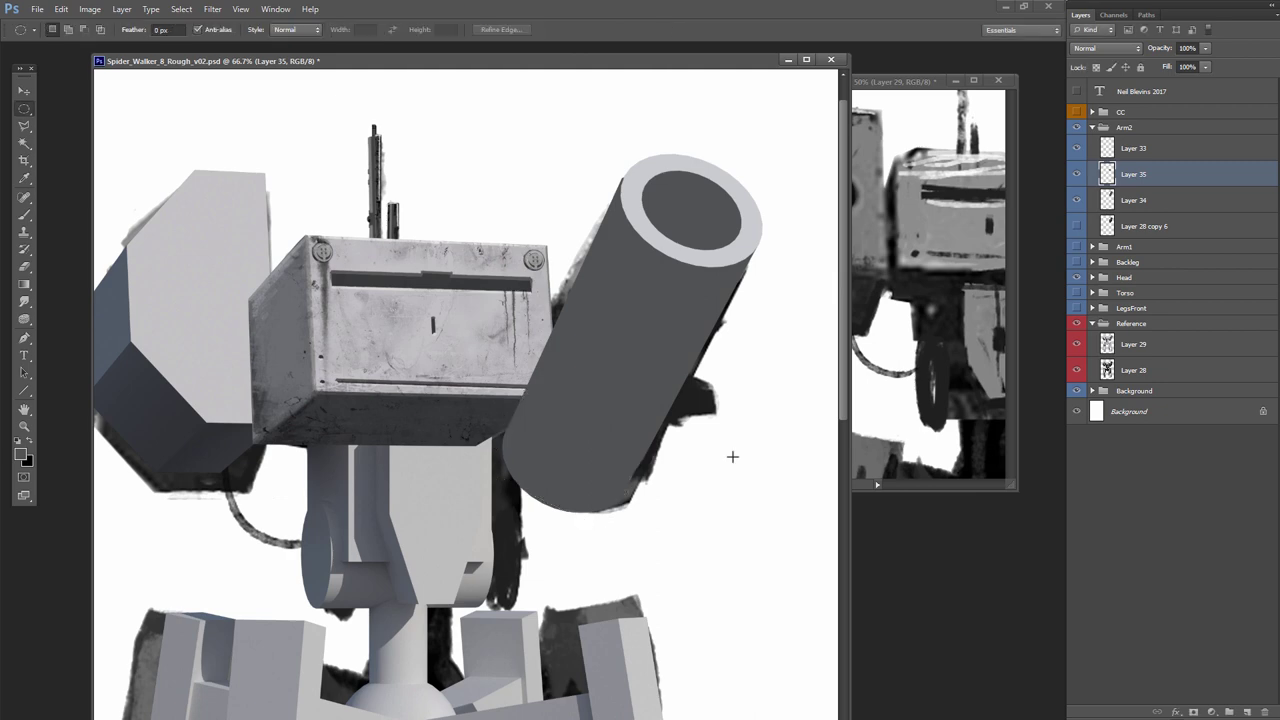
Hide the Reference group and fine-tune the dark ellipse's fit against the barrel with Free Transform
click(1077, 324)
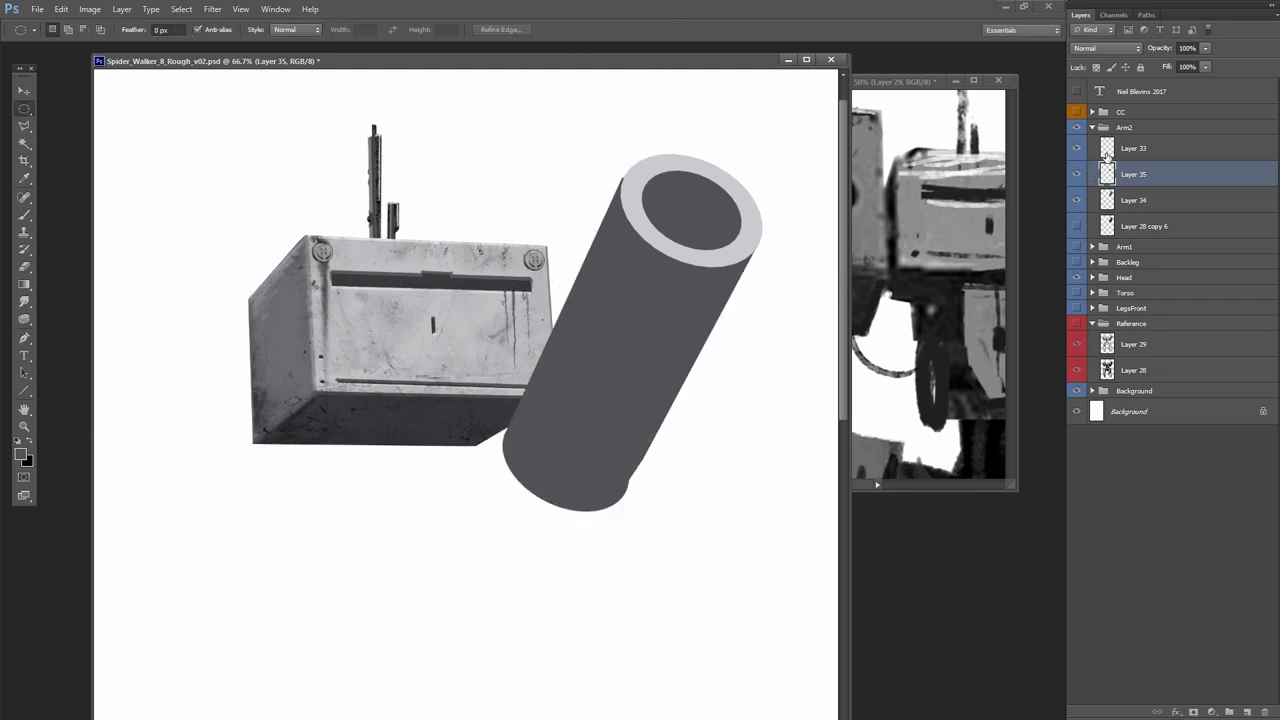
click(62, 9)
click(110, 254)
drag(629, 514, 627, 513)
key(Return)
Trim the ellipse's overhang along the barrel's straight outer edge using a lasso selection, select Layer 34 and deselect the area
key(l)
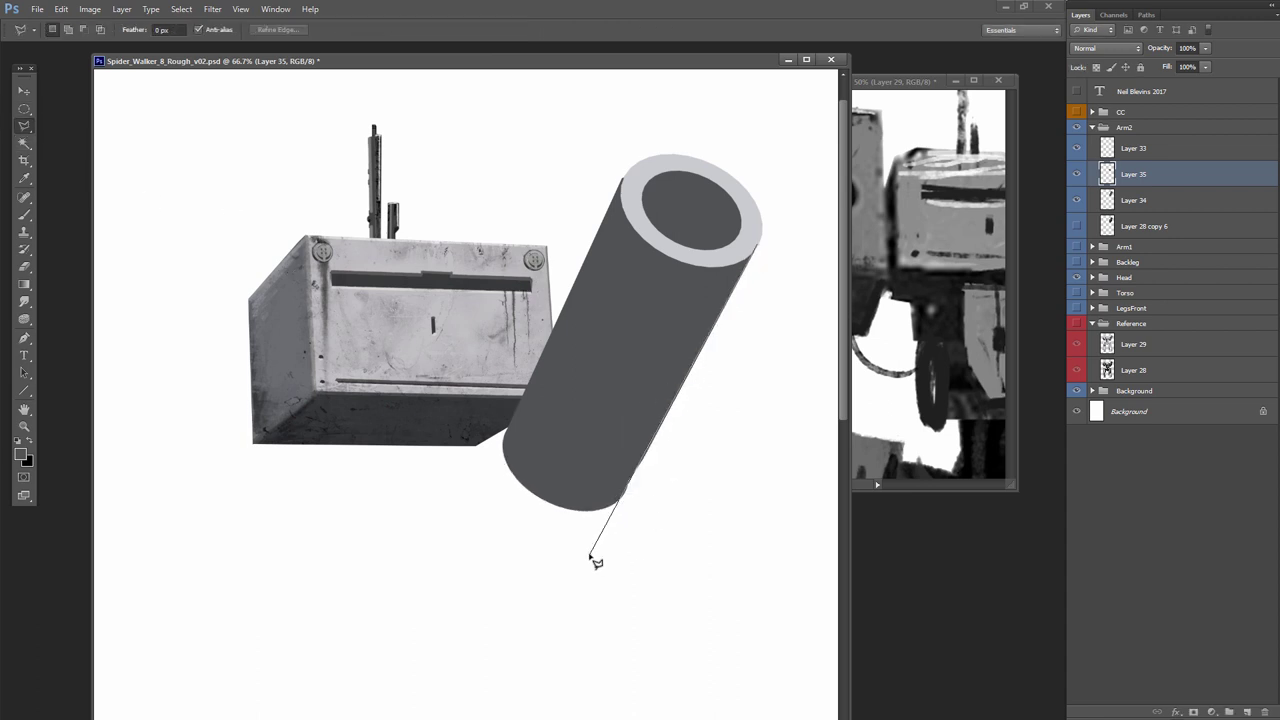
click(615, 550)
double_click(806, 246)
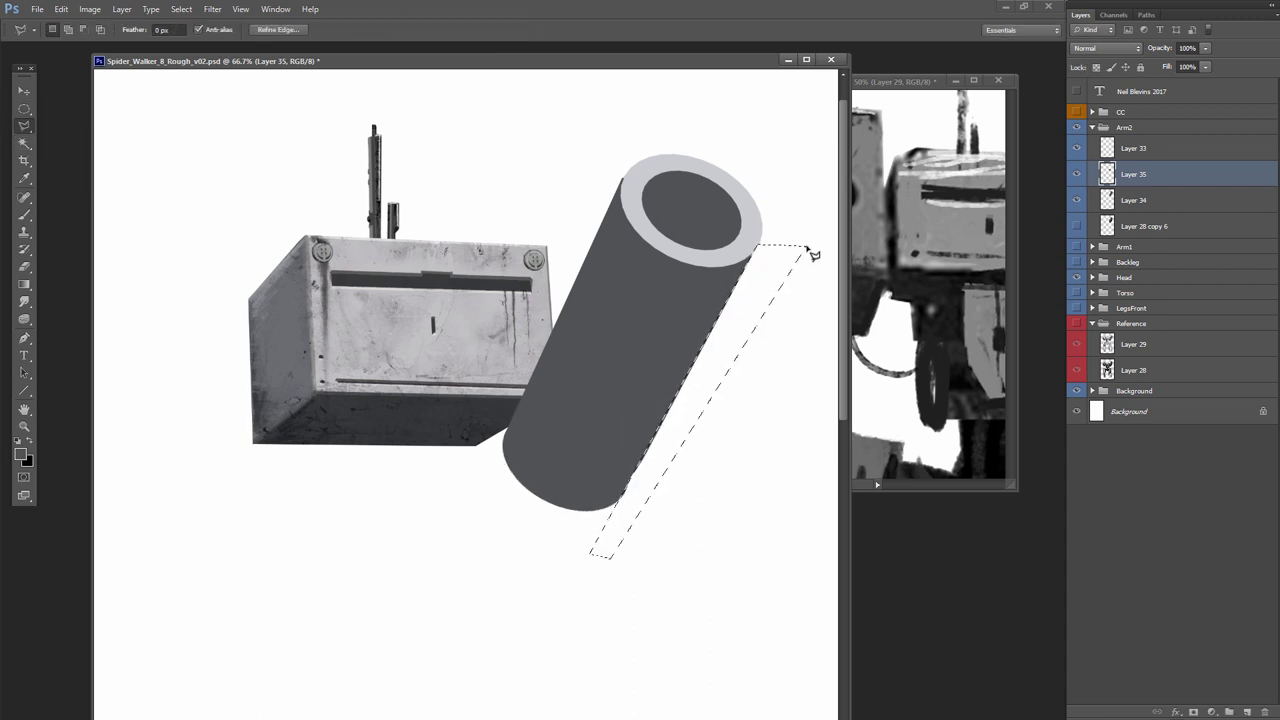
click(1107, 199)
key(ctrl+d)
key(v)
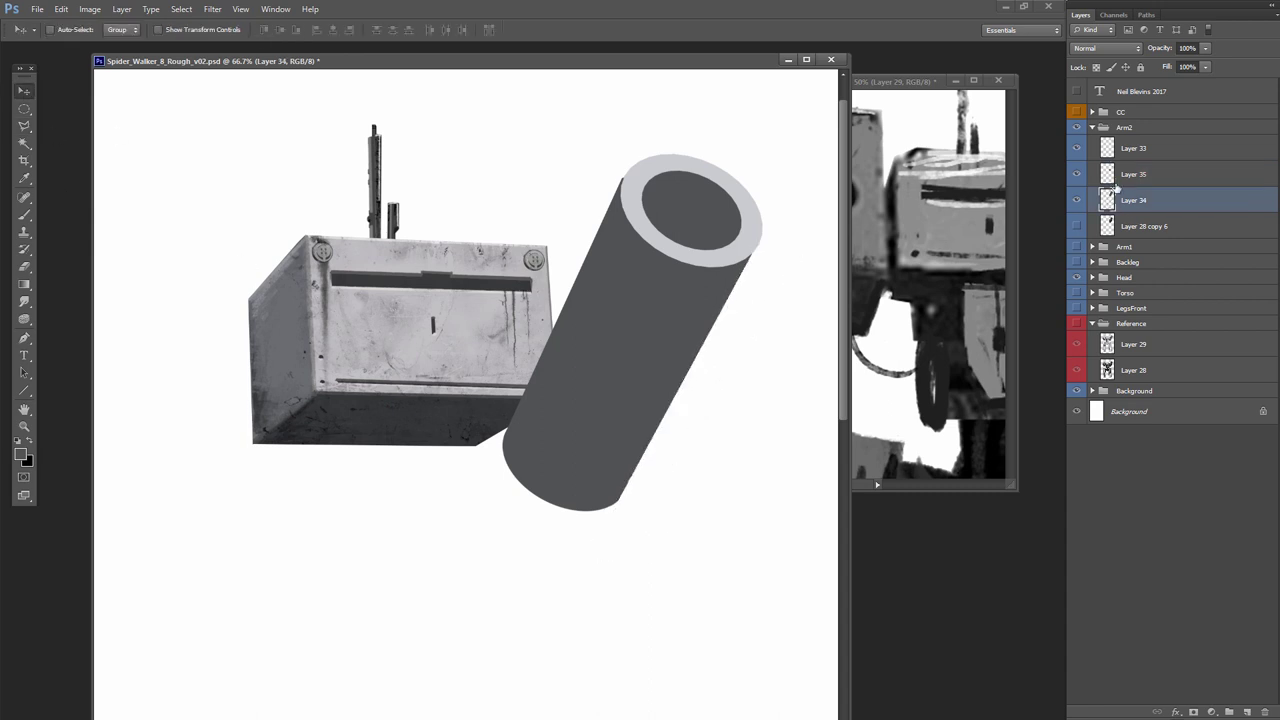
Merge Layer 34 and Layer 35 into one barrel layer
click(1114, 147)
click(1134, 200)
shift+click(1137, 176)
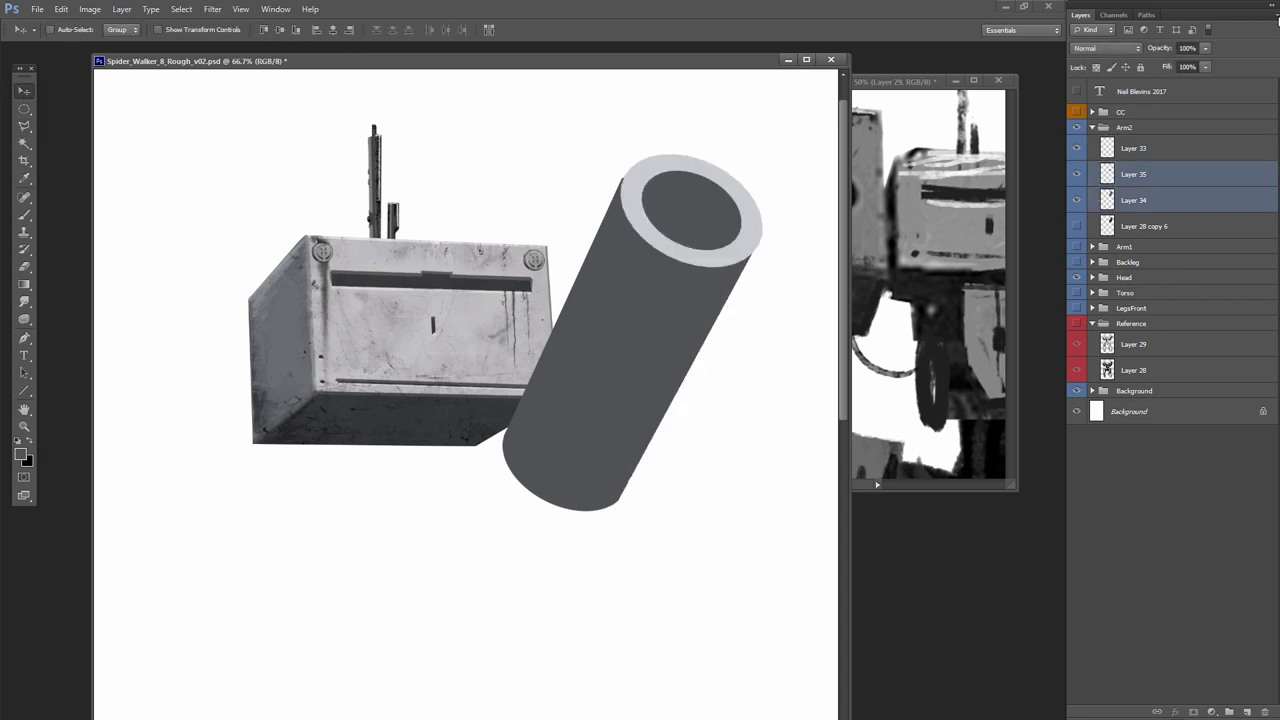
key(ctrl+e)
Add a new layer above the merged barrel, then hide Arm2 and show the Reference group to study the barrel's shading
key(ctrl+shift+n)
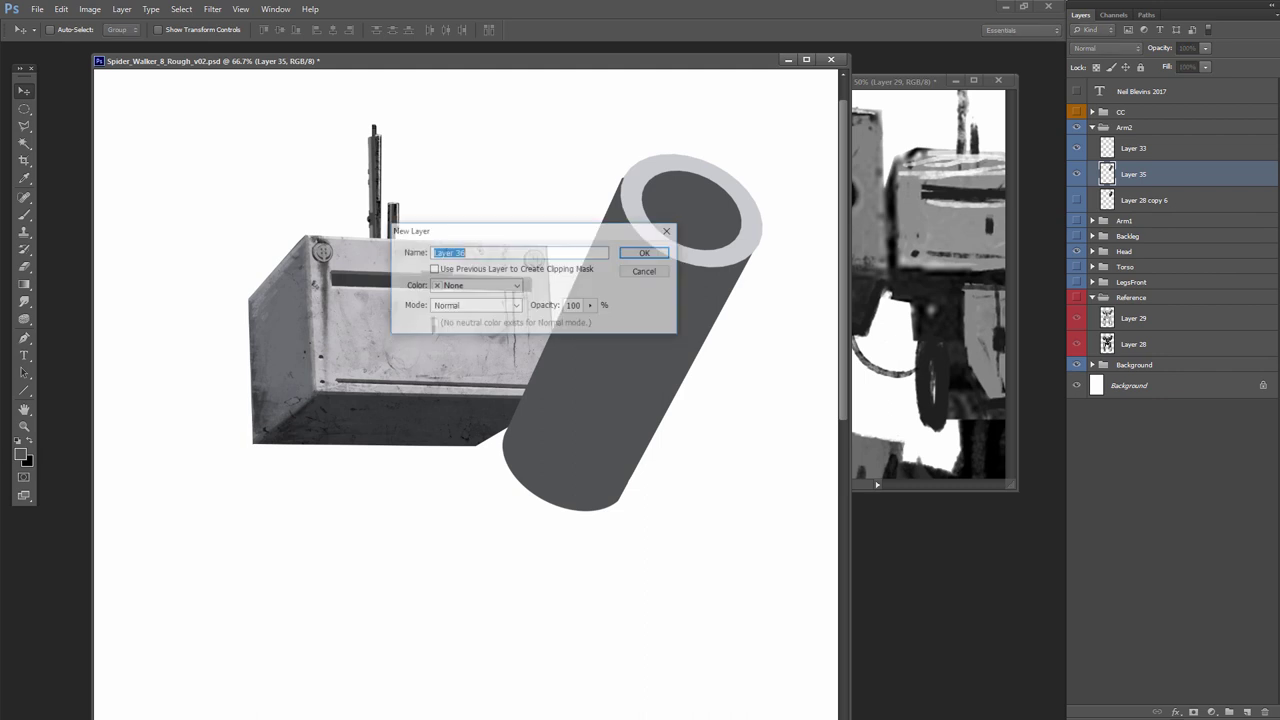
key(Return)
key(b)
click(1076, 127)
click(1077, 324)
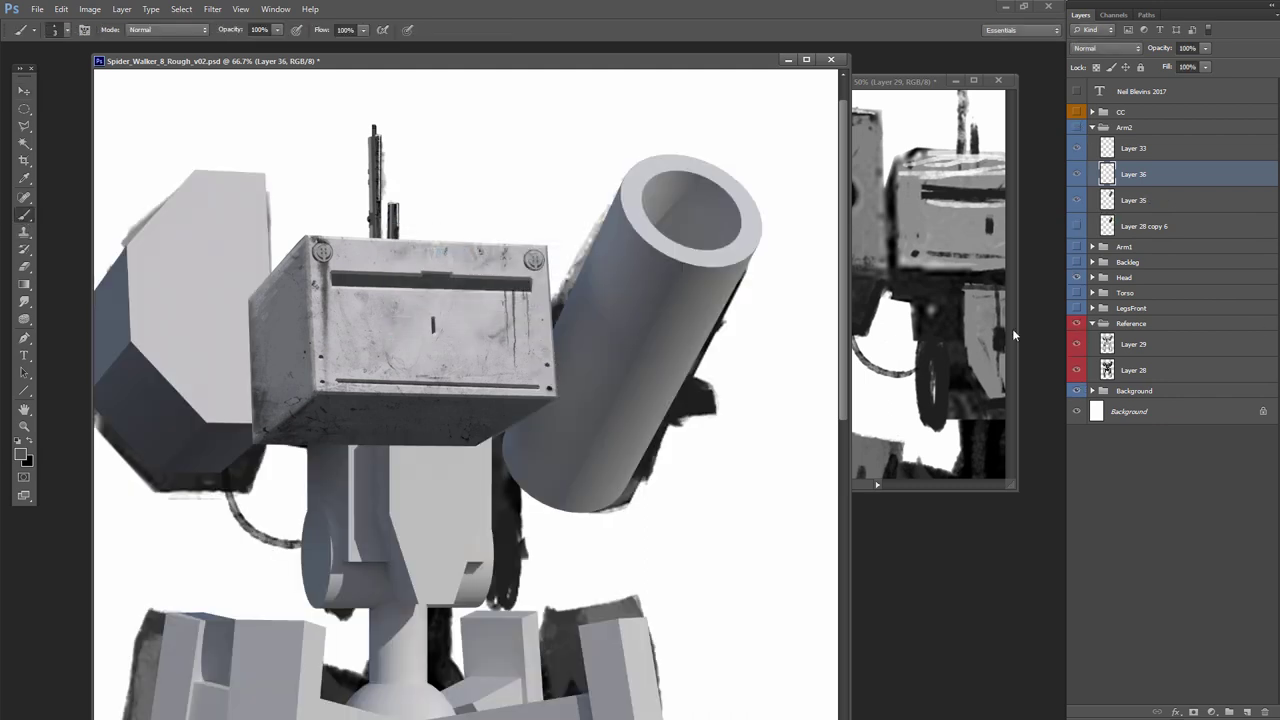
With a soft 250 px brush, paint a black stroke along the barrel's shadow side and a white stroke along its lit side
key(alt+BackSpace)
click(67, 31)
double_click(251, 208)
click(17, 440)
click(30, 440)
click(30, 440)
key(bracketleft)
key(bracketleft)
key(bracketleft)
key(bracketleft)
key(bracketleft)
key(bracketleft)
key(bracketleft)
drag(367, 638, 675, 105)
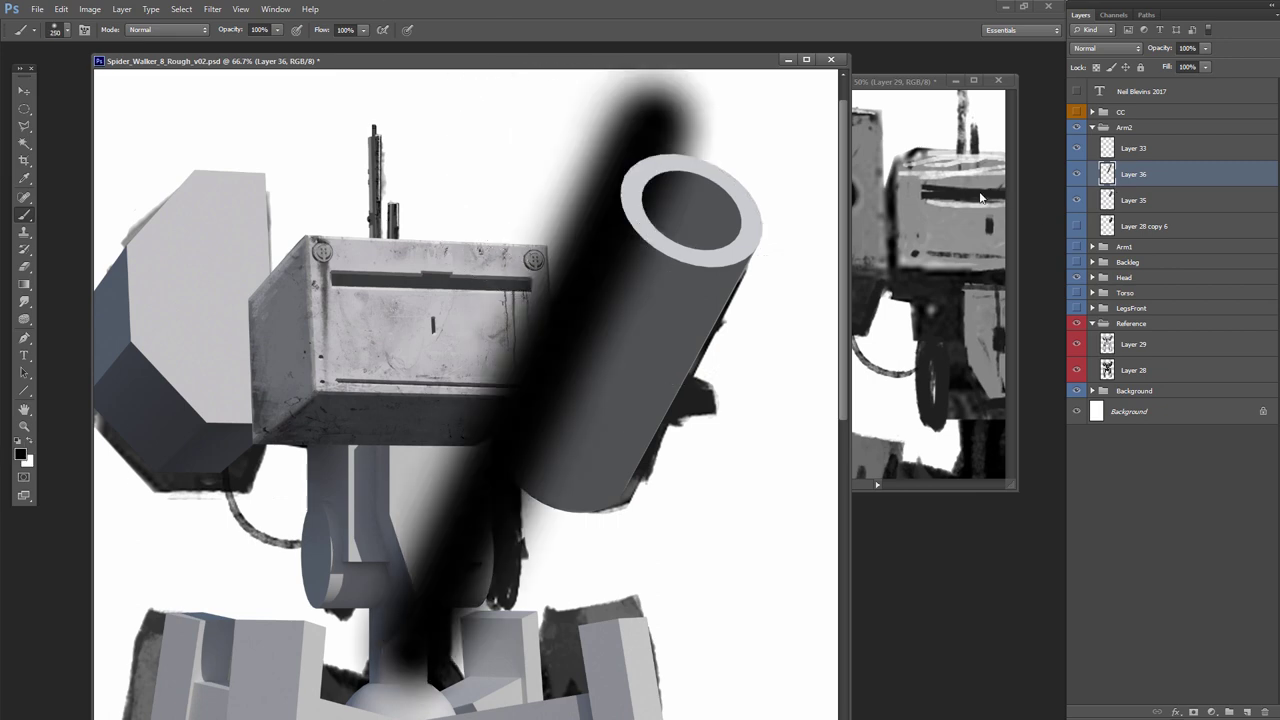
click(30, 446)
drag(705, 215, 532, 544)
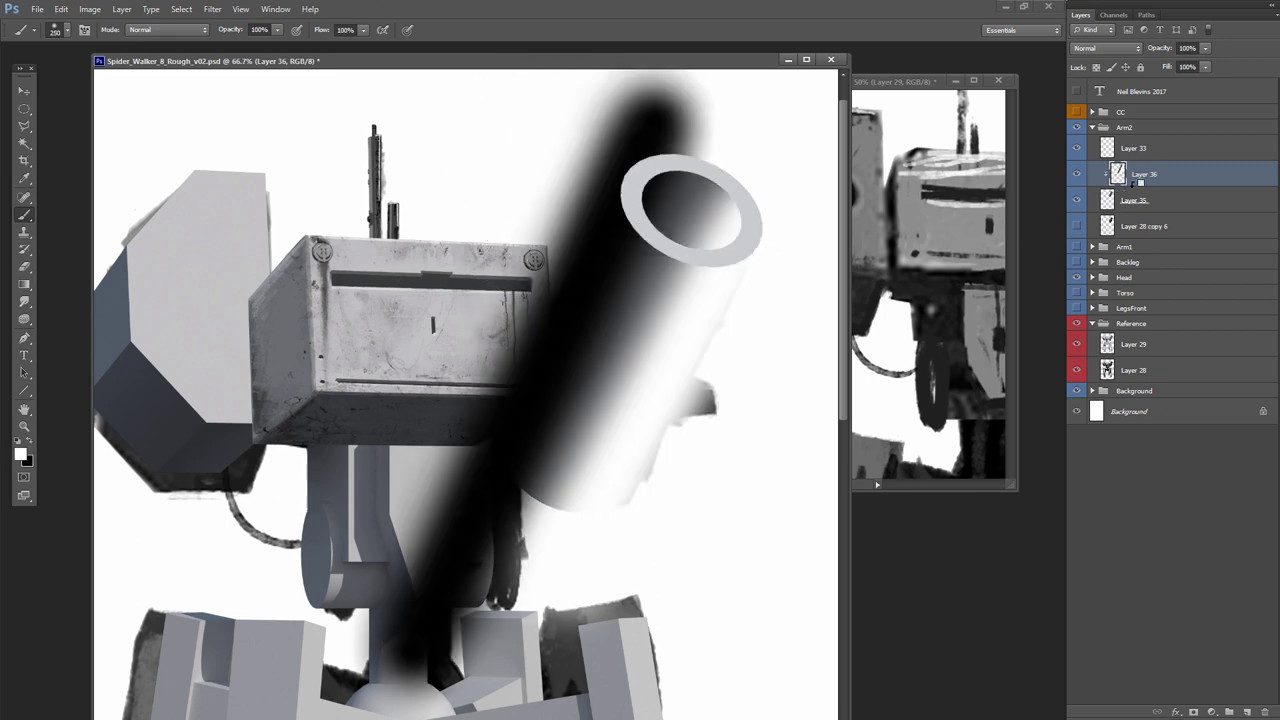
Clip the shading on Layer 36 to the barrel's Layer 35 and set its opacity to 34%
alt+click(1117, 186)
drag(1142, 68, 1162, 61)
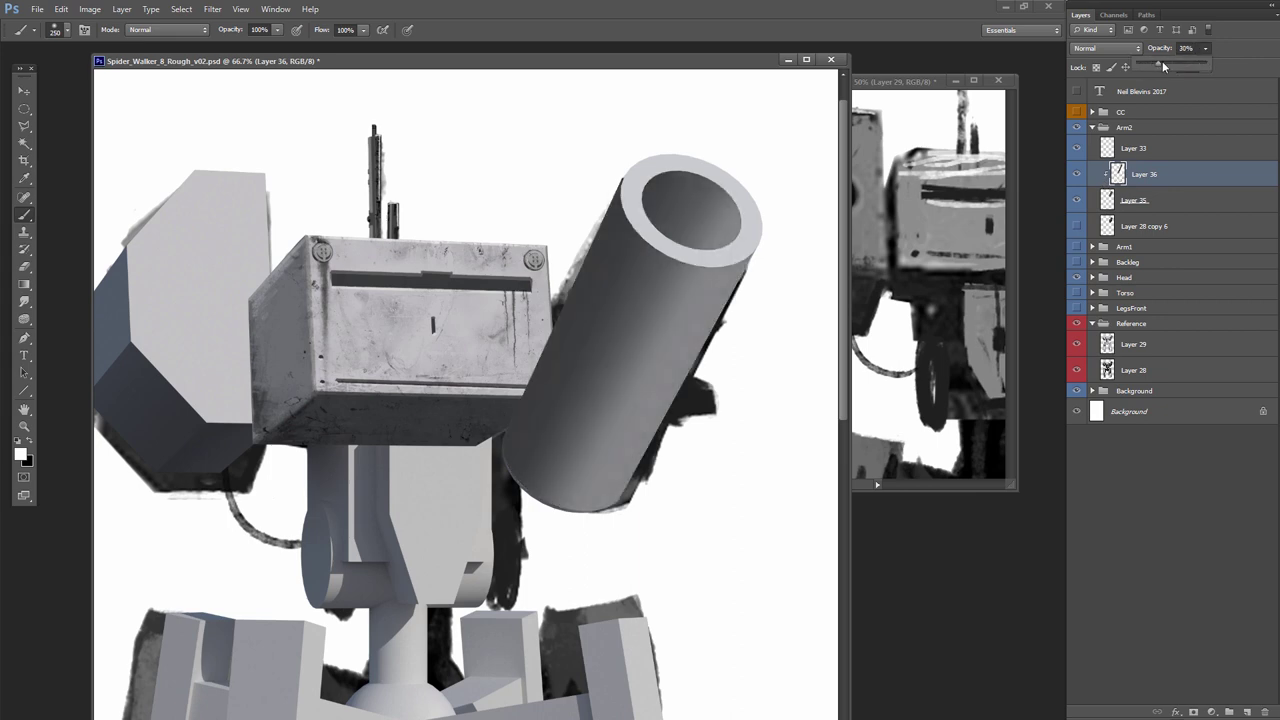
Hide the Reference group, collapse Arm2 and move it directly below the Head group
click(1077, 323)
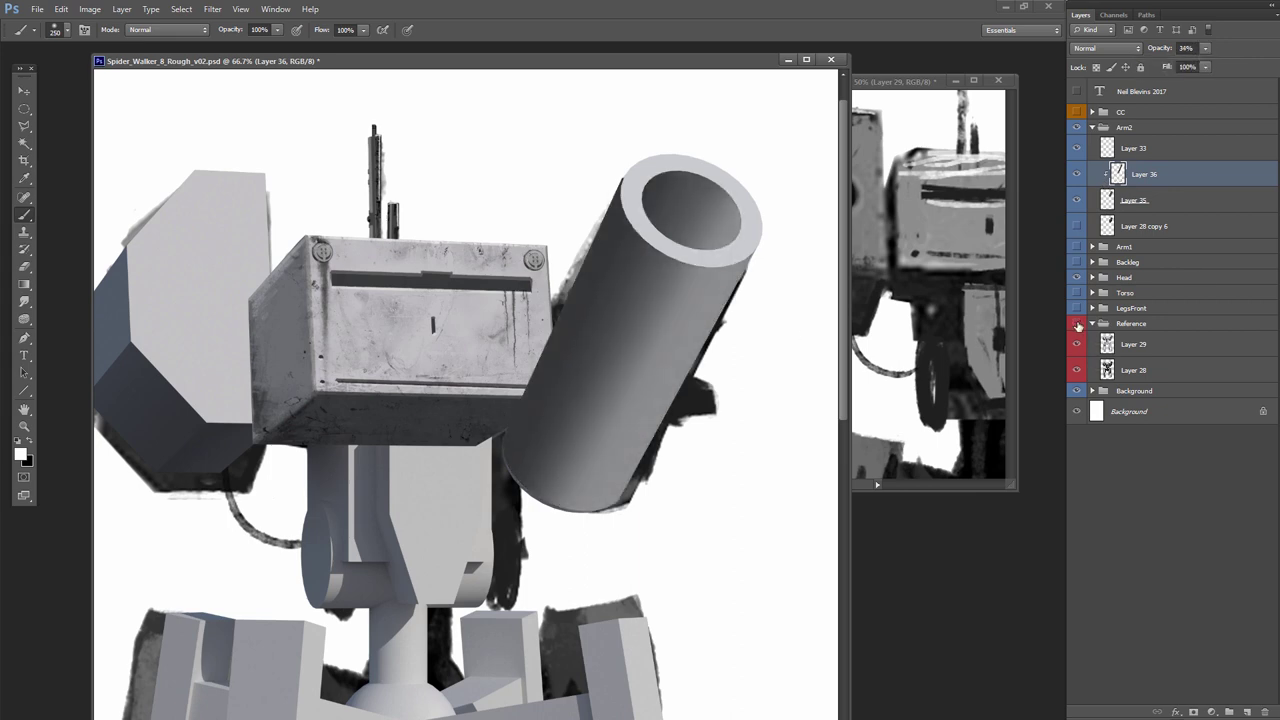
click(1093, 128)
drag(1104, 130, 1113, 176)
Bring up the green Krasukha truck photo and crop it to the area from the rear equipment to the cab
key(v)
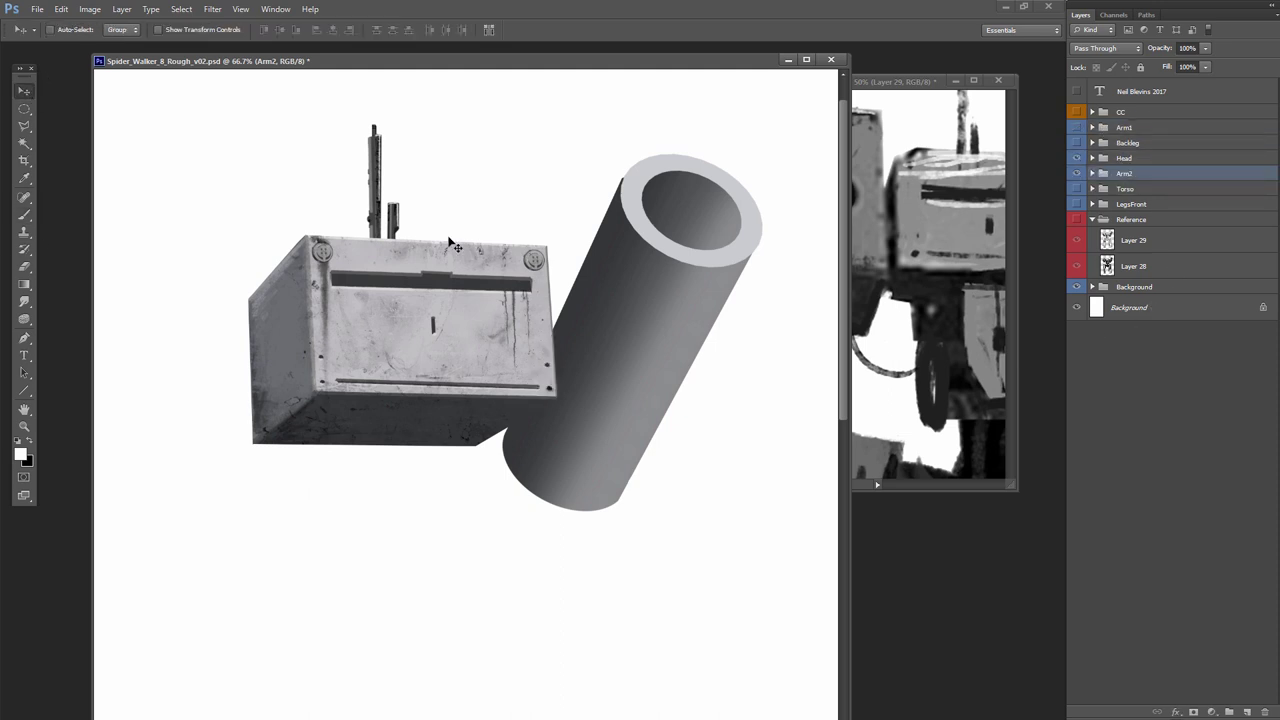
key(alt+Tab)
click(288, 47)
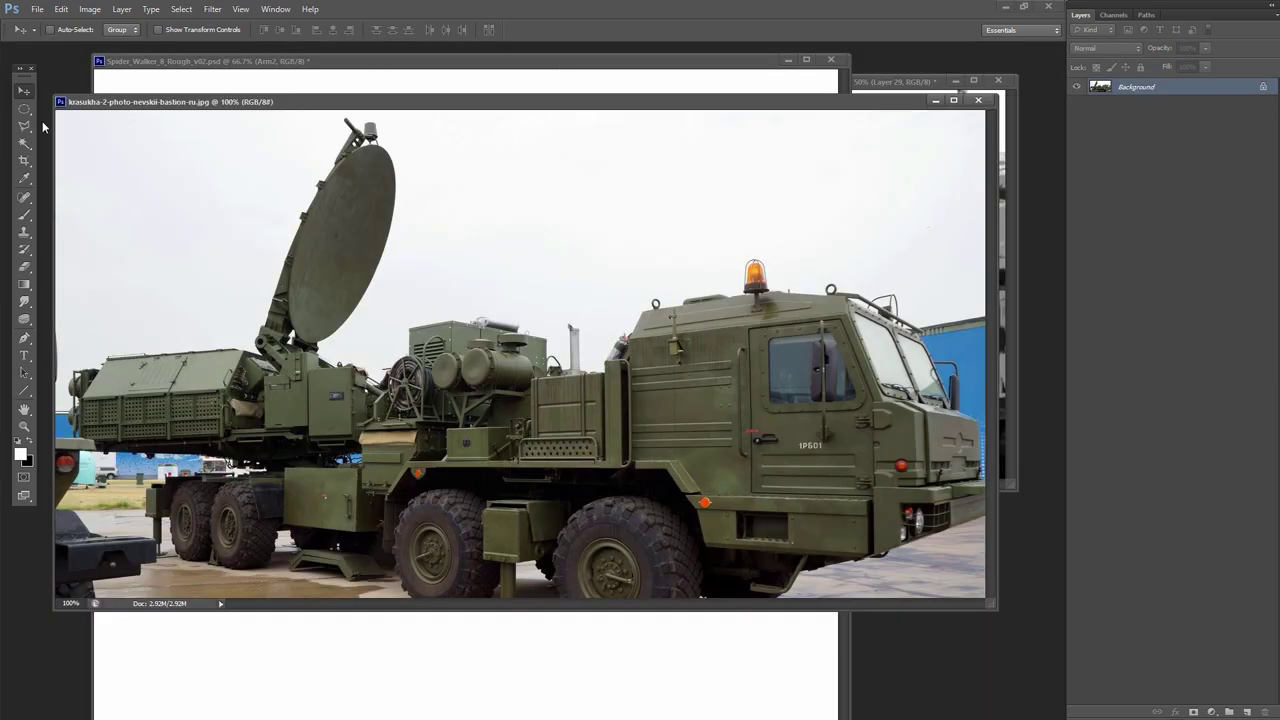
right_click(24, 108)
click(90, 108)
drag(393, 222, 727, 559)
click(90, 9)
click(110, 119)
drag(250, 97, 250, 52)
Bring up the tan Laser Weapon System truck photo, crop it to the rear body and wheels, and set its window aside
drag(1279, 360, 475, 46)
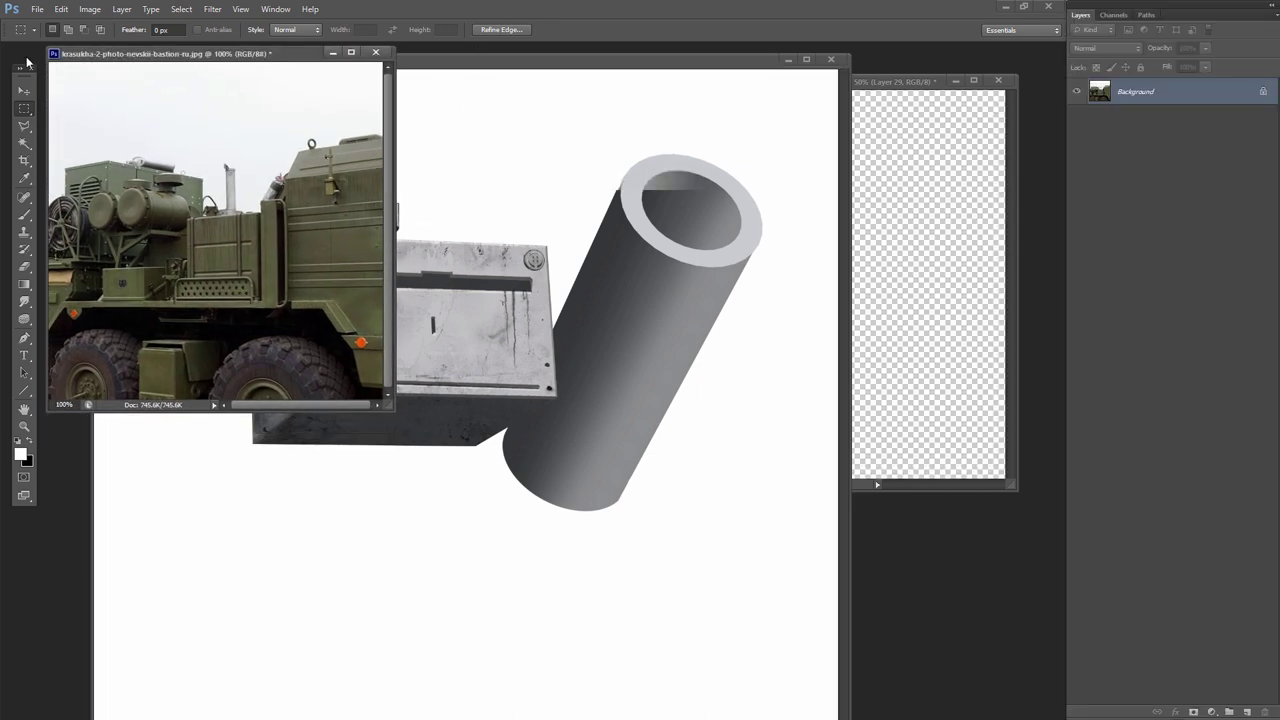
drag(29, 48, 322, 104)
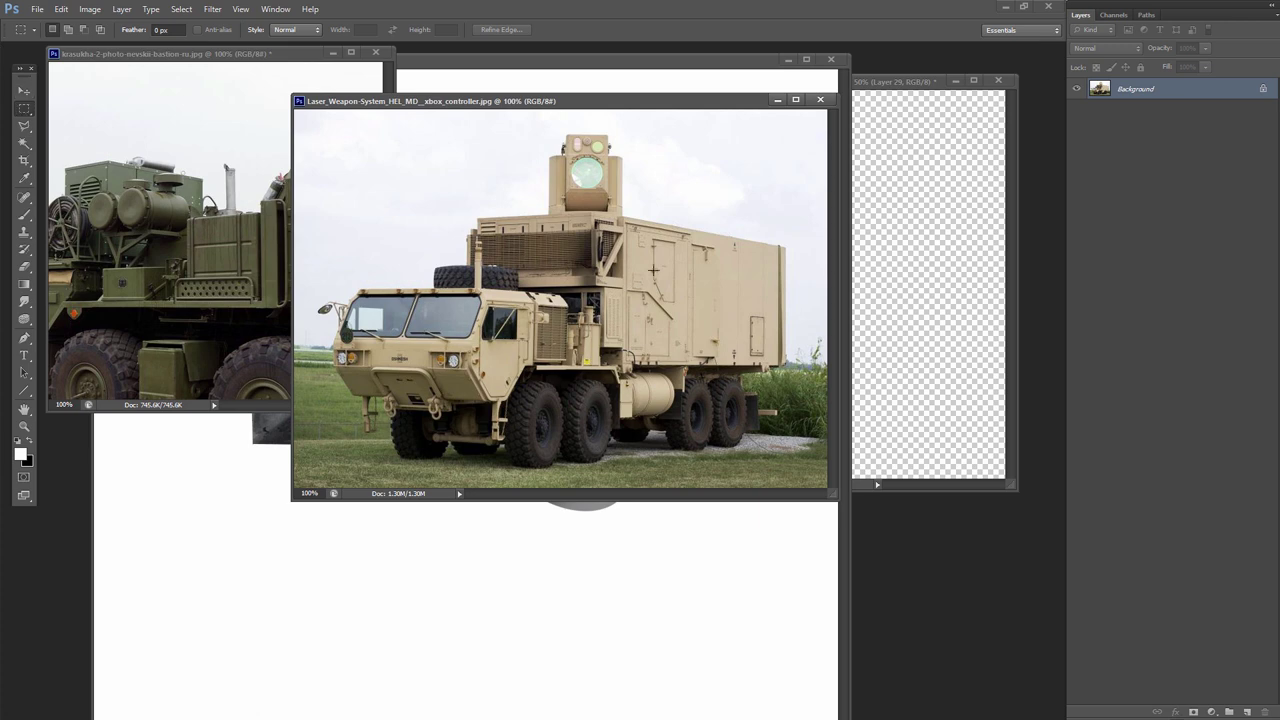
drag(562, 216, 758, 456)
click(89, 9)
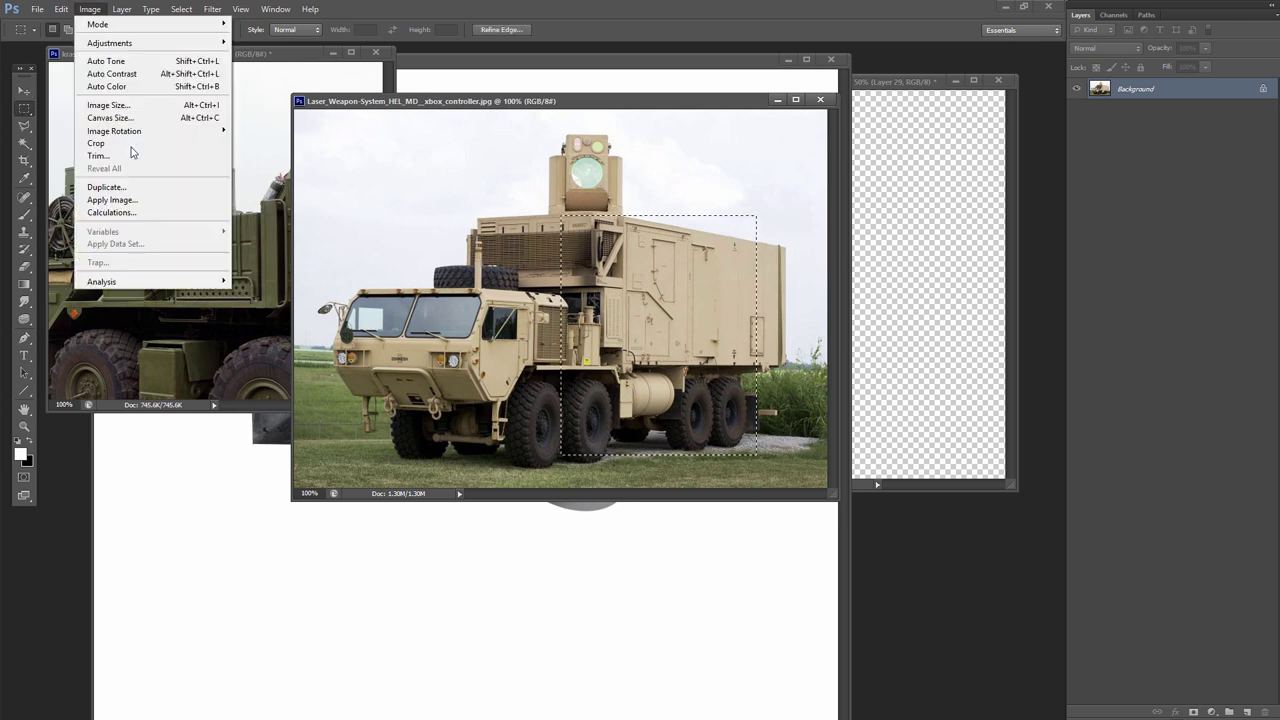
click(130, 141)
drag(363, 103, 355, 314)
Adjust the Krasukha photo with Hue/Saturation, shifting the hue to -9 and slightly lowering the saturation
click(115, 97)
click(89, 9)
mouse_move(110, 40)
click(270, 107)
drag(384, 398, 364, 434)
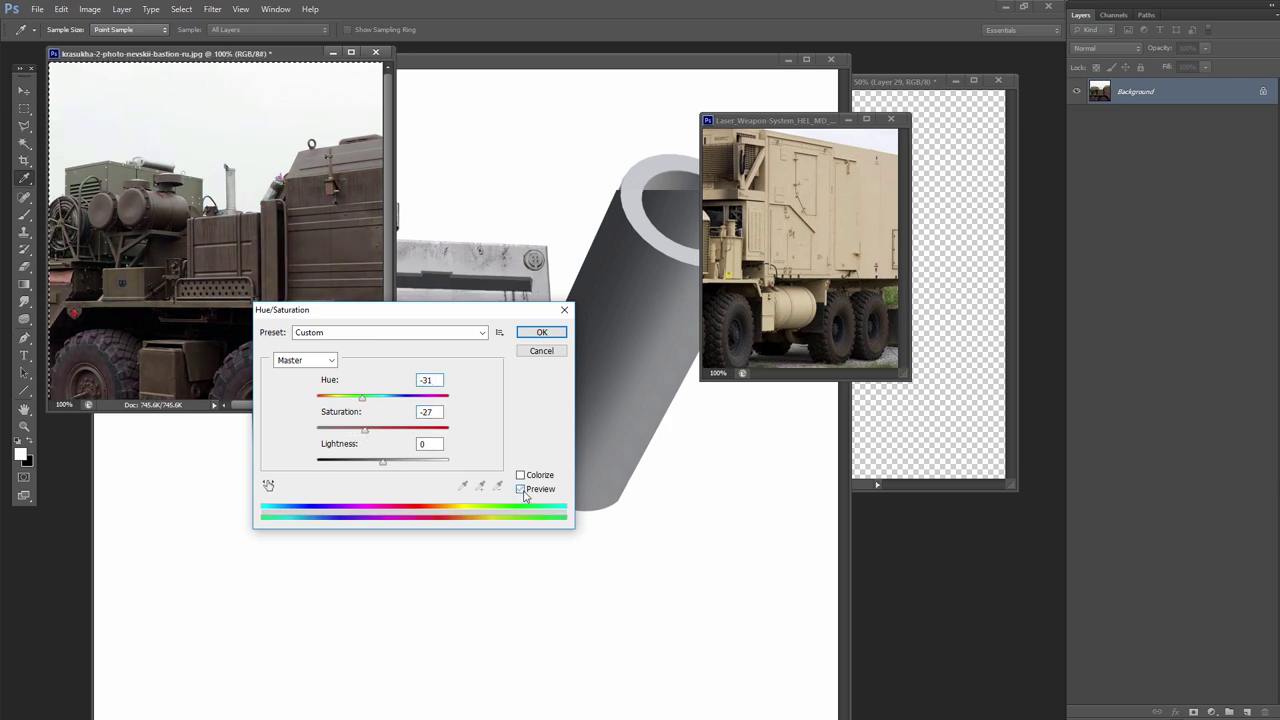
click(521, 489)
click(521, 489)
drag(362, 398, 380, 438)
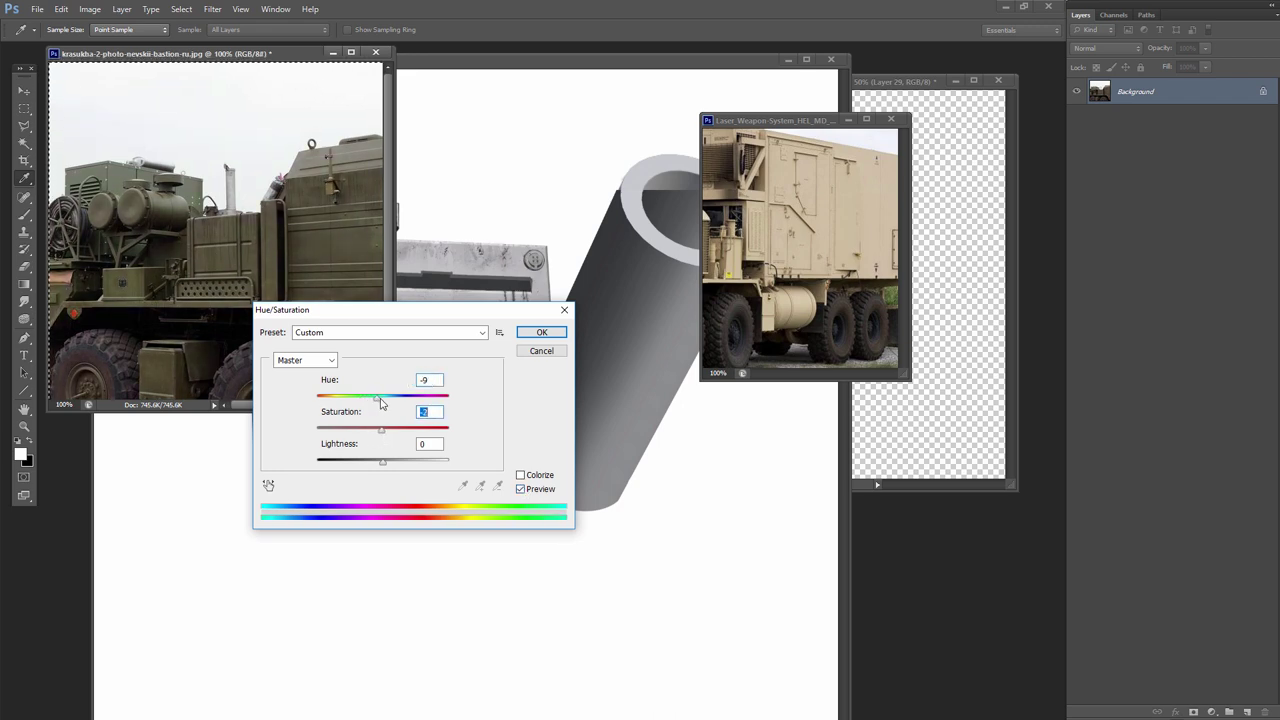
click(541, 332)
drag(784, 120, 553, 191)
click(89, 9)
mouse_move(115, 40)
click(300, 112)
mouse_move(550, 279)
mouse_down()
mouse_move(540, 287)
mouse_move(562, 284)
mouse_up()
drag(550, 343, 570, 312)
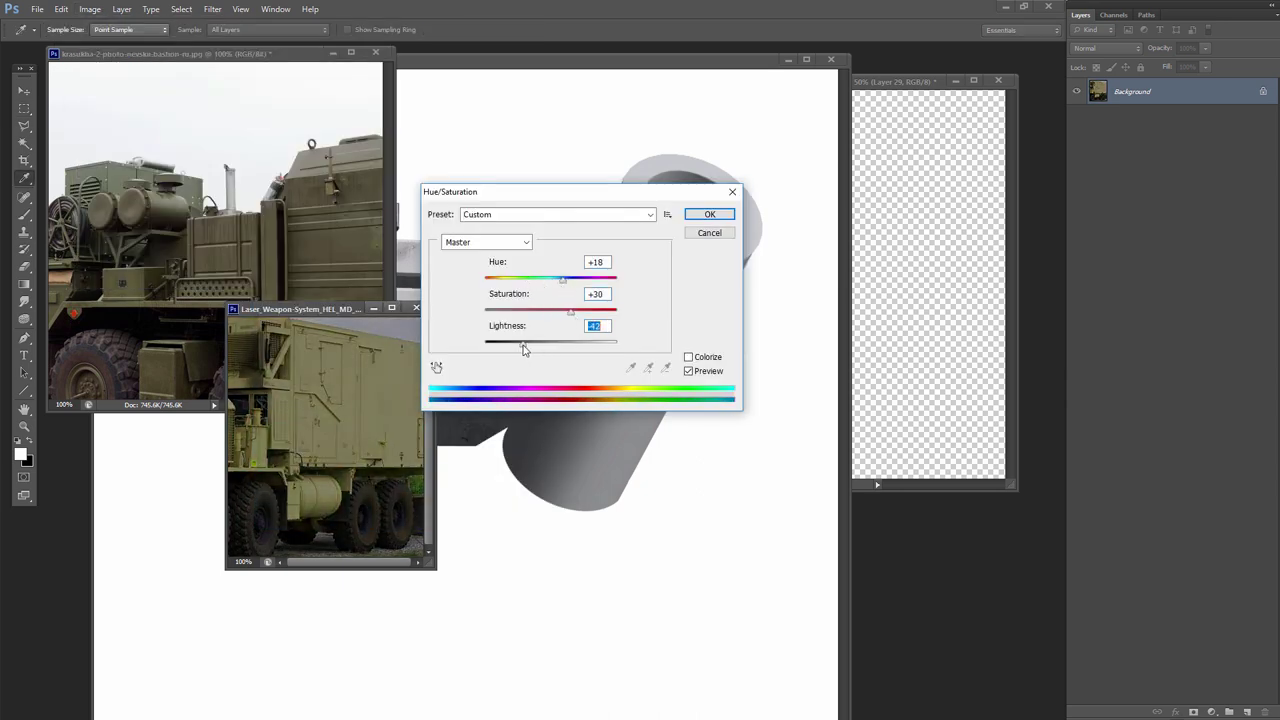
click(709, 232)
Arrange the truck photos and the sketch copy beside a narrowed Spider_Walker_II_Rough_v02 window as colour references
key(m)
drag(330, 314, 618, 355)
drag(281, 55, 220, 254)
click(206, 160)
click(66, 348)
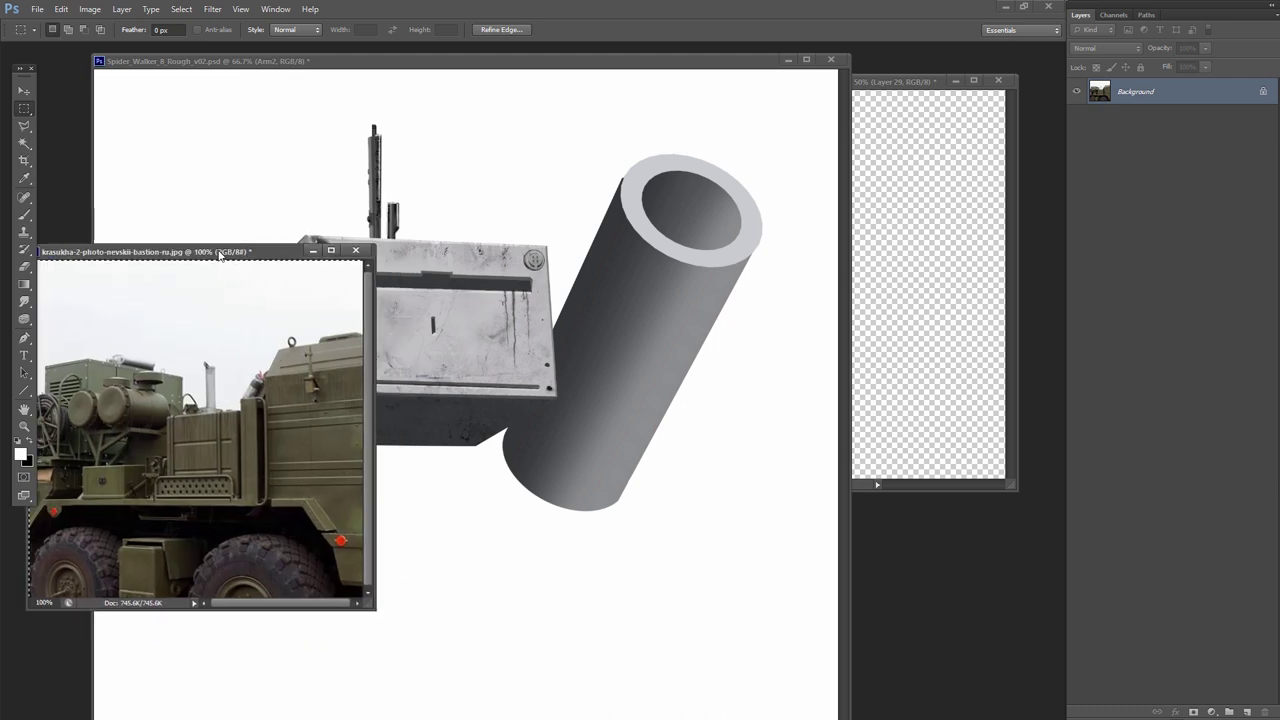
drag(883, 82, 889, 86)
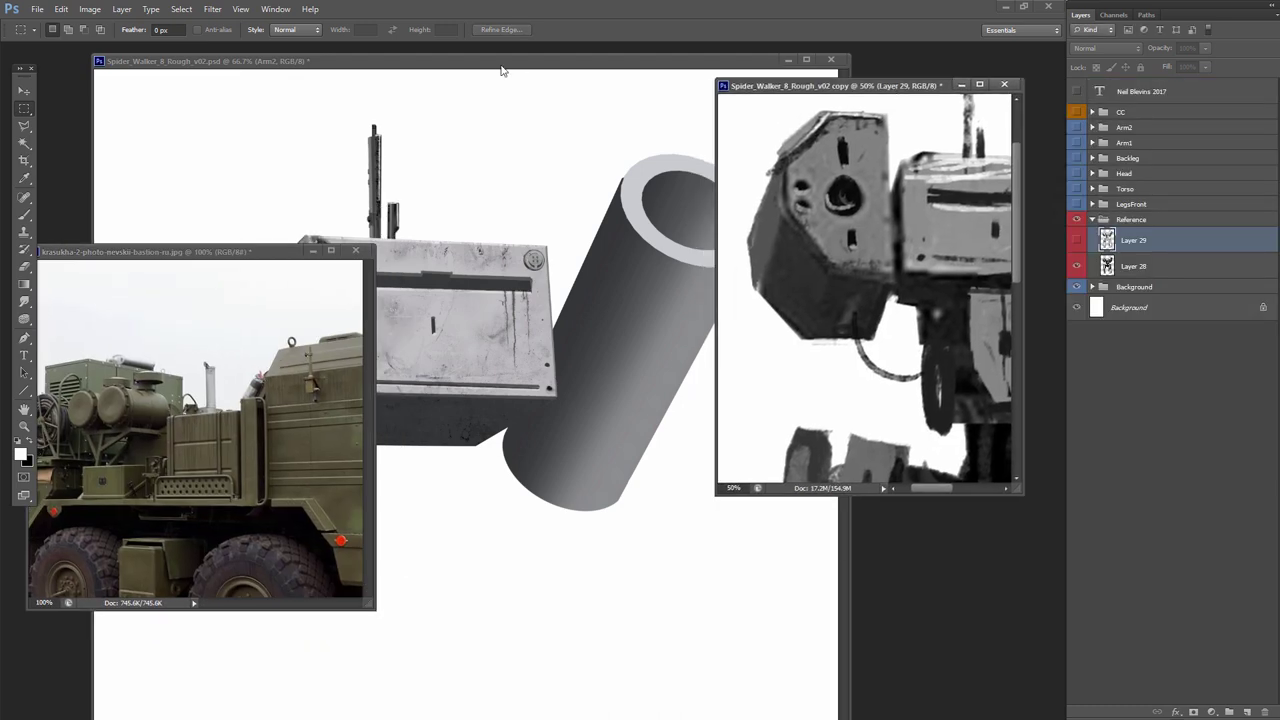
click(502, 65)
drag(69, 252, 726, 327)
drag(850, 265, 625, 280)
Expand the Head group and add a Hue/Saturation adjustment layer above Layer 32
click(1092, 158)
click(1145, 178)
click(122, 9)
mouse_move(230, 123)
click(315, 196)
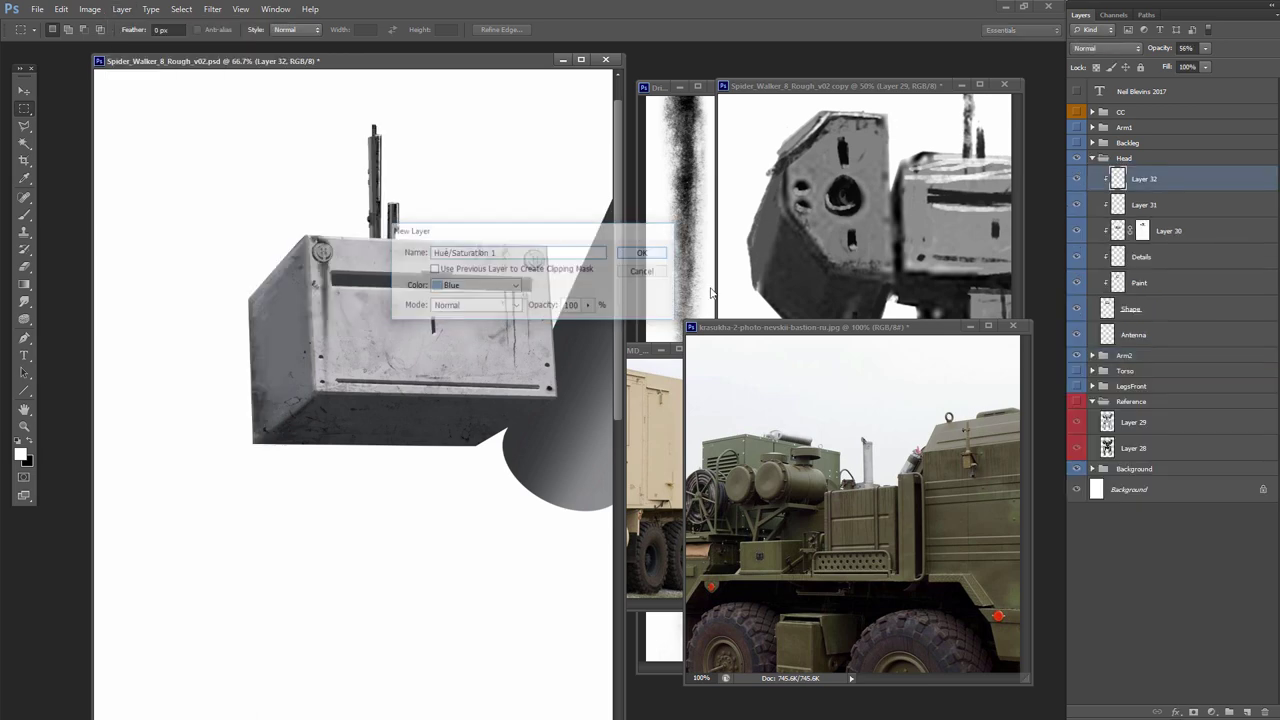
click(644, 251)
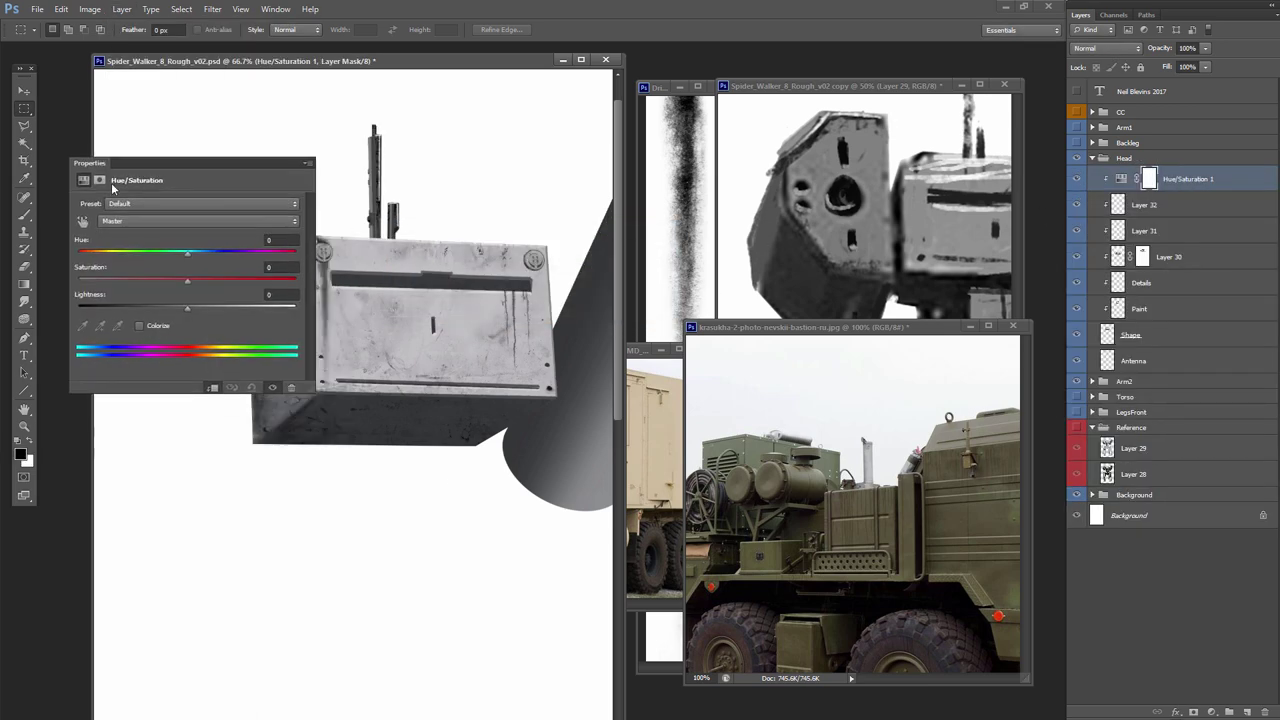
Colorize the head olive green with hue 56, saturation 15 and lightness -51
drag(183, 160, 408, 479)
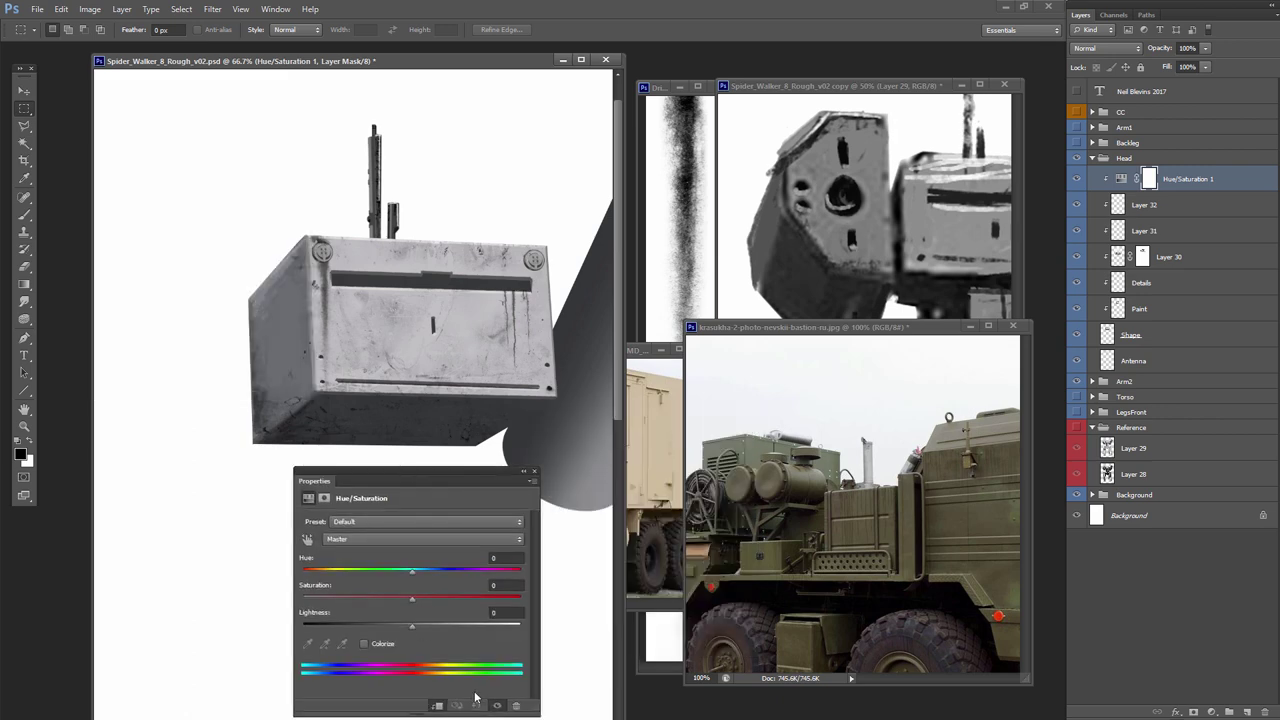
click(364, 643)
mouse_move(333, 573)
mouse_down()
mouse_move(360, 579)
mouse_move(348, 584)
mouse_up()
drag(412, 626, 331, 603)
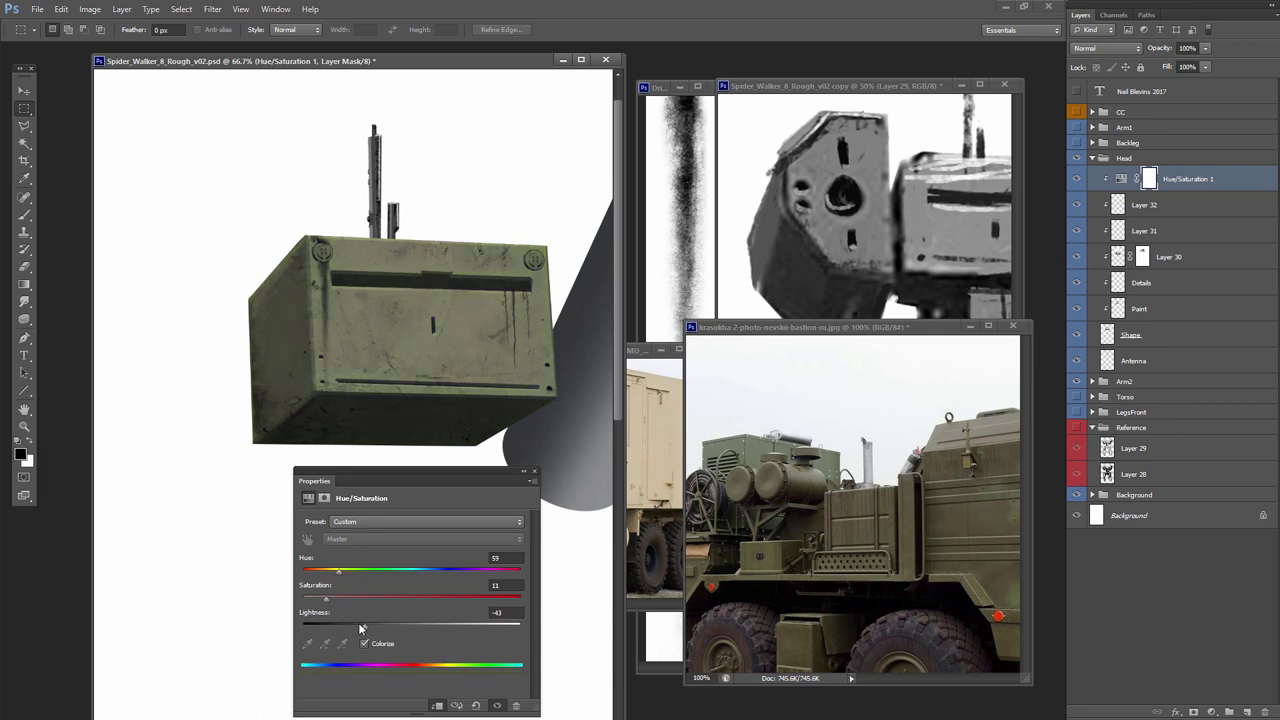
drag(363, 631, 354, 631)
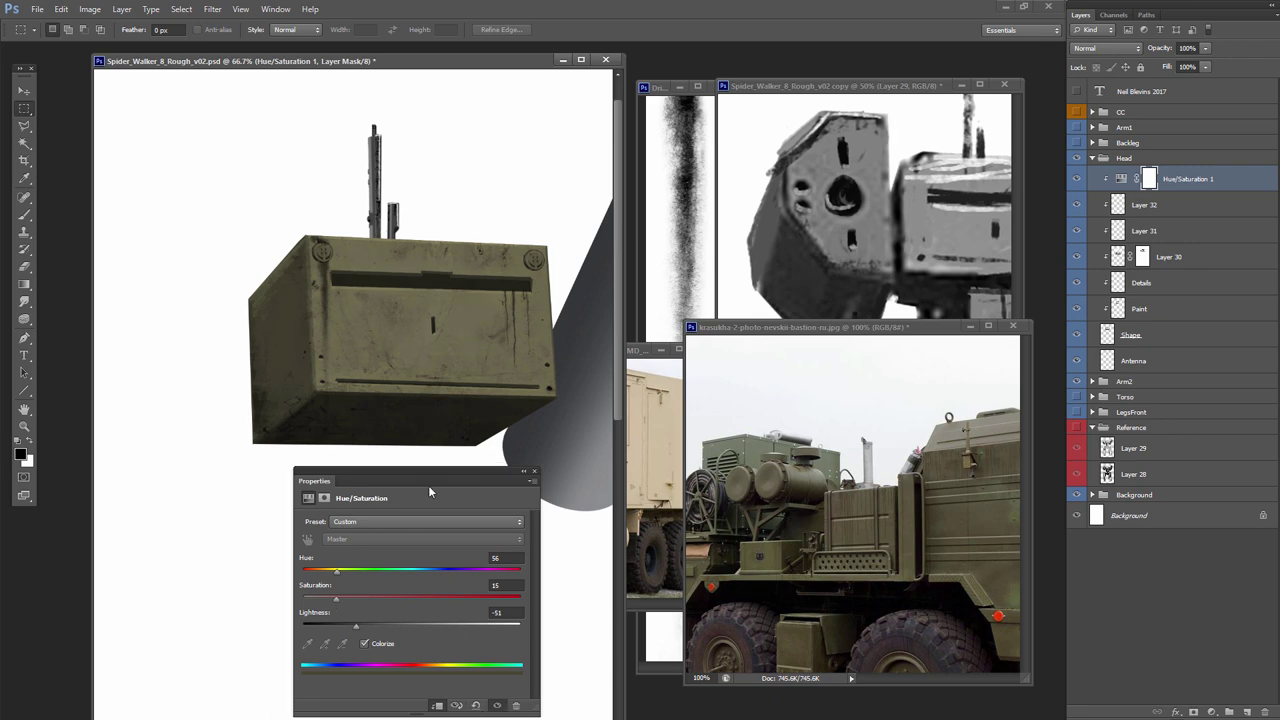
Close the adjustment settings and compare the head with and without the Hue/Saturation 1 colouring
click(534, 471)
click(1077, 179)
click(1077, 179)
click(1077, 179)
click(1077, 179)
Close the Krasukha and laser weapon truck reference photos, discarding the unsaved changes
drag(869, 327, 750, 351)
click(857, 350)
click(540, 299)
key(ctrl+w)
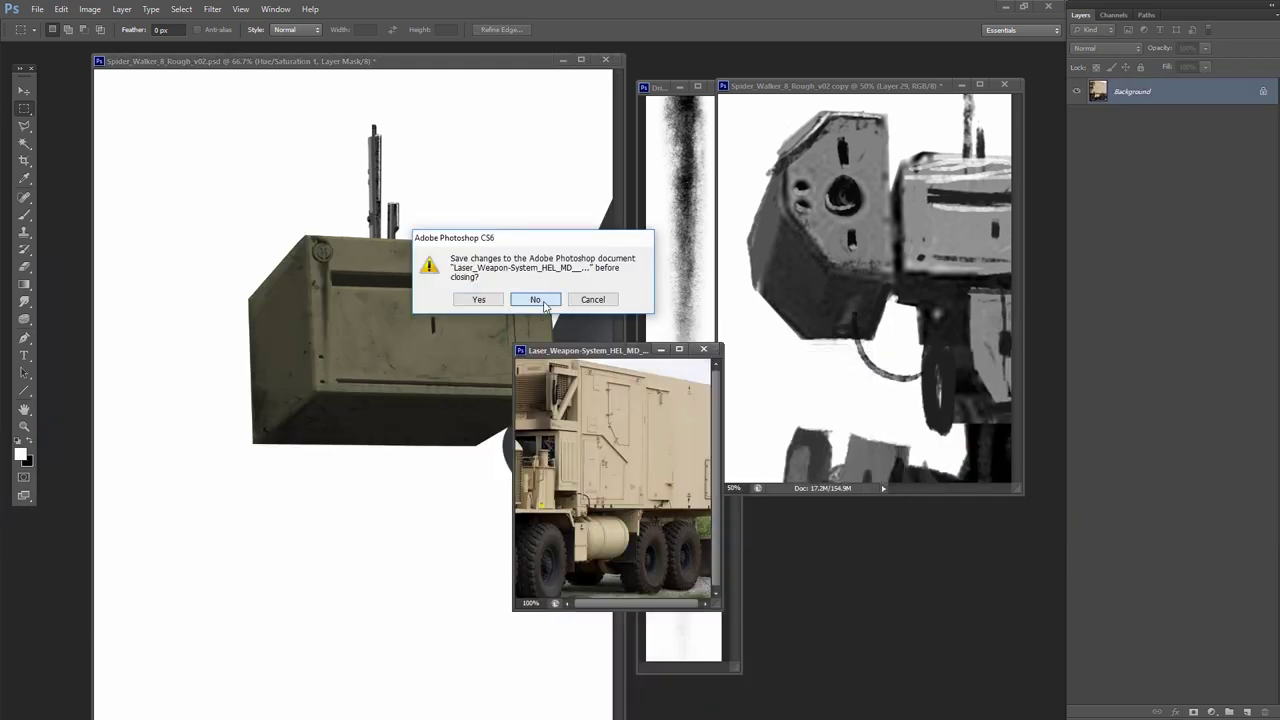
click(535, 299)
drag(356, 67, 318, 69)
click(25, 427)
alt+click(299, 322)
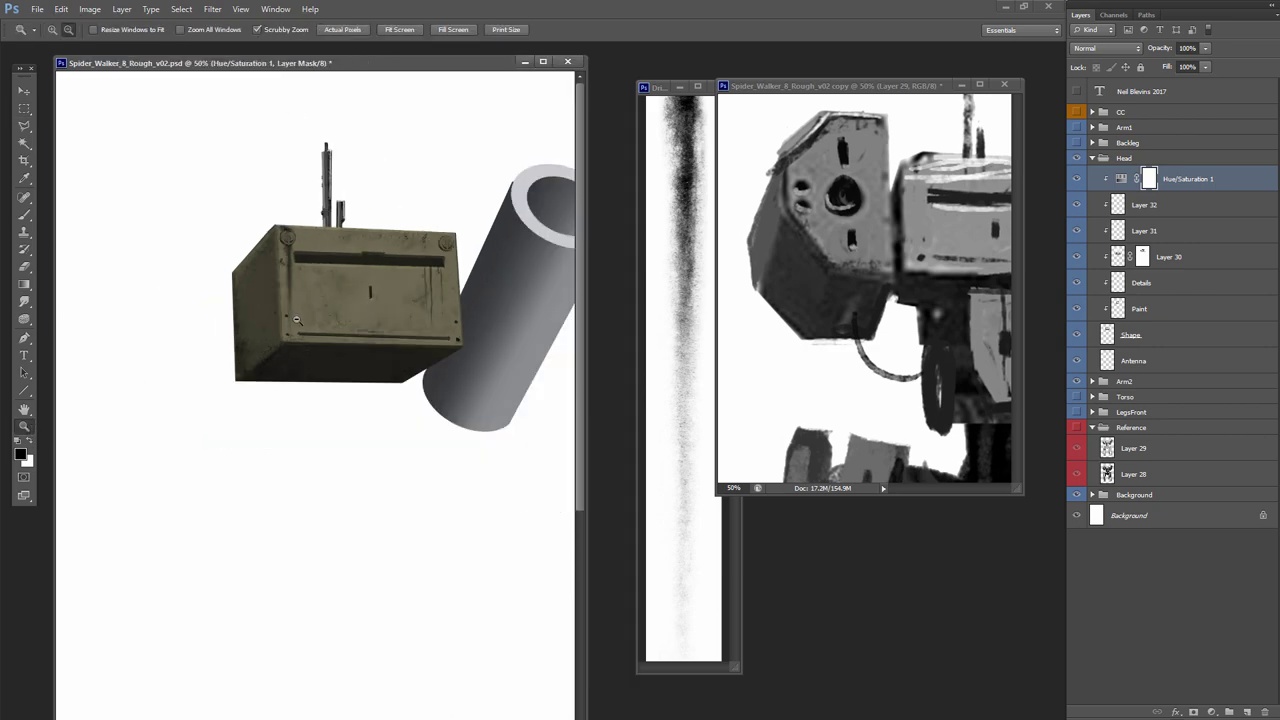
alt+click(304, 354)
click(350, 251)
click(350, 251)
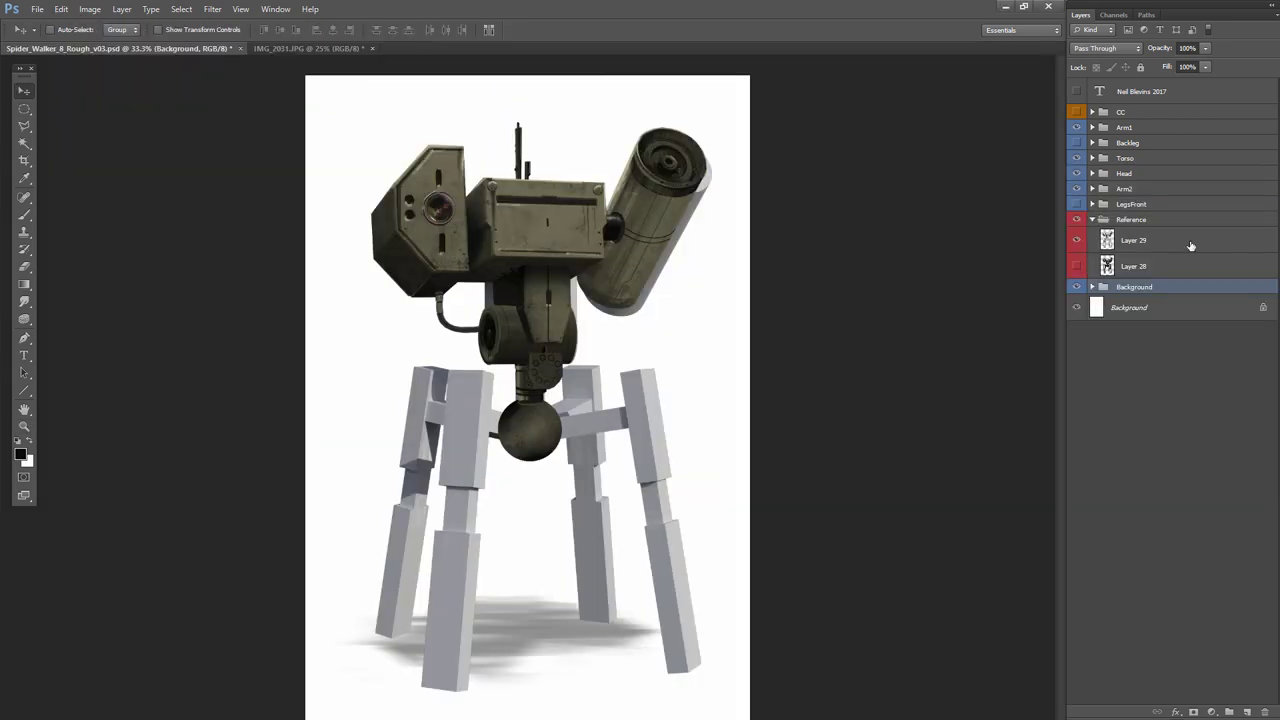
Collapse the Reference group, expand the LegsFront group and select Layer 28 copy inside it
click(1092, 219)
click(1076, 204)
click(1076, 204)
click(1092, 204)
click(1110, 223)
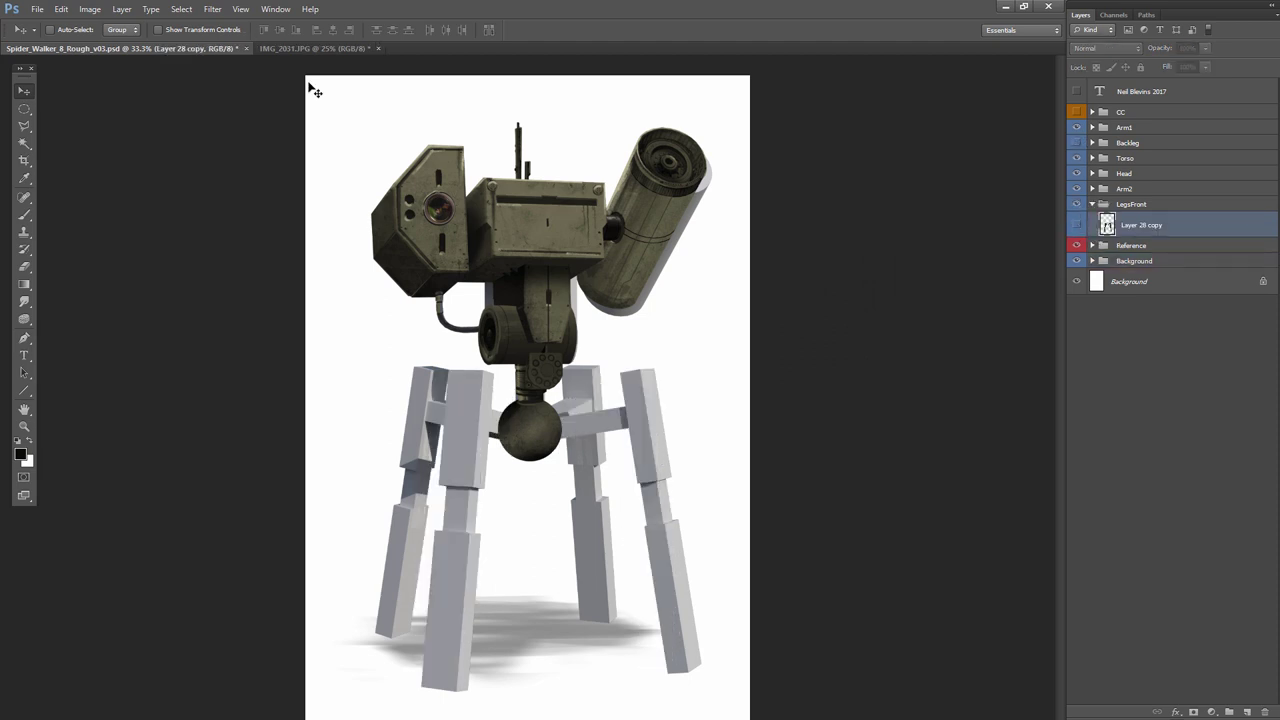
Copy the selected photo piece from IMG_2031.JPG into the walker's LegsFront group, raise the group above Torso and place the piece over the front leg
click(314, 48)
key(ctrl+c)
key(ctrl+Tab)
key(ctrl+v)
drag(1103, 205, 1110, 151)
drag(483, 558, 457, 571)
Free-transform the pasted red piece to about 35% width, 61% height and 3° rotation along the front leg
click(62, 9)
click(212, 252)
drag(584, 146, 470, 391)
drag(507, 551, 477, 549)
drag(529, 486, 534, 493)
drag(470, 574, 478, 565)
drag(441, 391, 438, 352)
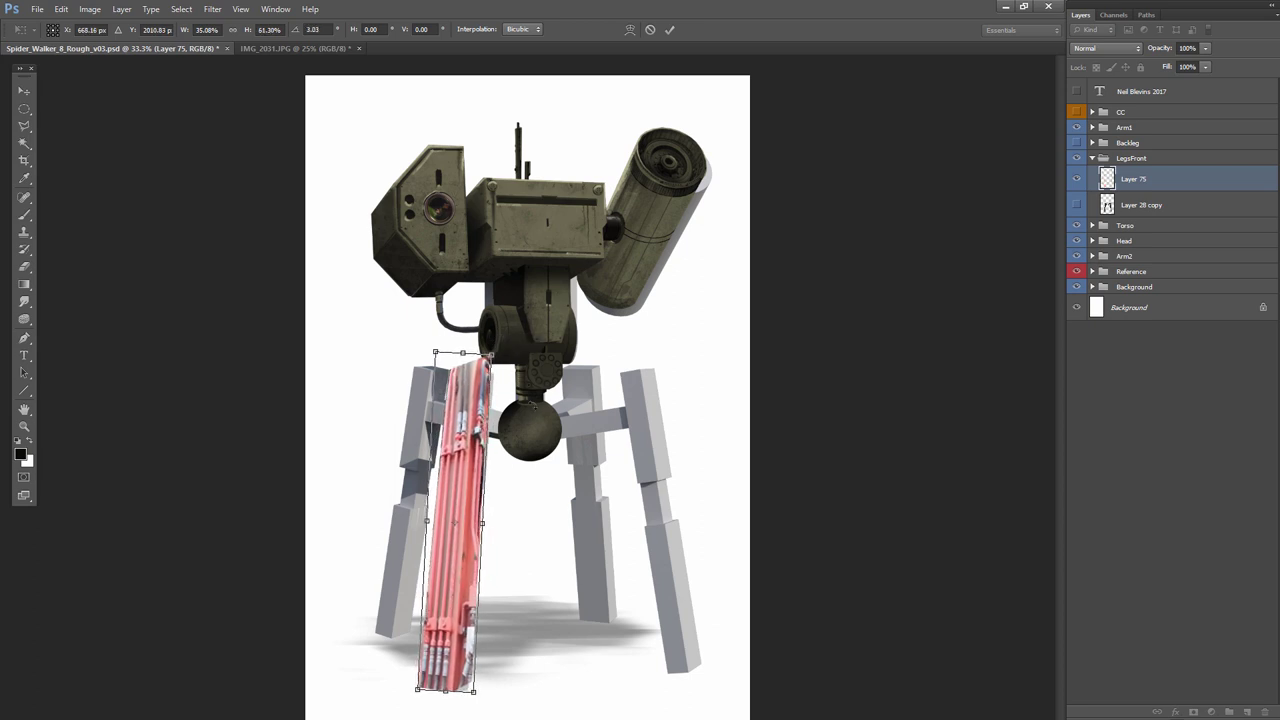
key(Return)
Distort the red piece to align its upper edge with the front leg block, and stretch it slightly to fit
key(alt+e)
key(a)
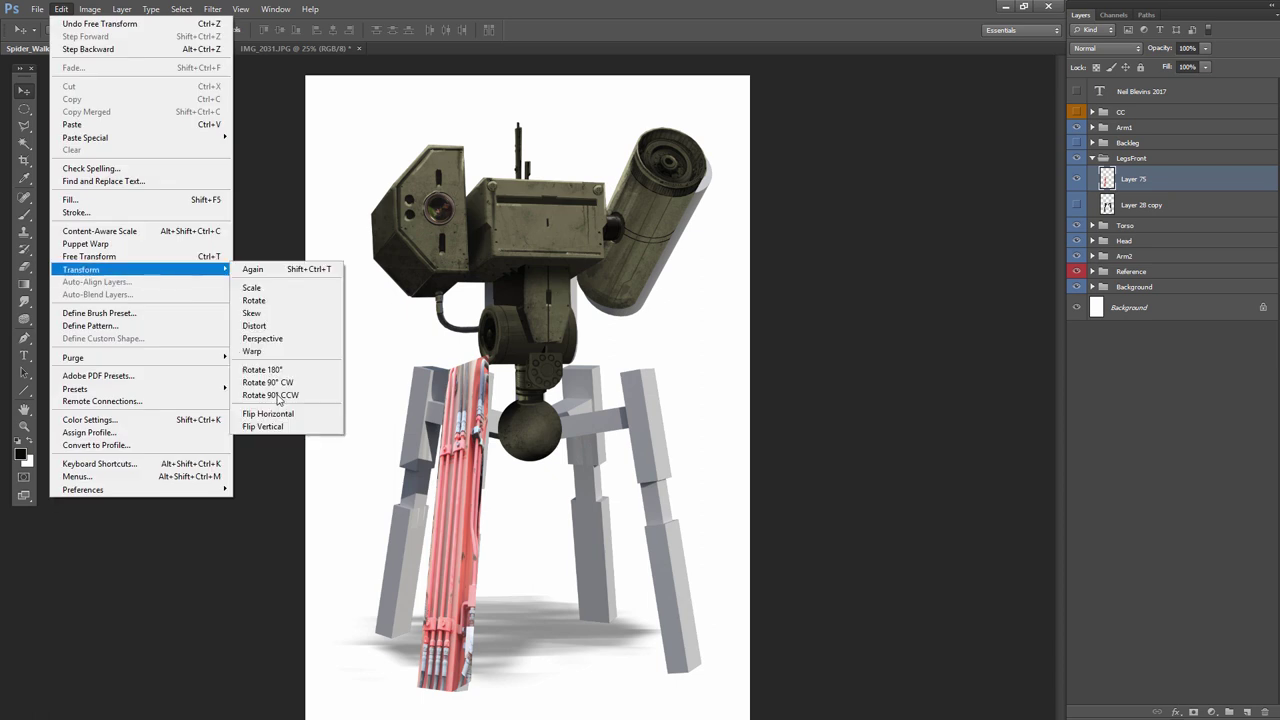
click(289, 328)
drag(490, 358, 458, 404)
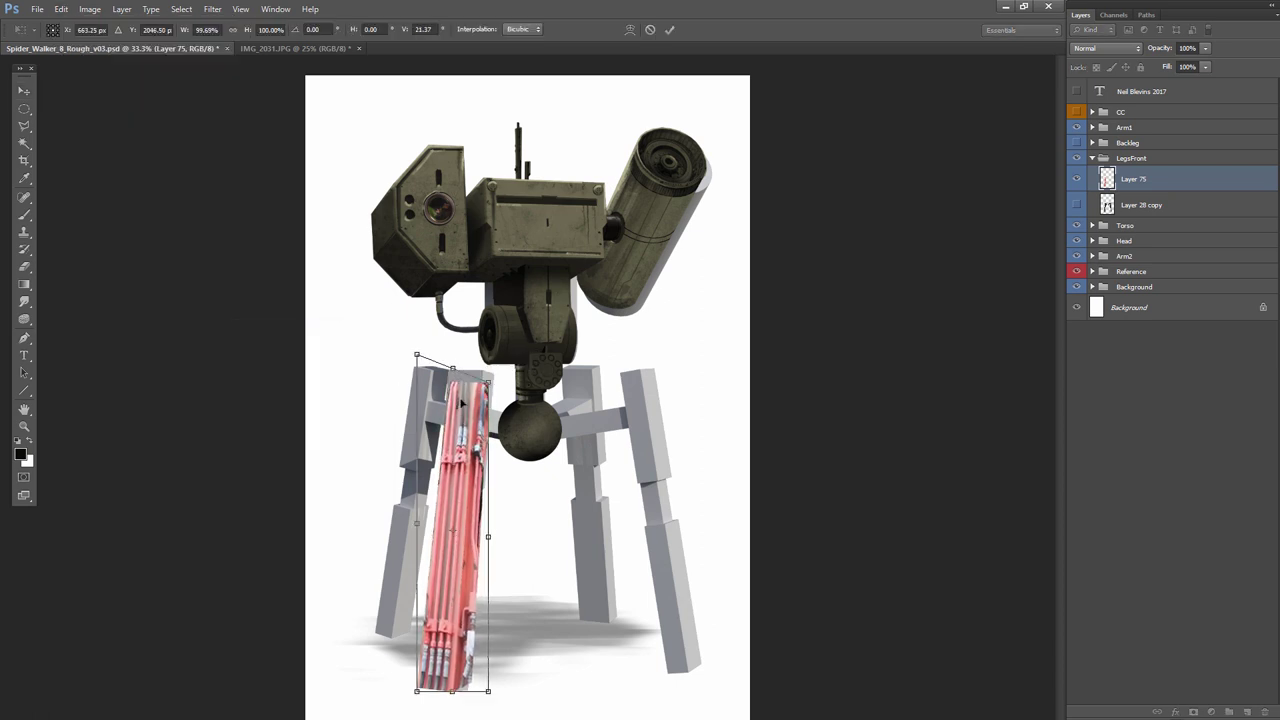
key(Return)
click(61, 9)
click(130, 258)
drag(490, 379, 492, 372)
key(Return)
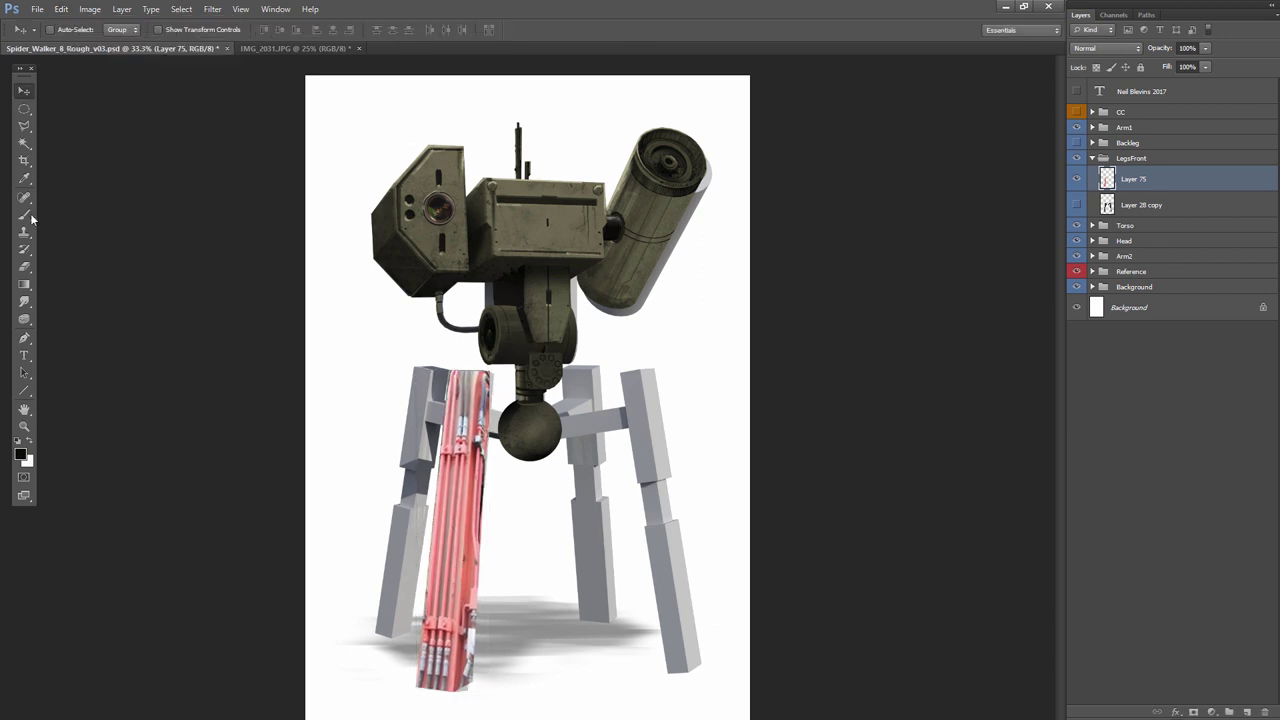
Darken the red leg piece with Levels by lowering its midtones and reducing the white output level
click(89, 9)
mouse_move(186, 40)
click(320, 57)
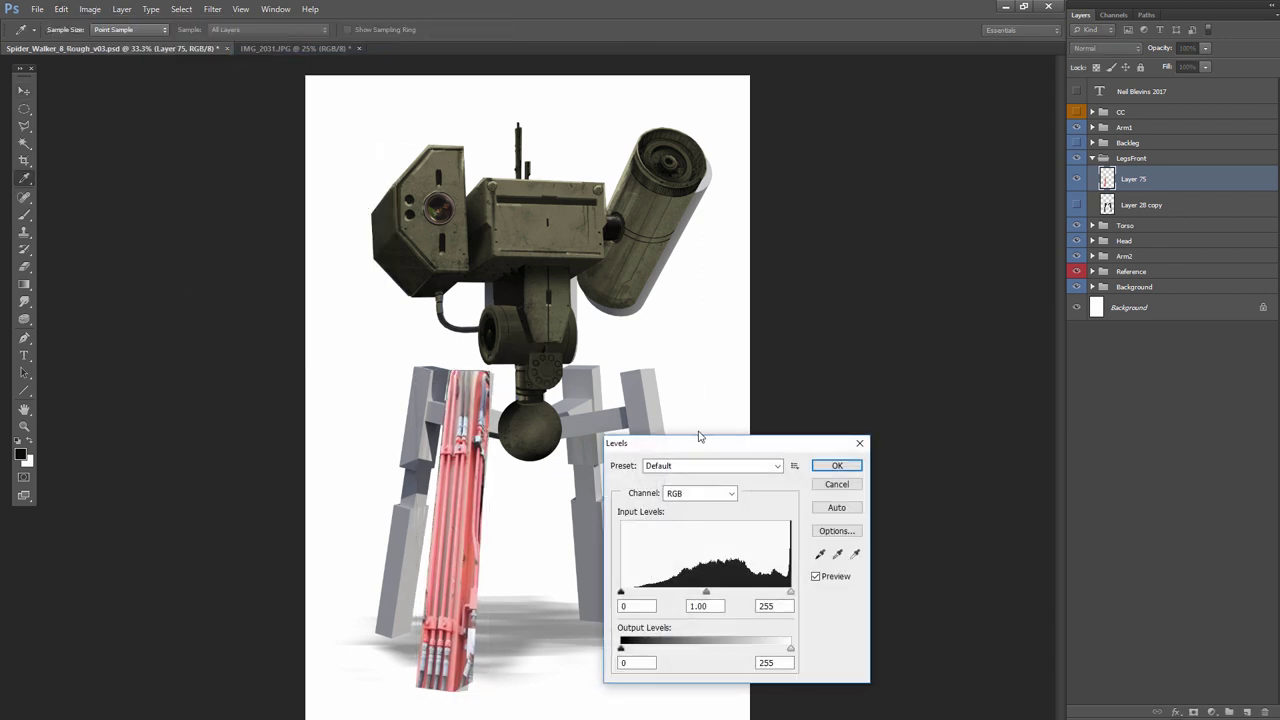
drag(701, 449, 690, 221)
drag(704, 368, 724, 366)
mouse_move(780, 420)
mouse_down()
mouse_move(740, 421)
mouse_move(759, 422)
mouse_up()
click(843, 239)
Reduce the red leg piece's saturation to -21 with Hue/Saturation
click(90, 9)
mouse_move(110, 38)
click(300, 111)
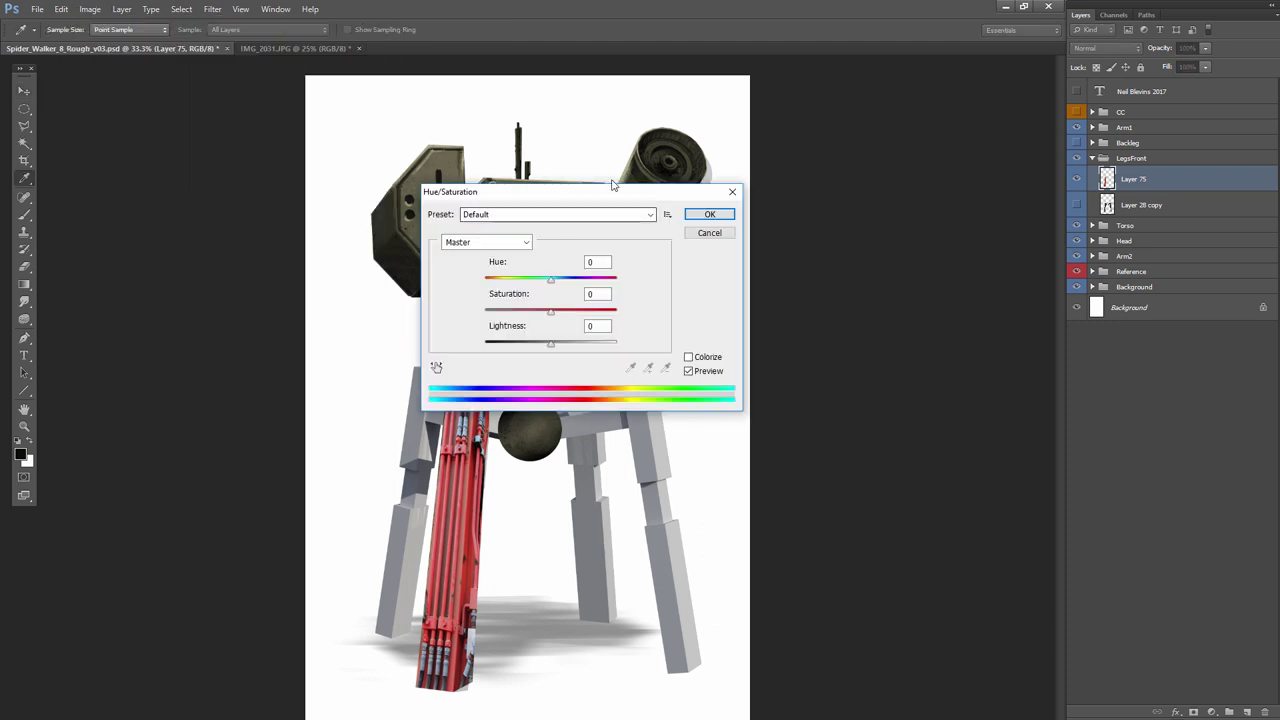
drag(563, 199, 689, 145)
drag(658, 262, 664, 262)
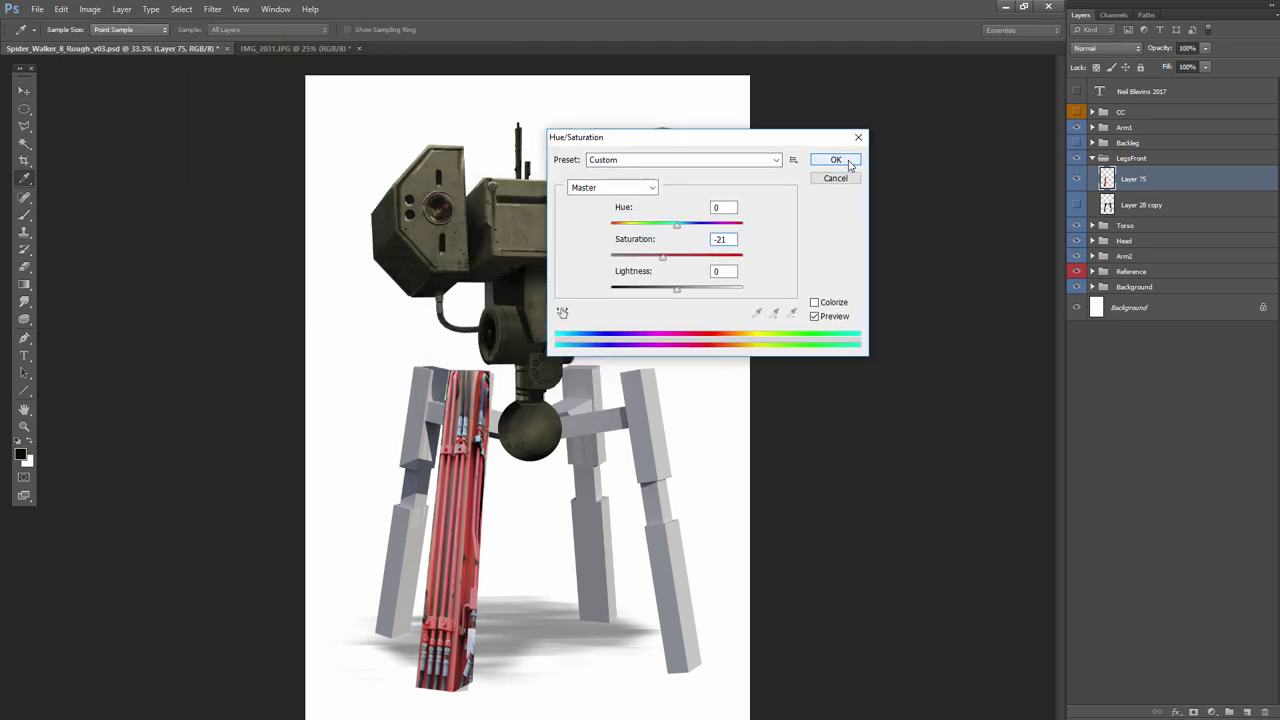
click(847, 163)
Duplicate the Torso group's Hue/Saturation 1 copy 4 above Layer 75, clip it to that layer and compare the leg with and without it
click(1093, 226)
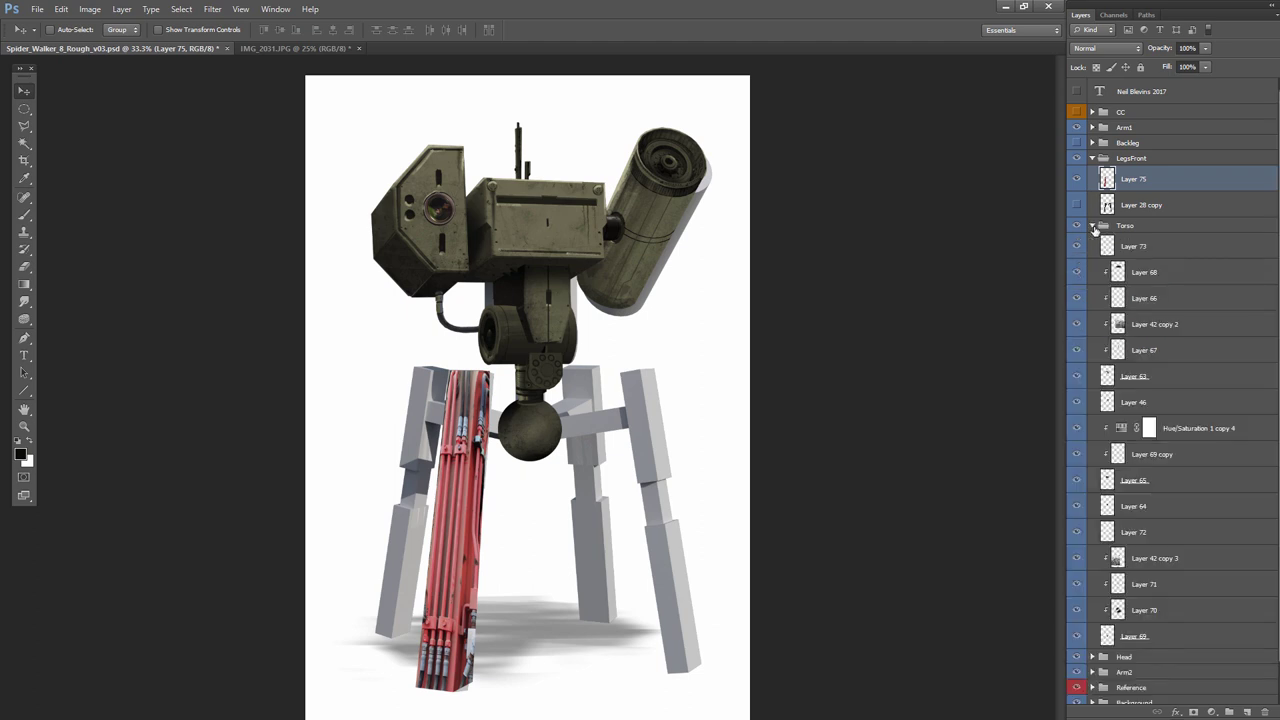
click(1148, 428)
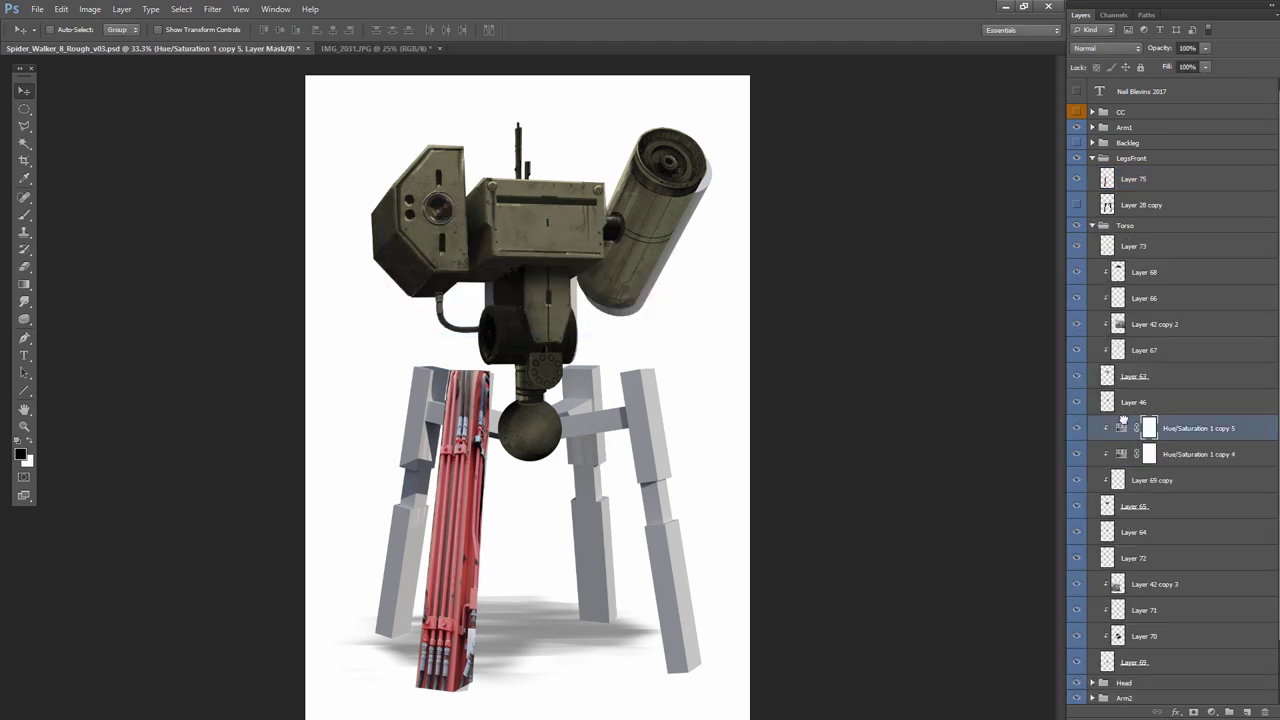
drag(1121, 430, 1130, 184)
alt+click(1130, 189)
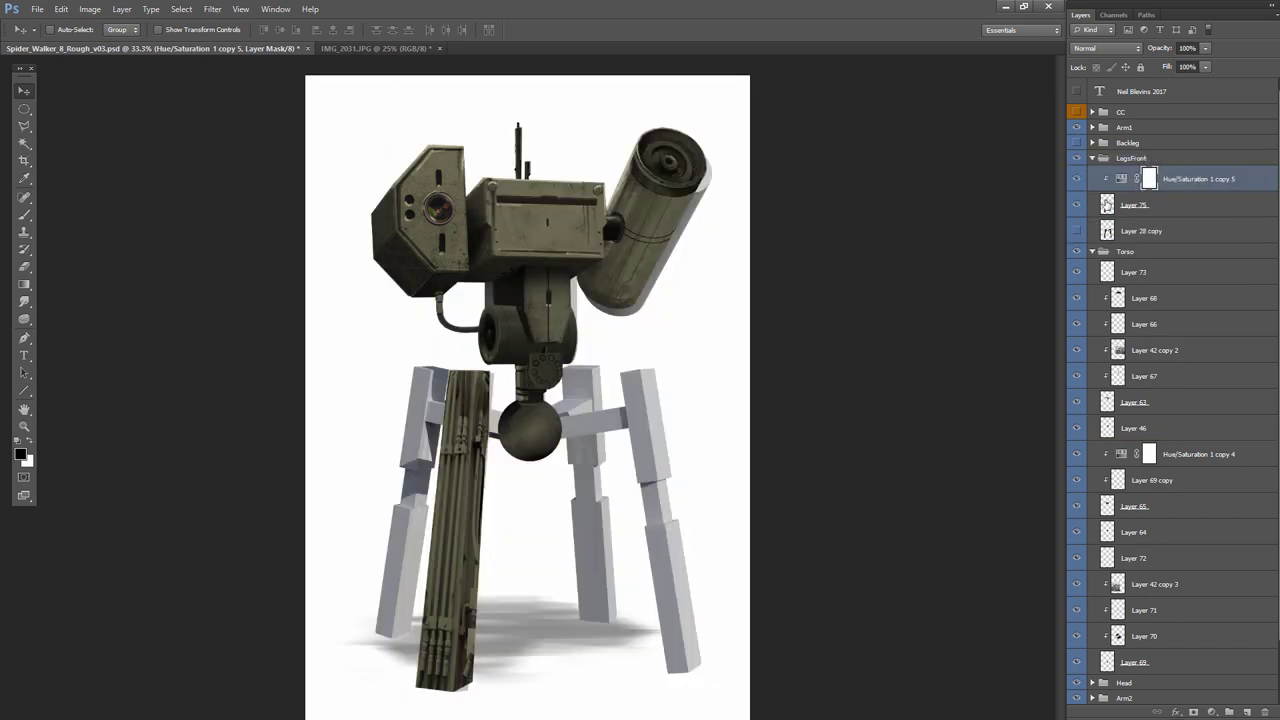
click(1077, 178)
click(1077, 178)
click(1077, 178)
click(1077, 178)
Paint black on the Hue/Saturation mask with a hard triangular-tip brush to uncover the original colours of the four lower pipe fittings
click(25, 427)
click(419, 685)
click(419, 685)
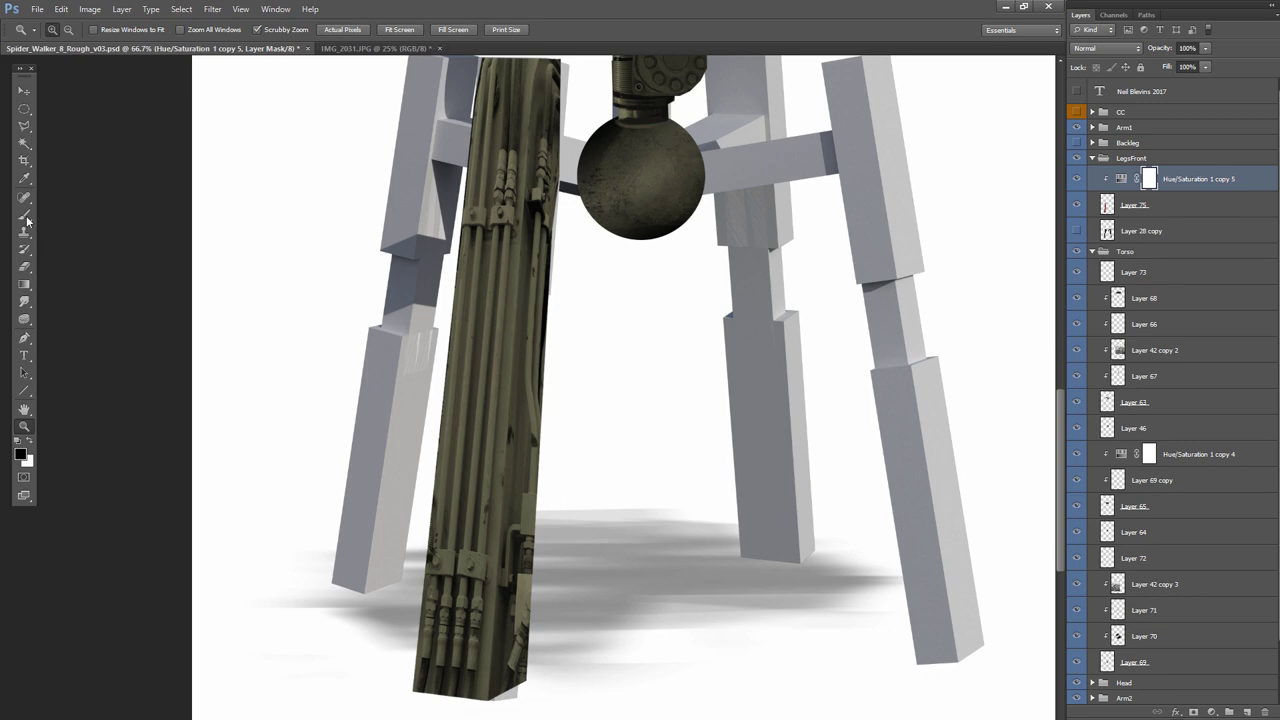
click(27, 216)
click(67, 32)
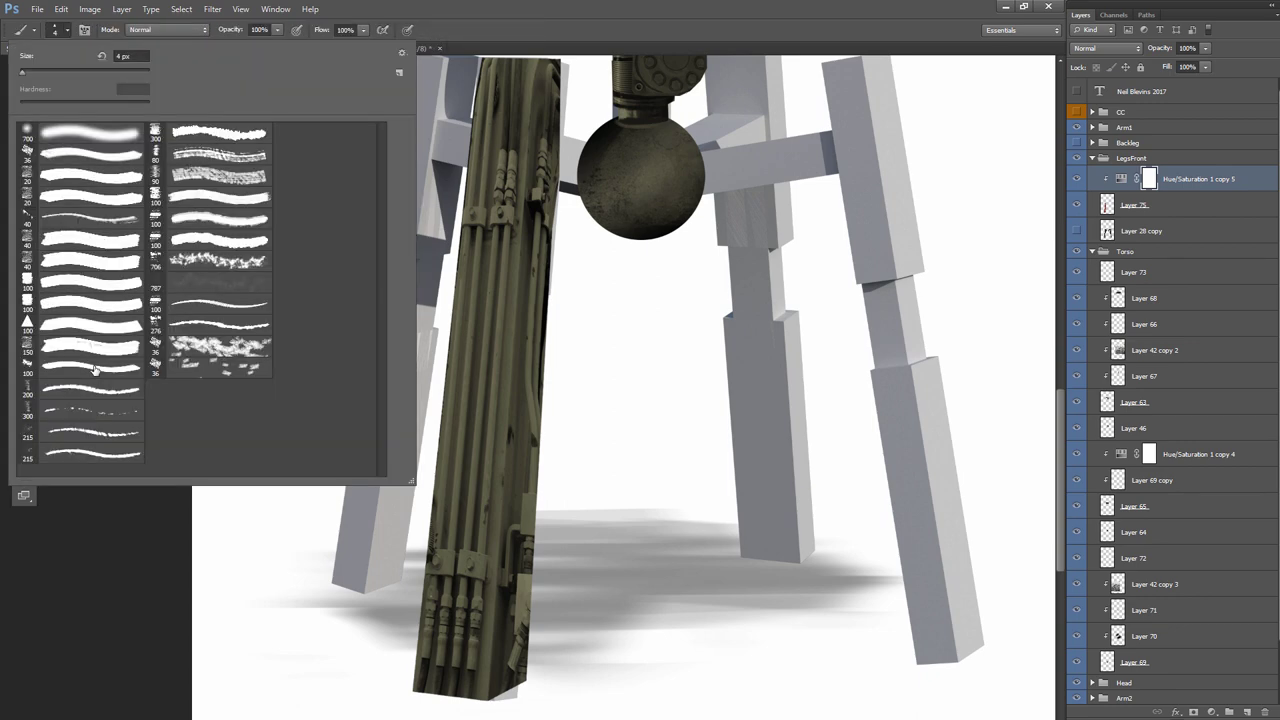
double_click(104, 319)
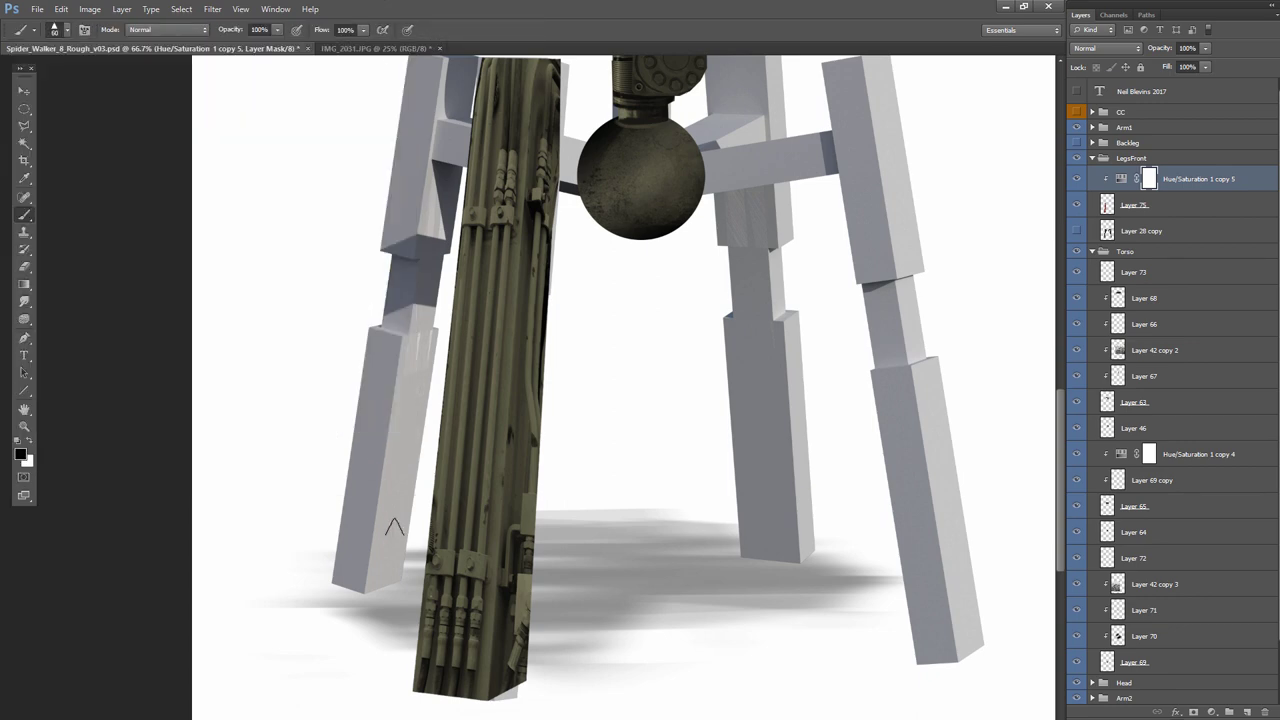
drag(477, 604, 475, 640)
key(ctrl+z)
mouse_move(476, 613)
mouse_down()
mouse_move(474, 648)
mouse_move(473, 618)
mouse_move(461, 648)
mouse_move(443, 615)
mouse_move(443, 648)
mouse_move(432, 605)
mouse_move(427, 648)
mouse_up()
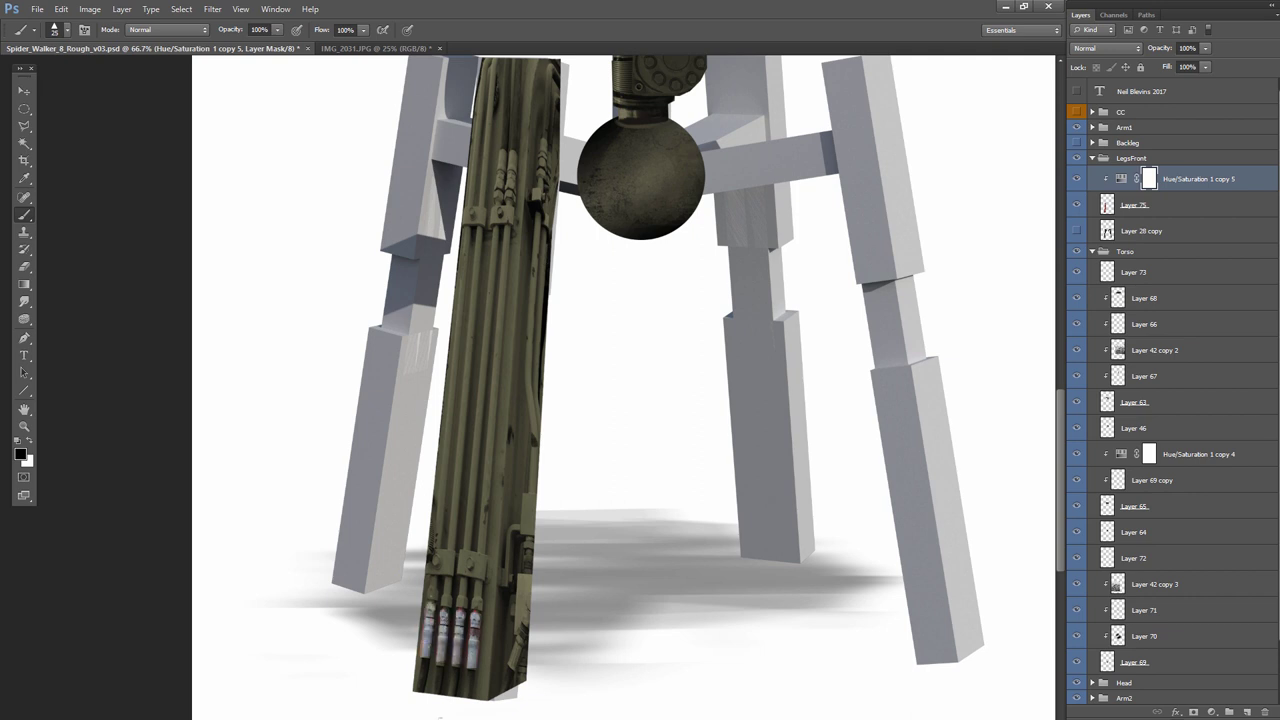
Mask the green colouring off the two upper pipe fittings and clean up the mask edges with white
click(1077, 181)
click(1077, 181)
scroll(531, 226, up, 2)
mouse_move(504, 231)
mouse_down()
mouse_move(500, 250)
mouse_move(512, 220)
mouse_move(510, 245)
mouse_up()
key(x)
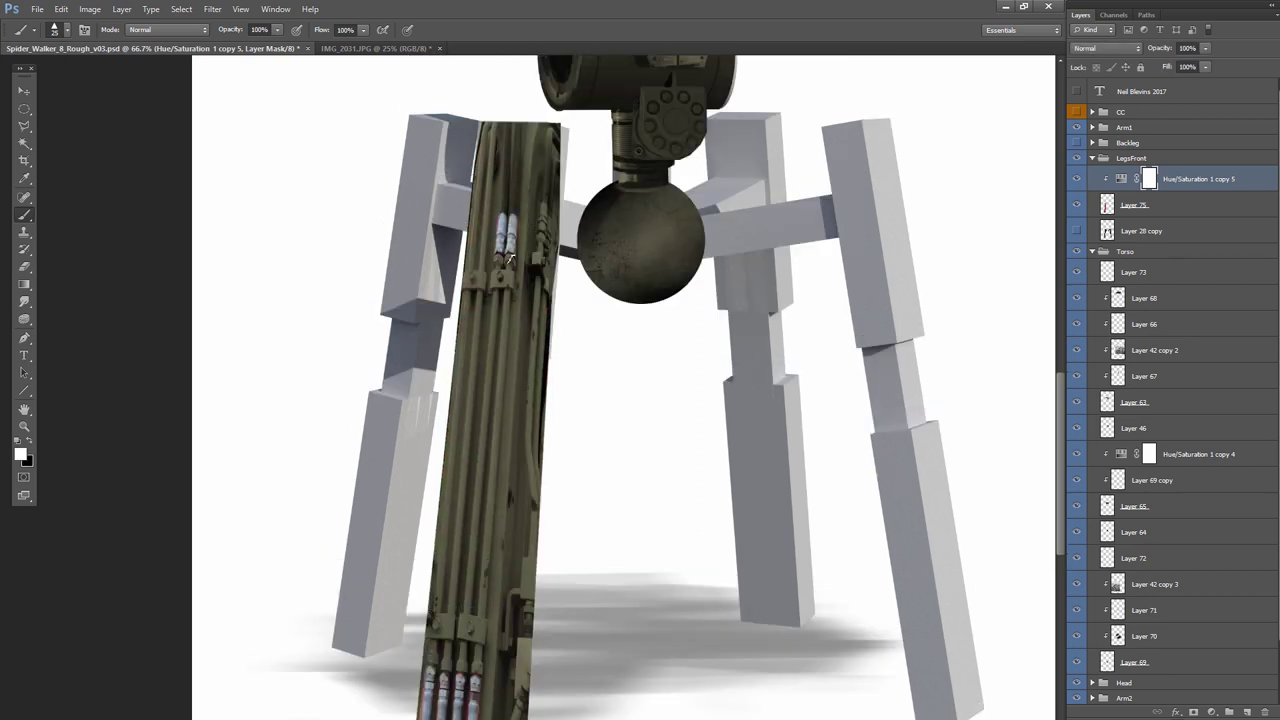
scroll(520, 213, up, 1)
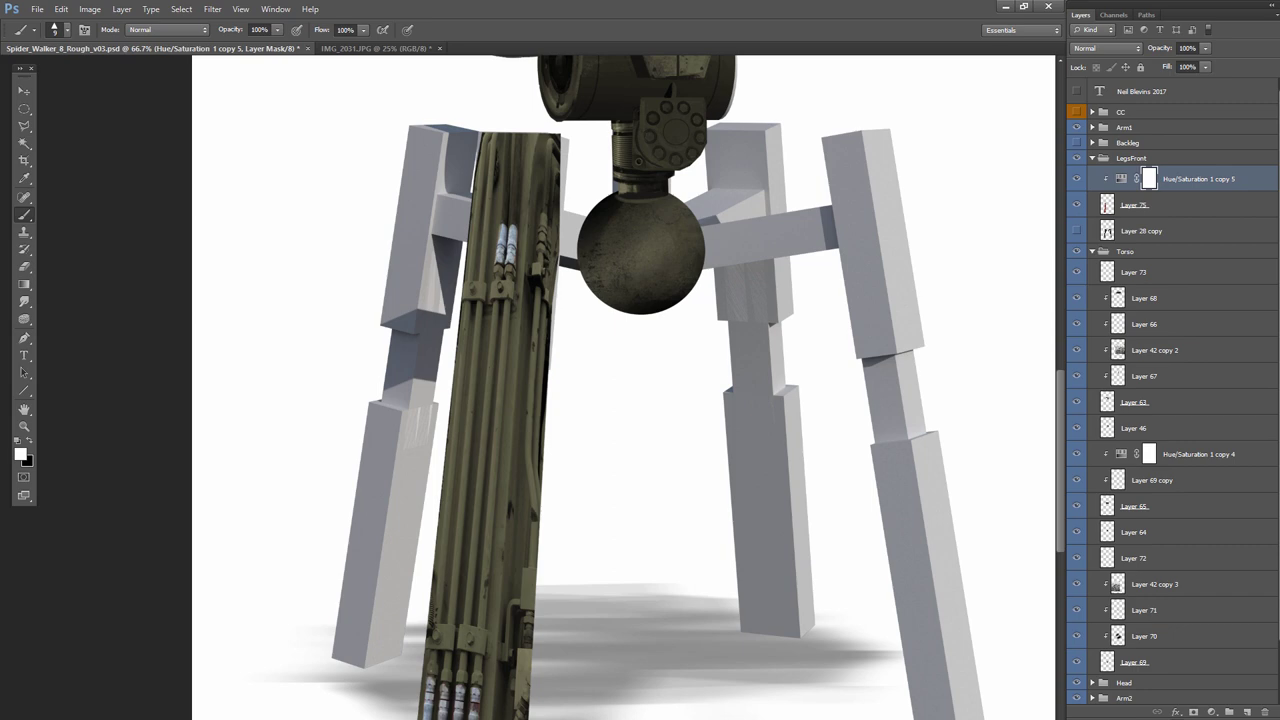
scroll(620, 390, down, 2)
Compare the leg with and without the clipped Hue/Saturation adjustment and merge it into Layer 75
click(24, 91)
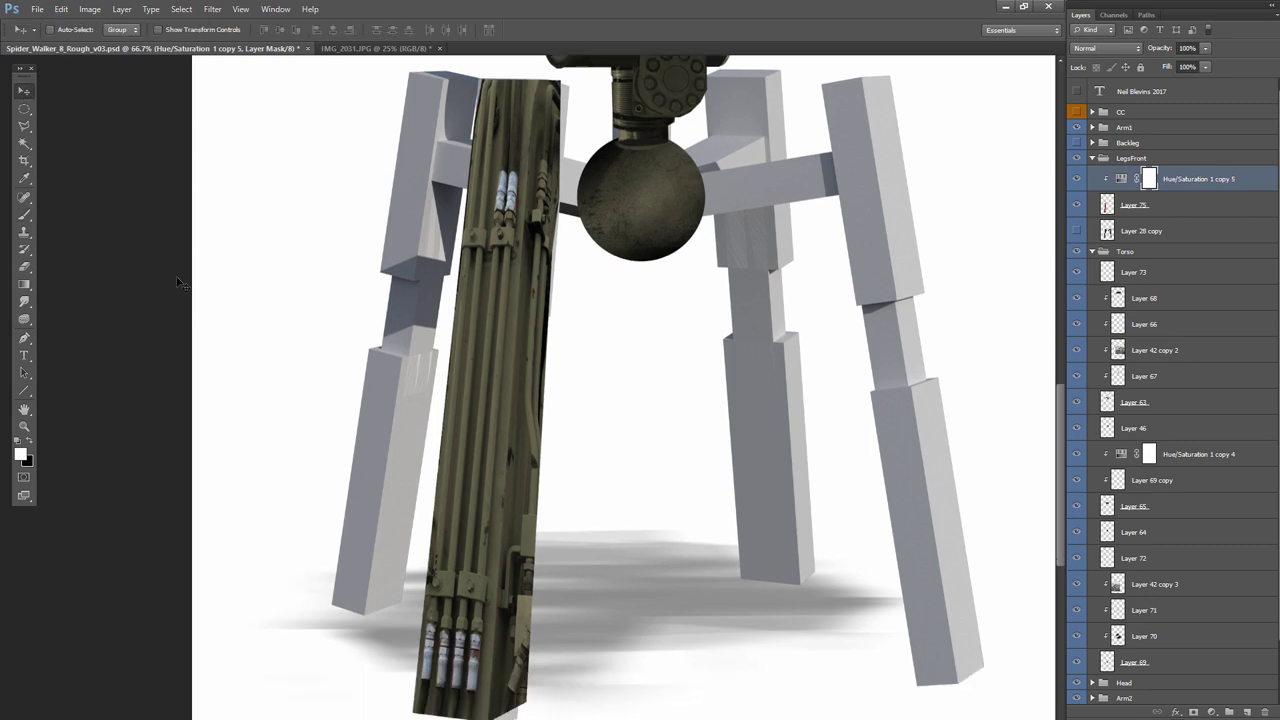
click(1077, 180)
click(1077, 180)
click(1121, 182)
key(Delete)
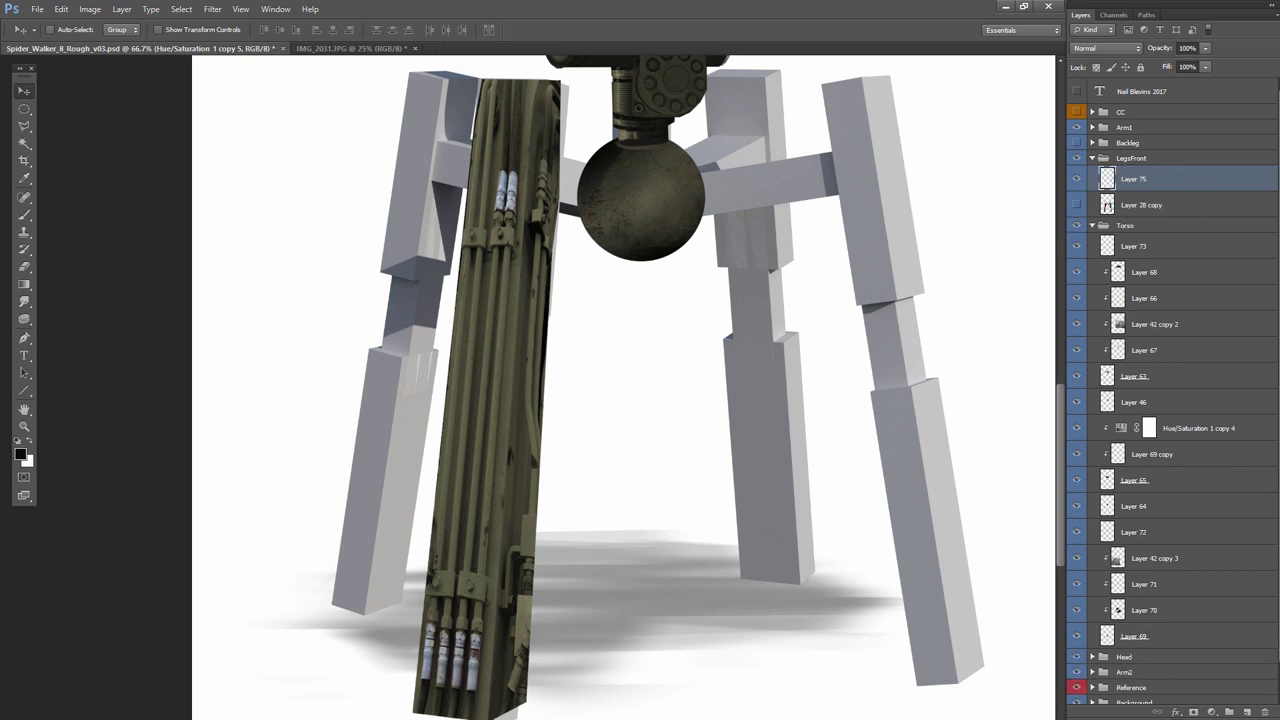
Add a new layer above Layer 75 and paint over the cables on the leg's upper side face with sampled dark green
key(ctrl+shift+n)
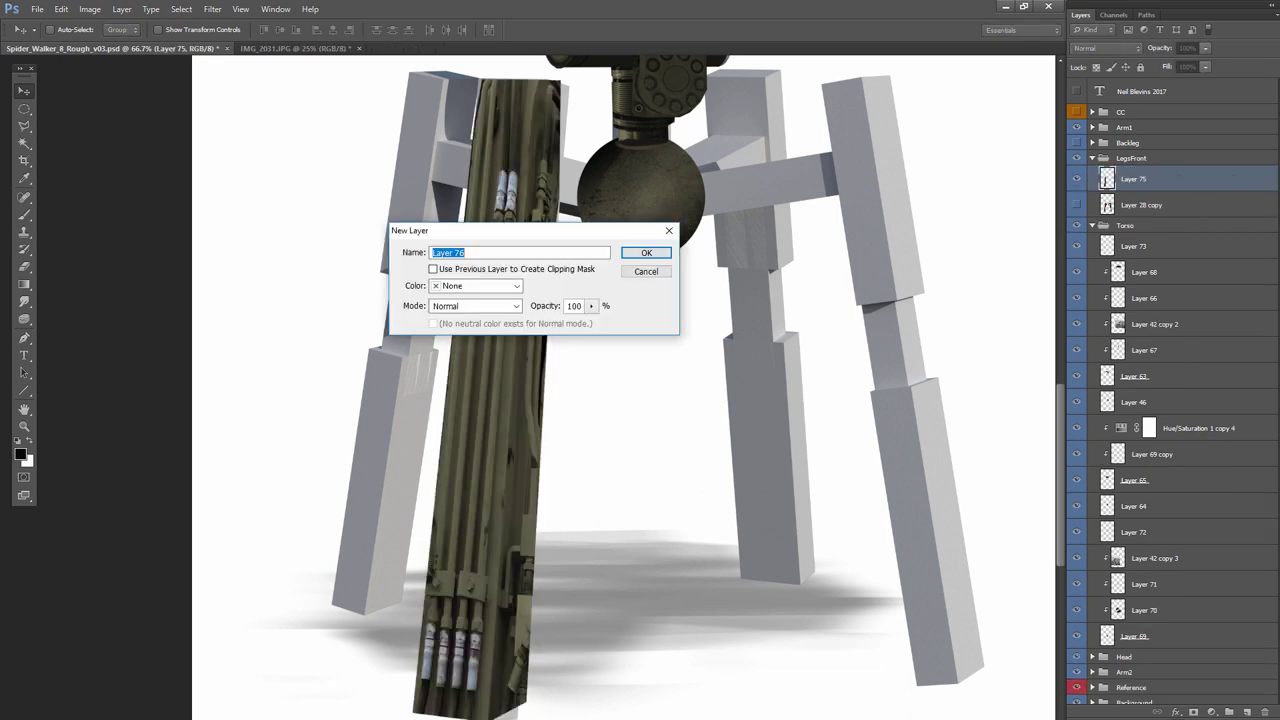
key(Return)
click(24, 216)
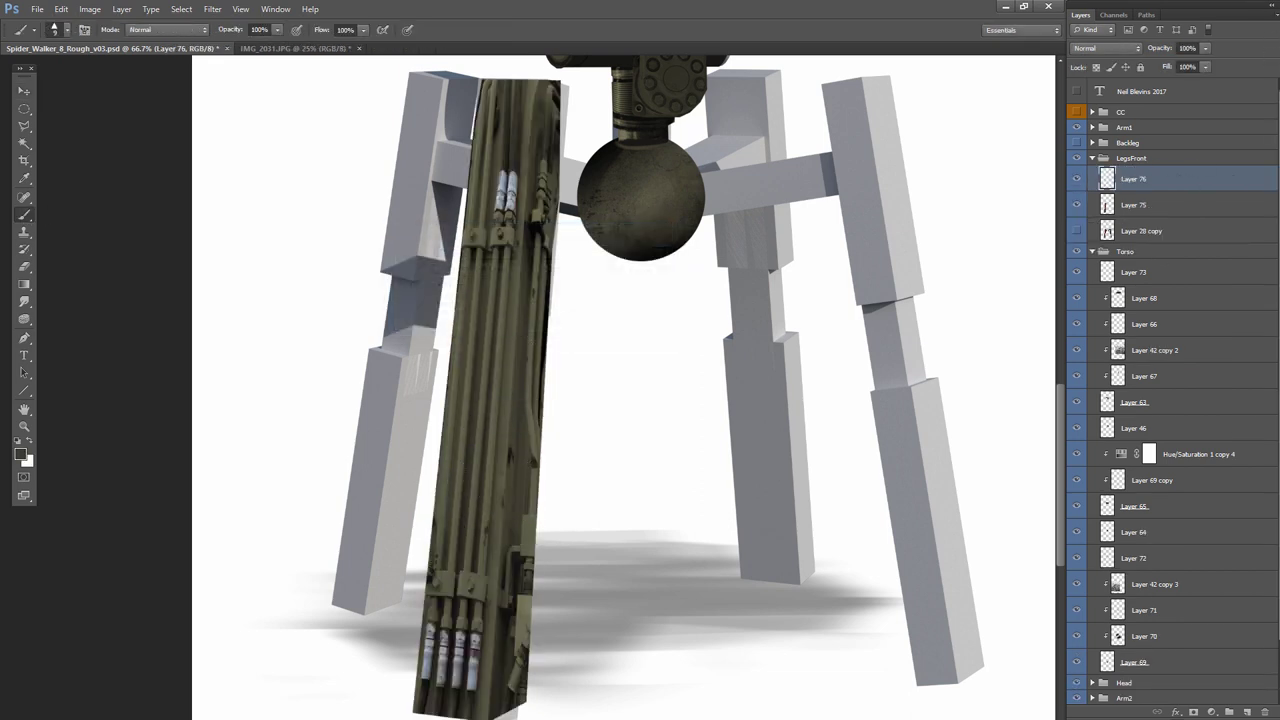
mouse_move(530, 350)
mouse_down()
mouse_move(532, 450)
mouse_move(532, 232)
mouse_move(547, 258)
mouse_up()
alt+click(546, 277)
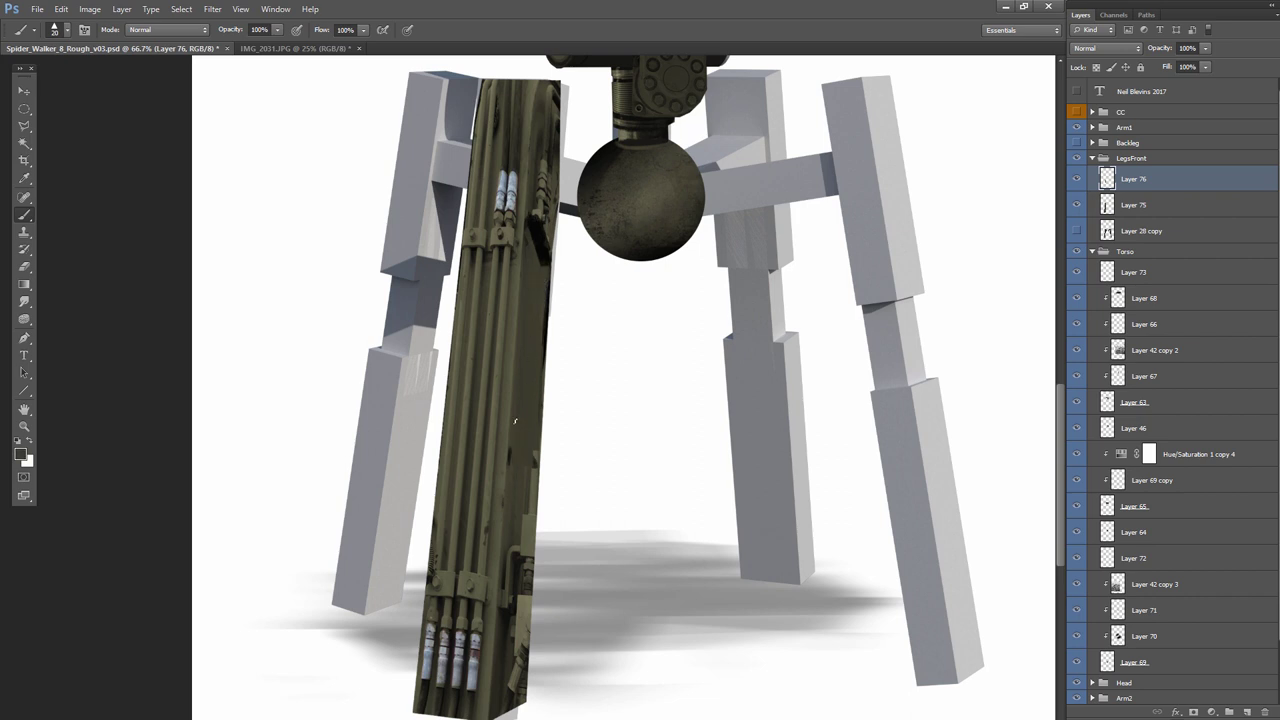
Paint out the clutter on the leg's lower side face and sharpen its bracket edges with greens sampled from the leg
drag(533, 495, 530, 568)
alt+click(521, 573)
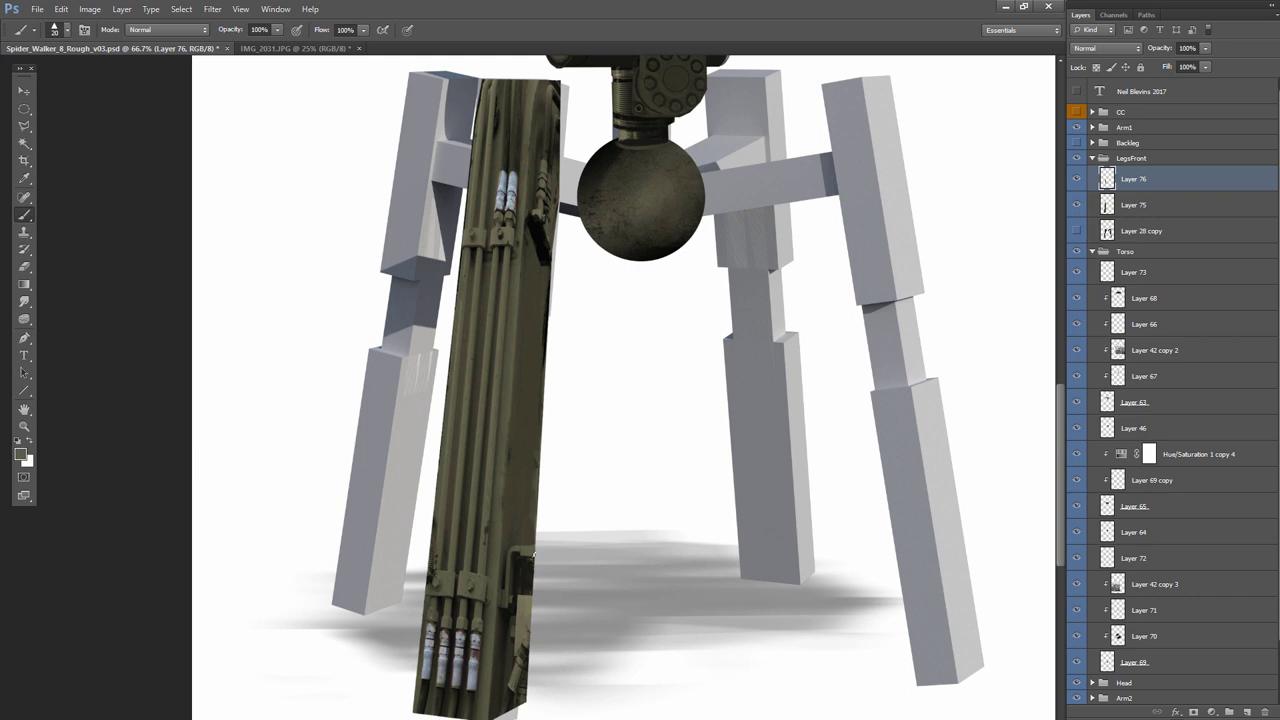
alt+click(525, 646)
mouse_move(521, 598)
mouse_down()
mouse_move(511, 698)
mouse_move(527, 598)
mouse_up()
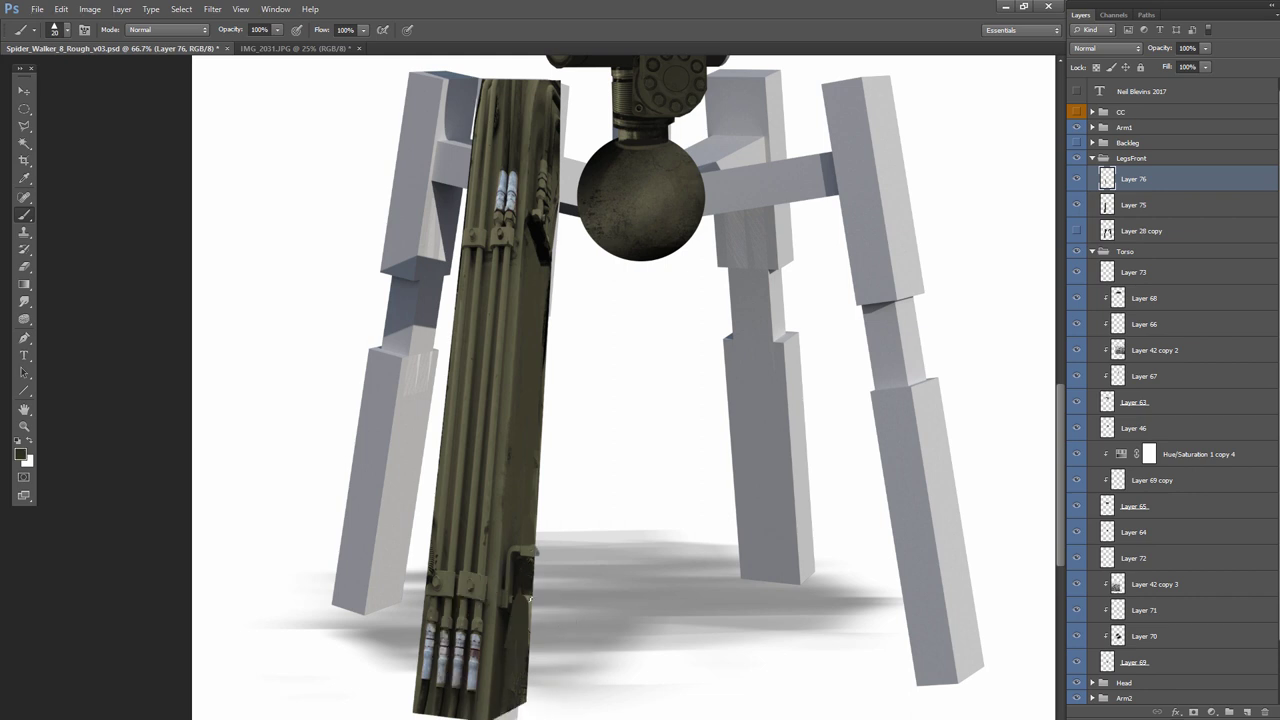
drag(530, 686, 523, 601)
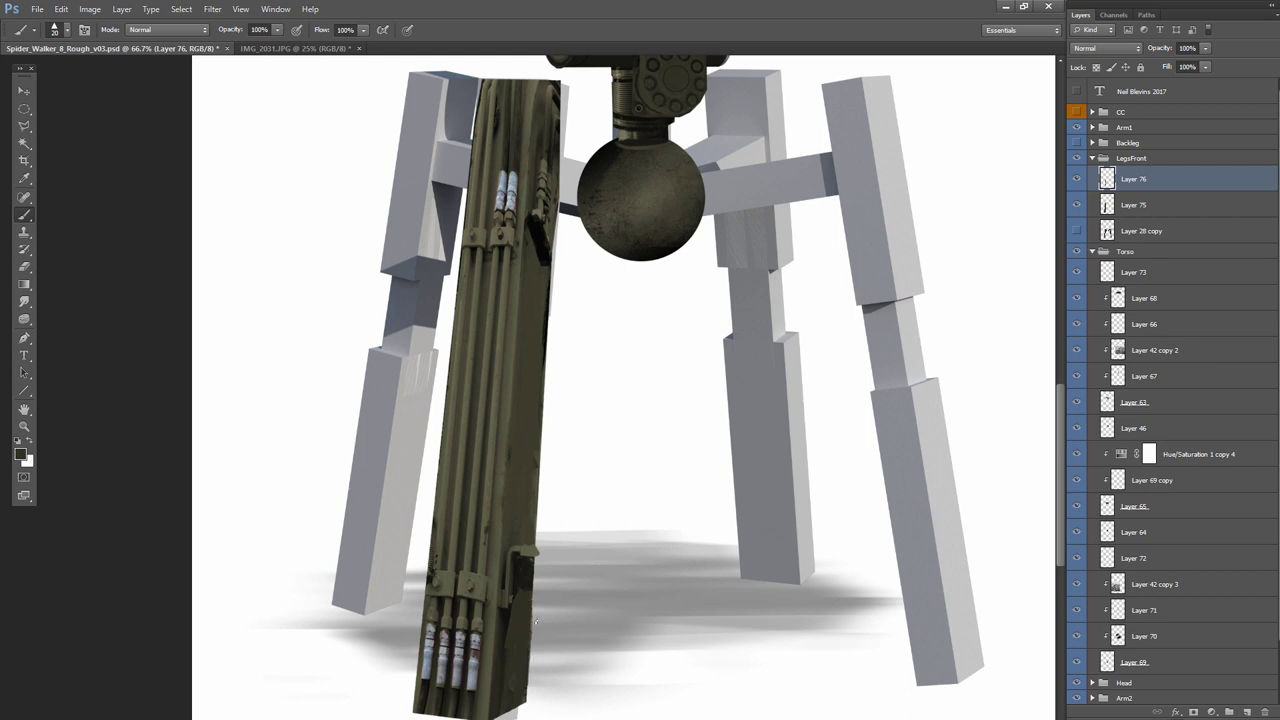